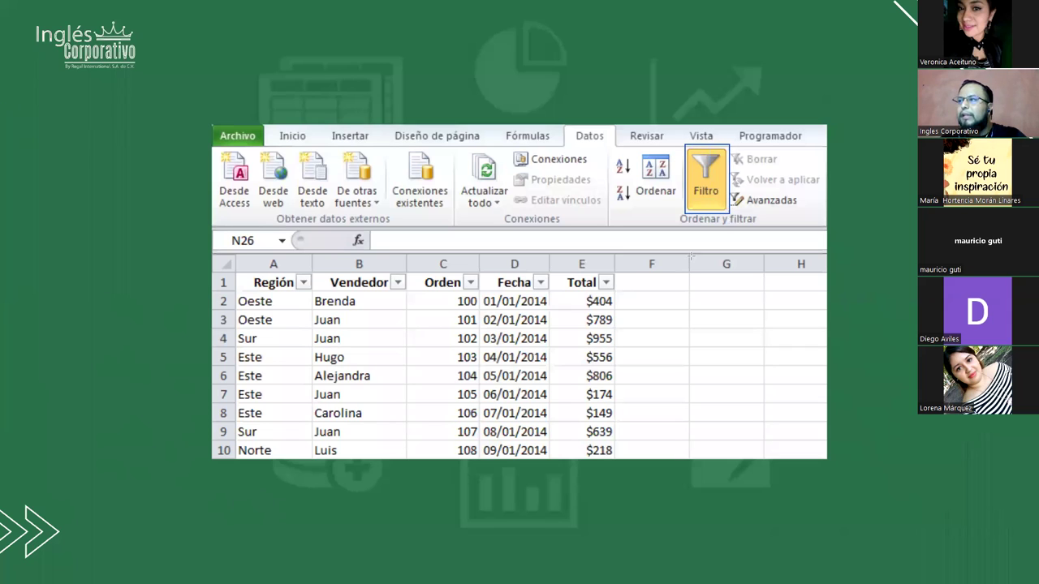
- Outline the header row in the slide's spreadsheet picture and draw a red arrow from Región to the Filtro command
mouse_move(188, 251)
mouse_down()
mouse_move(435, 296)
mouse_move(662, 294)
mouse_up()
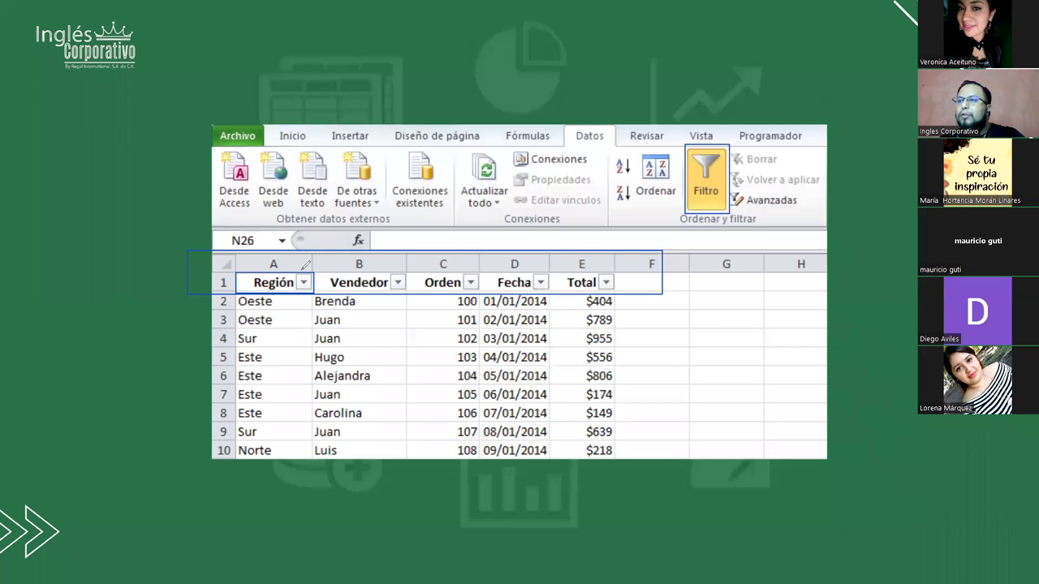
mouse_move(297, 266)
mouse_down()
mouse_move(339, 242)
mouse_move(607, 231)
mouse_move(677, 200)
mouse_move(667, 224)
mouse_up()
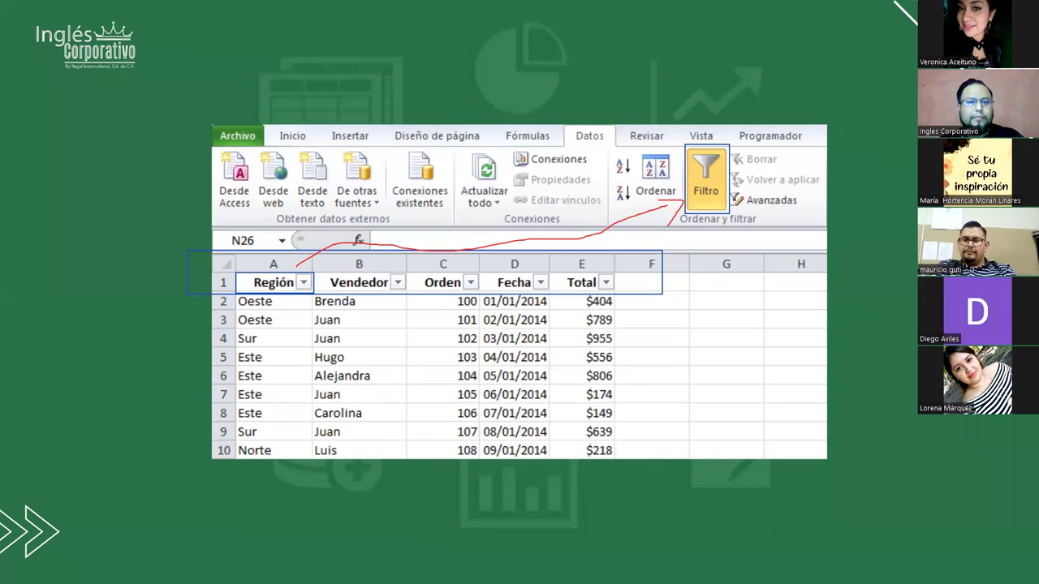
- Switch to the filtros-en-excel workbook in Excel, zoom the Ejemplo1 sheet to 190% and enlarge the window
key(alt+Tab)
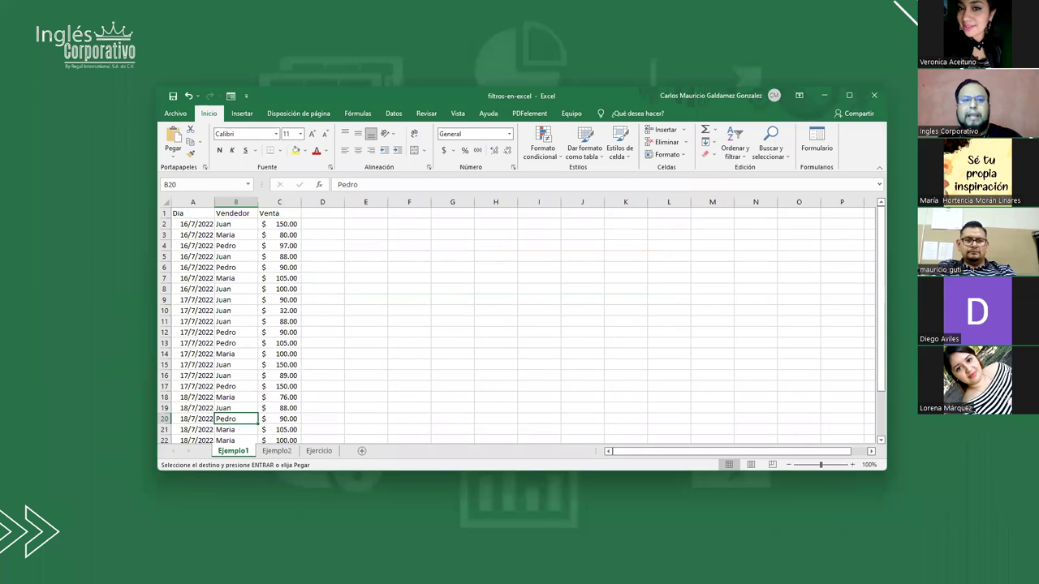
scroll(530, 309, up, 6)
scroll(517, 326, up, 3)
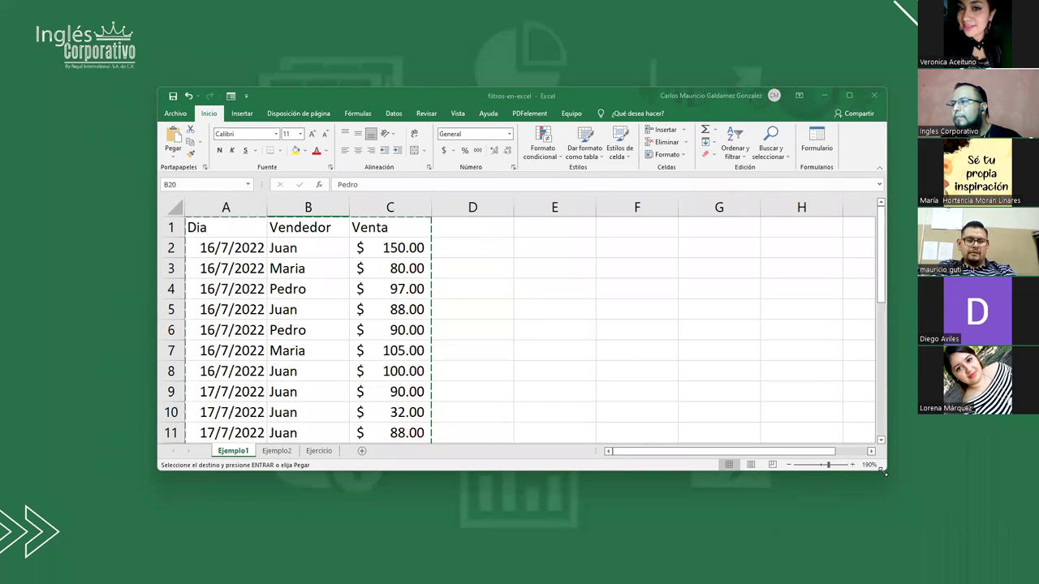
drag(884, 472, 994, 539)
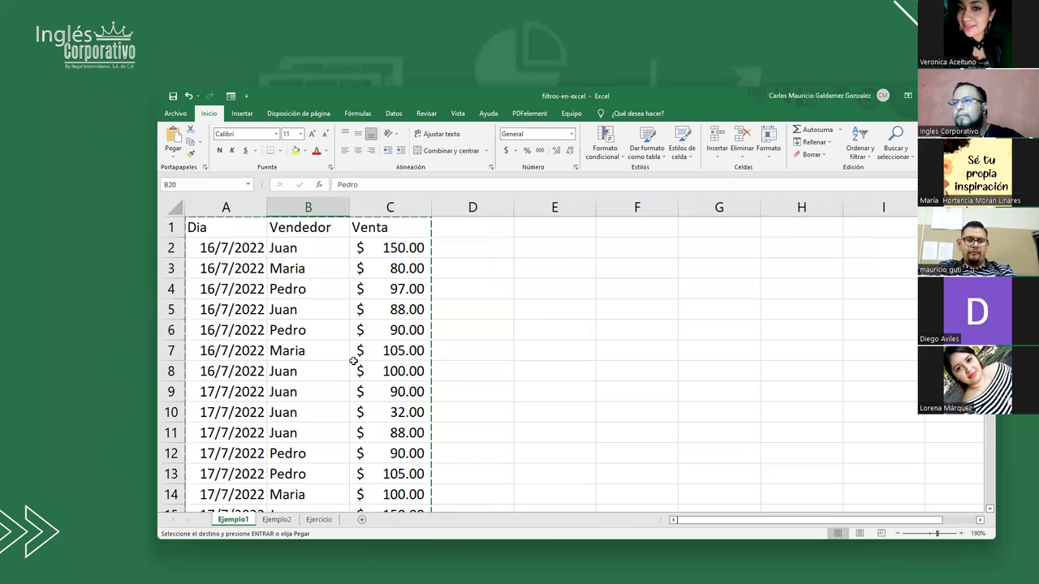
scroll(354, 360, down, 2)
scroll(354, 361, up, 2)
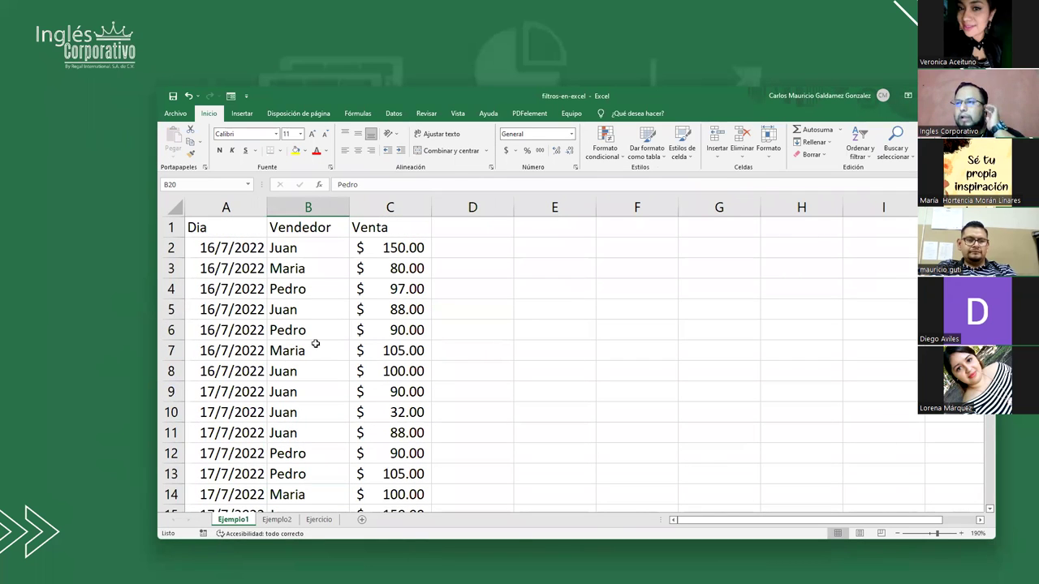
- Review the Dia, Vendedor and Venta columns of the sales table, from the first record to the last date
click(210, 227)
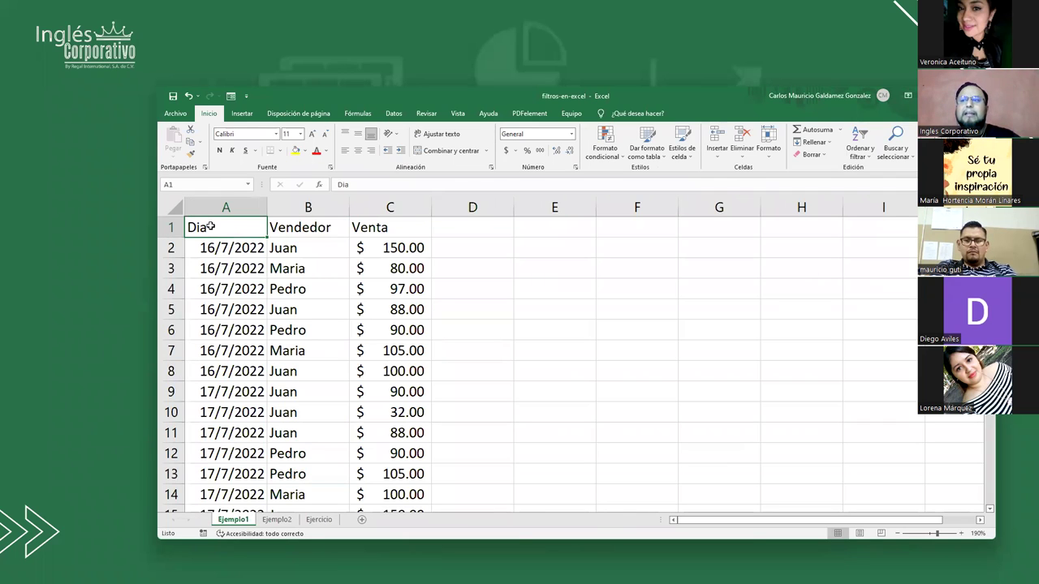
click(208, 250)
scroll(215, 382, down, 7)
click(202, 310)
scroll(302, 354, up, 7)
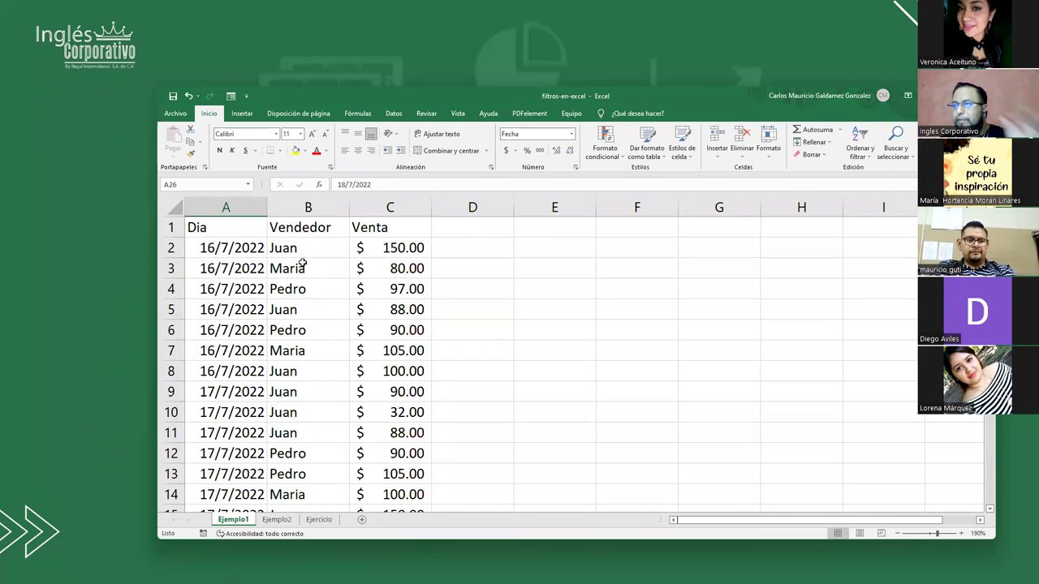
drag(302, 252, 307, 281)
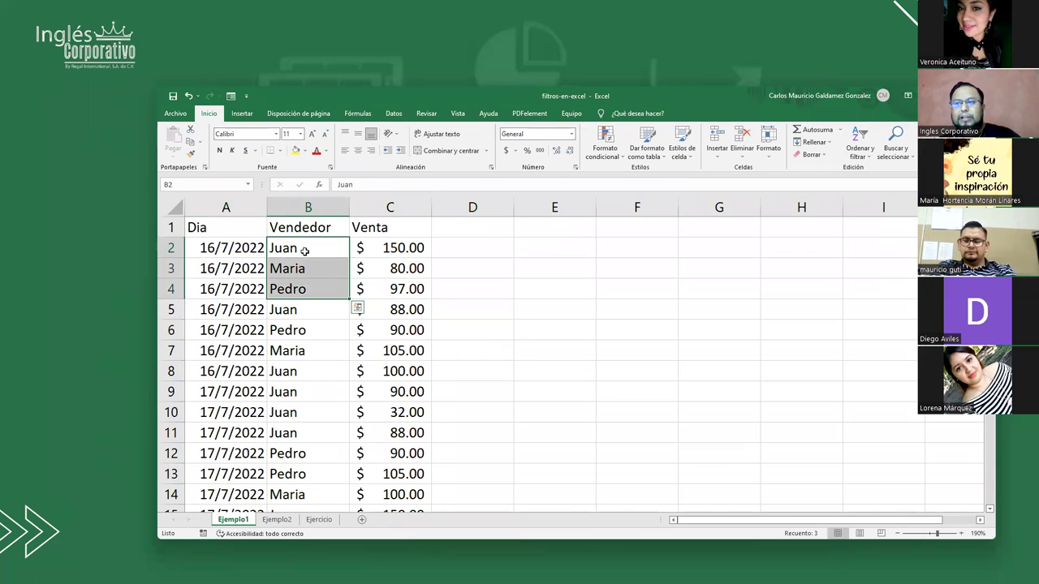
click(306, 248)
key(Down)
key(Down)
drag(361, 249, 397, 433)
click(401, 413)
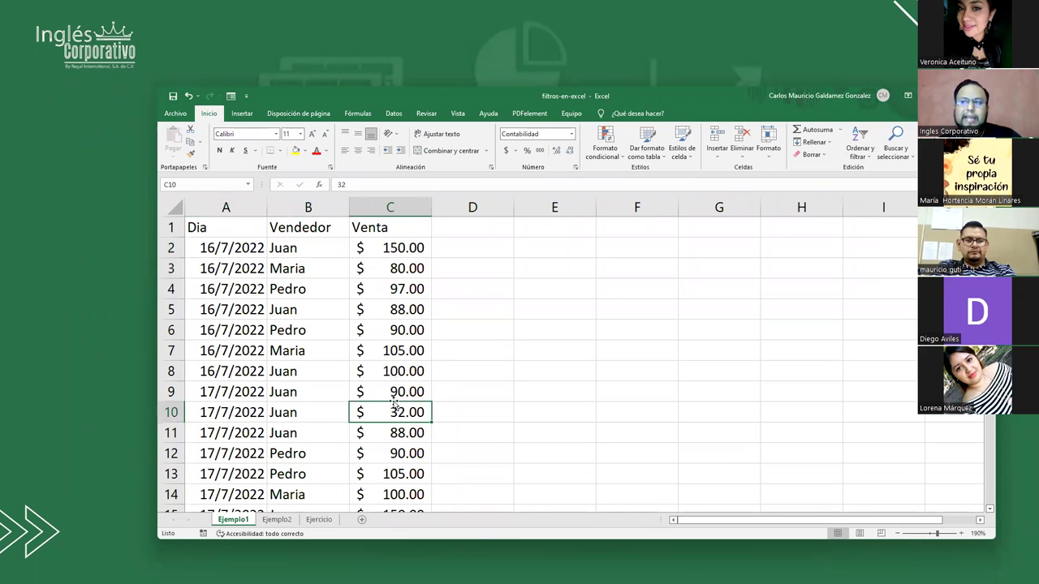
- Examine the dates, sellers and sale amounts of the 16/7/2022 records
drag(200, 250, 236, 372)
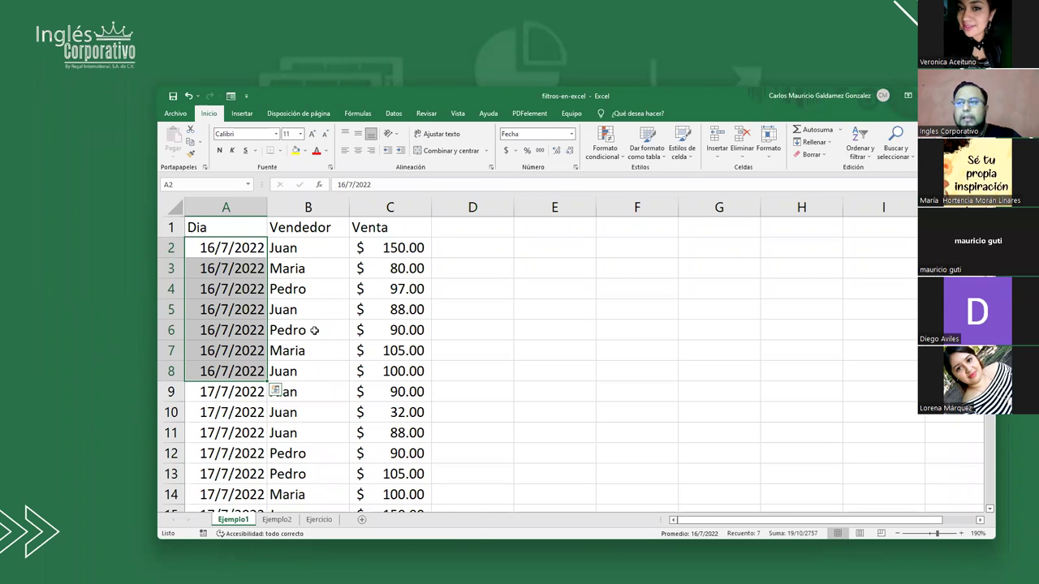
drag(385, 248, 389, 373)
drag(295, 252, 297, 372)
drag(245, 248, 254, 356)
click(254, 355)
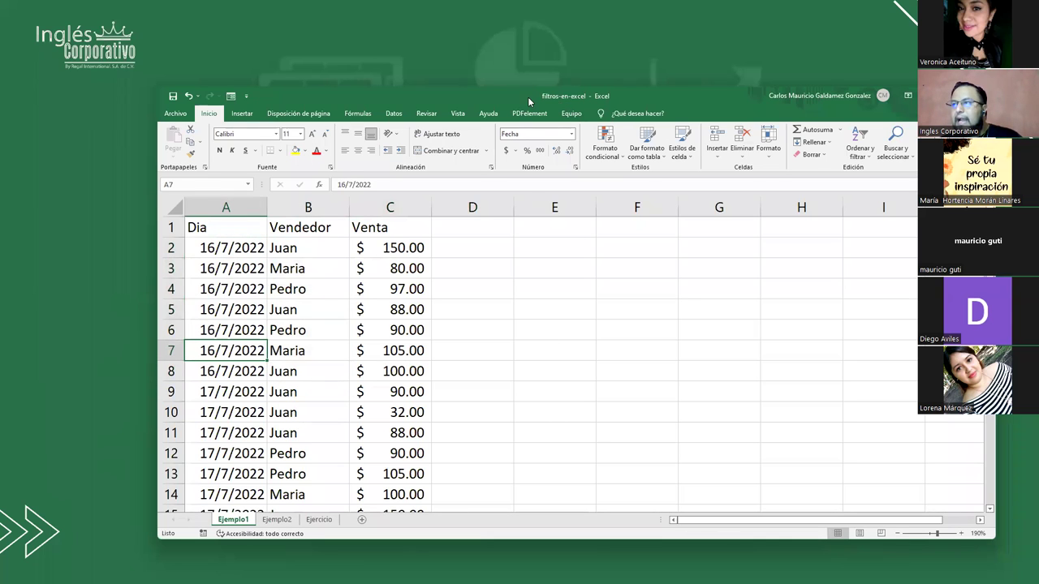
- Turn on filtering for the sales table, starting from cell A2
click(246, 258)
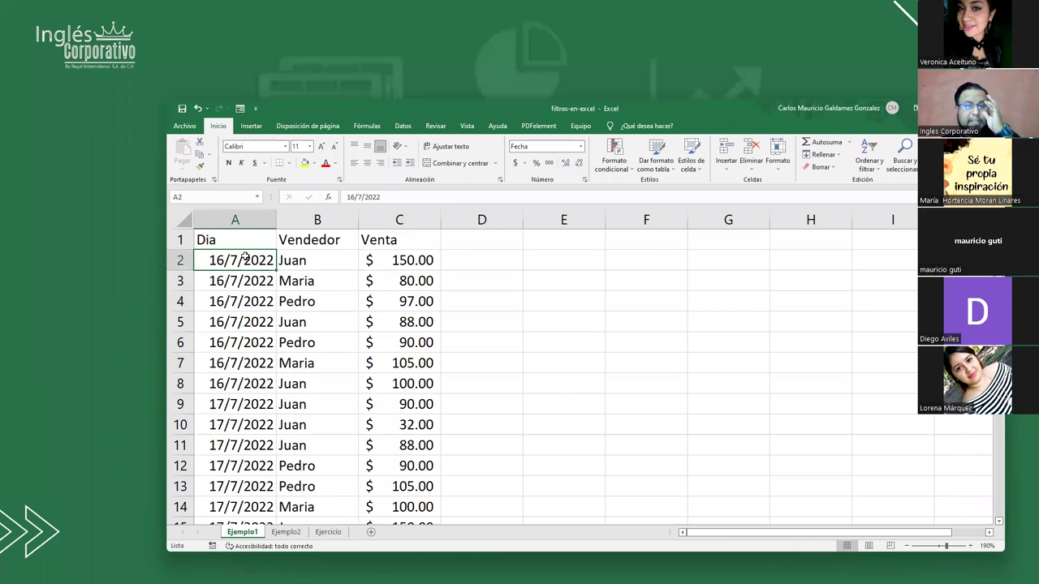
click(236, 242)
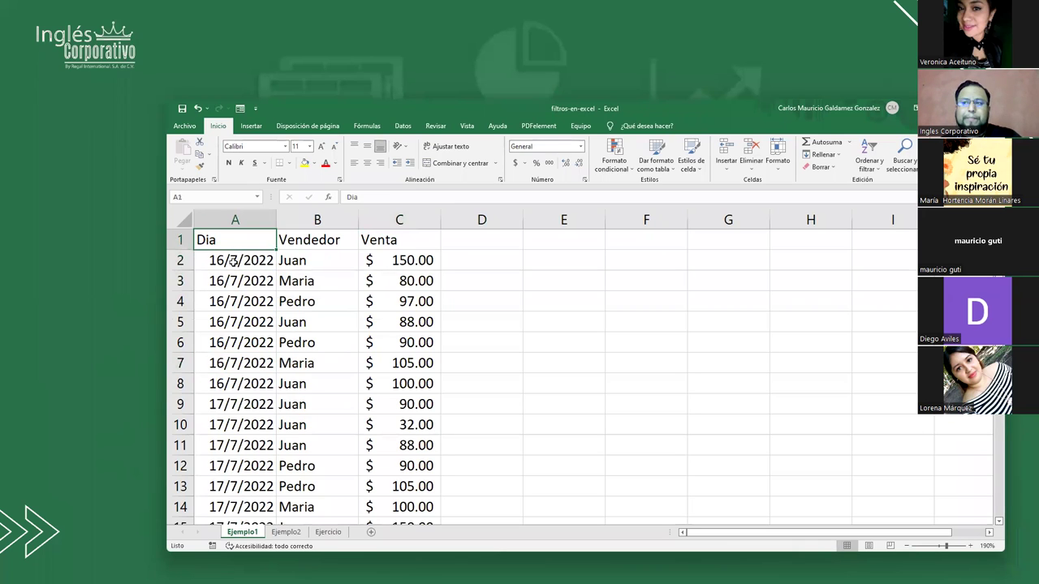
click(234, 263)
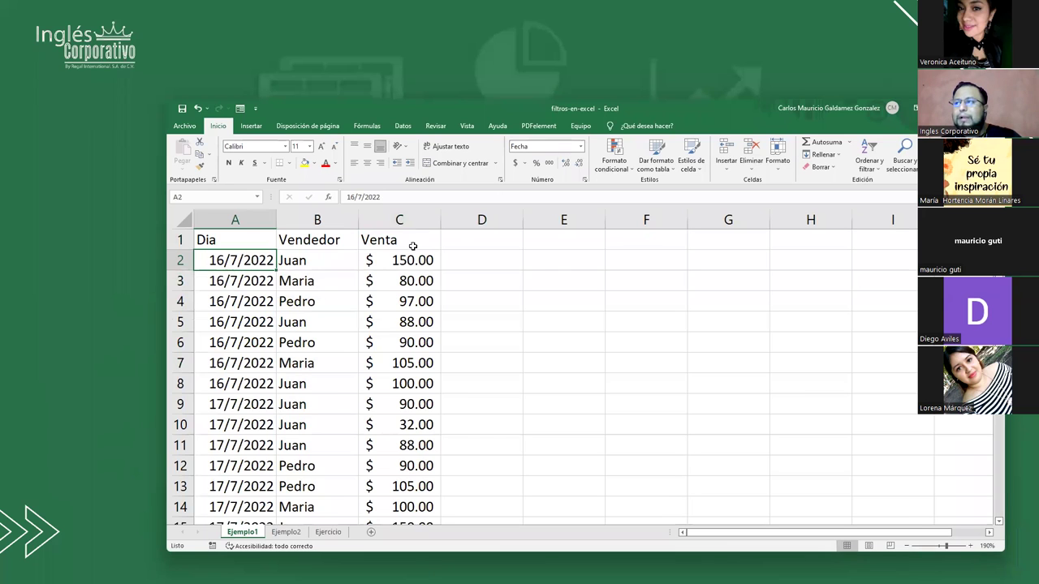
click(401, 126)
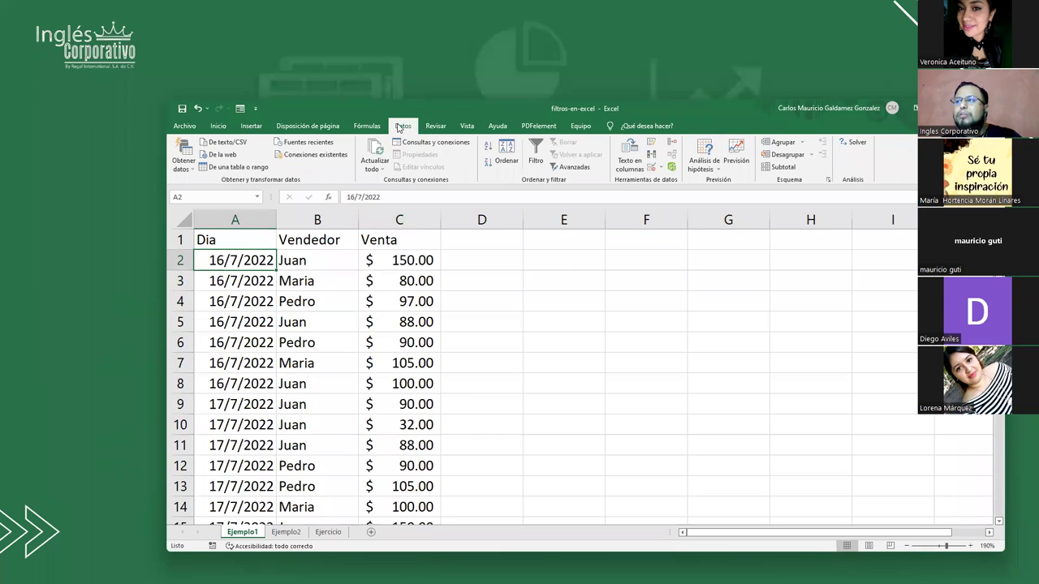
click(536, 161)
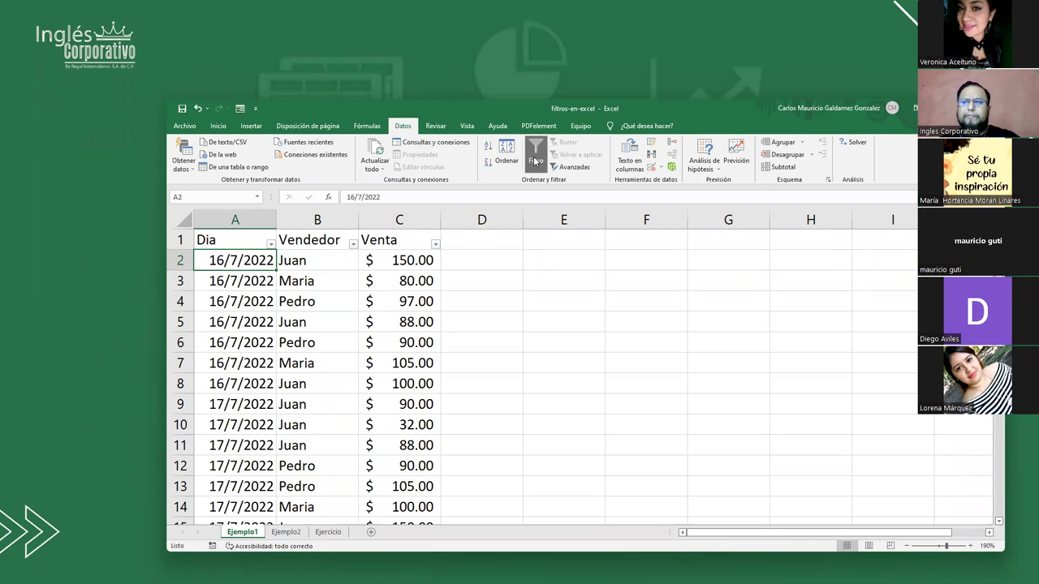
- Look through the filter options of the Dia, Vendedor and Venta columns without applying any
click(271, 245)
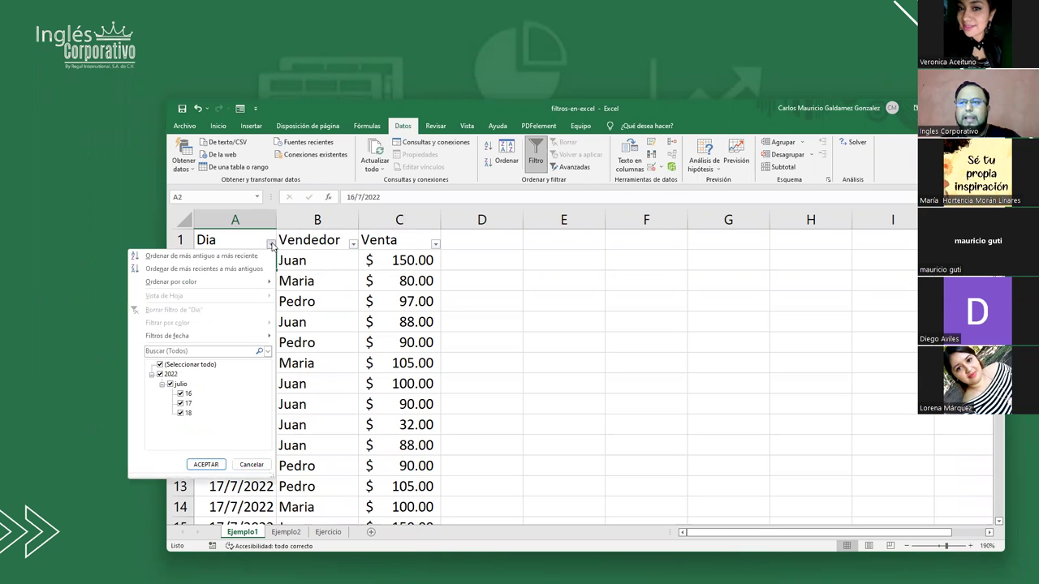
click(325, 334)
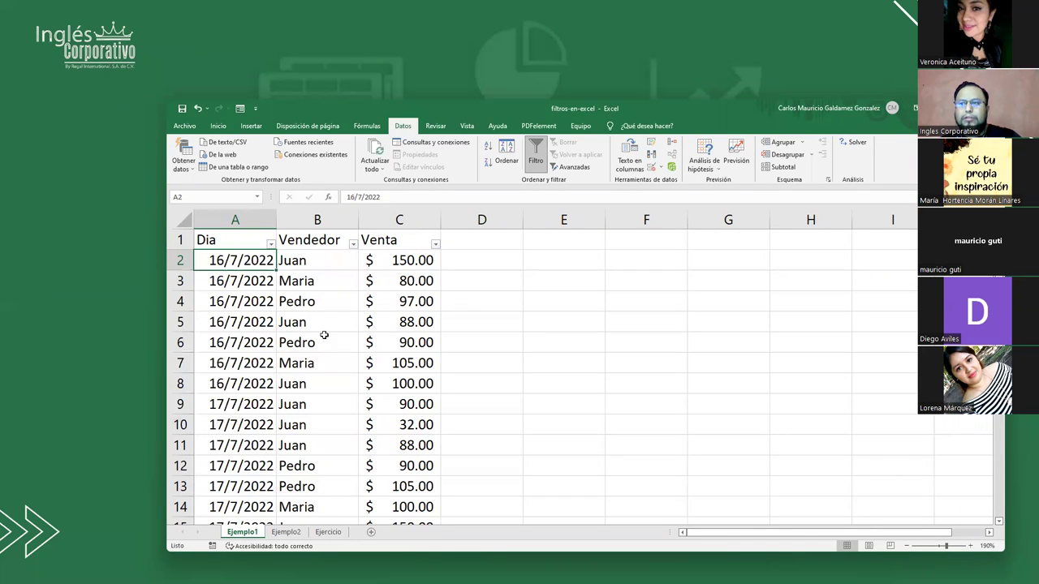
click(353, 244)
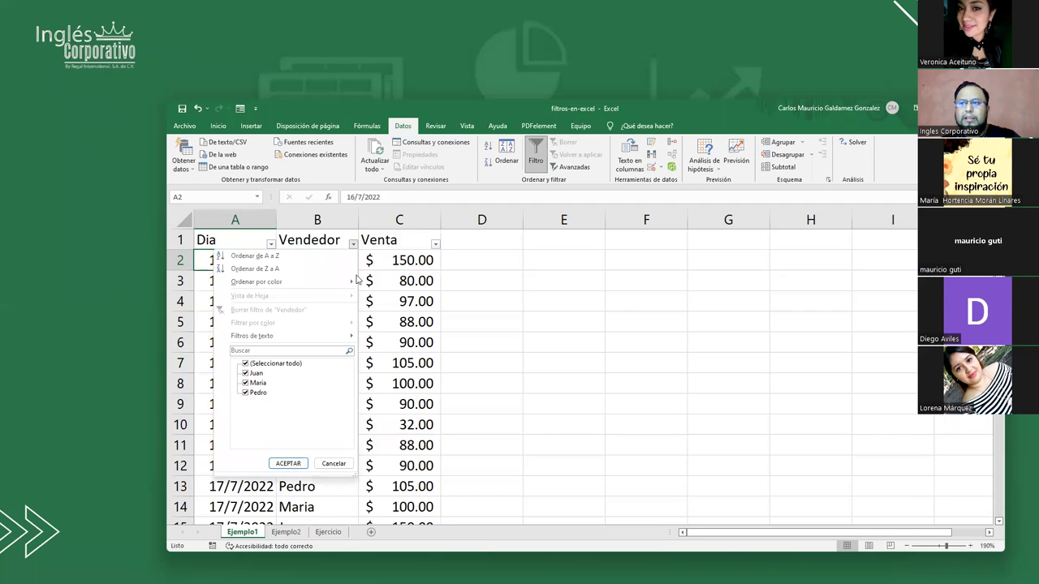
click(409, 311)
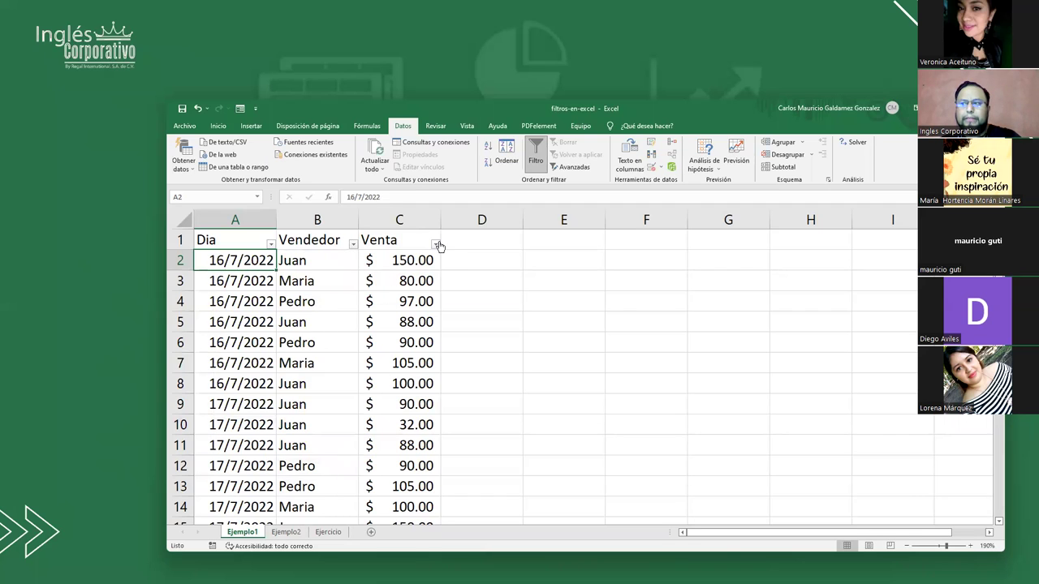
click(436, 245)
click(258, 295)
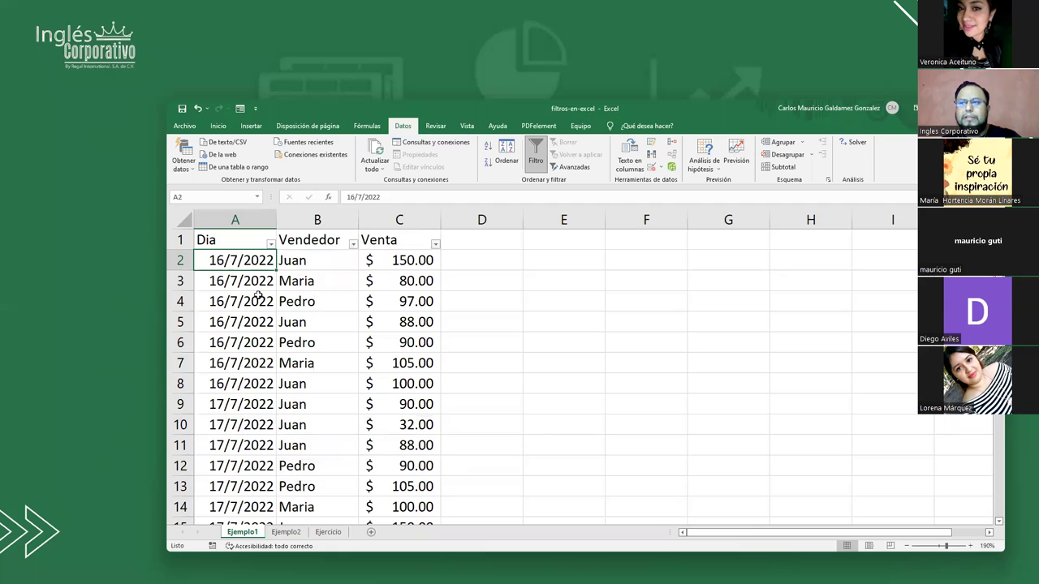
- Maximize the workbook window and check the filter options of the Dia column
key(super+Up)
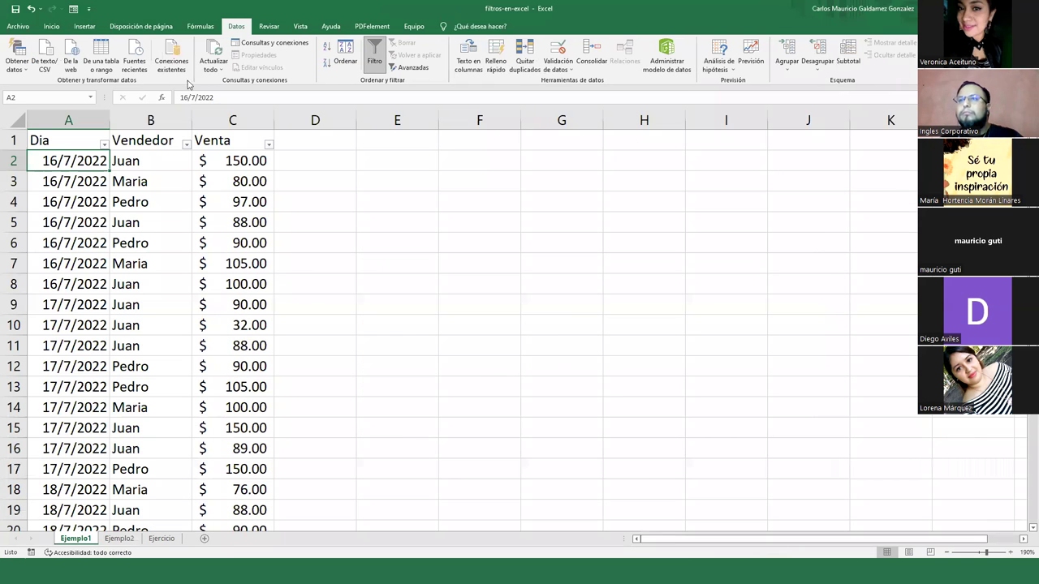
click(104, 144)
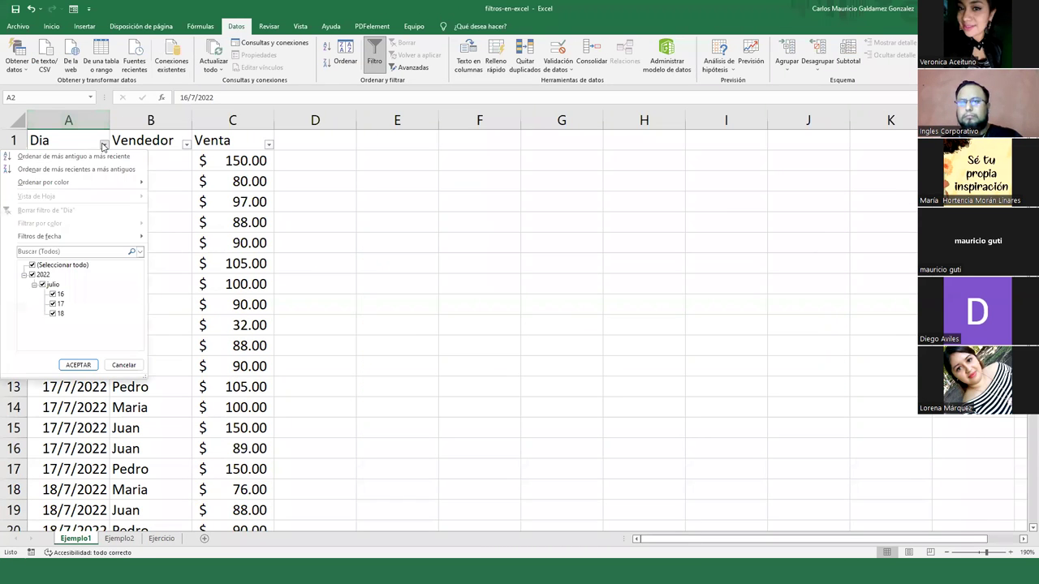
click(257, 272)
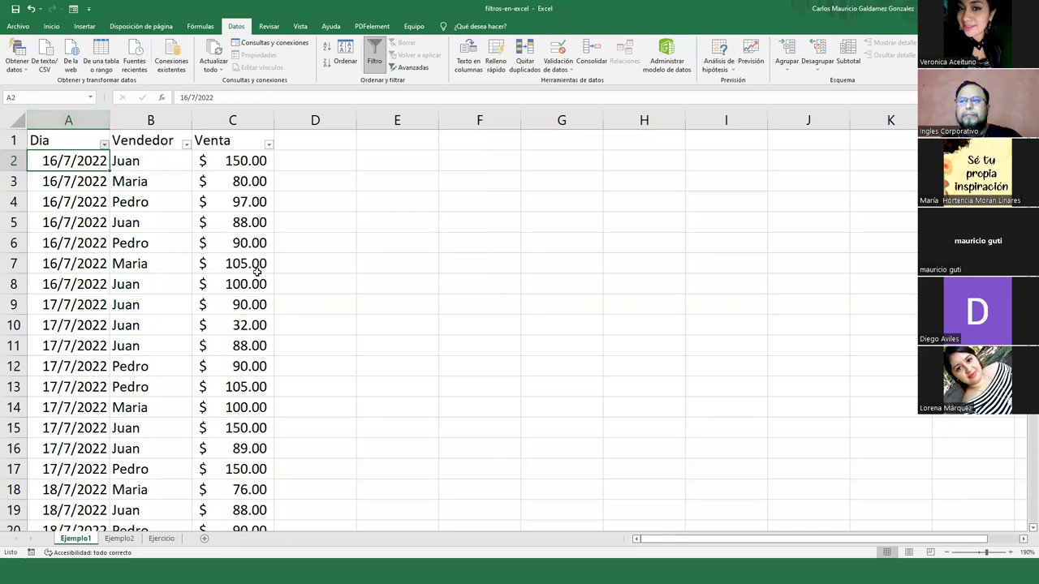
click(257, 274)
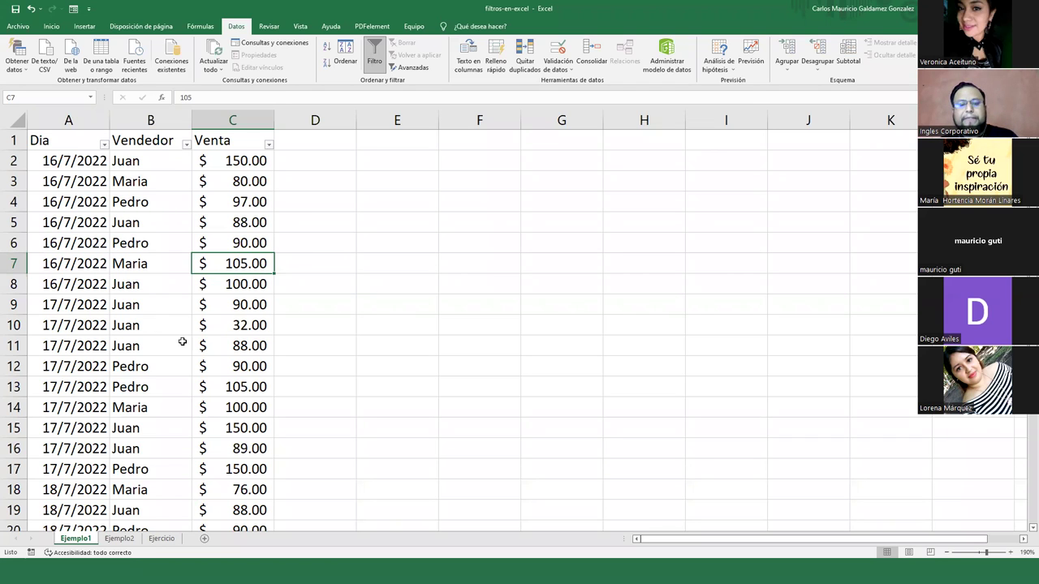
- Preview how the Ejemplo1 sheet prints and return to the worksheet
key(ctrl+p)
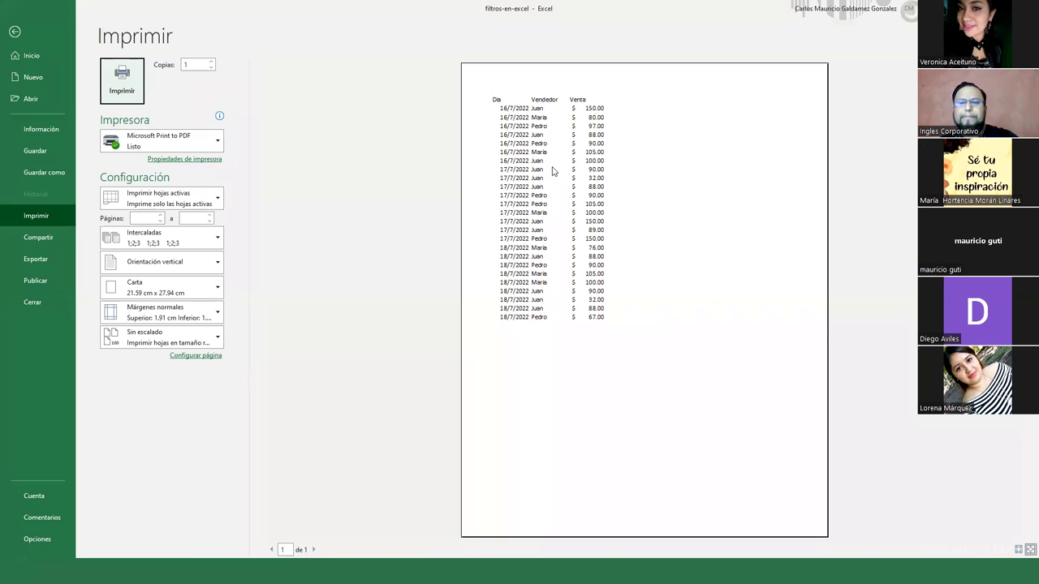
key(Escape)
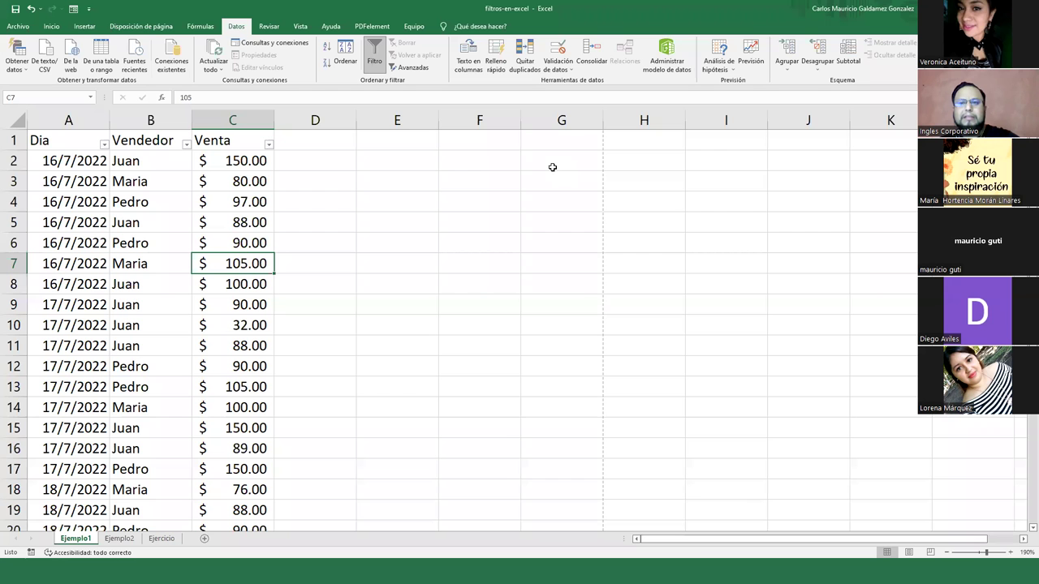
click(104, 150)
key(Escape)
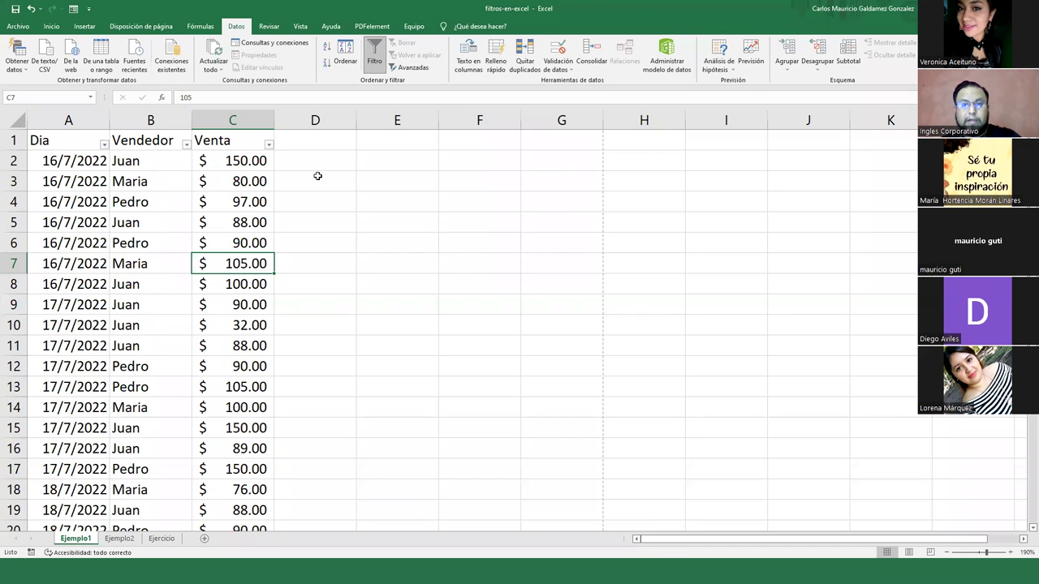
- Examine the headers and first records of the filter-enabled table, ending on cell B2
drag(70, 139, 205, 324)
click(205, 325)
drag(70, 149, 187, 238)
click(186, 239)
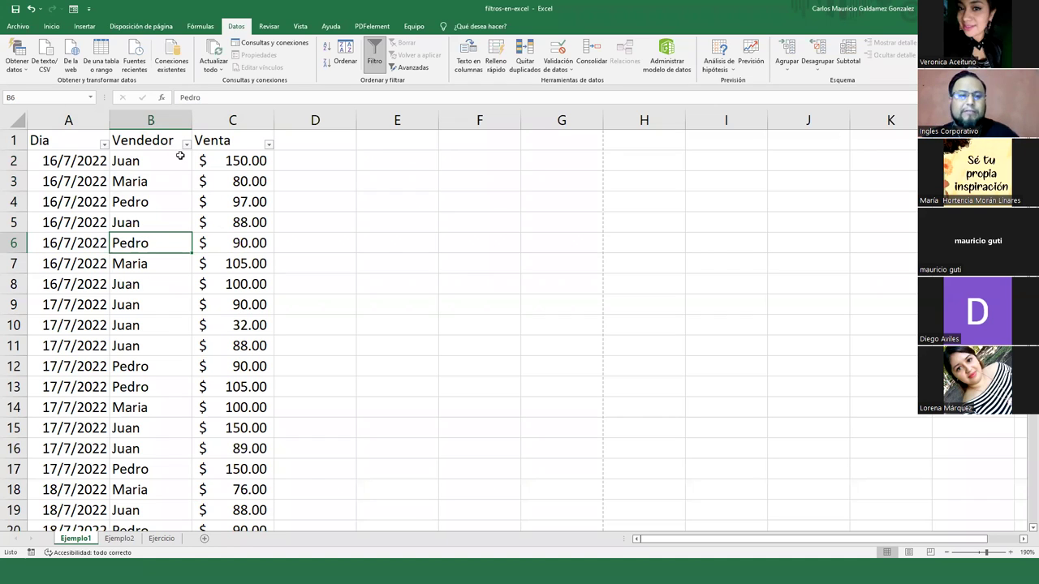
click(143, 162)
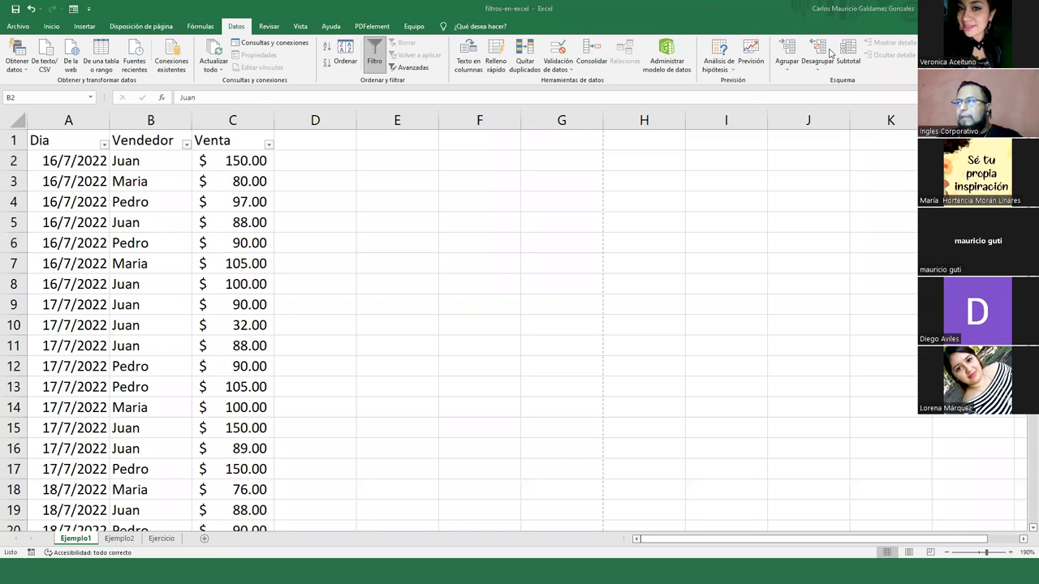
- Switch to the slide presentation and advance to the Filtros explanation slide
key(alt+Tab)
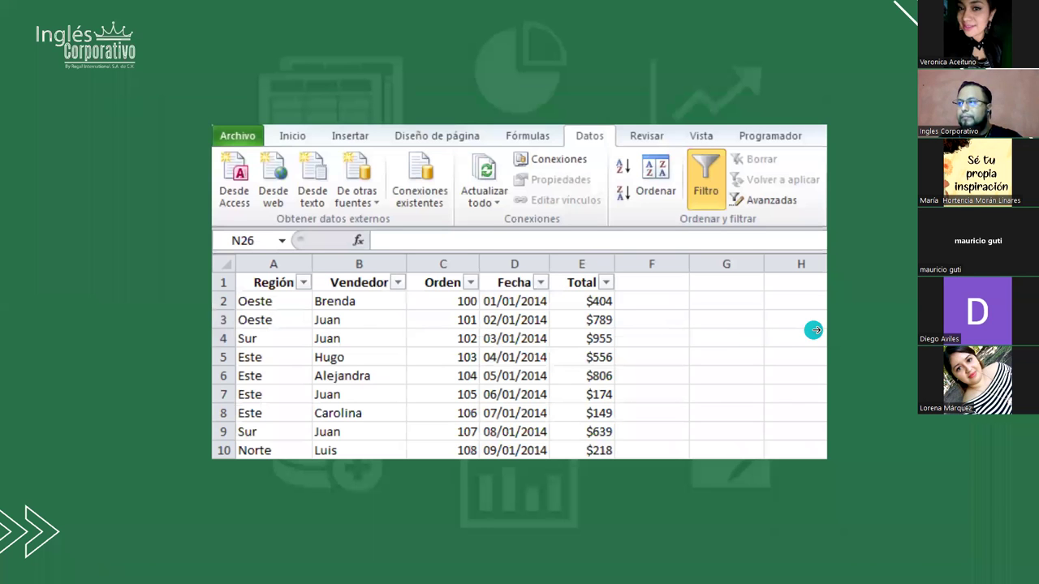
key(Right)
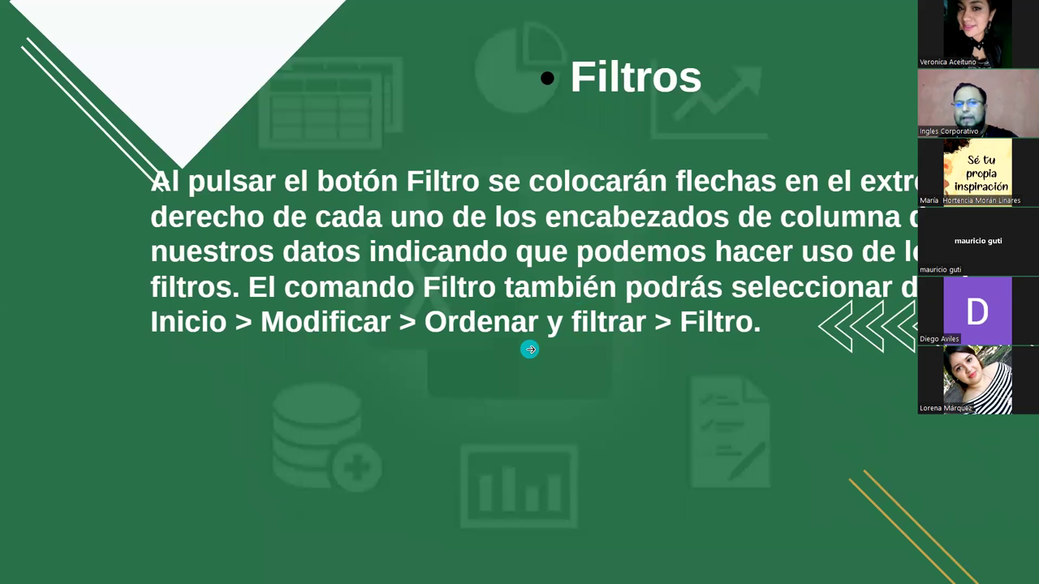
- Compare the Filtros slide's instructions with the sort and filter command in the workbook, ending on the Ejemplo1 worksheet
key(alt+Tab)
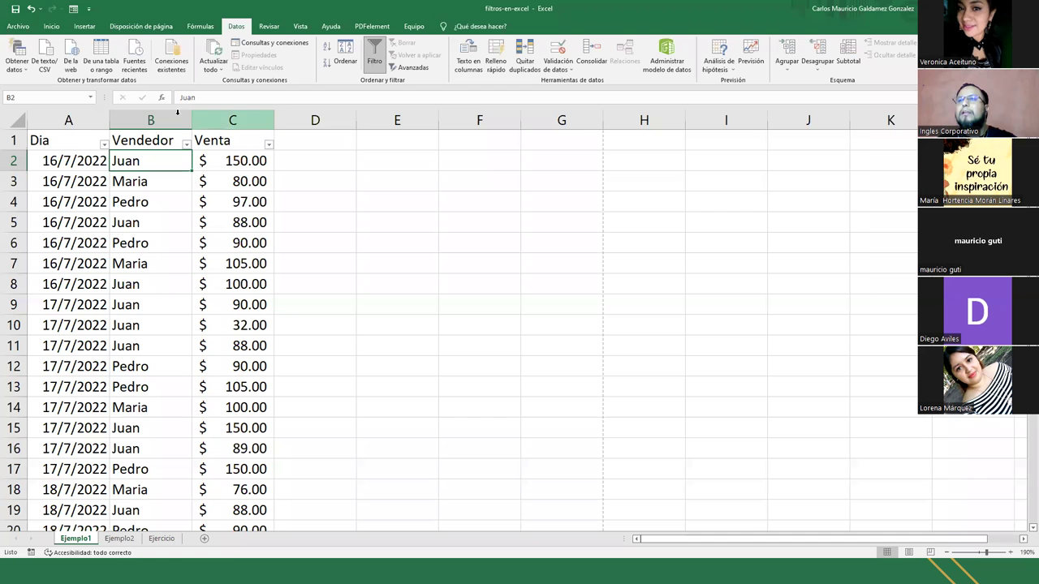
click(51, 26)
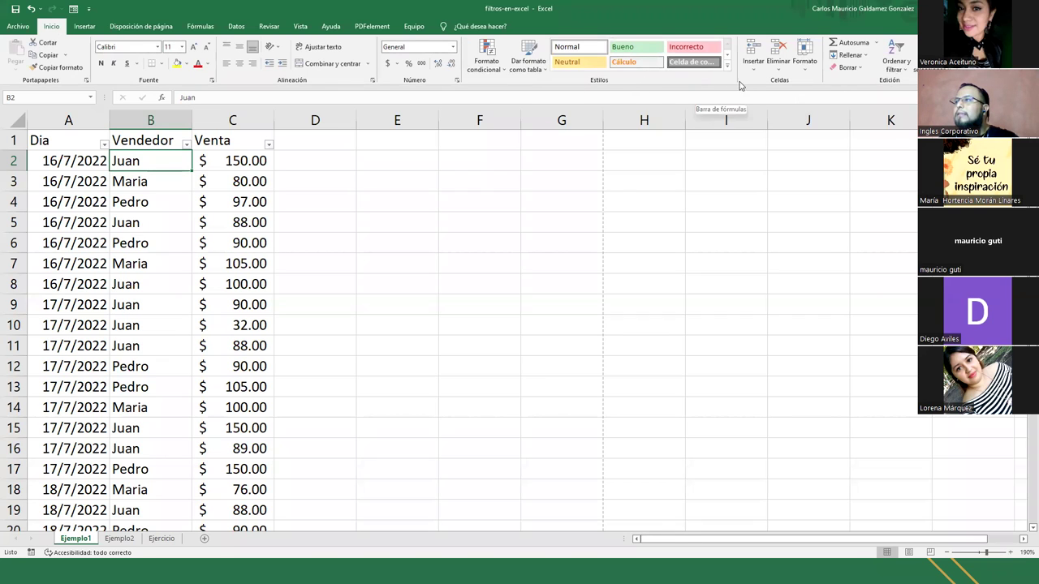
click(904, 65)
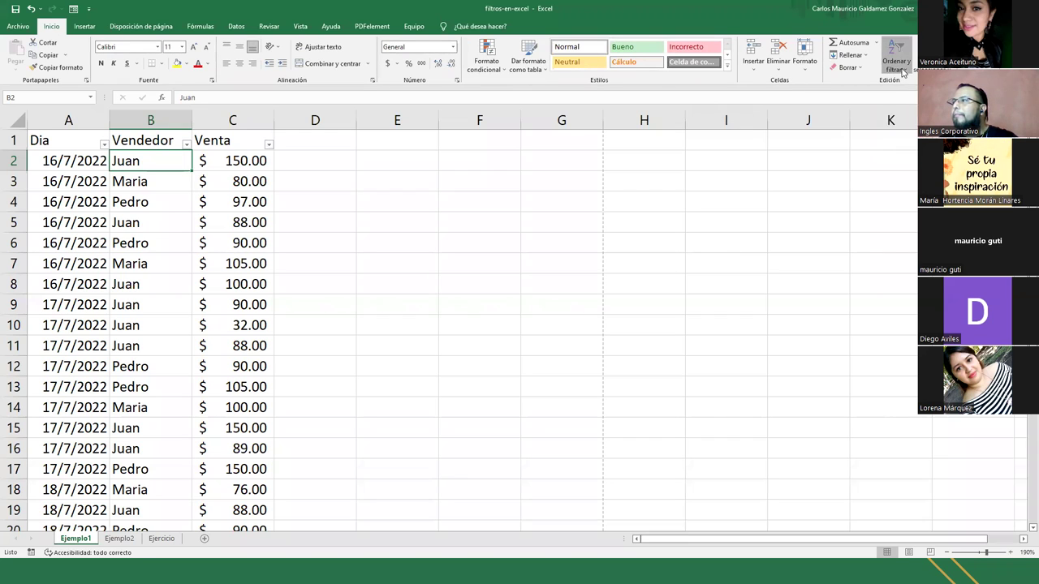
click(858, 92)
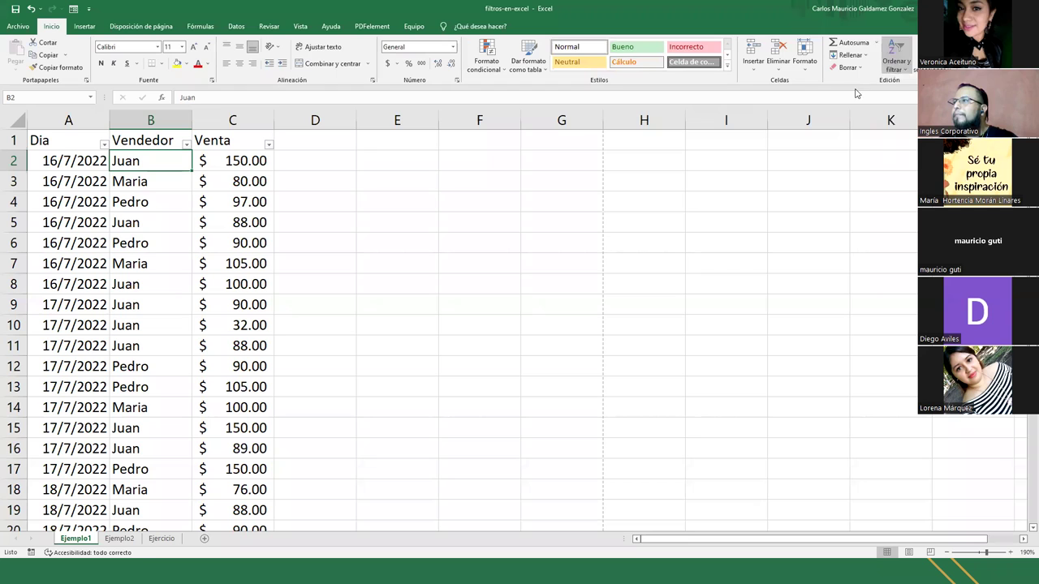
key(alt+Tab)
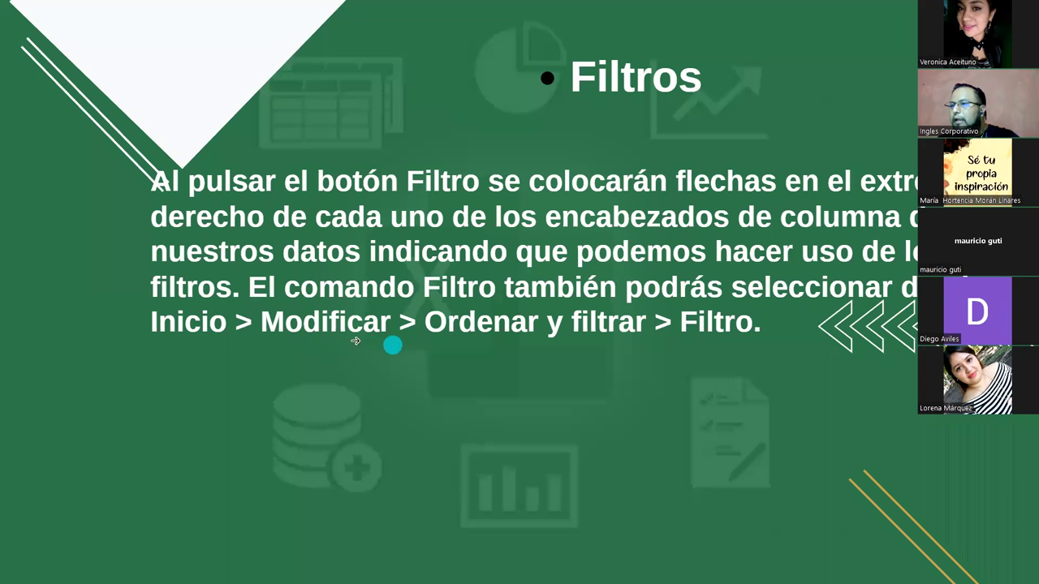
key(alt+Tab)
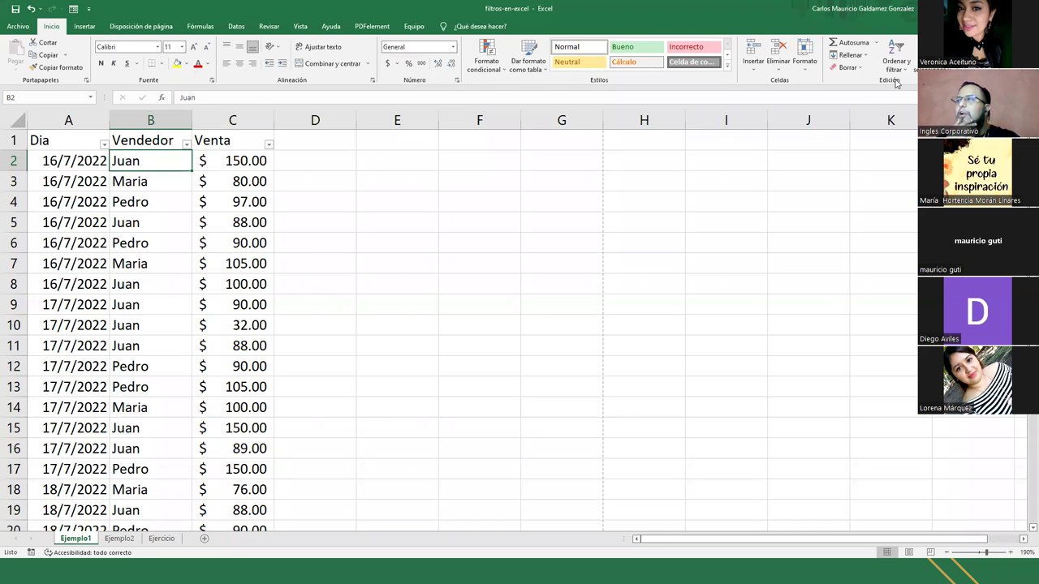
key(alt+Tab)
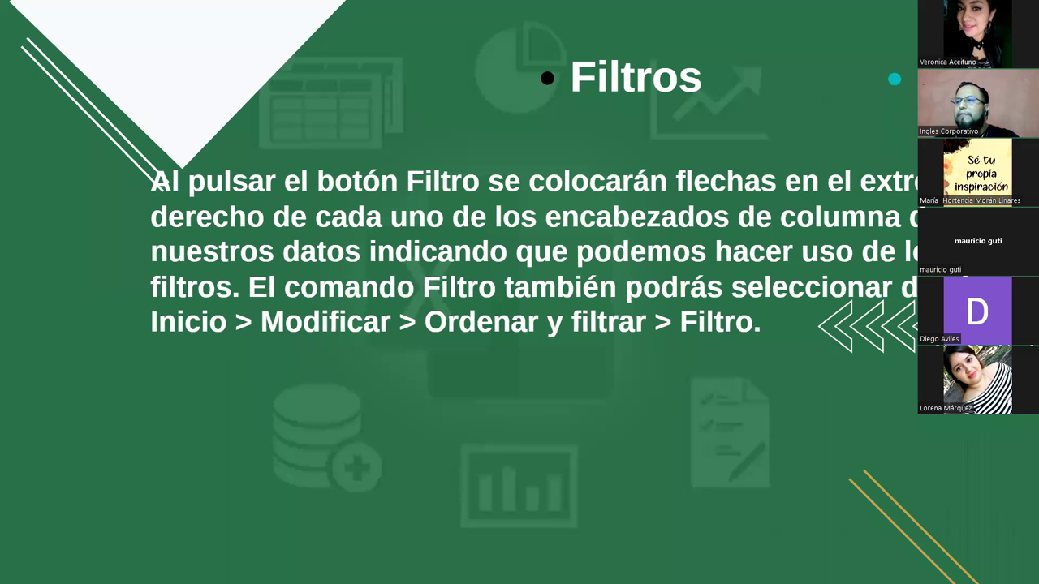
key(alt+Tab)
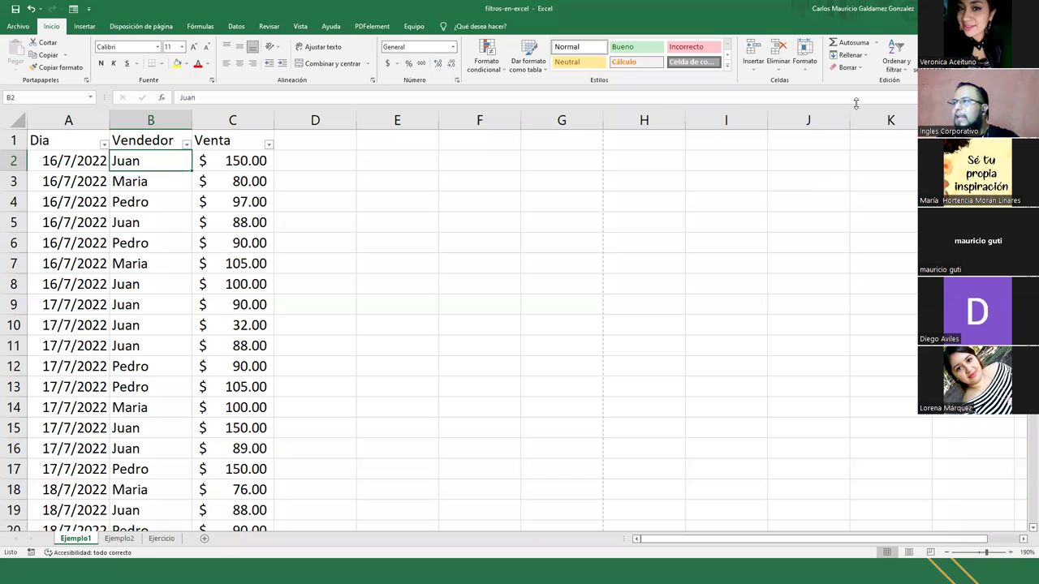
- Turn the filter off for the Ejemplo1 sales table and turn it back on
click(904, 73)
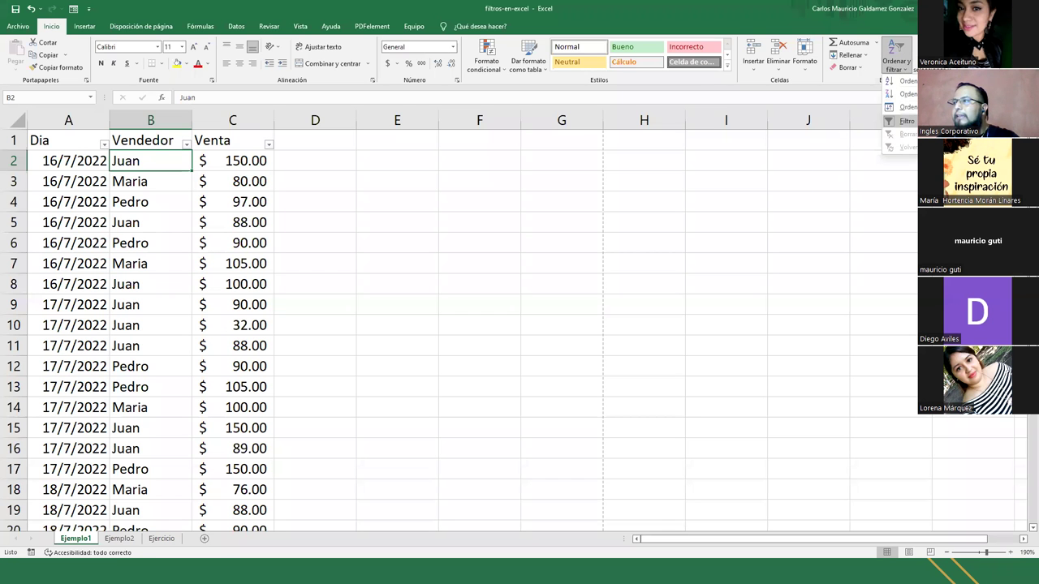
click(905, 121)
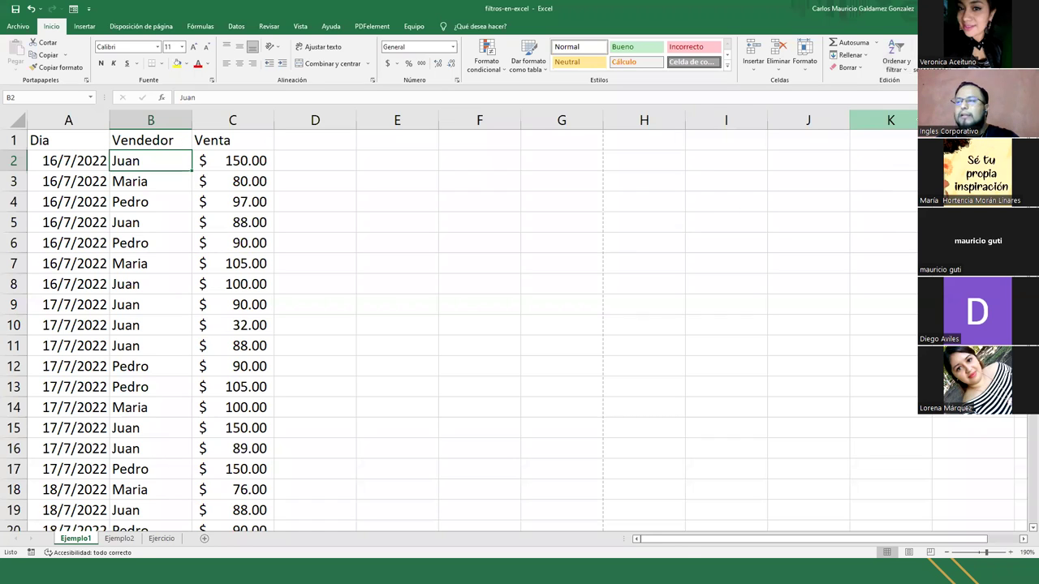
click(896, 63)
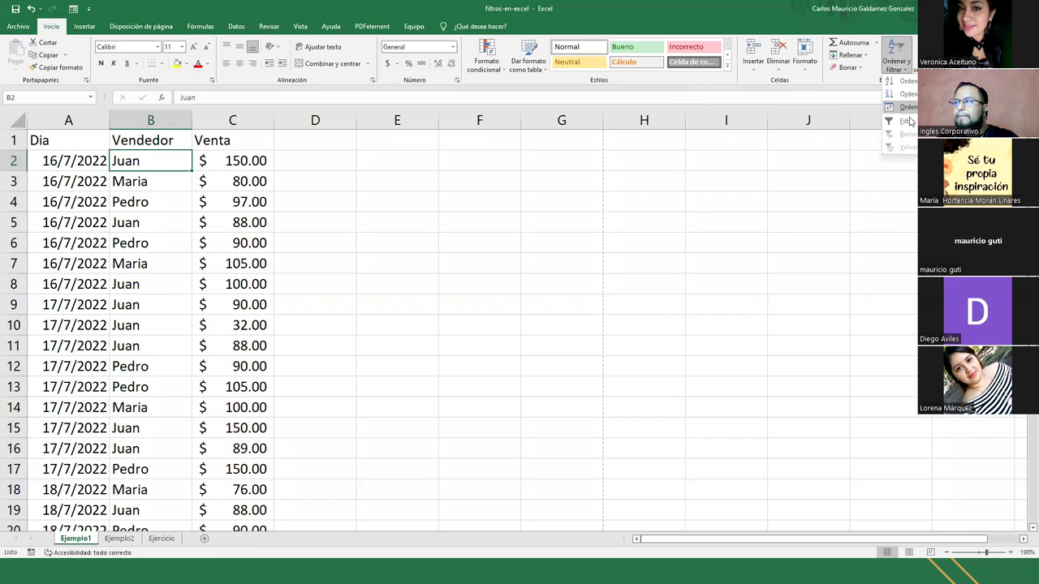
click(907, 121)
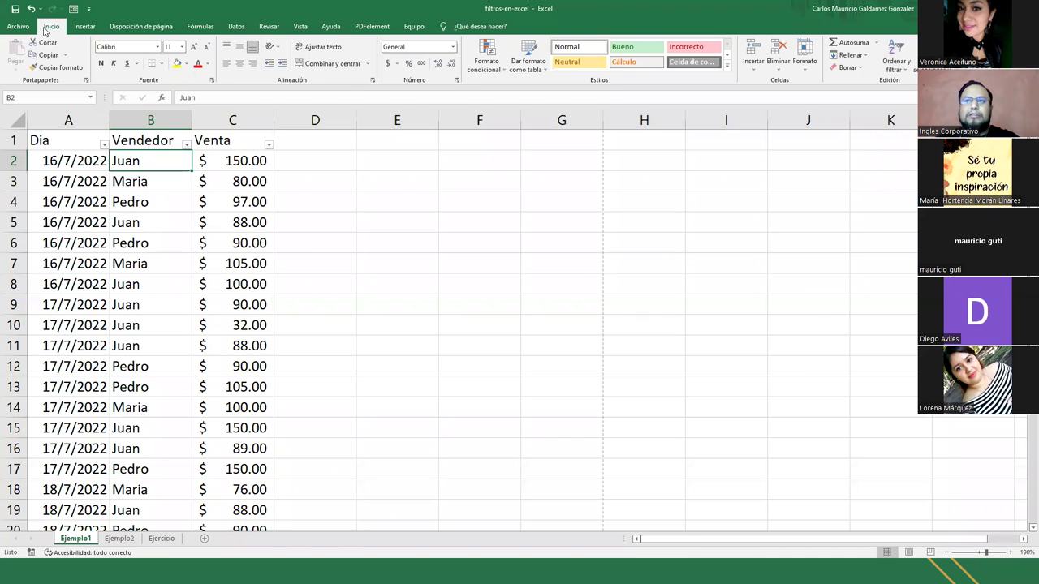
- Review both places where the filter command is available for the Ejemplo1 table, recheck the Filtros slide, and end on cell B7
click(236, 29)
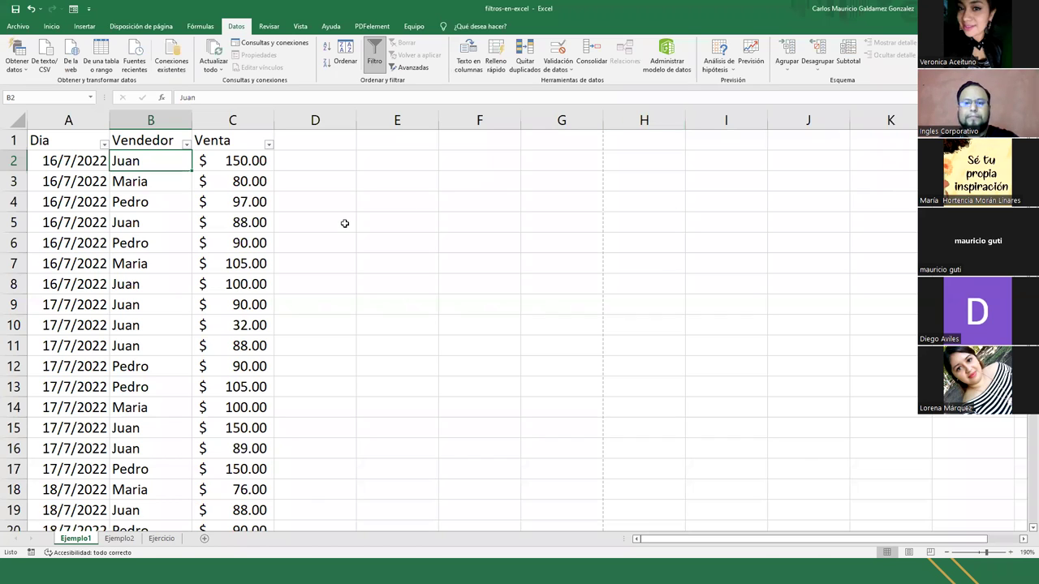
click(105, 198)
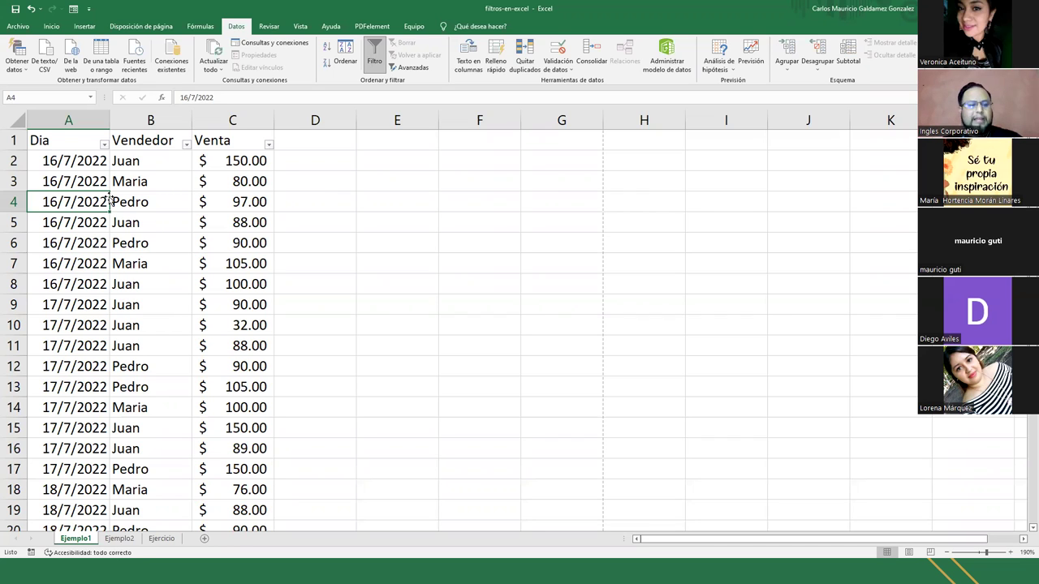
click(51, 26)
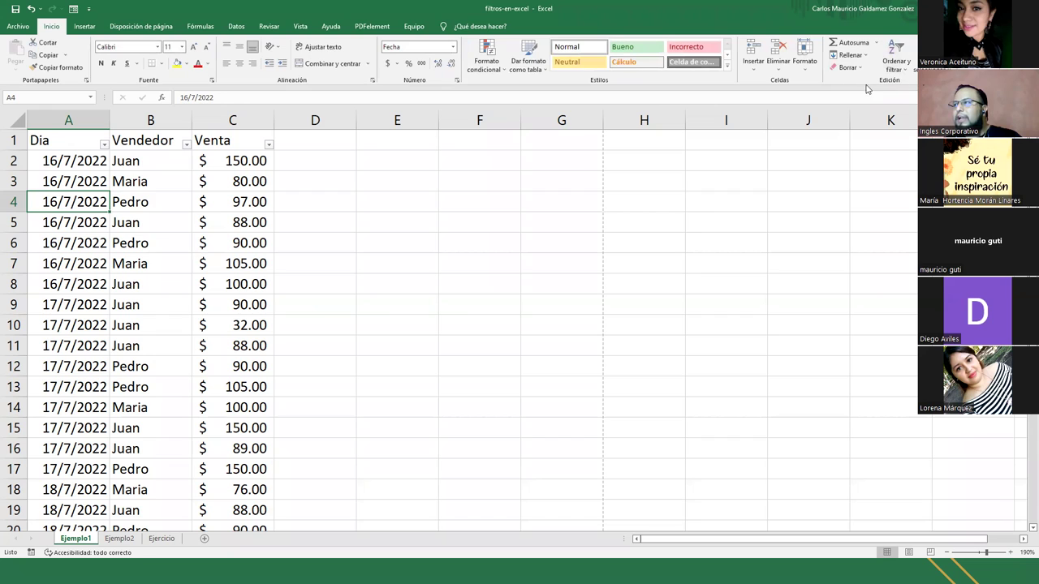
click(897, 69)
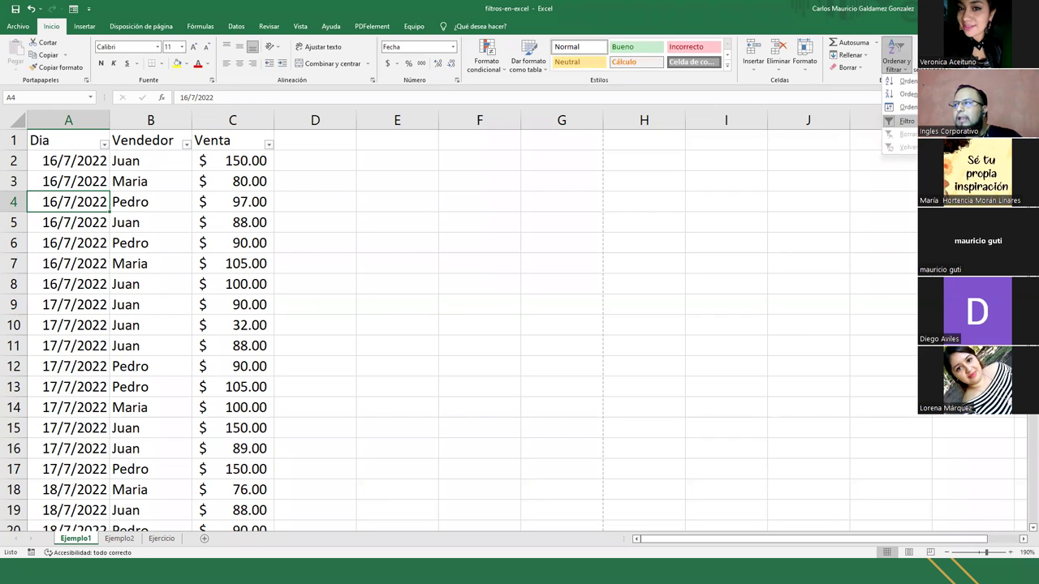
click(851, 89)
key(alt+Tab)
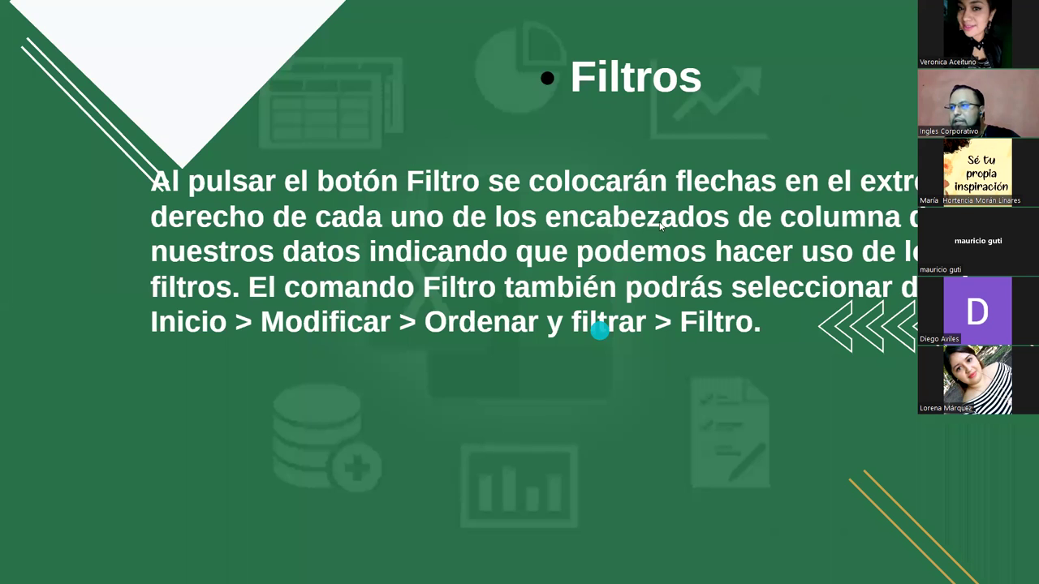
key(alt+Tab)
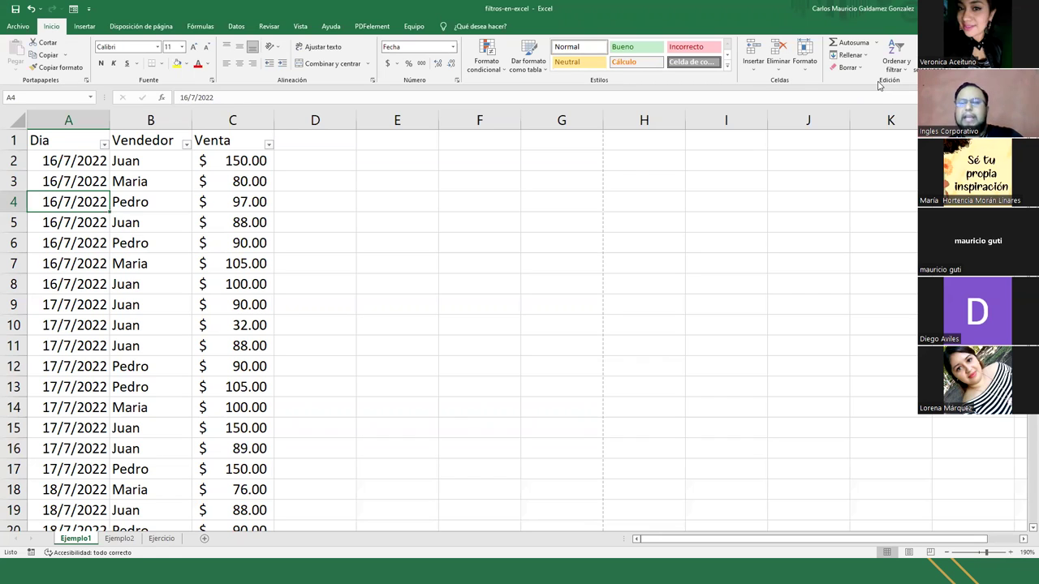
click(155, 265)
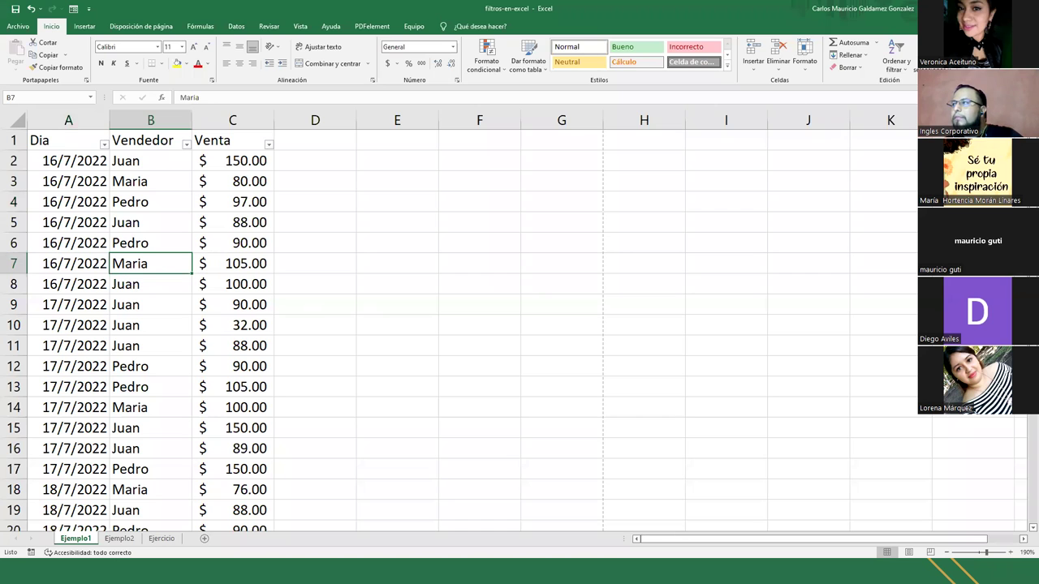
- Advance the slide presentation to the explanation of creating filters through an Excel table and return to the workbook
key(alt+Tab)
click(793, 273)
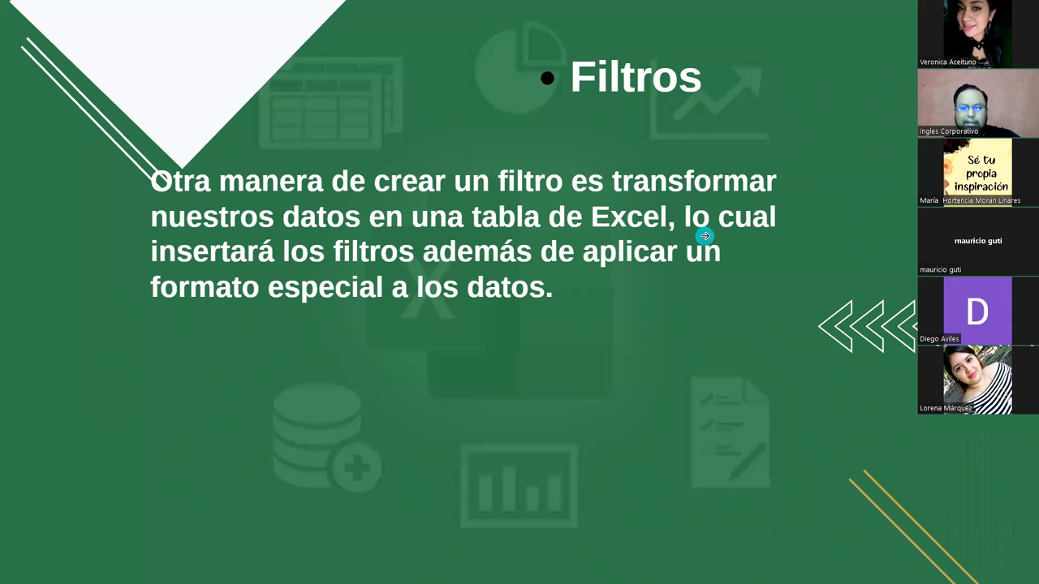
key(alt+Tab)
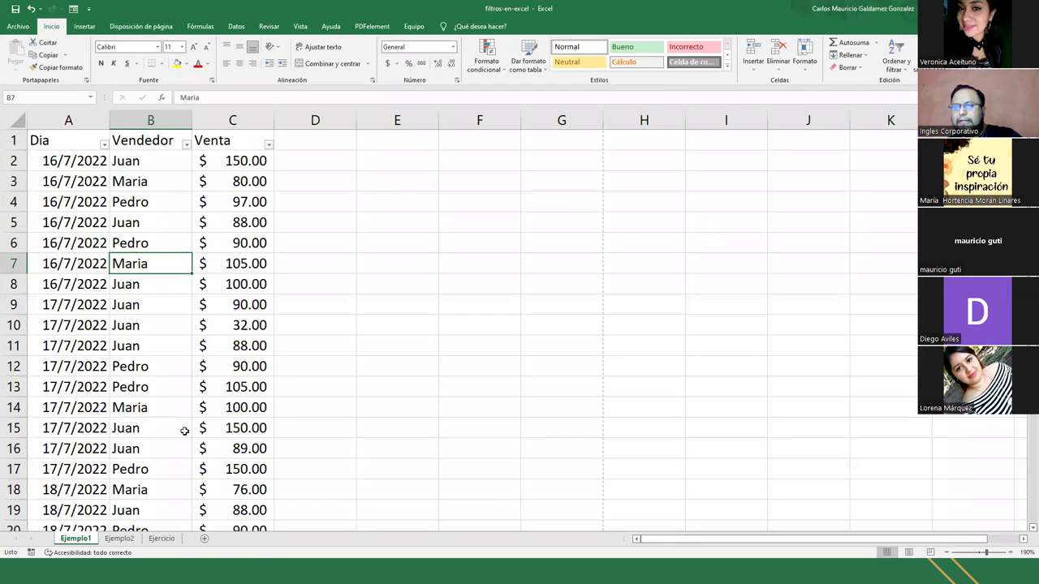
- Convert the sales data in A1:C26 of the Ejemplo2 sheet into a table with headers
click(119, 538)
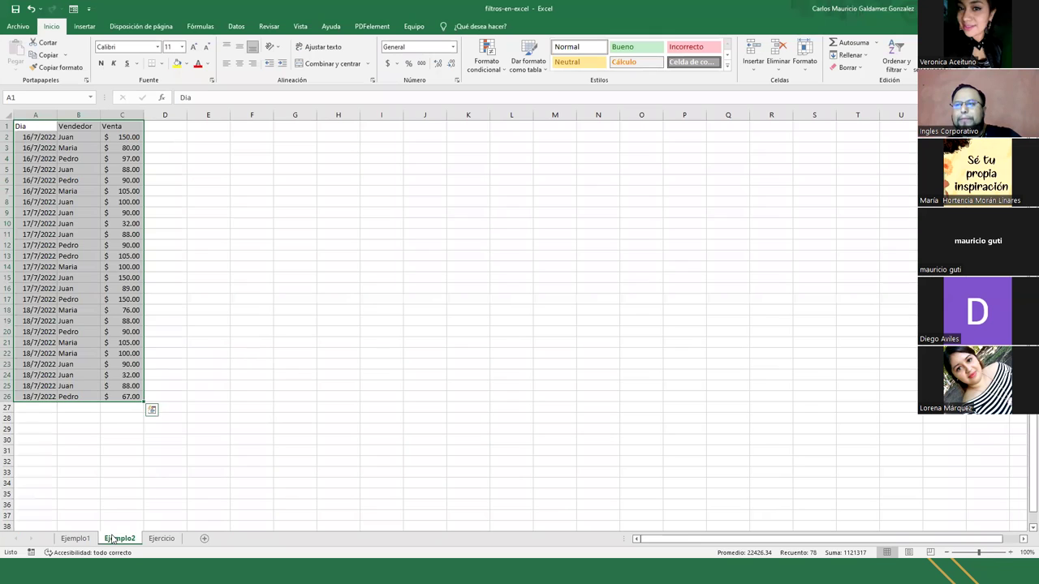
shift+click(135, 423)
scroll(135, 424, up, 6)
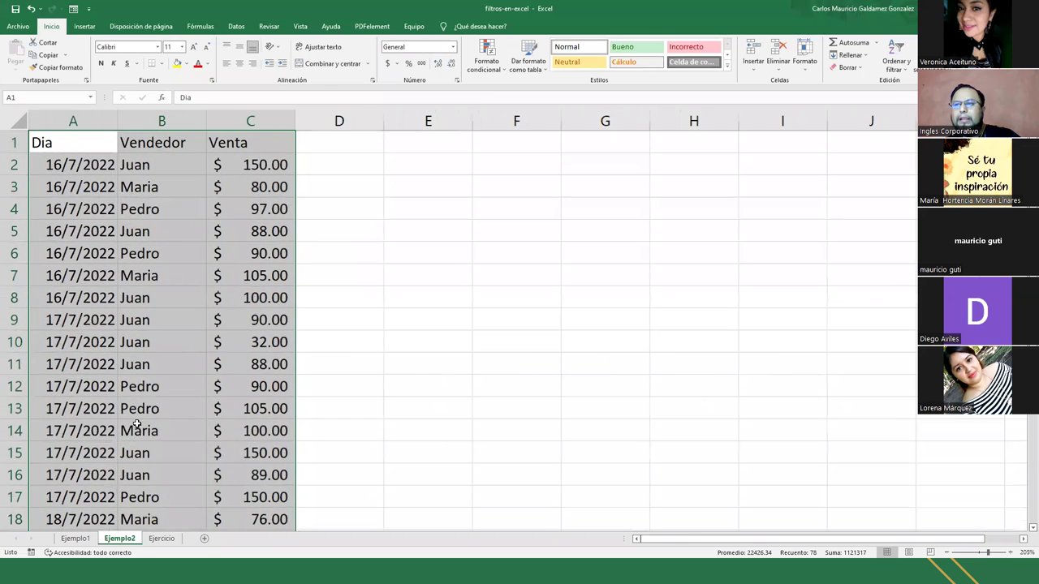
click(144, 323)
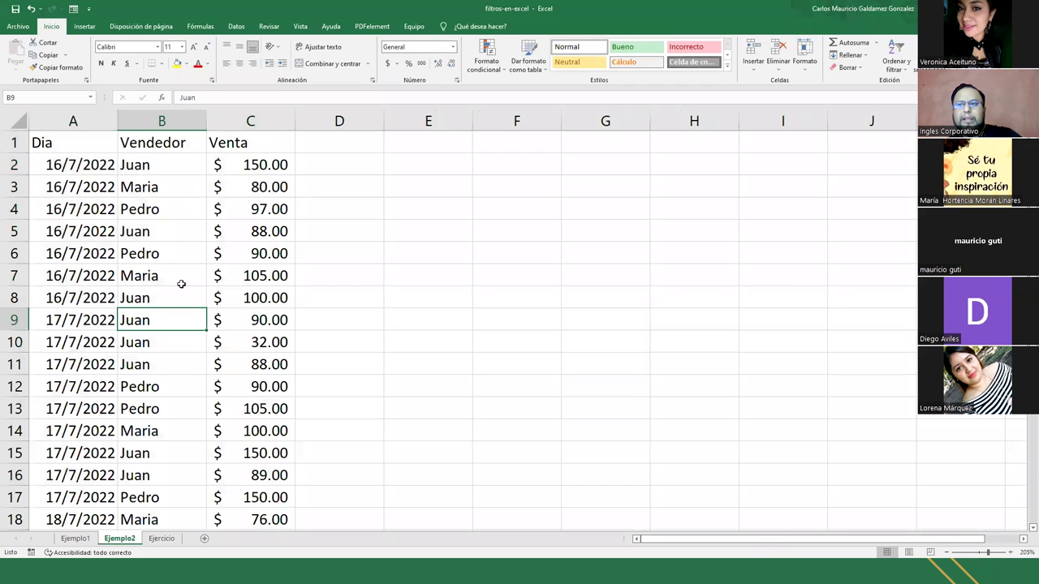
click(84, 27)
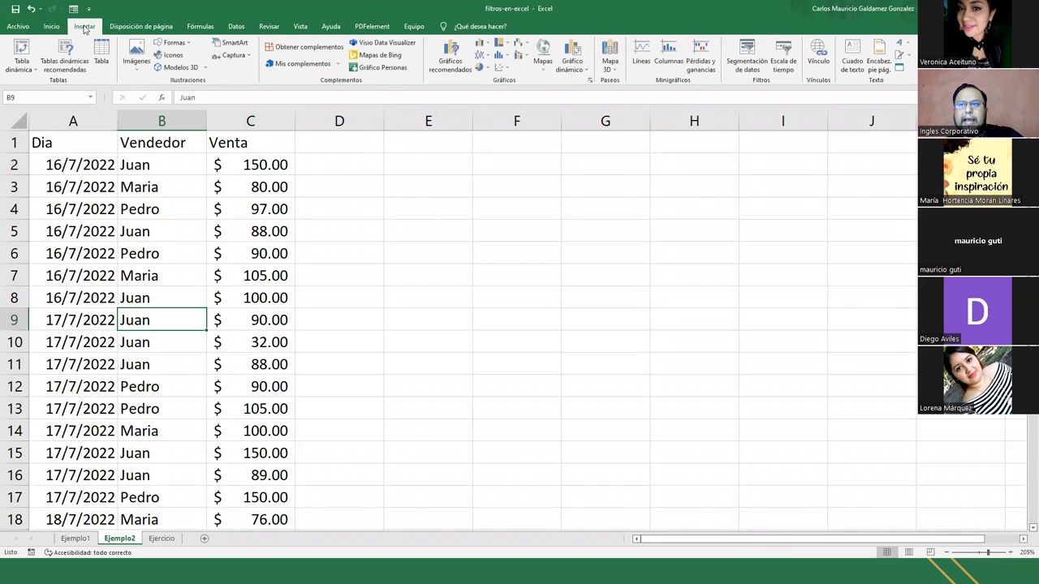
click(101, 65)
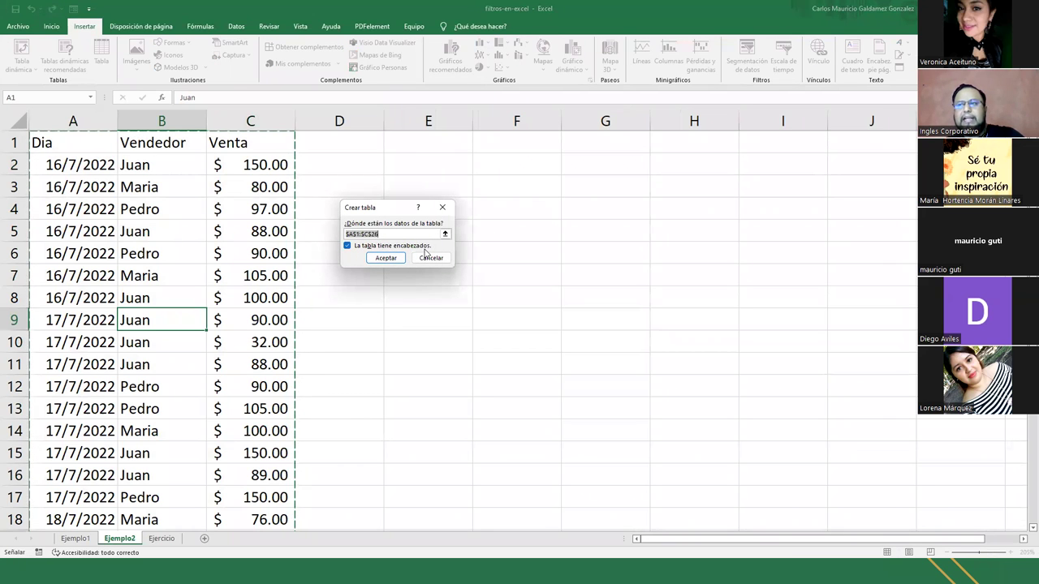
click(354, 249)
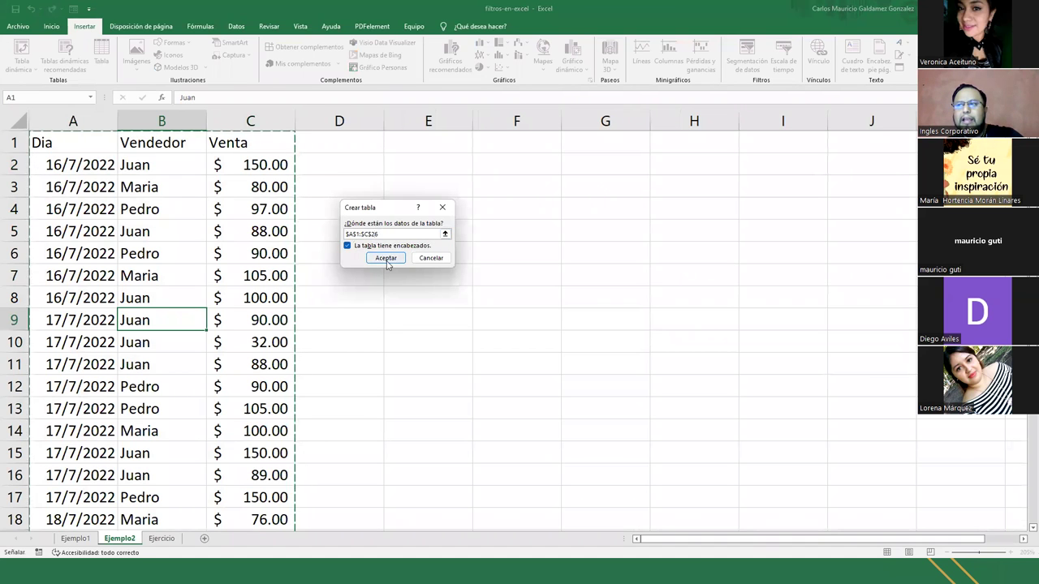
click(385, 257)
- Check the filter options of the Dia column in the new Ejemplo2 table and close them without changes
click(198, 233)
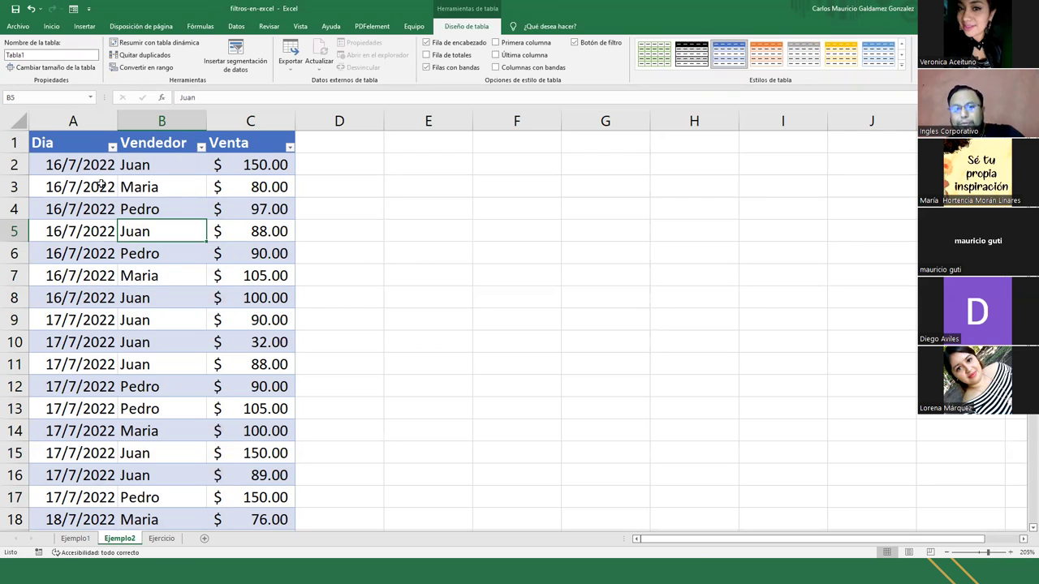
click(112, 147)
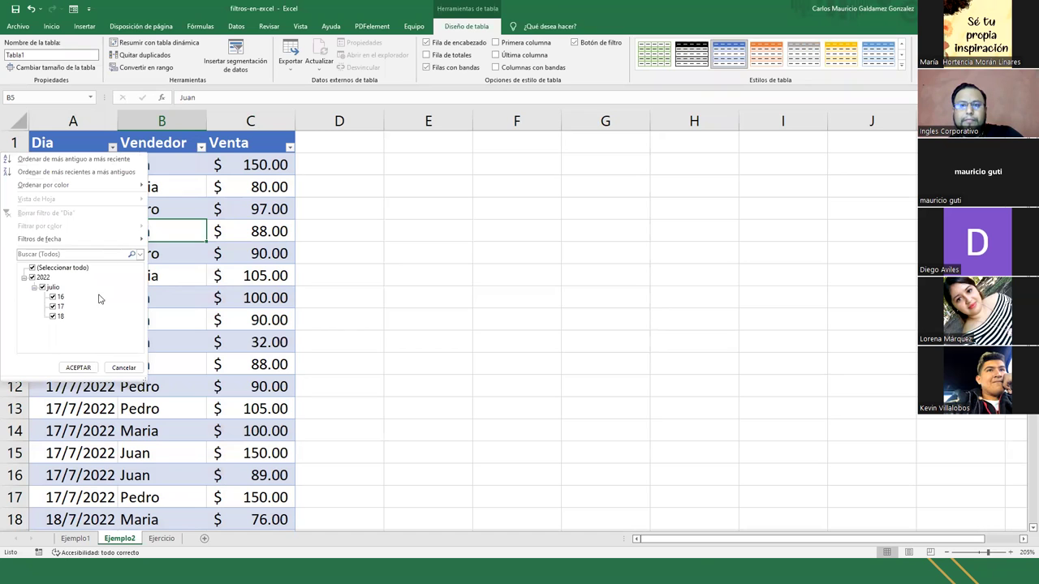
click(233, 217)
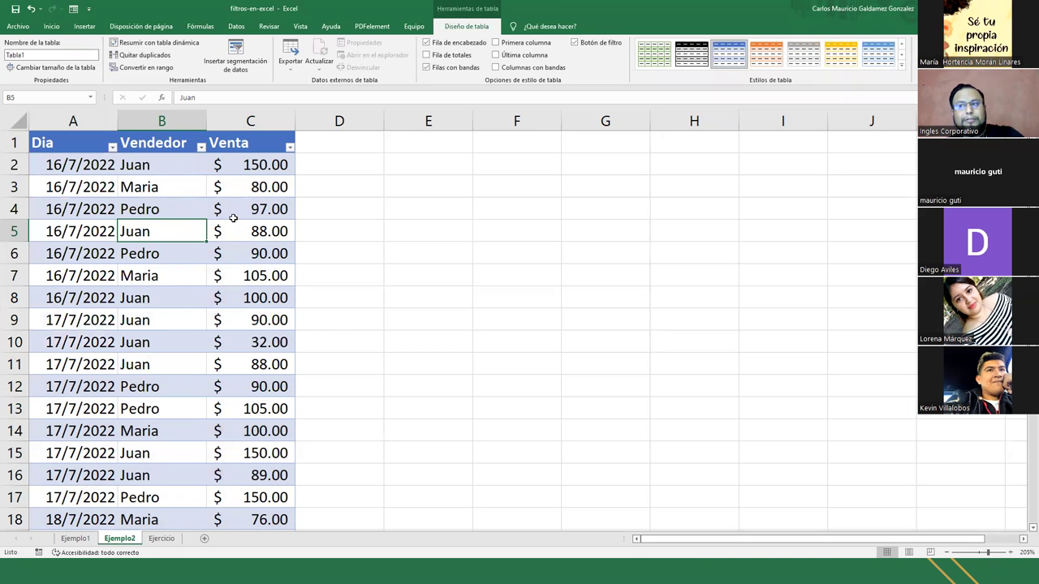
- Review both places where the filter command is offered for the sales data on the Ejemplo1 sheet, leaving the filters active
click(52, 26)
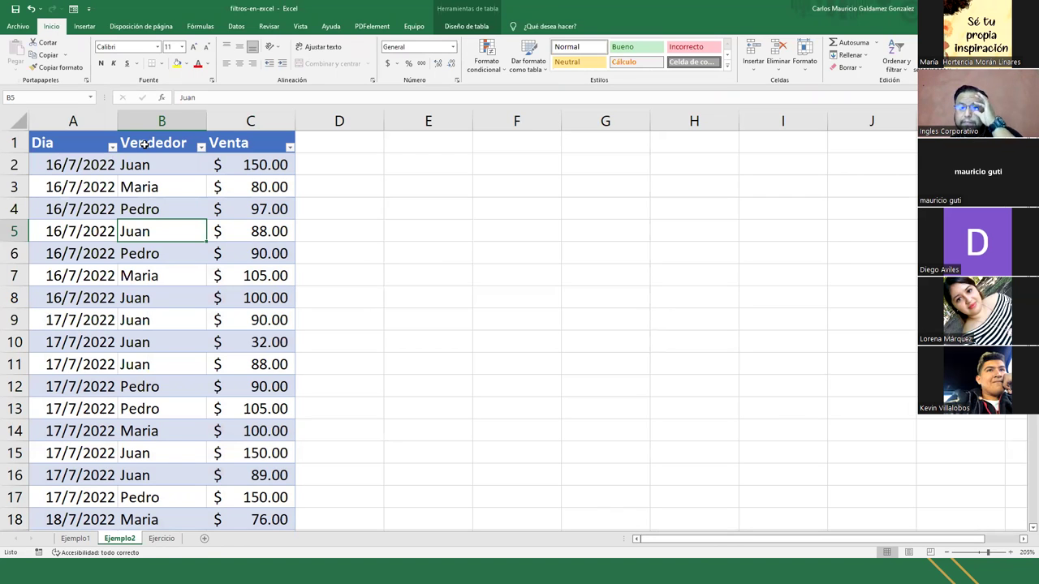
click(74, 539)
click(105, 243)
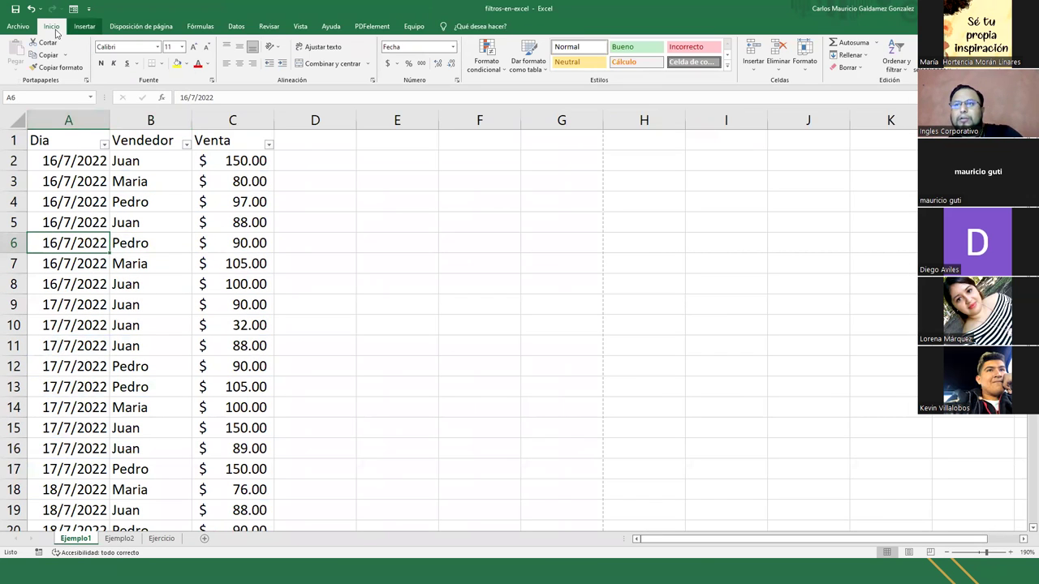
click(233, 27)
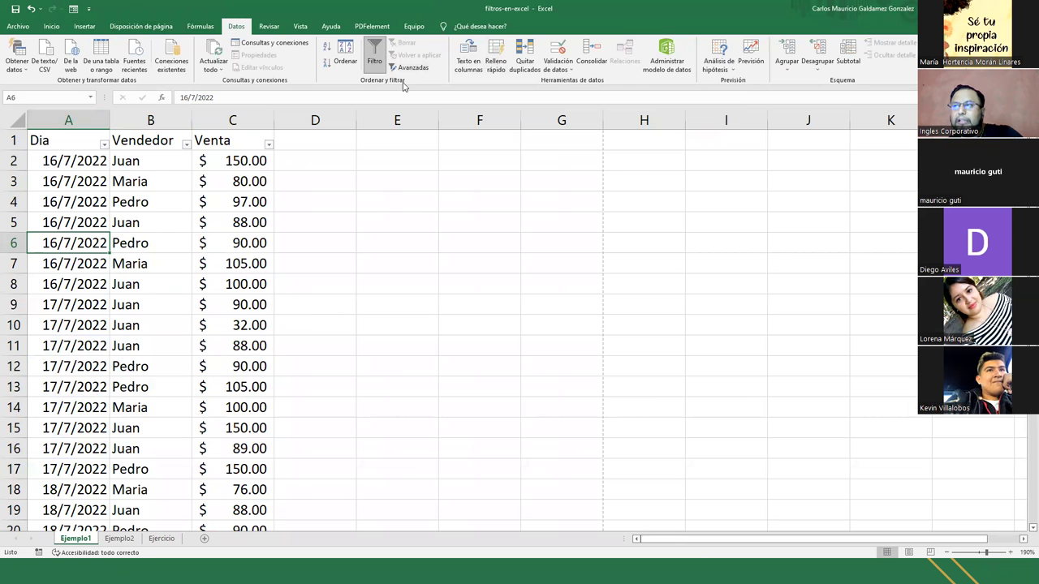
click(52, 26)
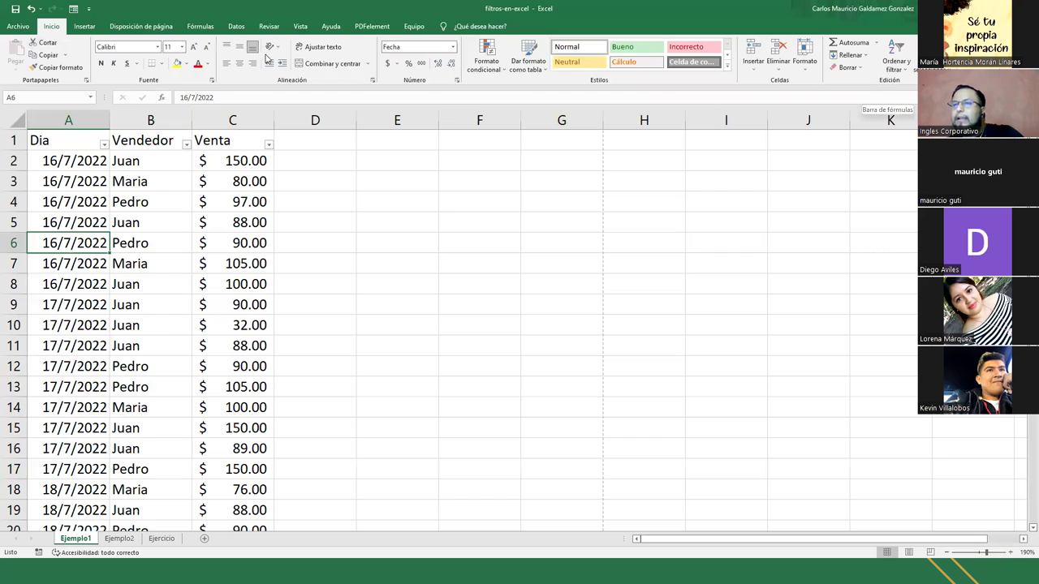
click(896, 65)
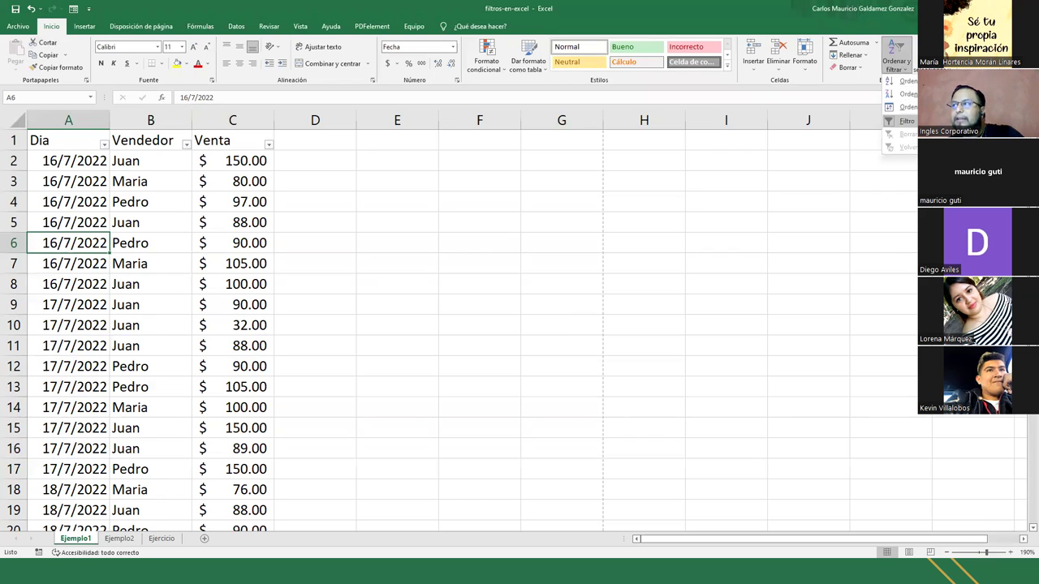
click(125, 238)
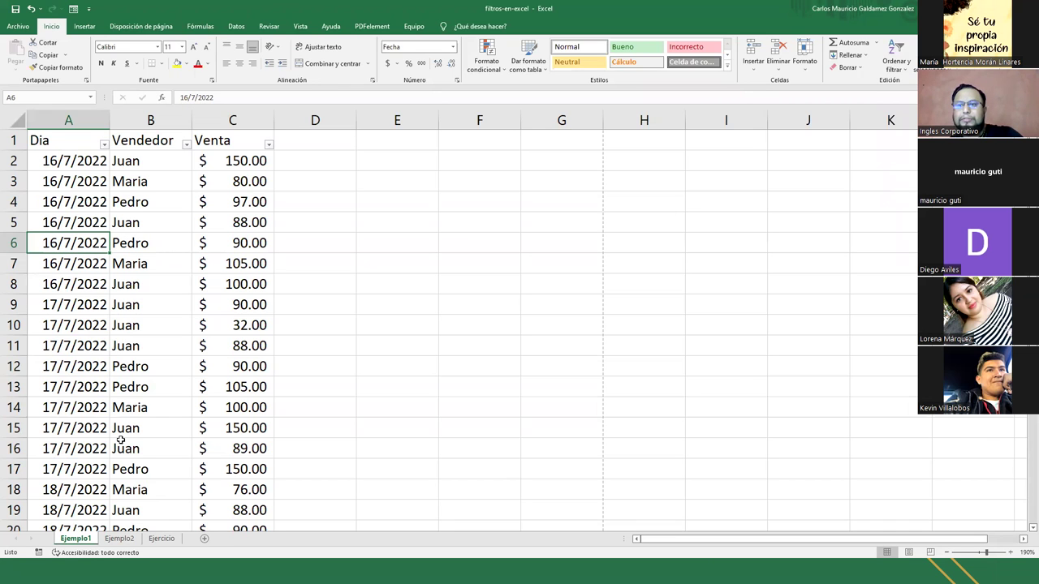
- Review where a table is inserted on the Ejemplo2 sheet, look over its sales data, and select cell B8
click(119, 538)
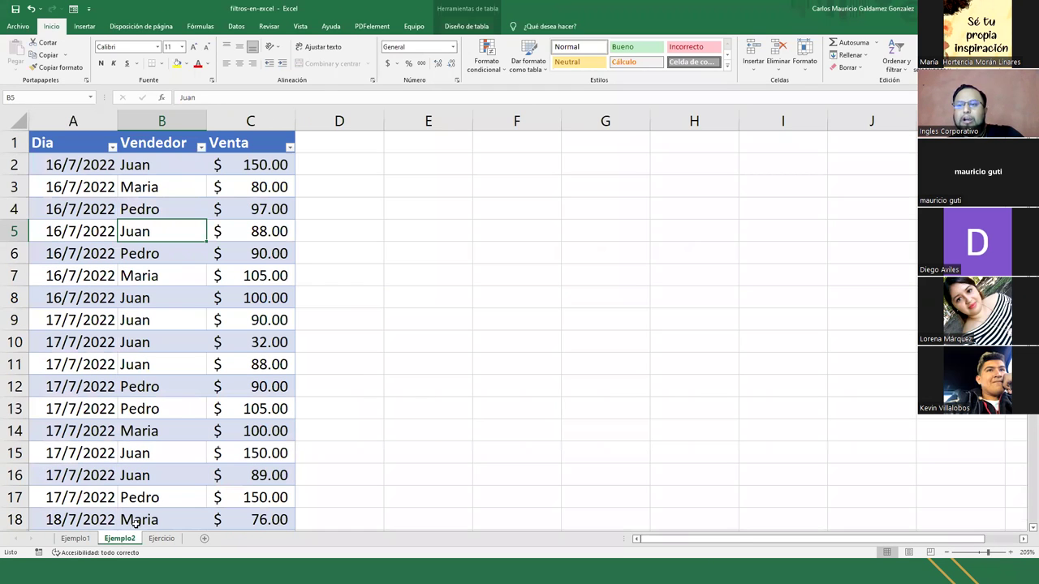
click(86, 28)
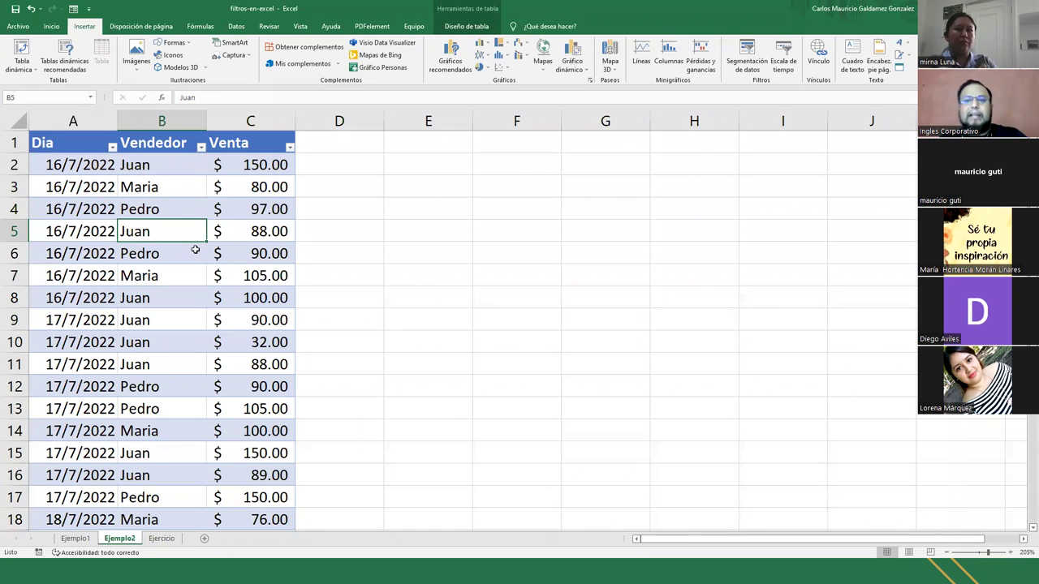
drag(85, 151, 253, 272)
scroll(248, 333, down, 8)
scroll(248, 345, up, 8)
click(184, 298)
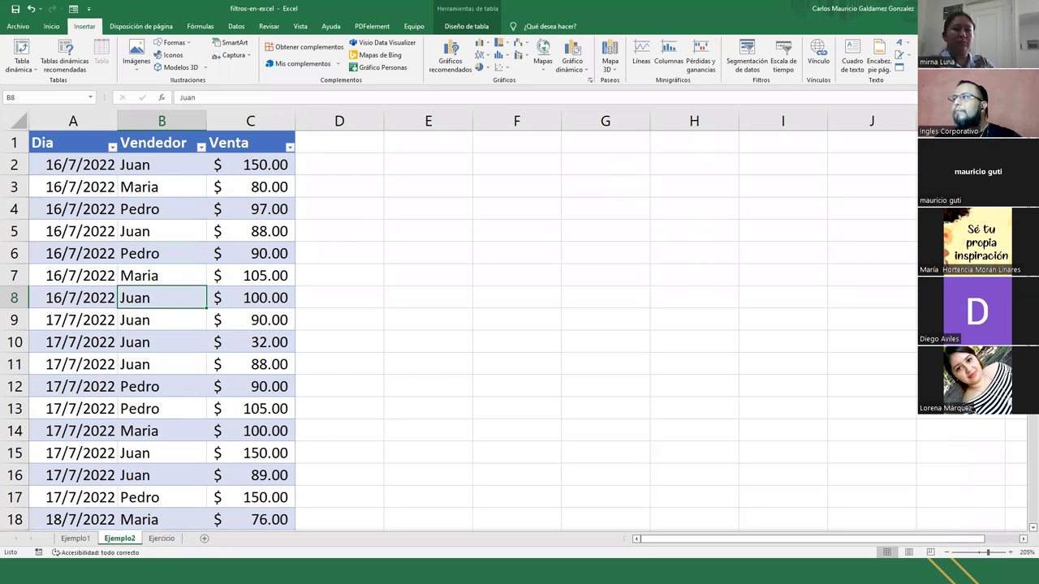
- Recheck the Filtros slide about transforming data into an Excel table, return to the workbook, and select the whole Ejemplo2 data range
key(alt+Tab)
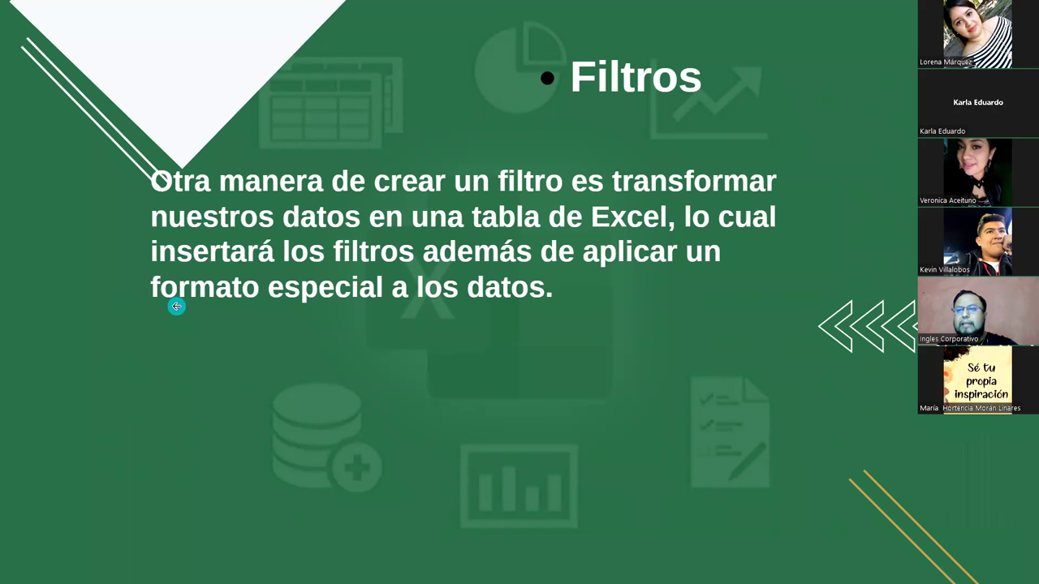
key(alt+Tab)
key(Down)
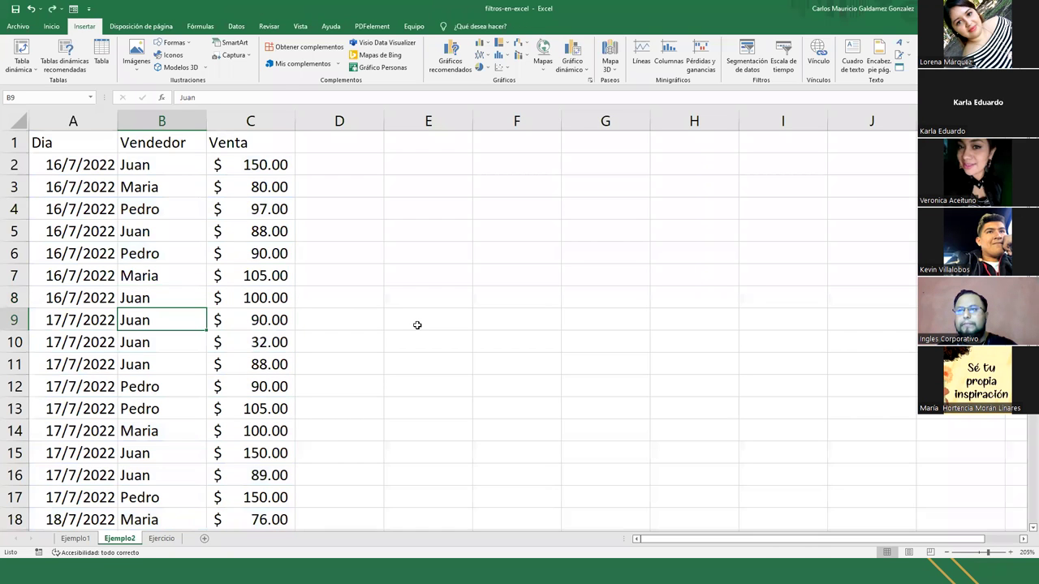
key(ctrl+a)
scroll(417, 324, down, 1)
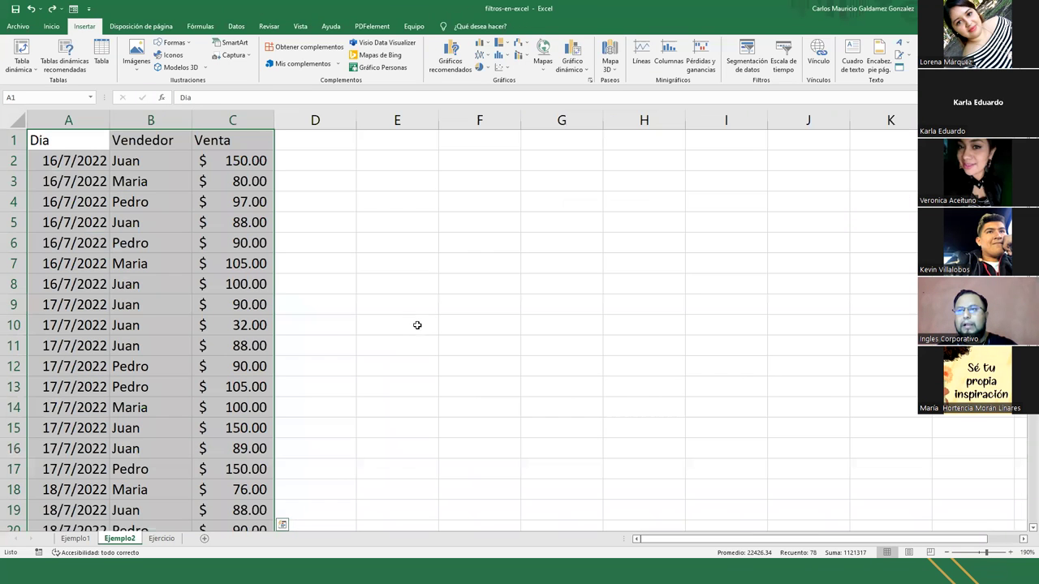
- Convert the plain Ejemplo2 sales data in A1:C26 into a table with headers again and select cell B11 inside it
click(81, 541)
click(119, 539)
click(212, 333)
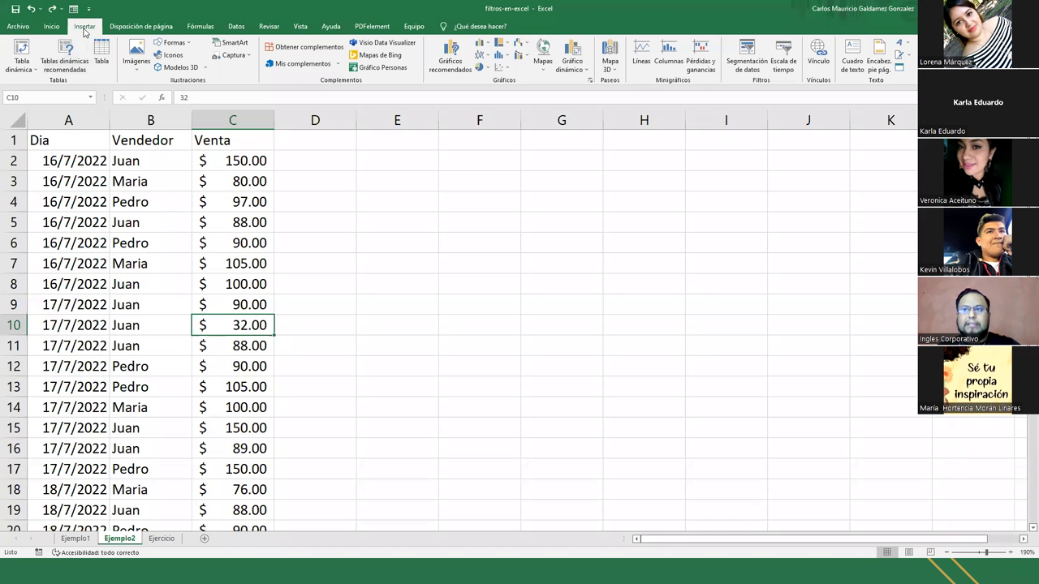
click(101, 54)
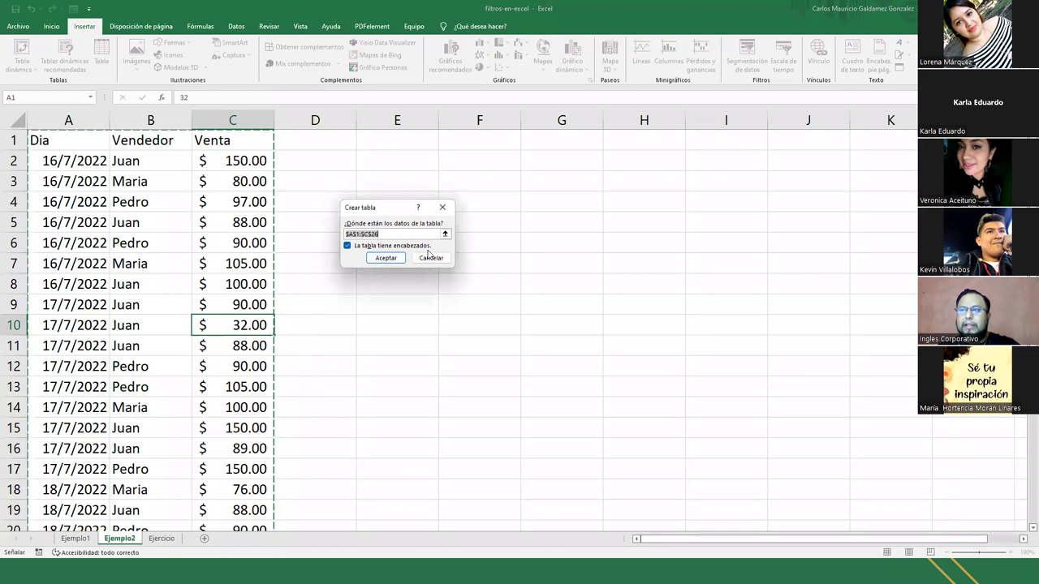
click(377, 259)
click(217, 281)
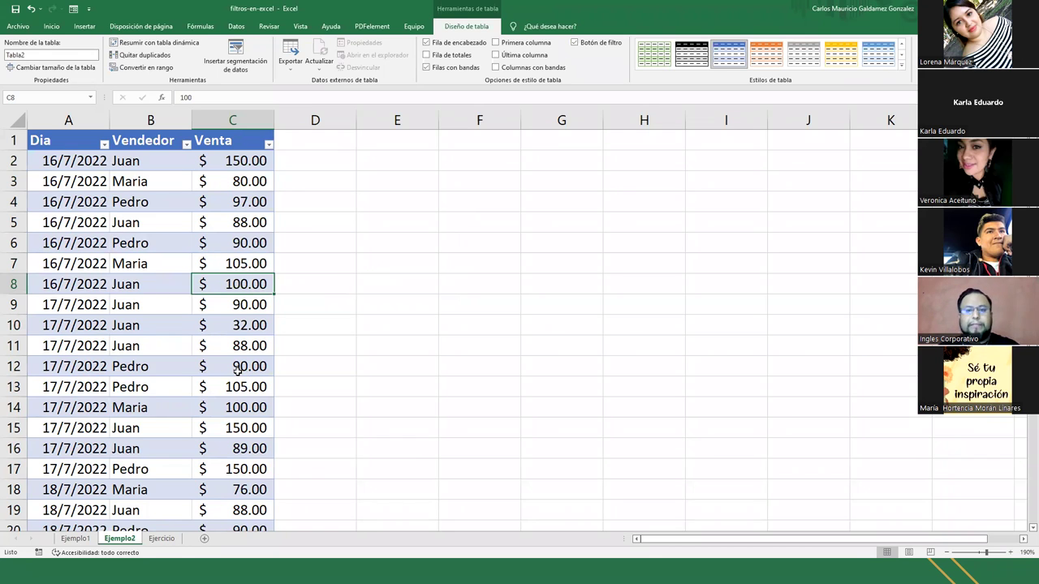
click(146, 349)
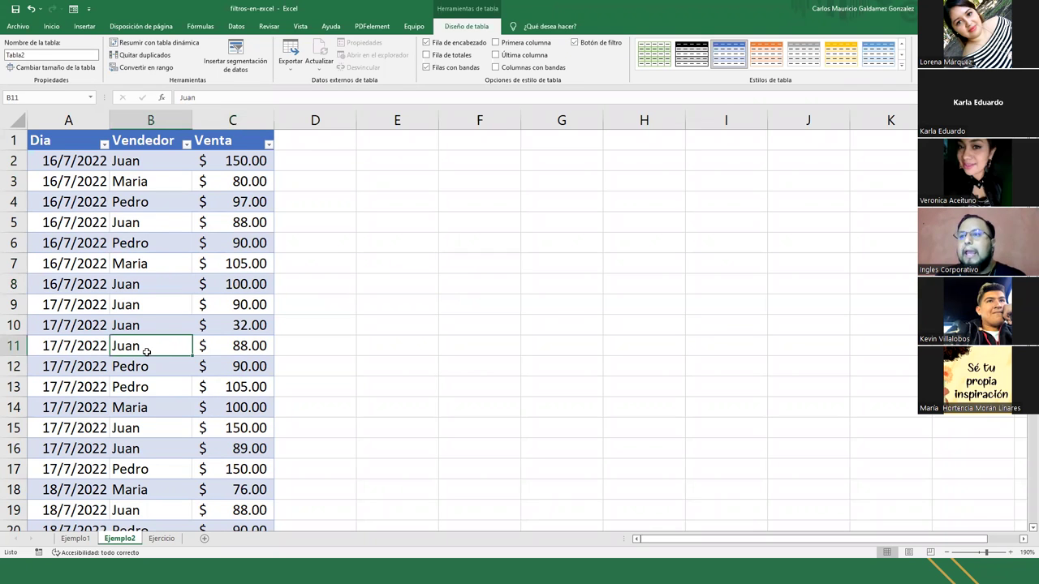
- Compare the filtered range on Ejemplo1 with the Ejemplo2 table, and recheck where the filter command is offered for Ejemplo1
click(73, 540)
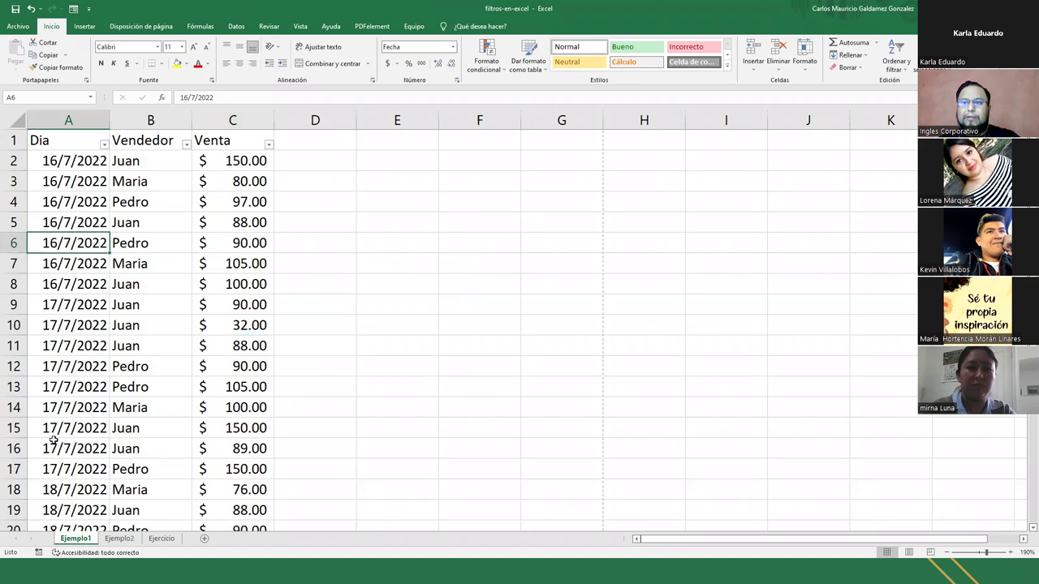
click(108, 540)
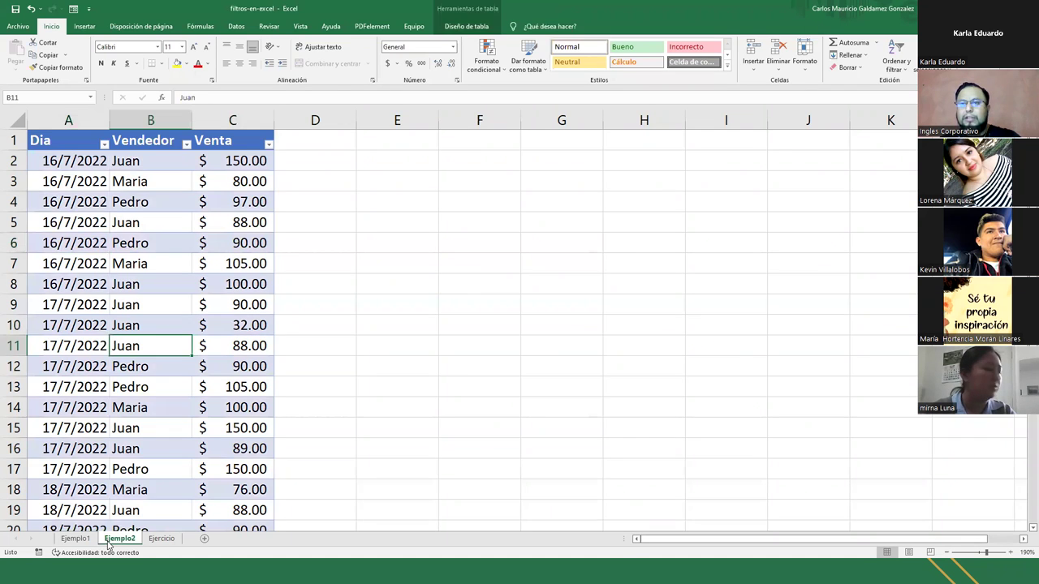
click(75, 539)
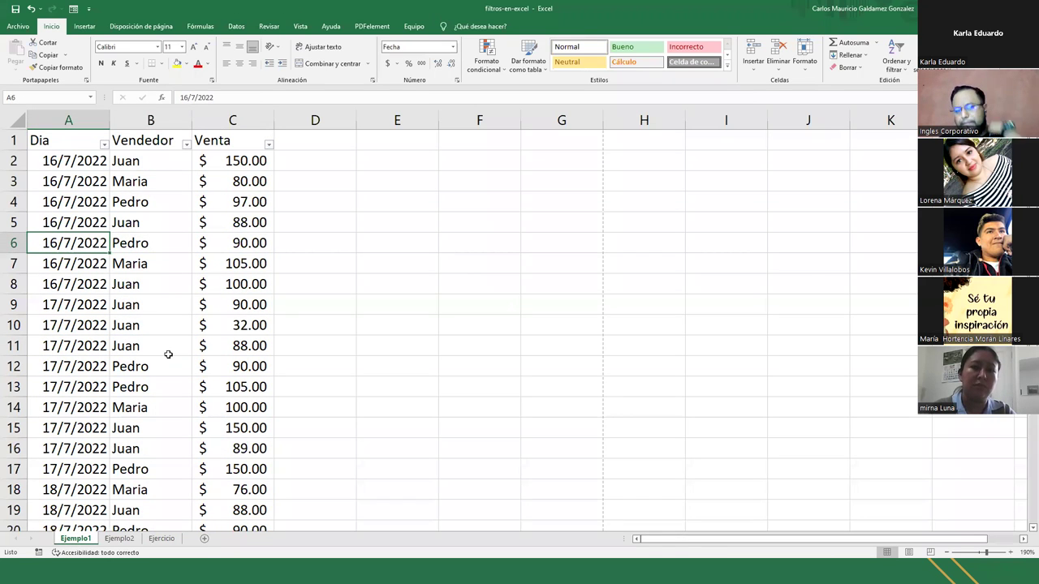
click(73, 159)
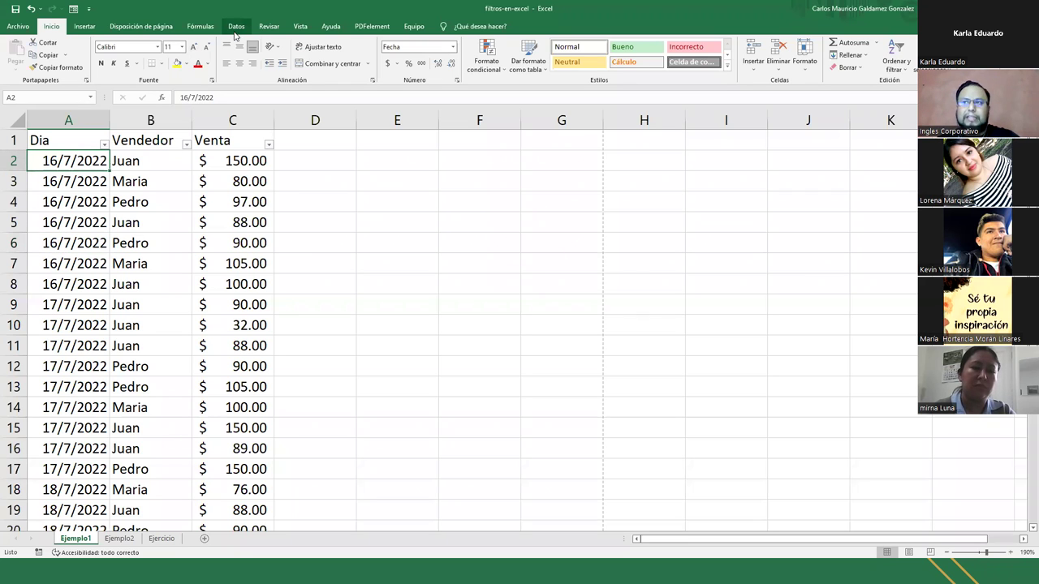
click(236, 26)
click(50, 26)
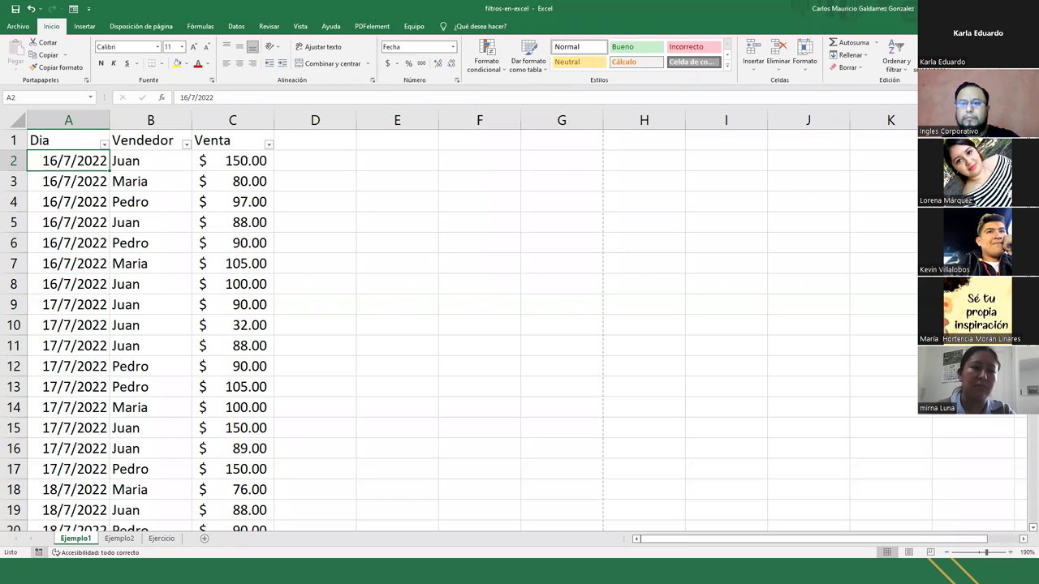
- Review the table insertion commands for Ejemplo2, glance back at Ejemplo1, and return to cell B9 with the accessibility checker closed
click(119, 538)
click(135, 303)
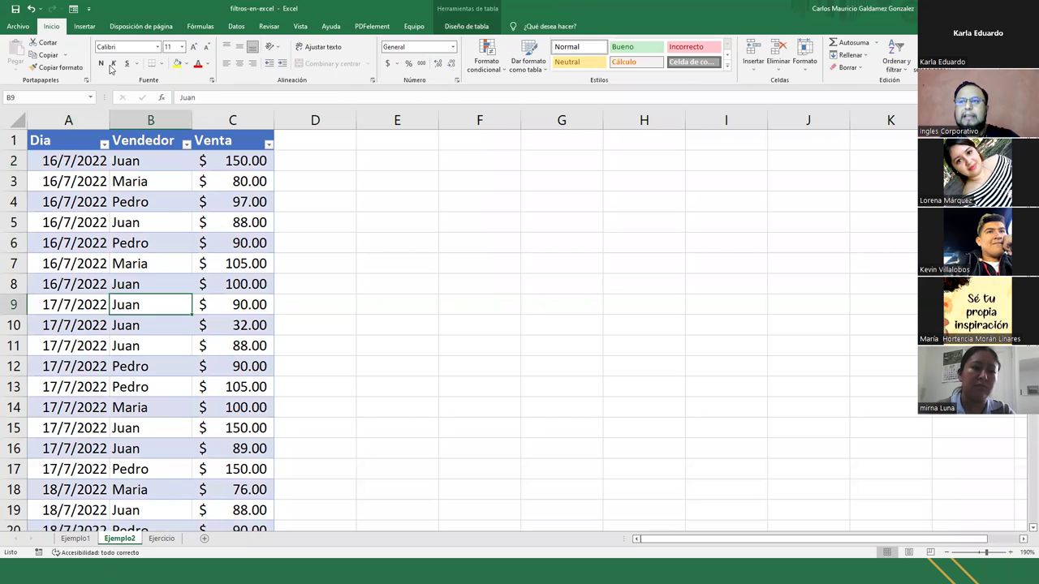
click(84, 26)
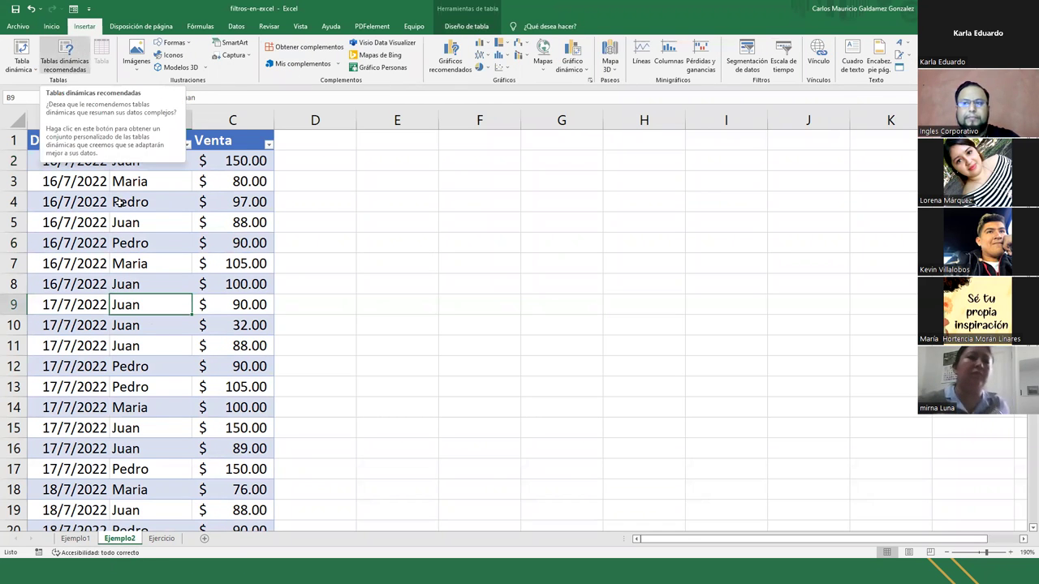
click(151, 324)
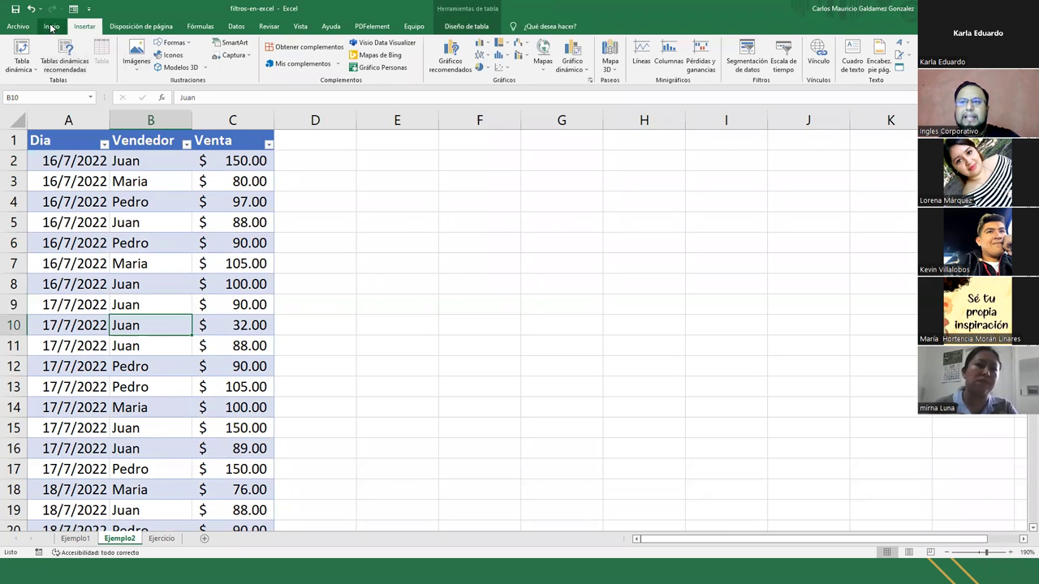
click(81, 539)
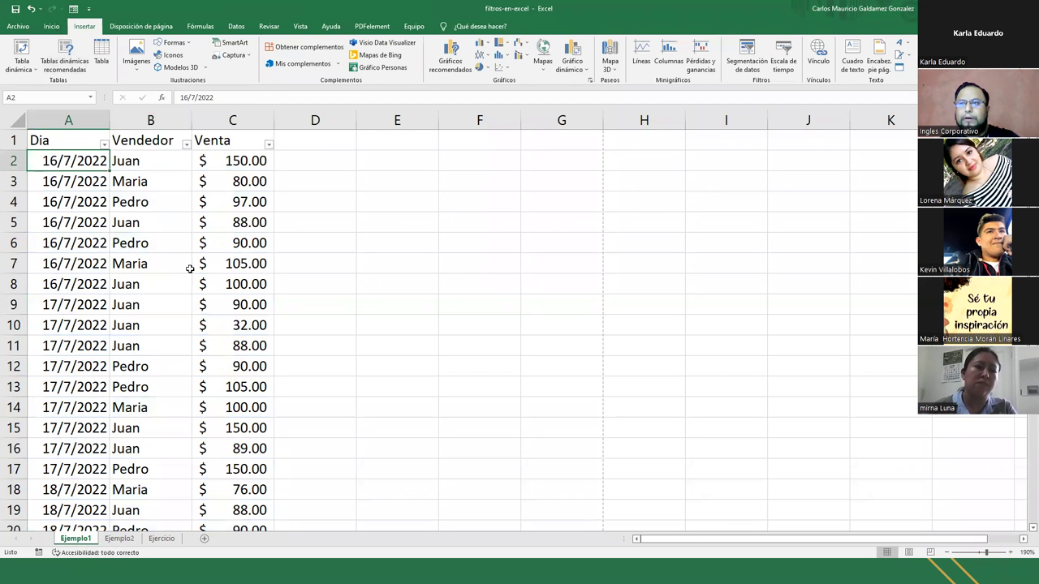
click(114, 552)
click(119, 539)
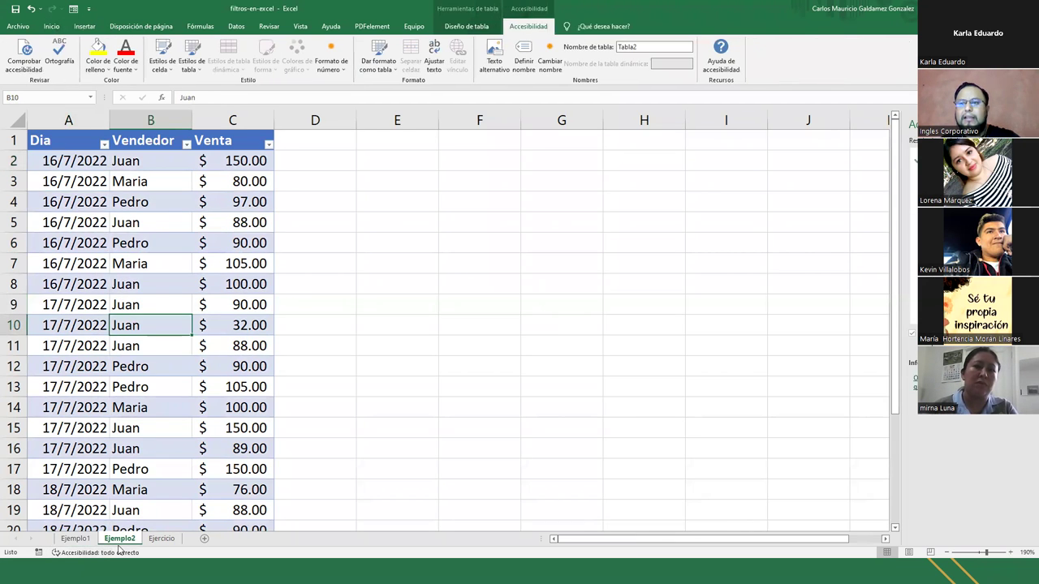
click(85, 26)
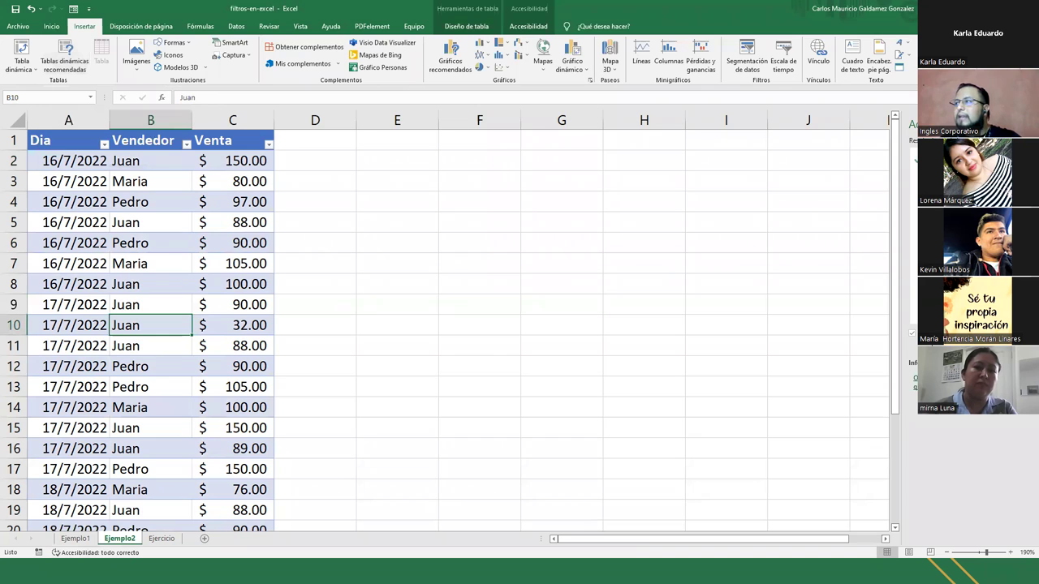
click(160, 296)
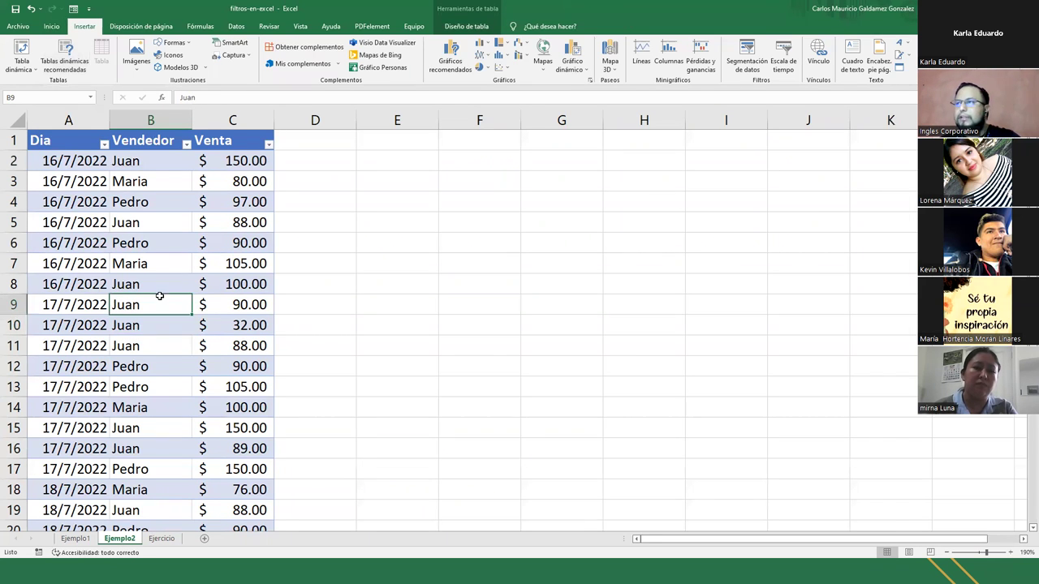
- Format the Ejemplo2 table with a medium orange style, replace it with the gold one, and settle on the medium light blue style
click(51, 26)
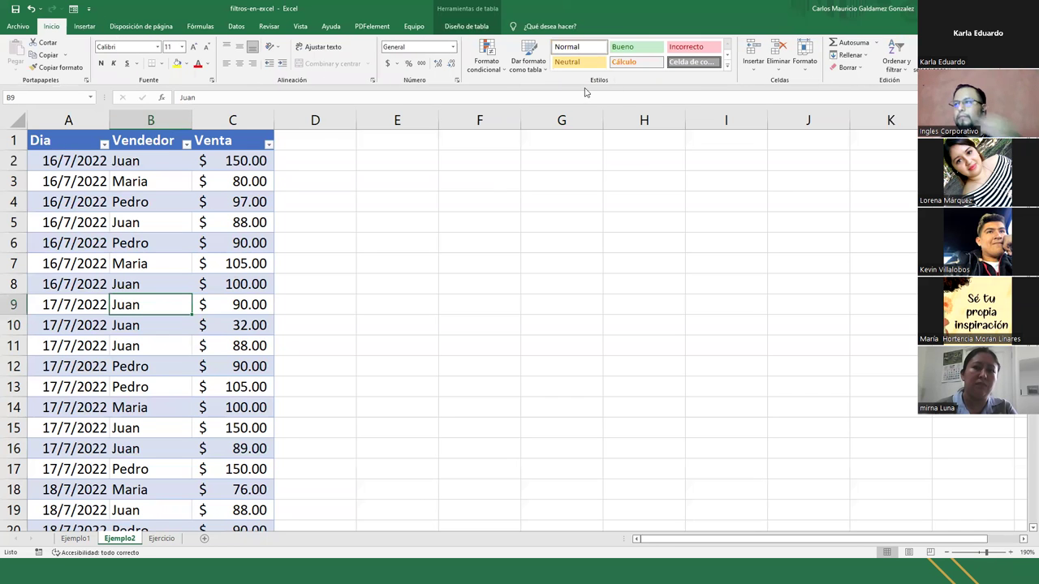
click(531, 77)
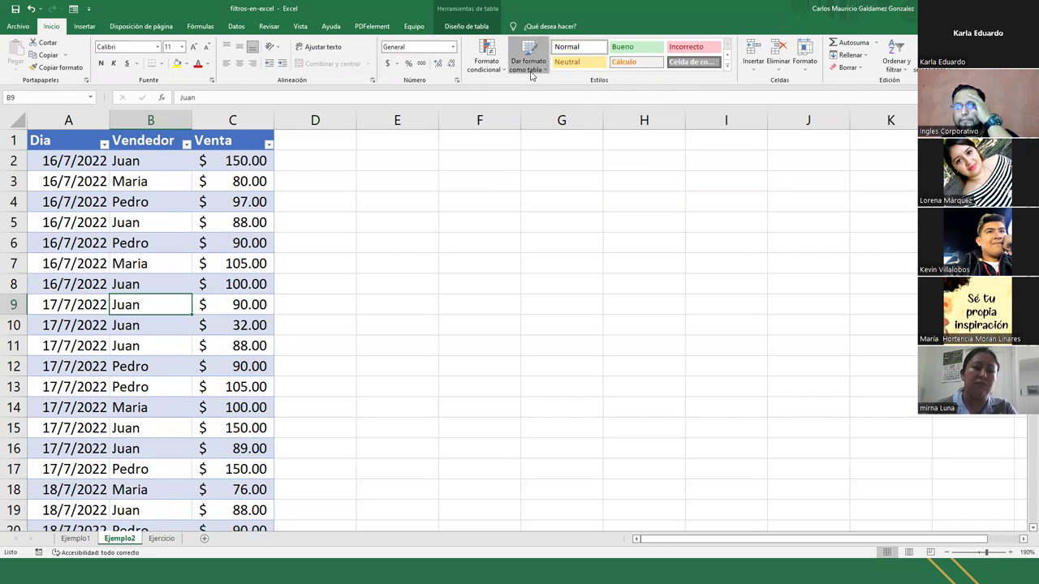
click(598, 239)
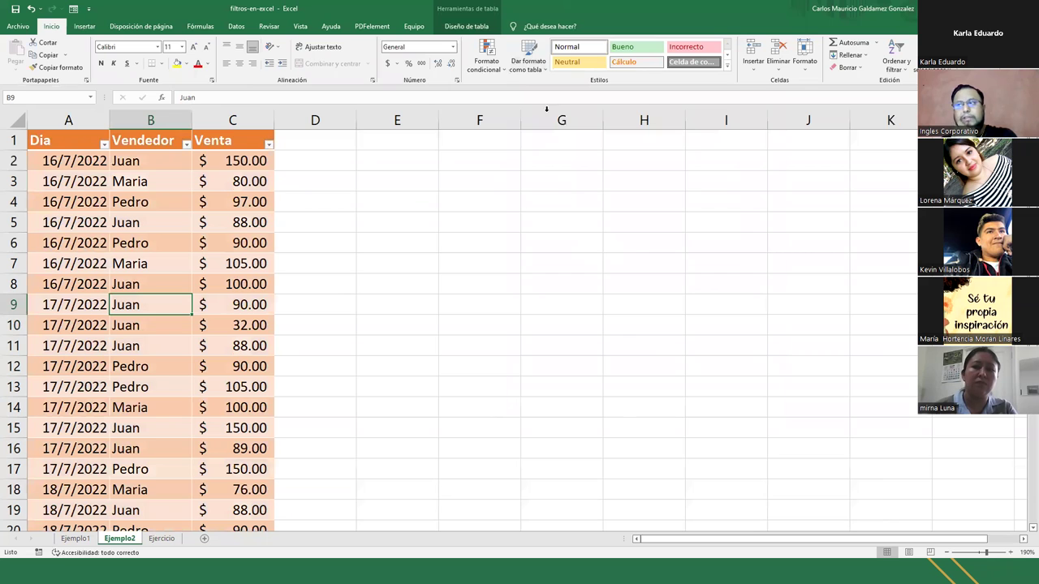
click(527, 77)
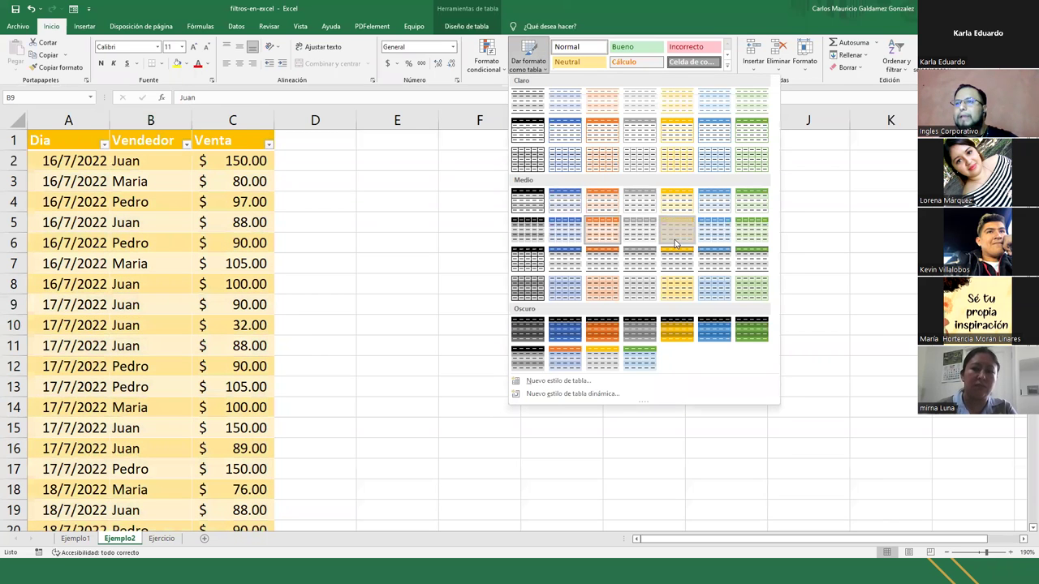
click(672, 238)
click(527, 61)
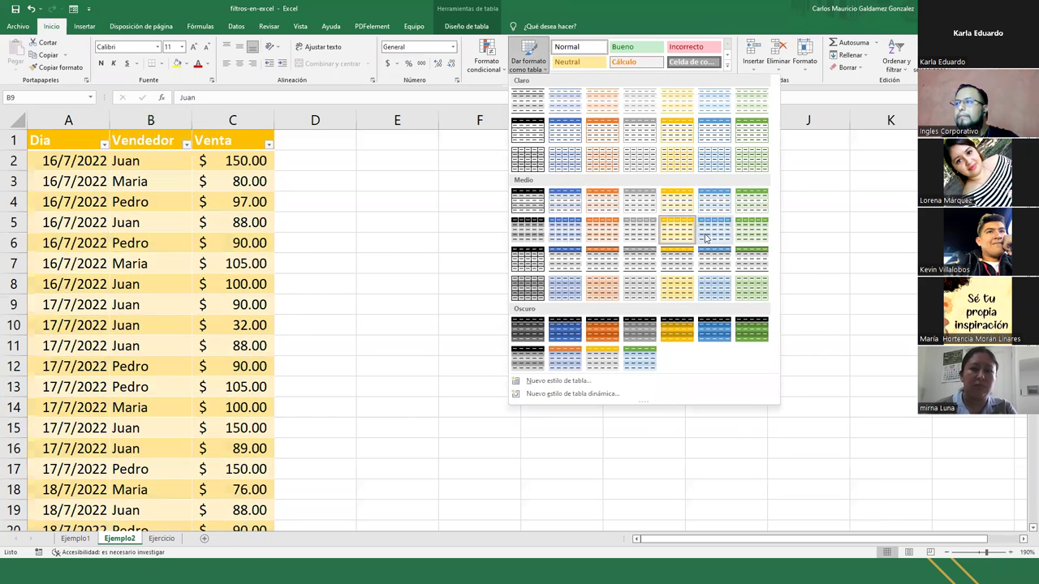
click(703, 232)
- Apply the Énfasis5 cell style to cell C9 in the Venta column
click(217, 303)
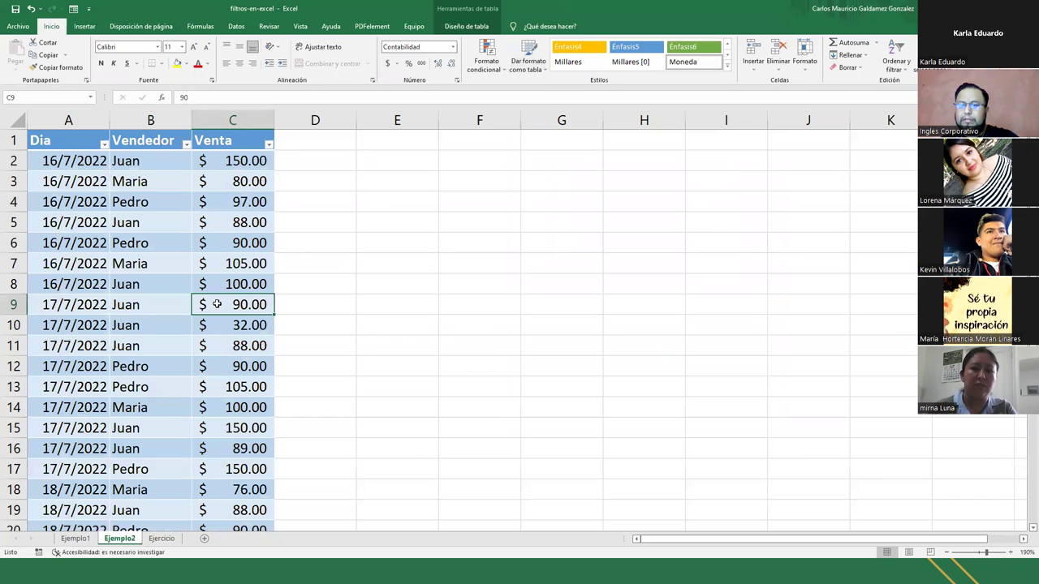
click(636, 47)
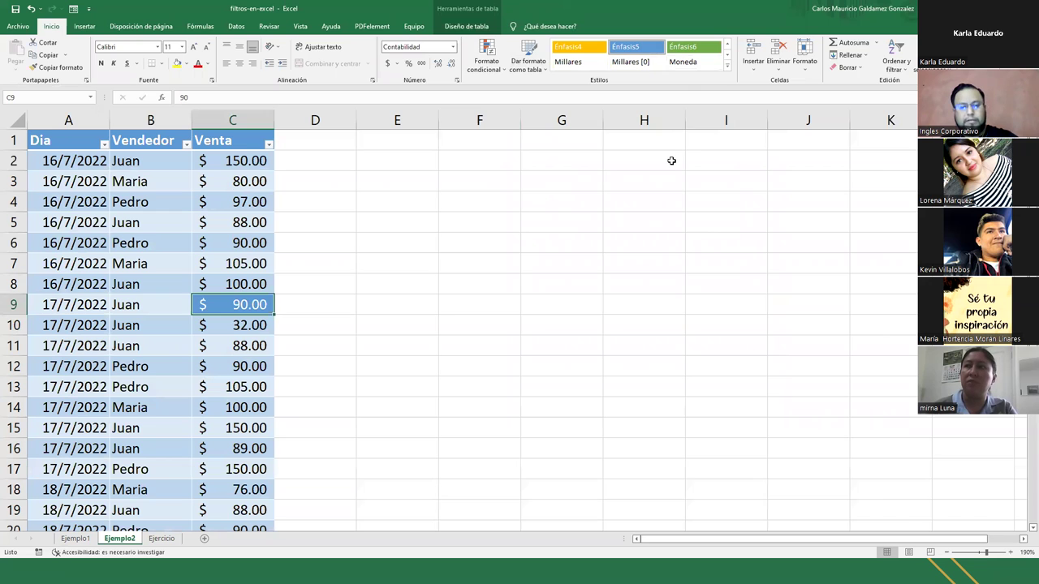
- Undo the Énfasis5 cell style on cell C9 and select the empty cell E7
key(ctrl+z)
click(436, 266)
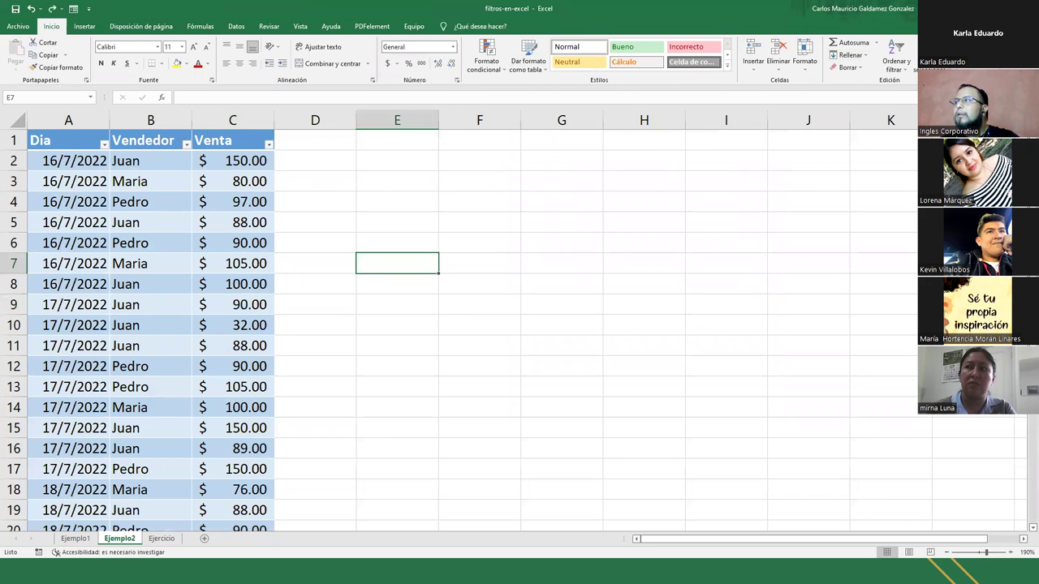
- Switch to the slide presentation, advance to the slide on how to use filters in Excel, and return to the workbook
key(alt+Tab)
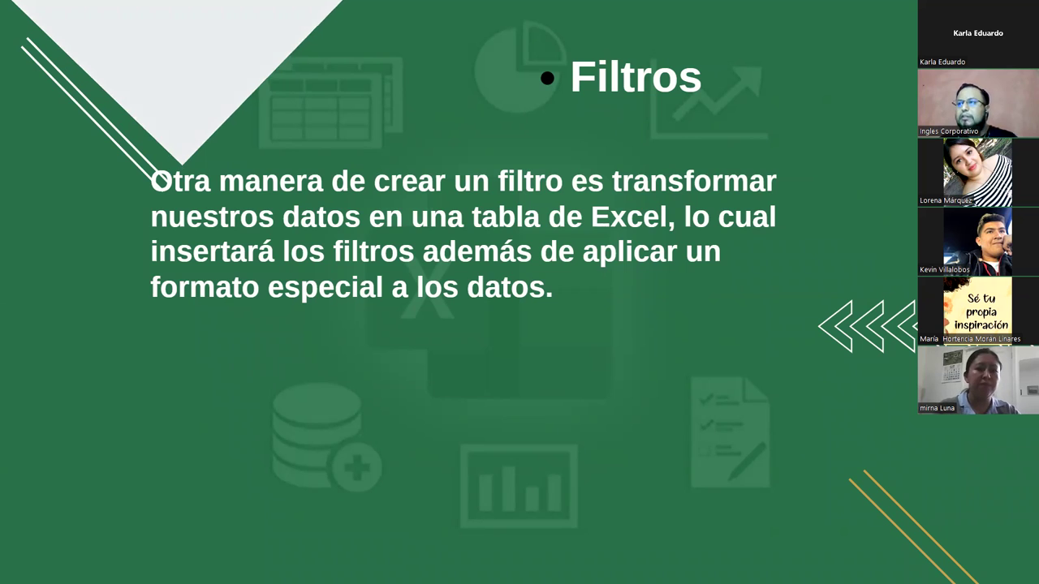
key(Right)
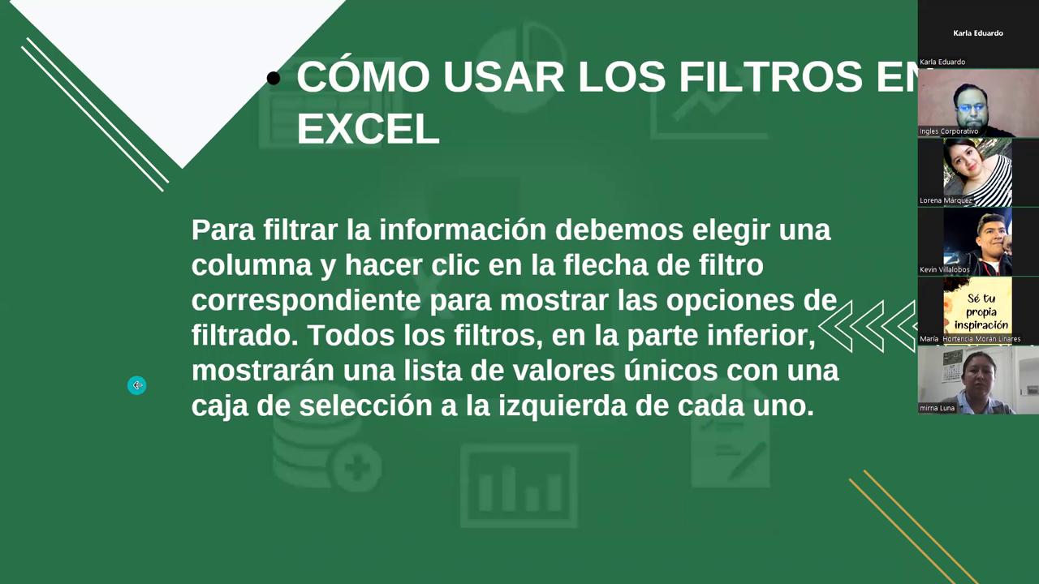
key(alt+Tab)
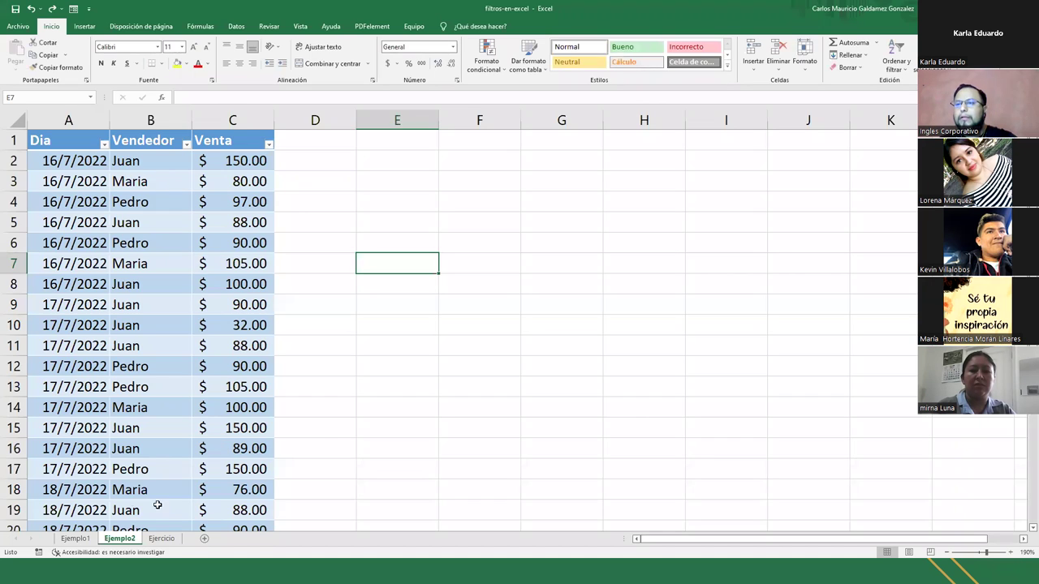
- On the Ejemplo1 sheet, review the Dia column's sorting and date filter options, leaving them unapplied
click(84, 542)
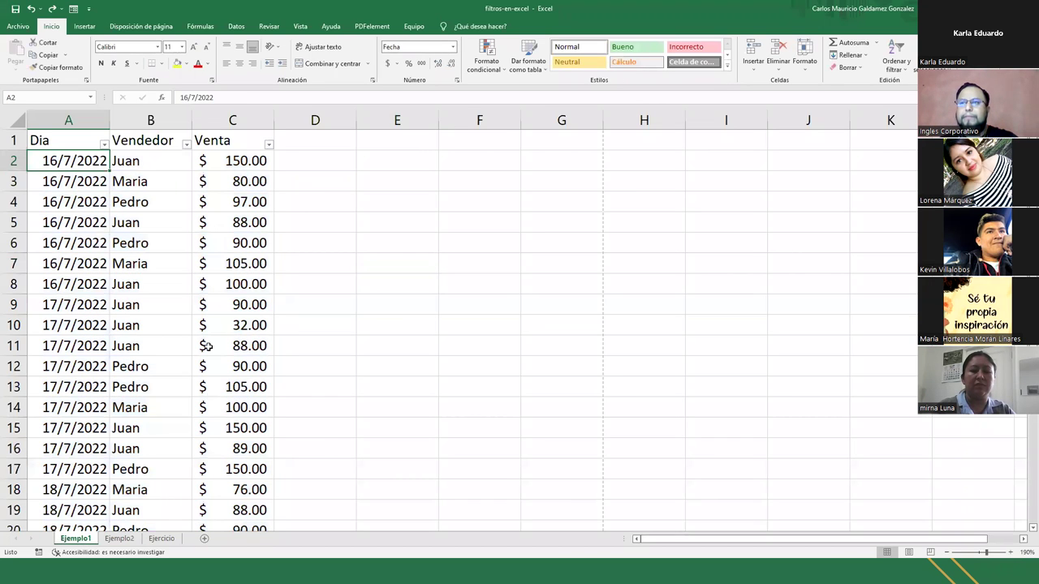
click(103, 144)
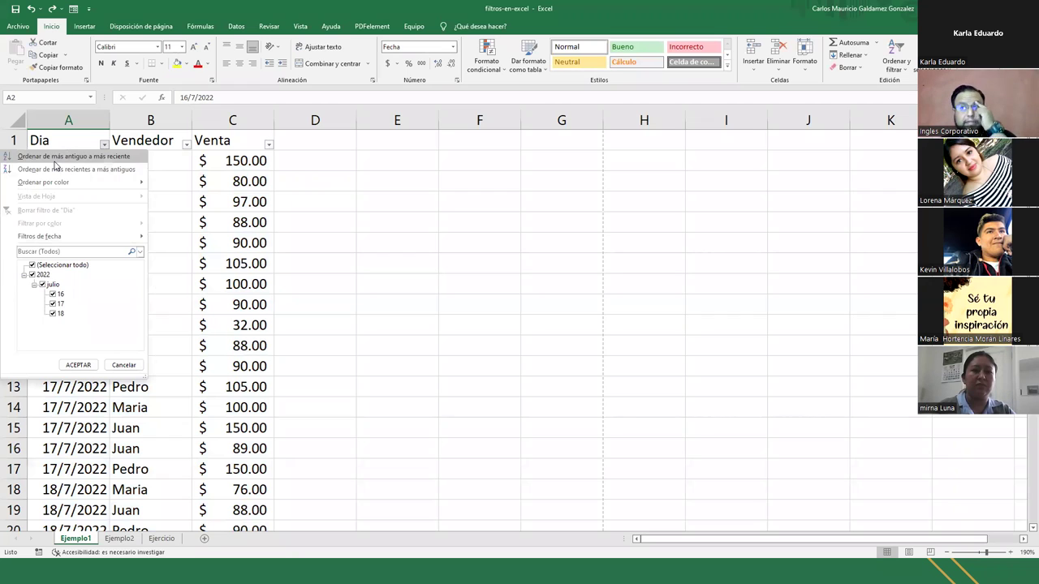
mouse_move(75, 185)
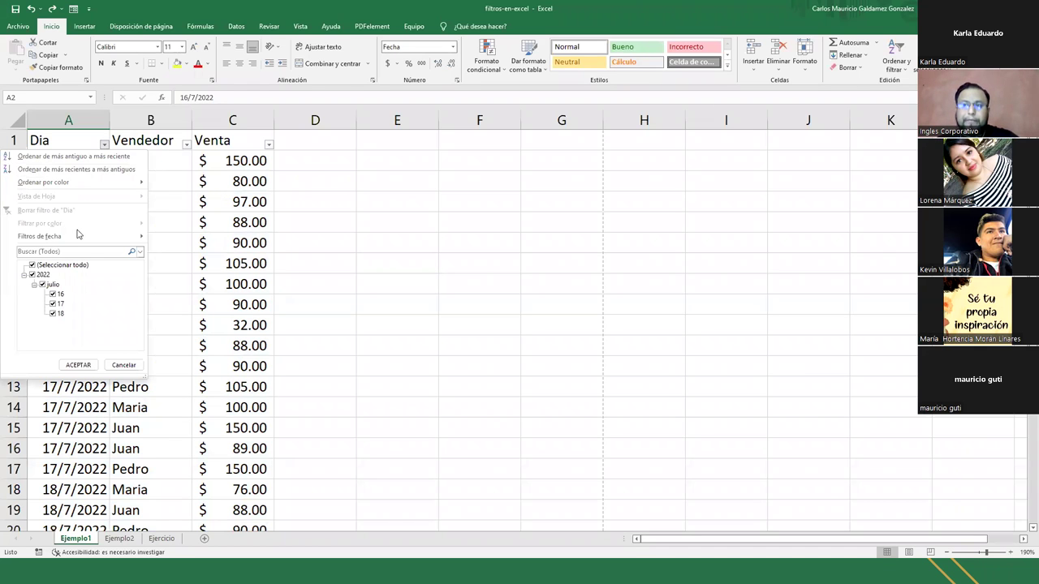
mouse_move(88, 244)
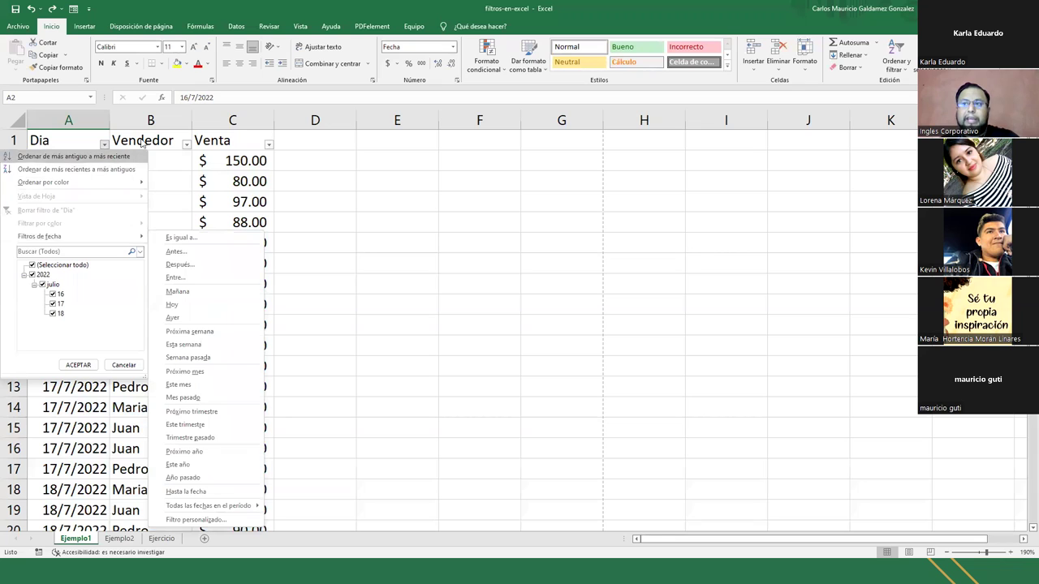
click(104, 144)
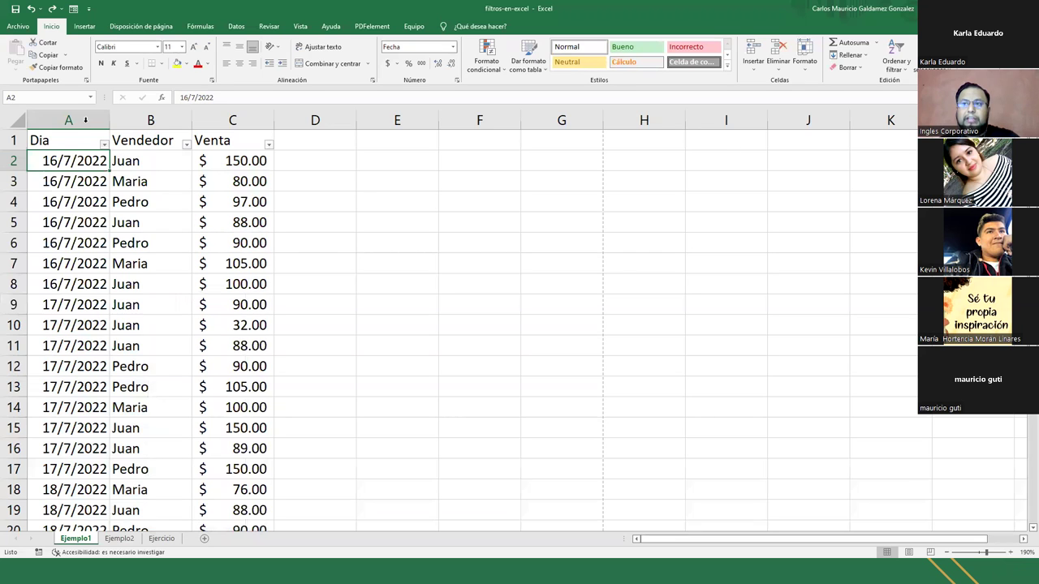
- Filter the Dia column on Ejemplo1 to show only 16 July 2022
click(105, 145)
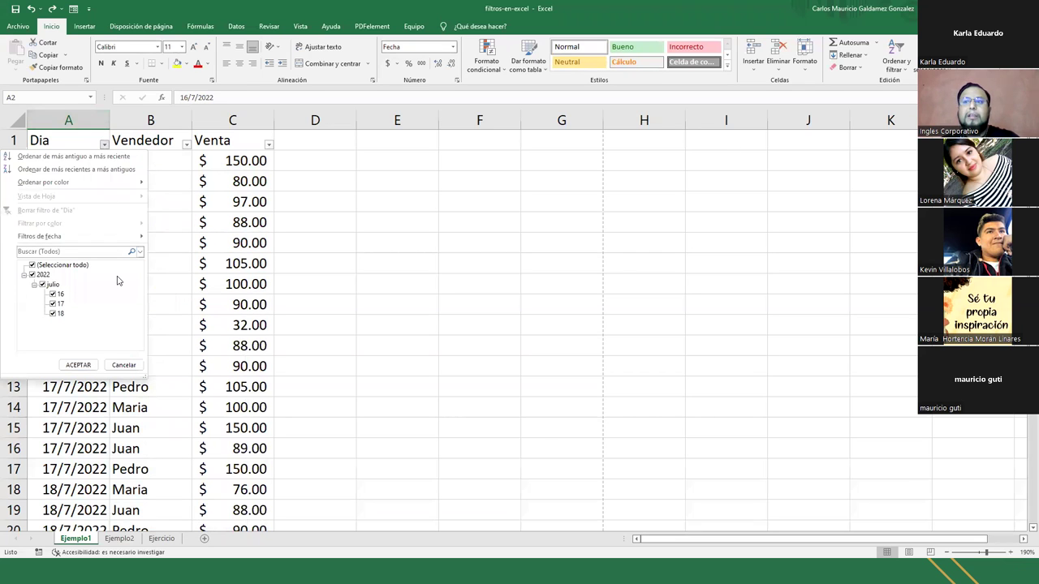
click(53, 313)
click(52, 304)
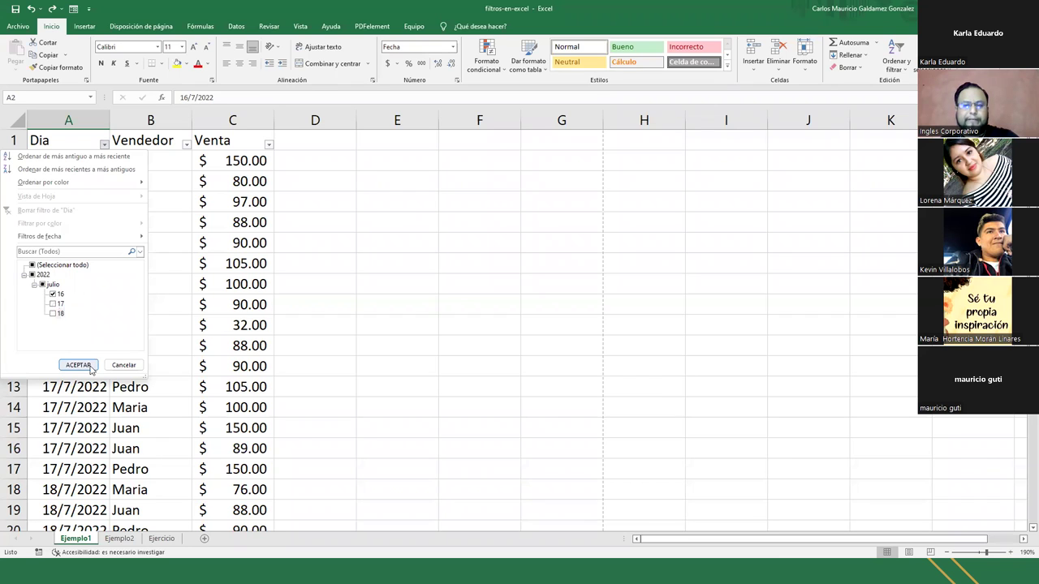
click(52, 294)
click(53, 294)
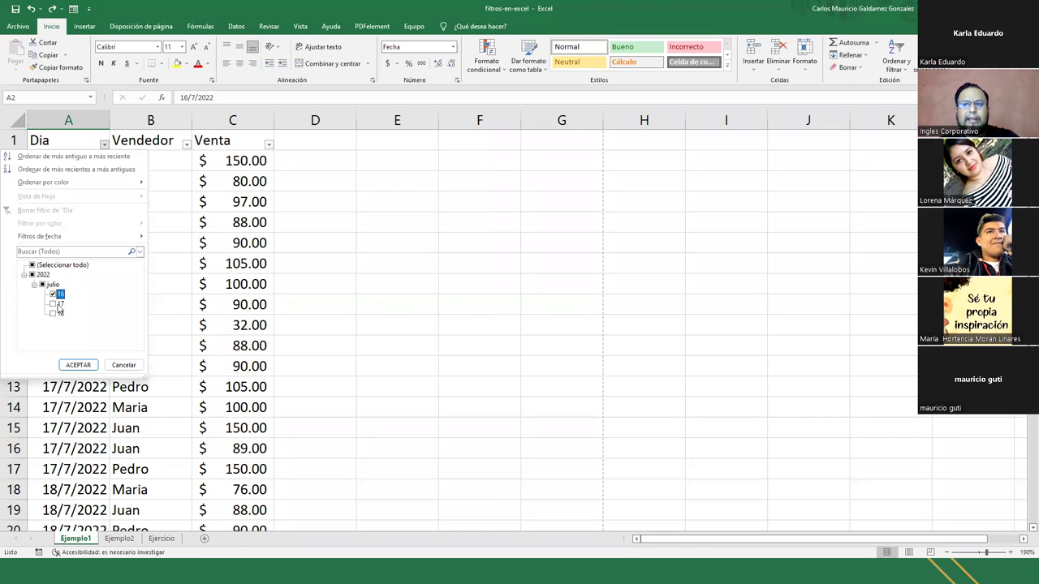
click(79, 365)
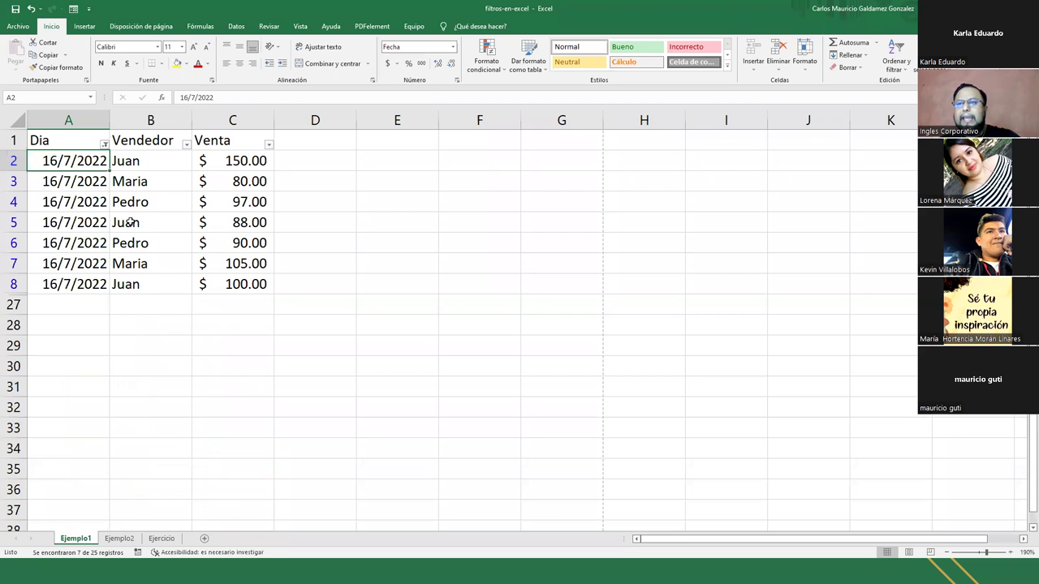
- Enlarge the sheet view to 250% and highlight the vendor names in the filtered rows, B2 to B8
scroll(225, 300, up, 3)
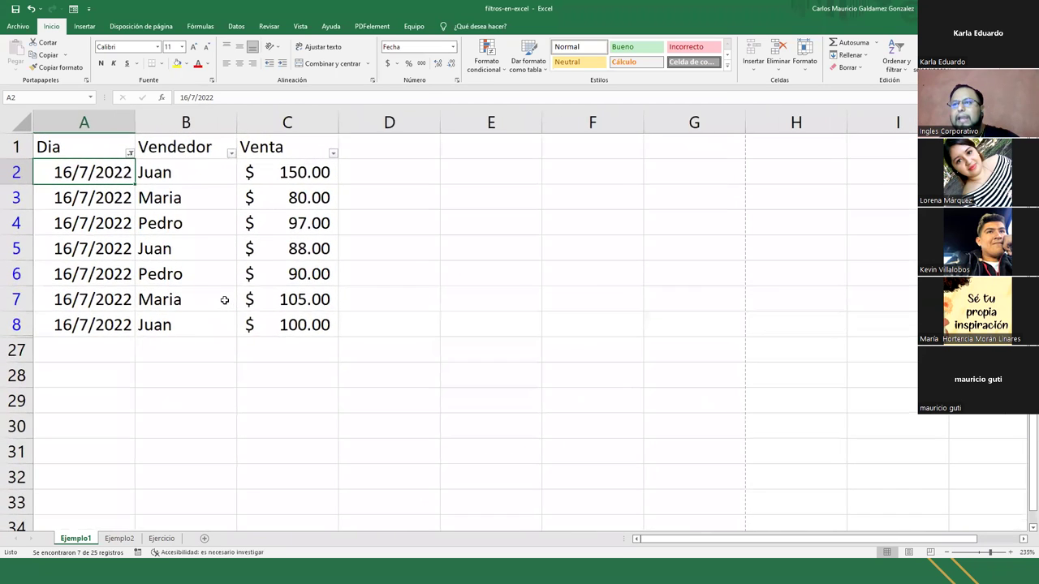
scroll(224, 300, up, 1)
drag(166, 179, 195, 332)
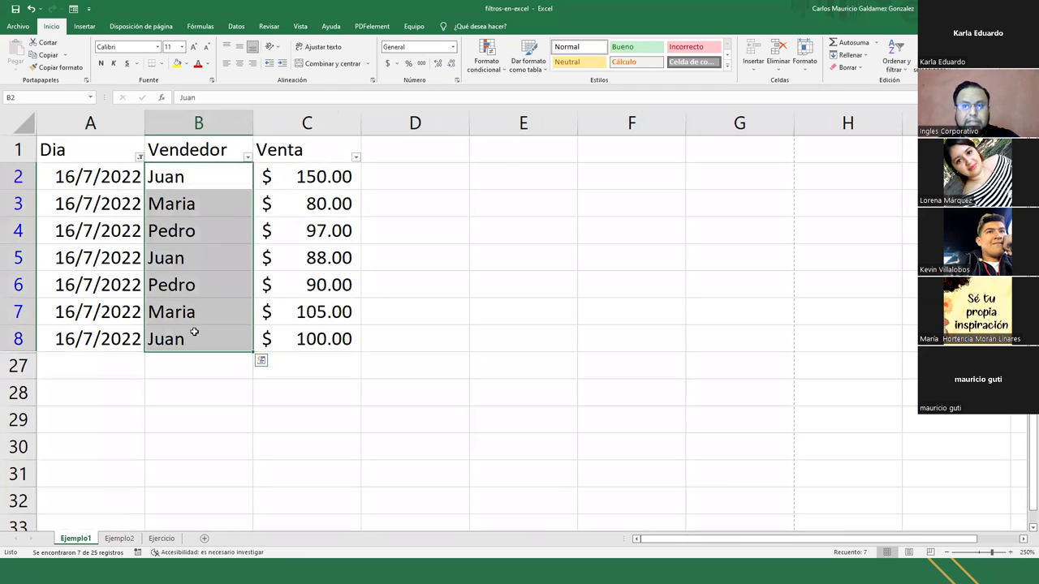
click(195, 332)
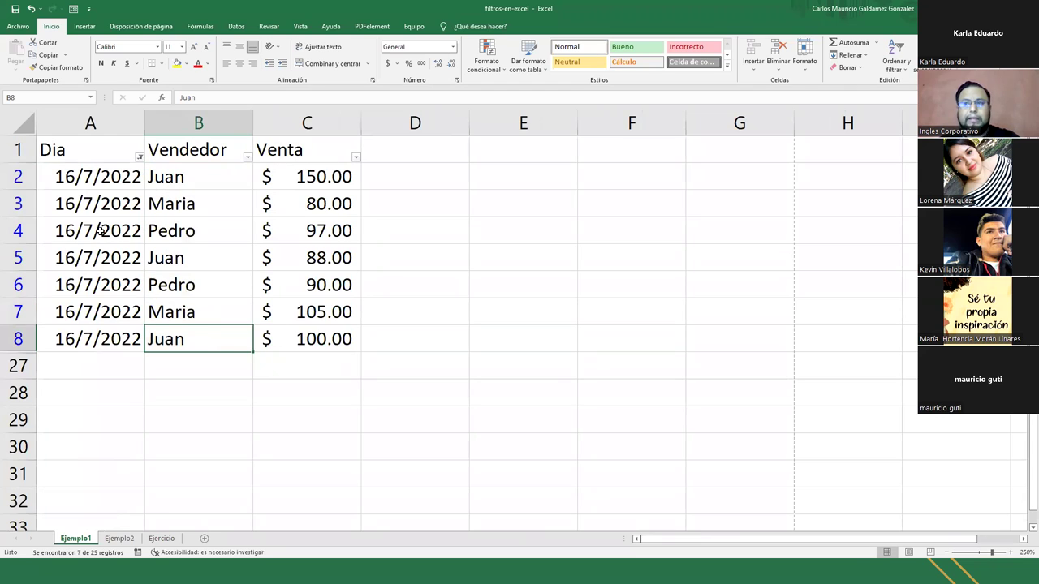
- Change the Dia filter to show only 17 July 2022 and highlight the filtered dates
click(140, 159)
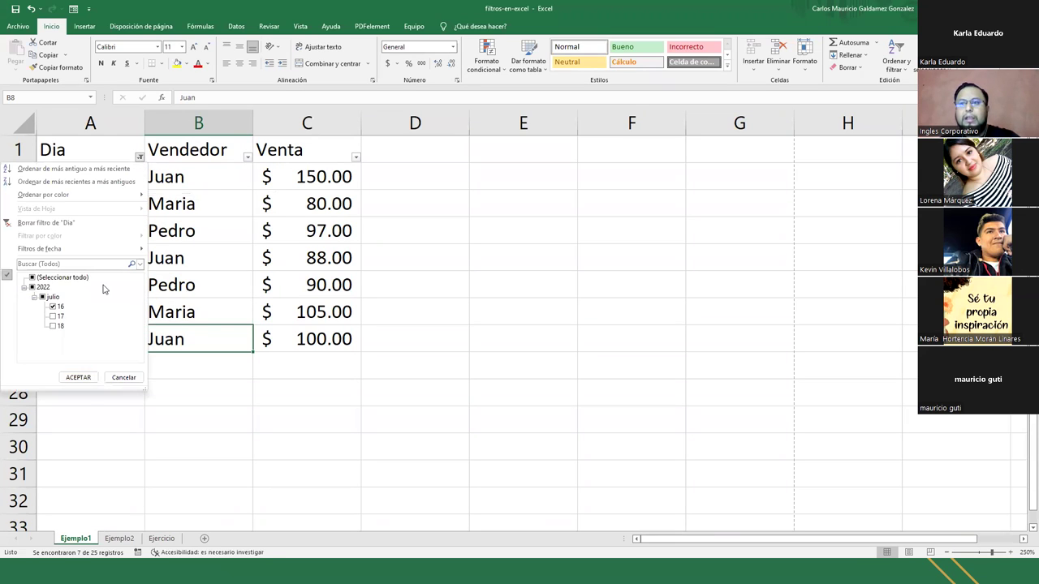
click(52, 316)
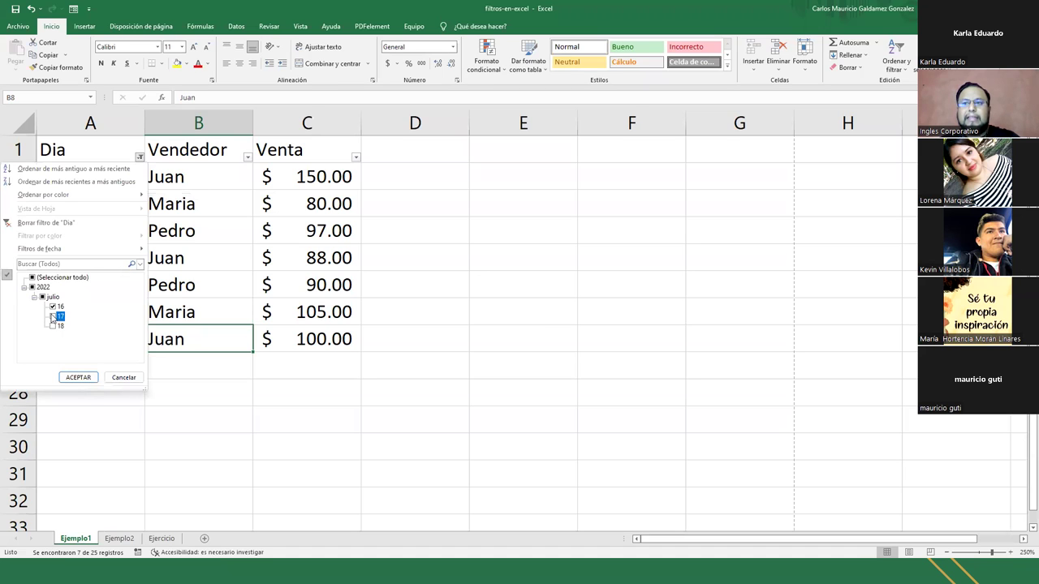
click(53, 307)
click(78, 376)
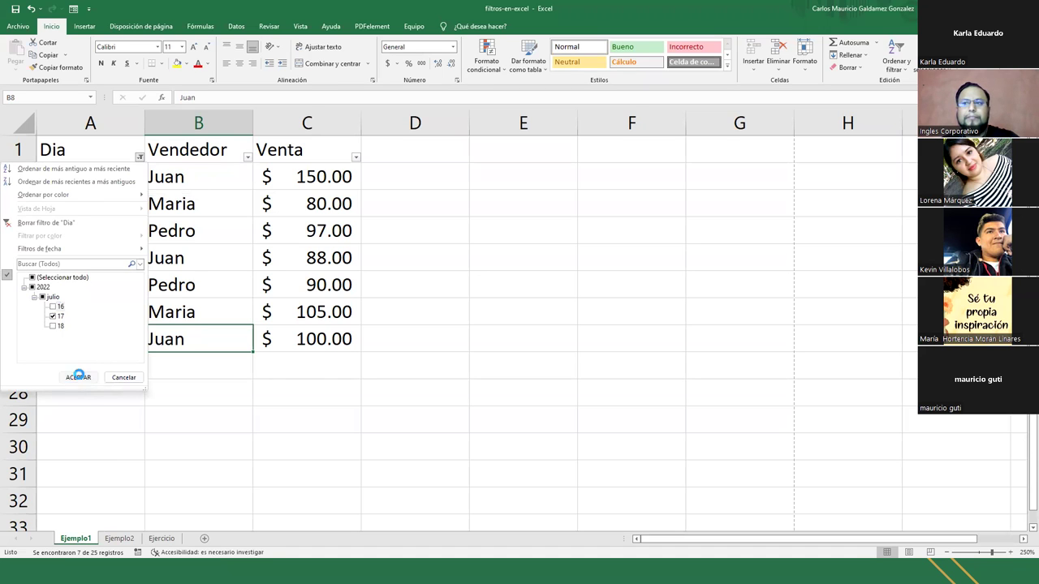
drag(116, 183, 118, 380)
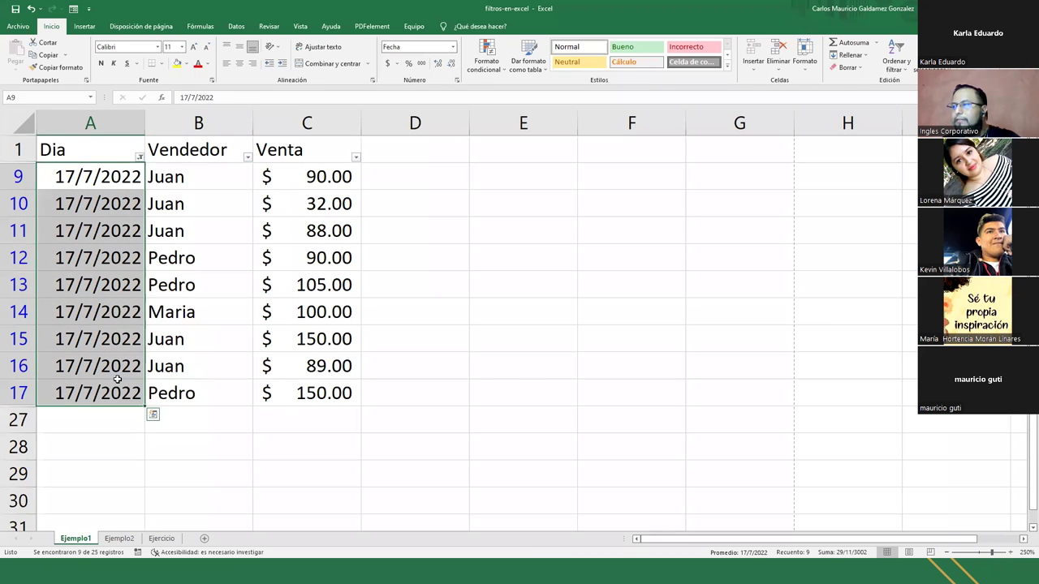
- Change the Dia filter to show only 18 July 2022, highlight the filtered dates, and select cell B22
click(140, 157)
click(91, 290)
click(54, 326)
click(54, 328)
click(53, 327)
click(78, 378)
drag(99, 182, 98, 388)
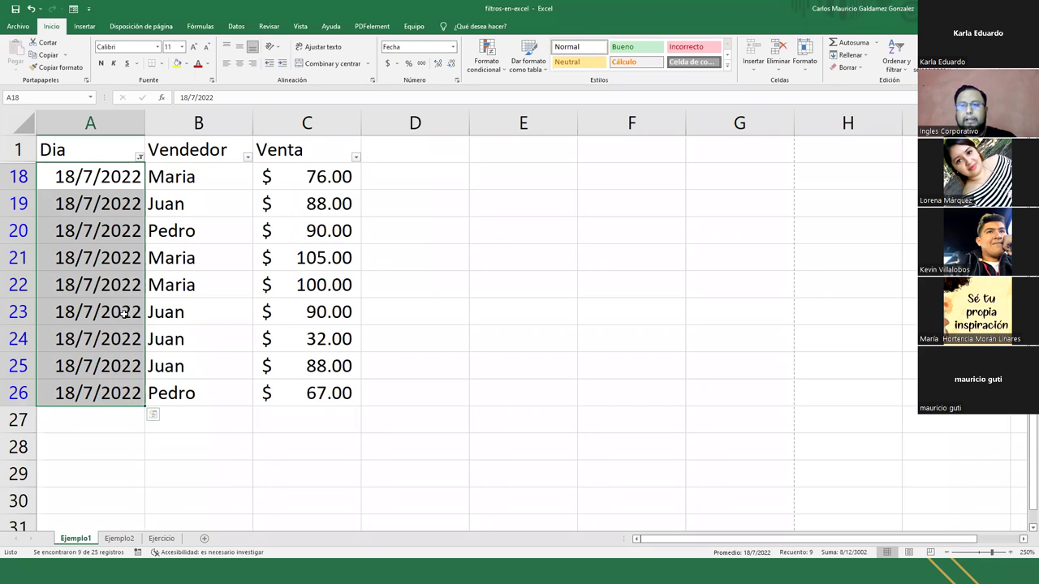
click(168, 280)
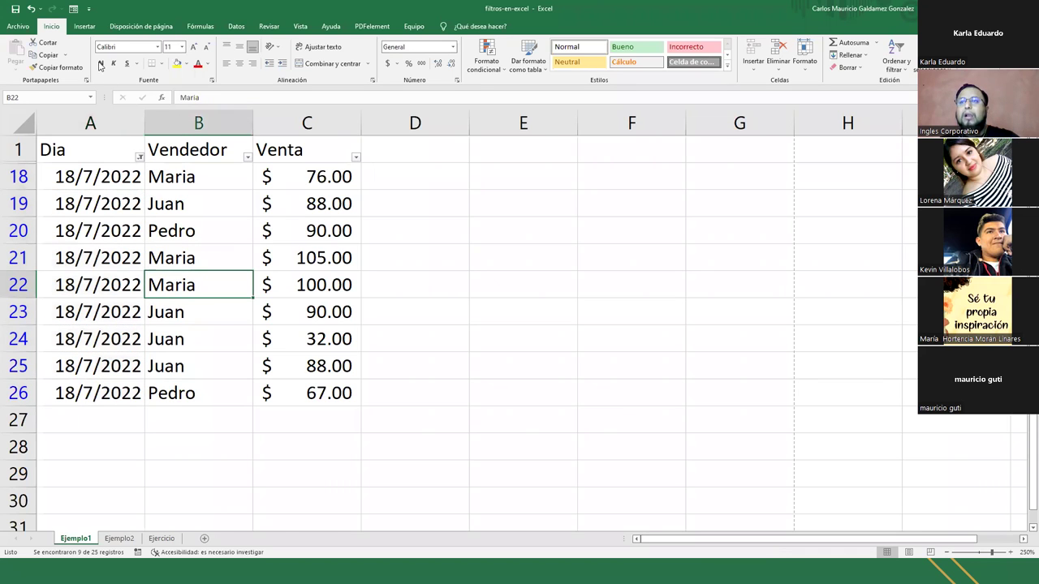
- Check the insertion commands and the description of the Filtro data command, and select the empty cell E26
click(84, 26)
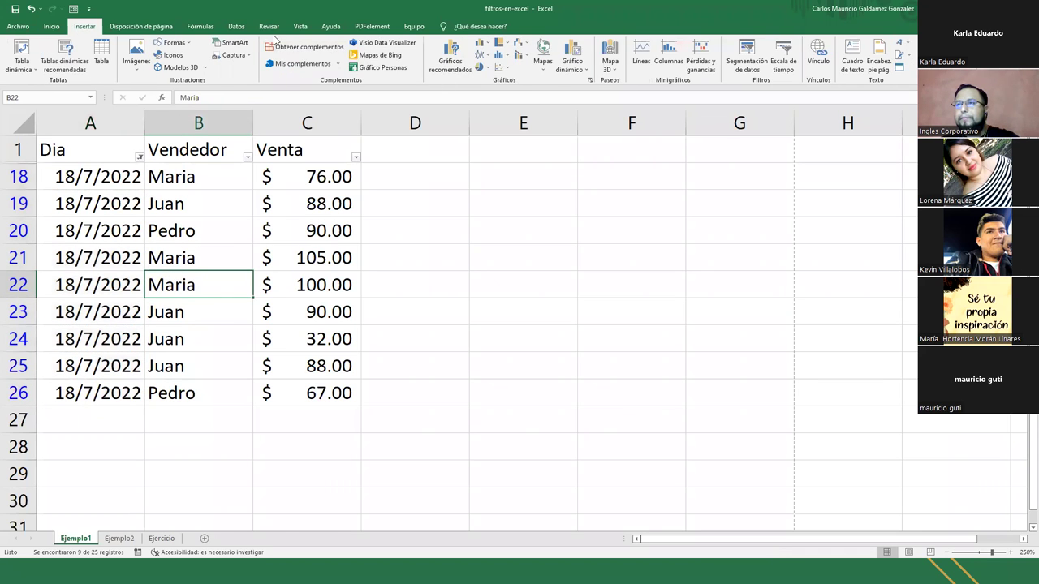
click(237, 26)
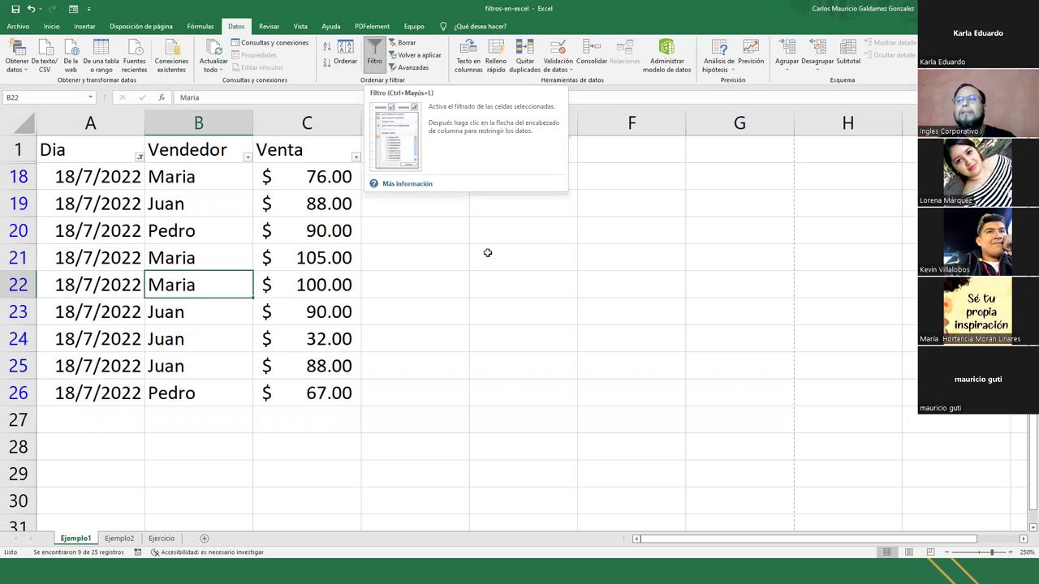
click(481, 402)
- On the Ejercicio sheet, turn on the column filters from cell C13 and turn them off again
click(162, 538)
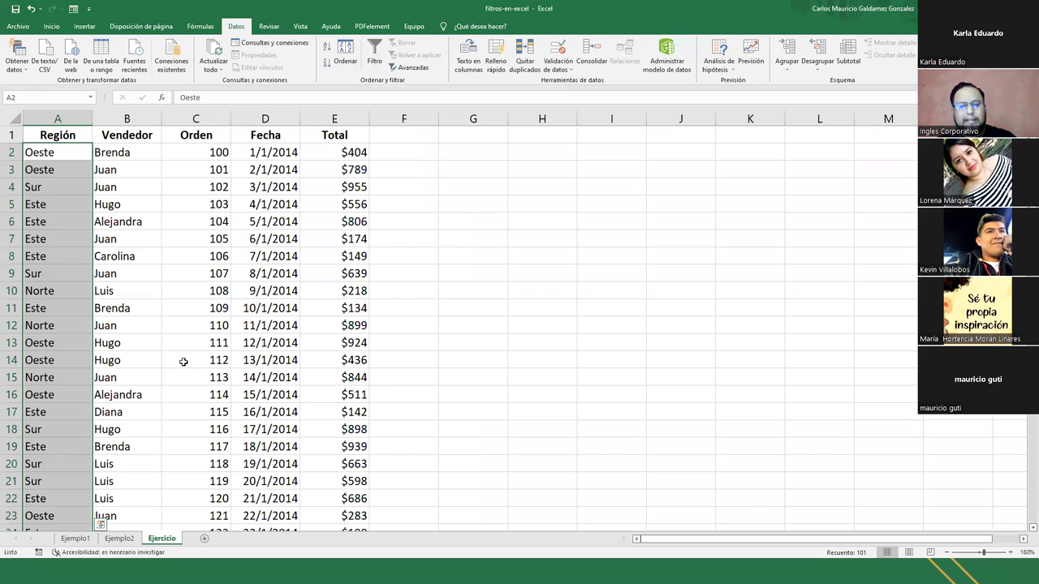
click(166, 344)
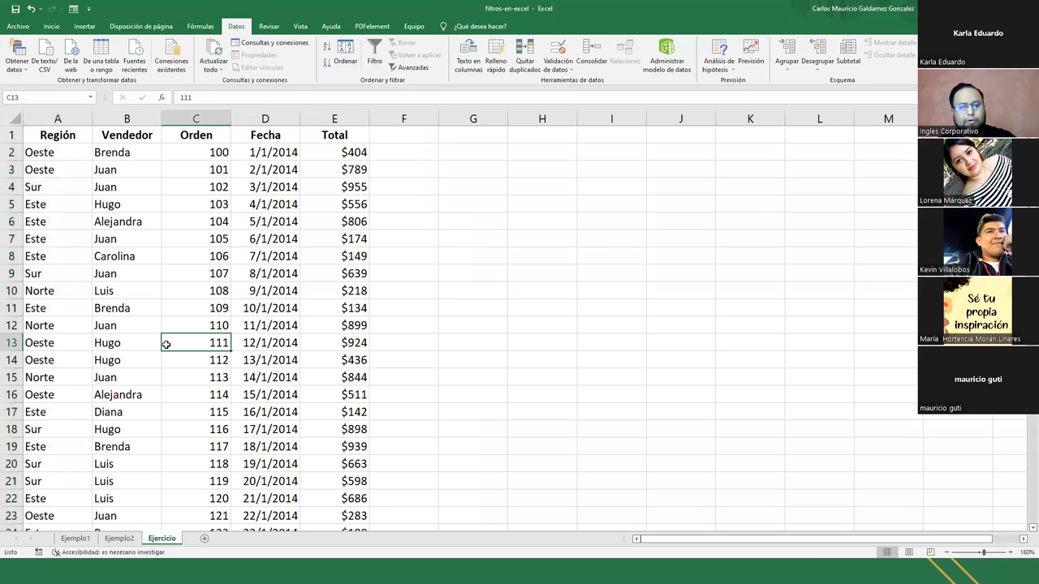
key(ctrl+shift+l)
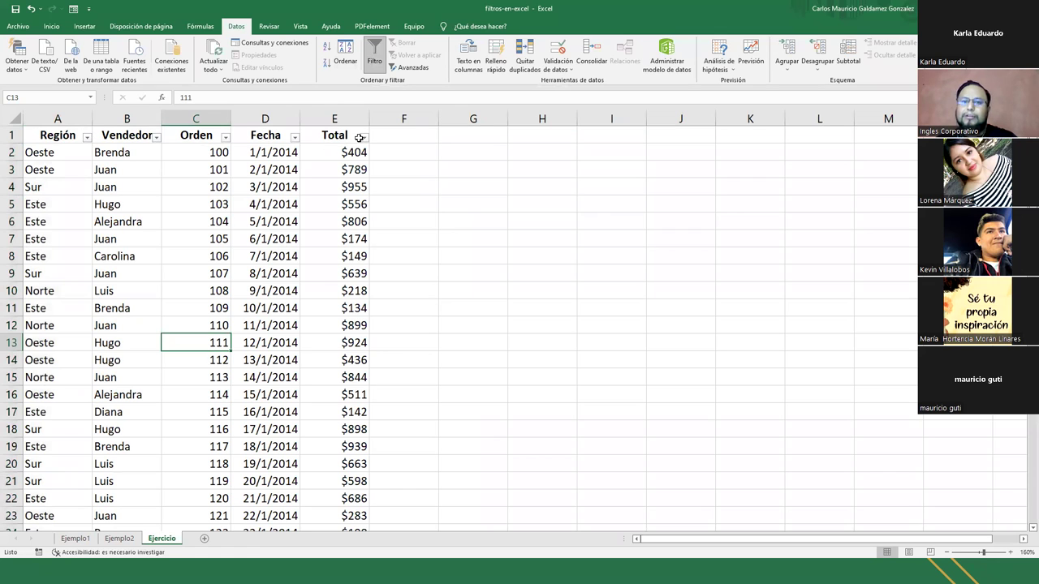
key(ctrl+shift+l)
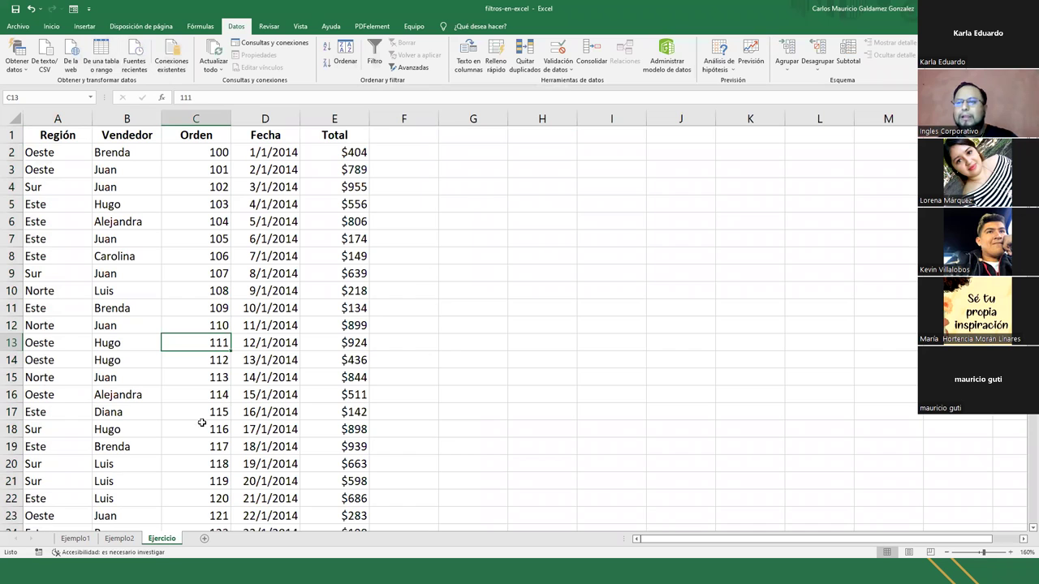
- Return to Ejemplo1, compare the home, data and insertion commands for the filtered range, and check the options offered for cell A20
click(77, 538)
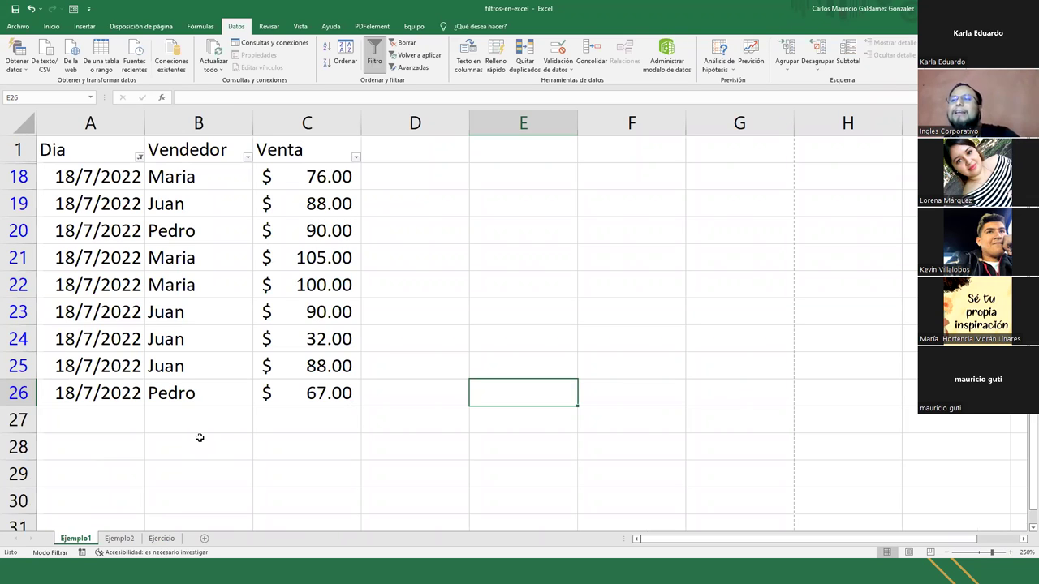
click(149, 309)
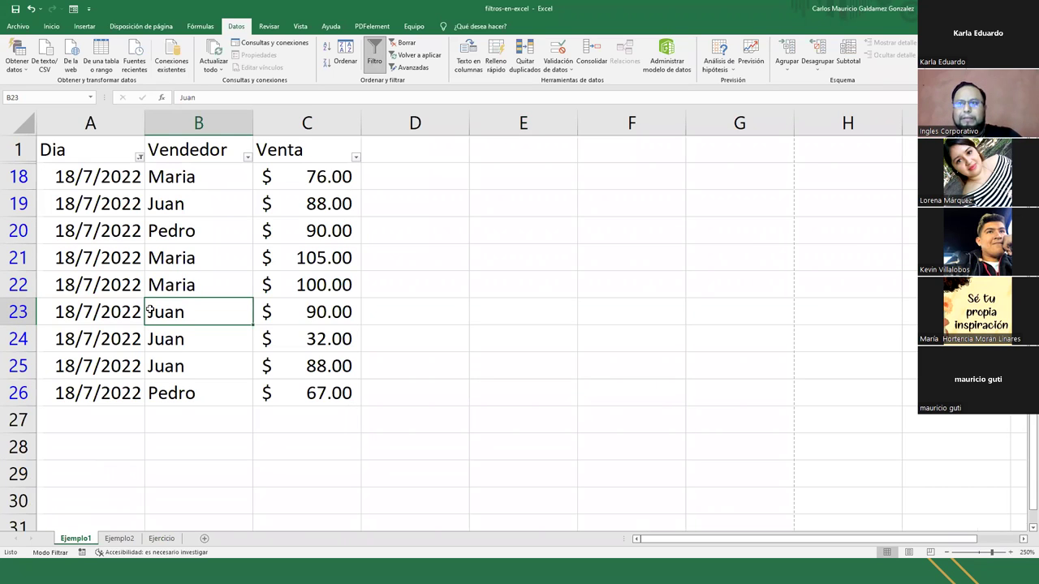
click(51, 26)
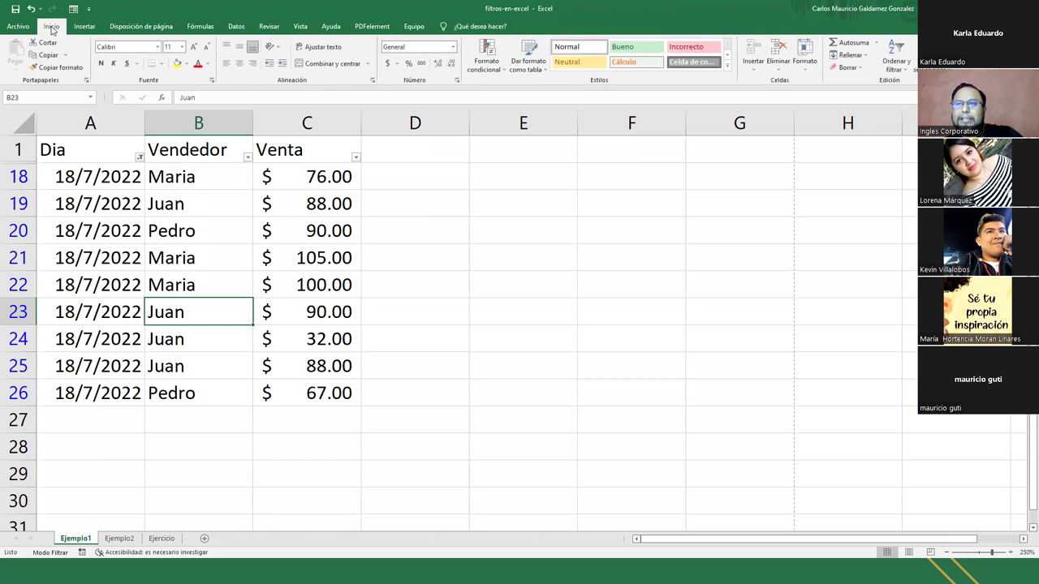
click(236, 30)
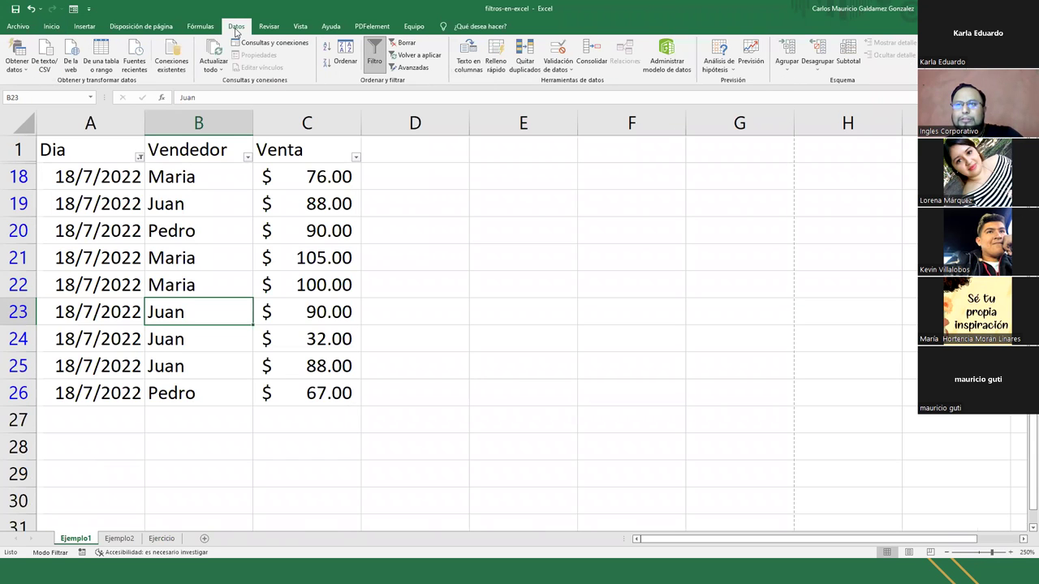
click(84, 27)
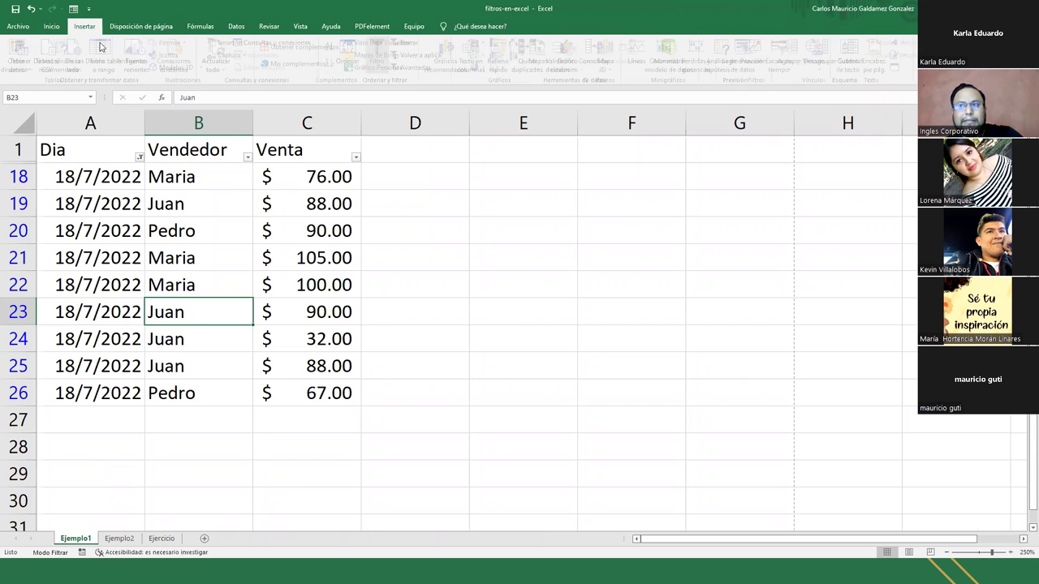
click(52, 26)
click(134, 241)
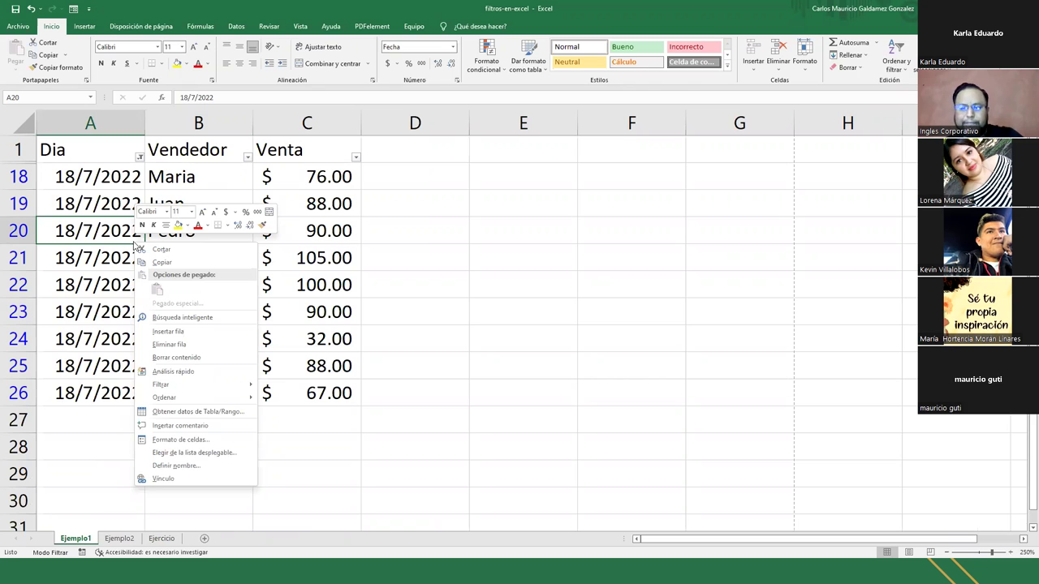
key(Escape)
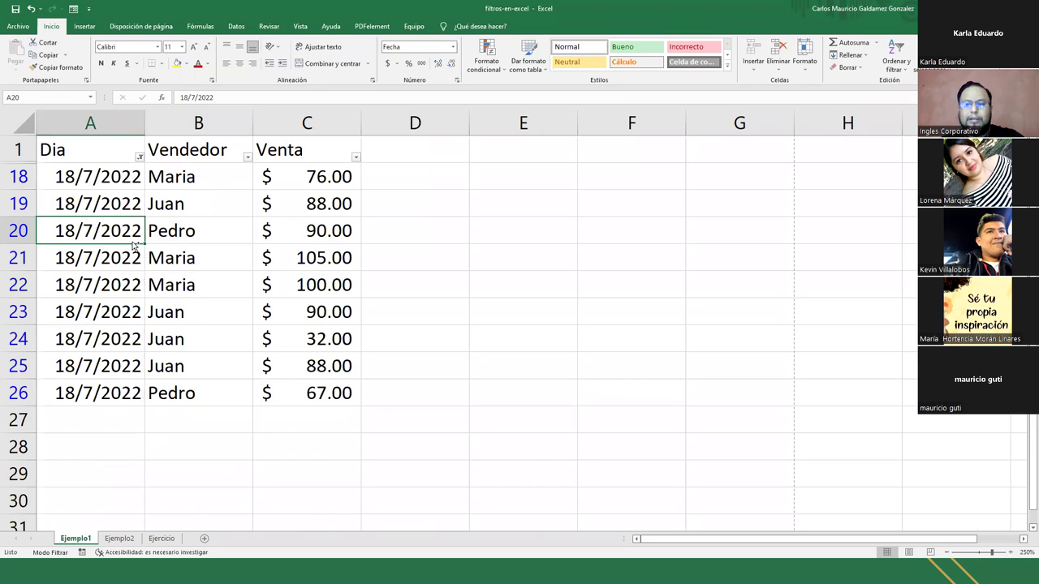
- Turn the column filters off and on again, and filter Dia to only 18 July 2022, highlighting the matching dates
key(ctrl+shift+l)
key(ctrl+shift+l)
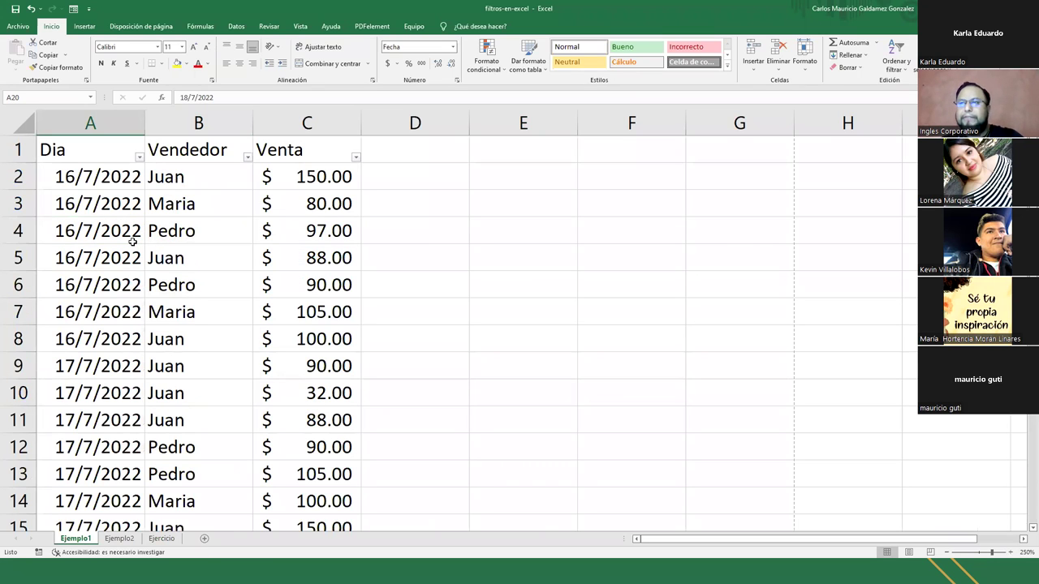
click(140, 157)
click(53, 307)
click(53, 315)
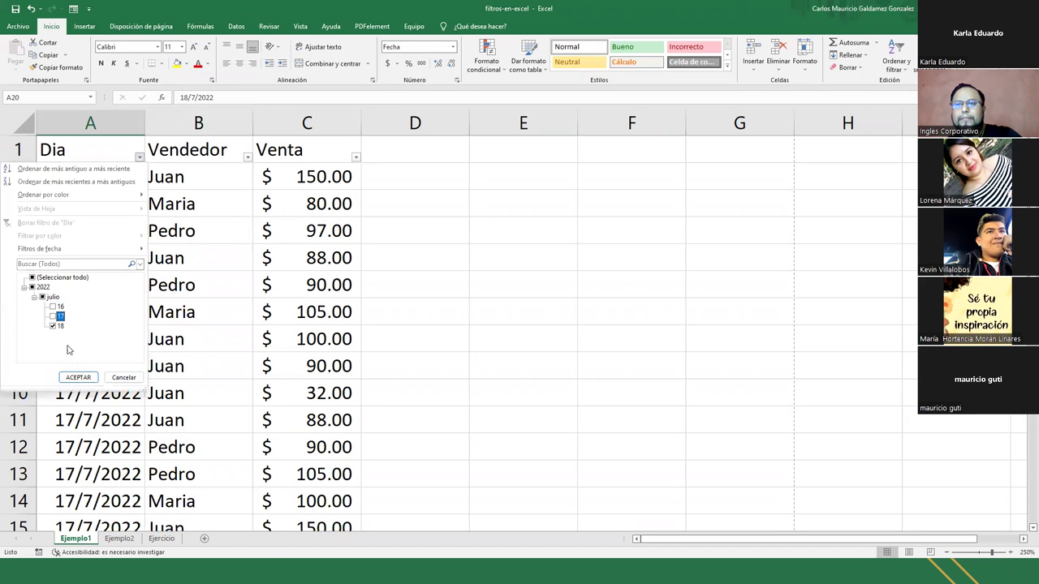
click(79, 378)
click(114, 258)
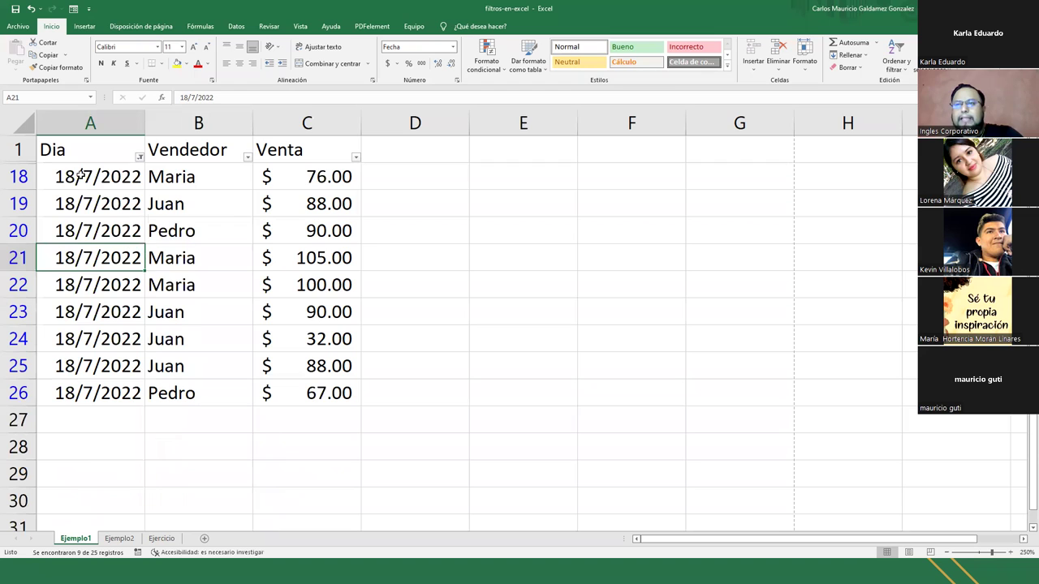
drag(81, 173, 93, 396)
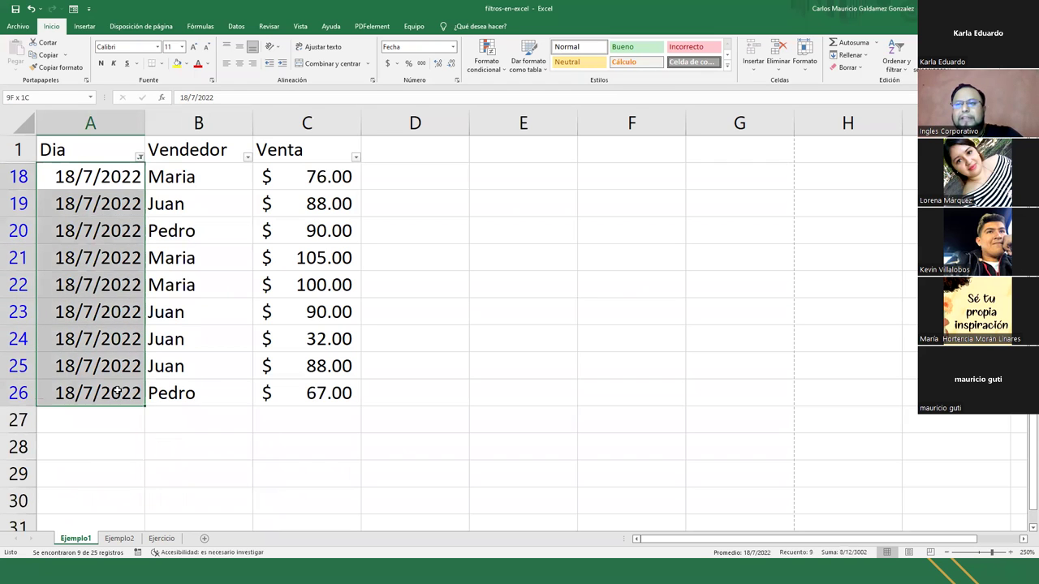
click(104, 182)
- Restore all dates in the Dia filter and look over the complete list of sales rows
click(140, 157)
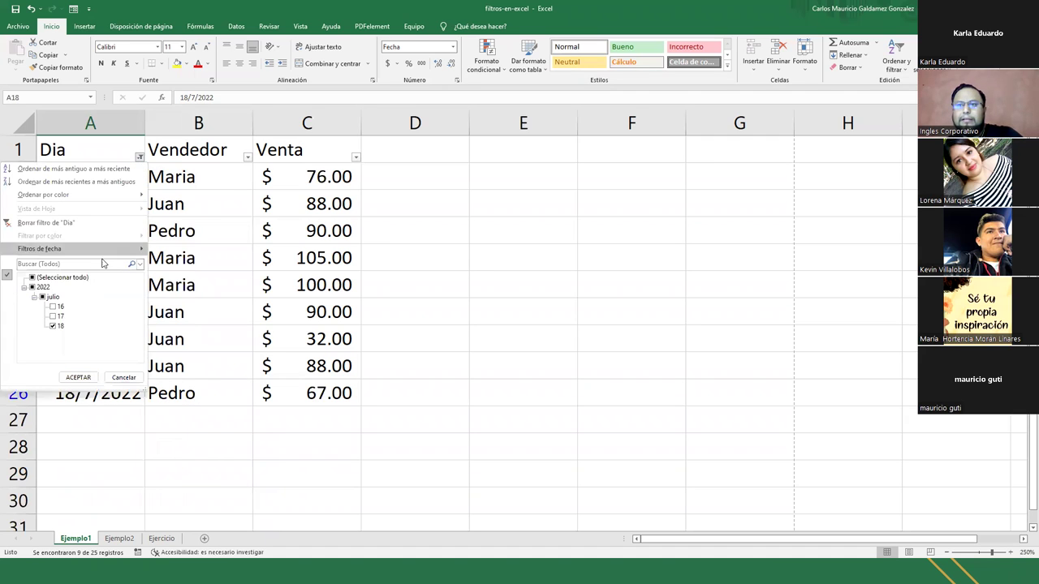
click(33, 278)
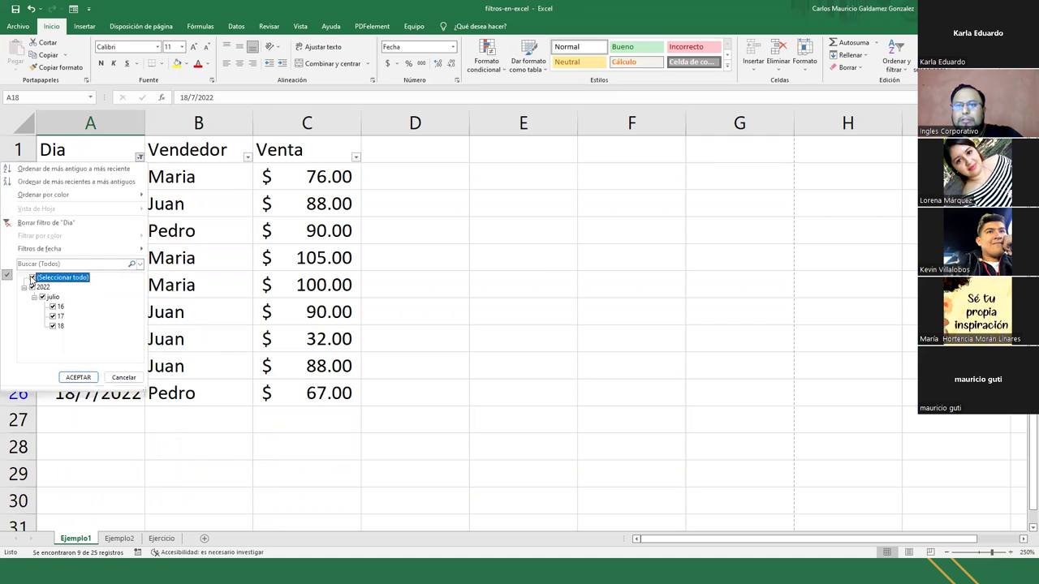
click(78, 377)
scroll(162, 335, down, 7)
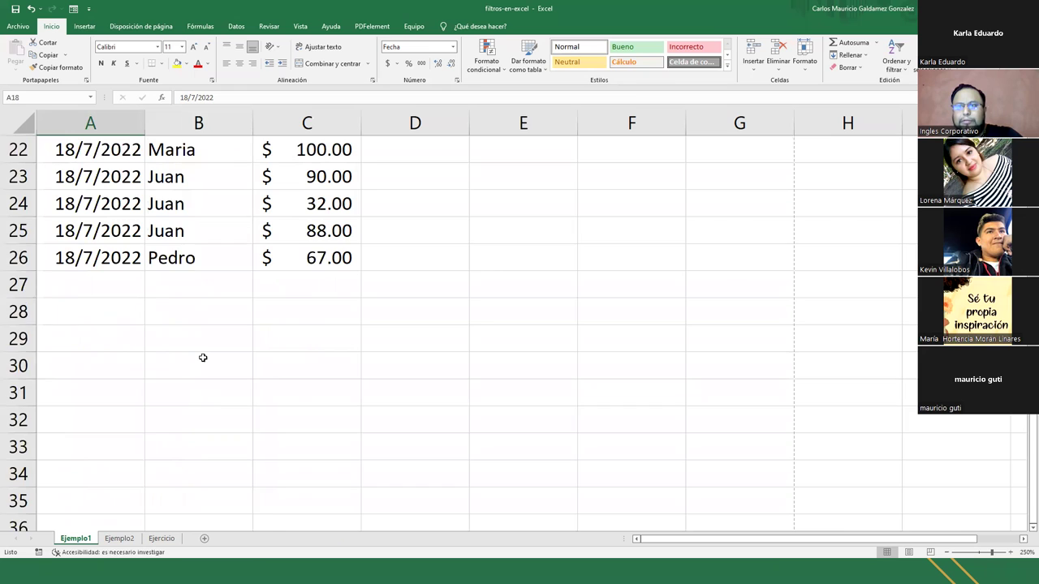
scroll(202, 358, up, 7)
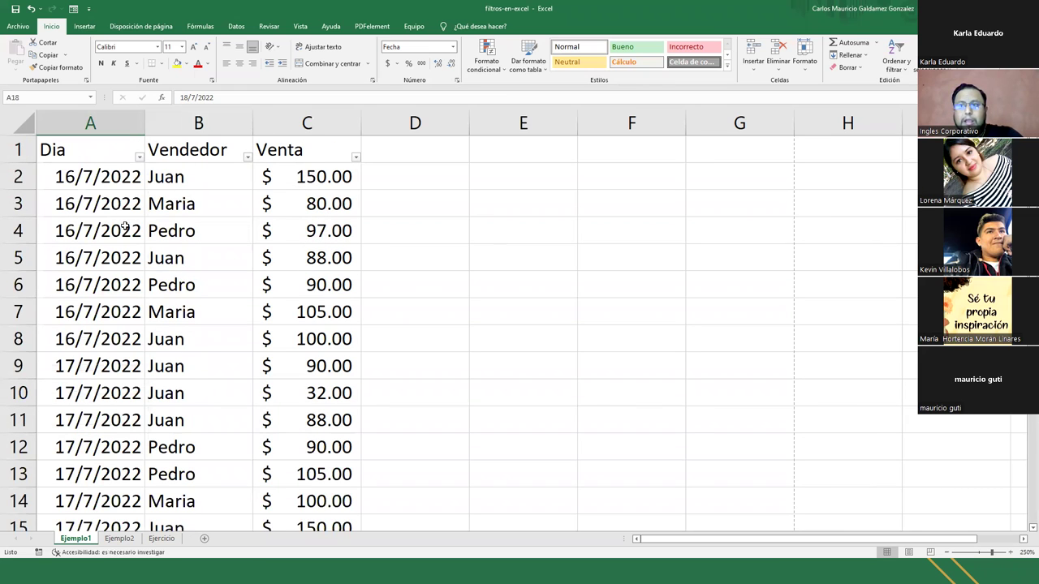
- Examine the Dia column's filter options, including the list of date filters, and select header cell A1
click(138, 164)
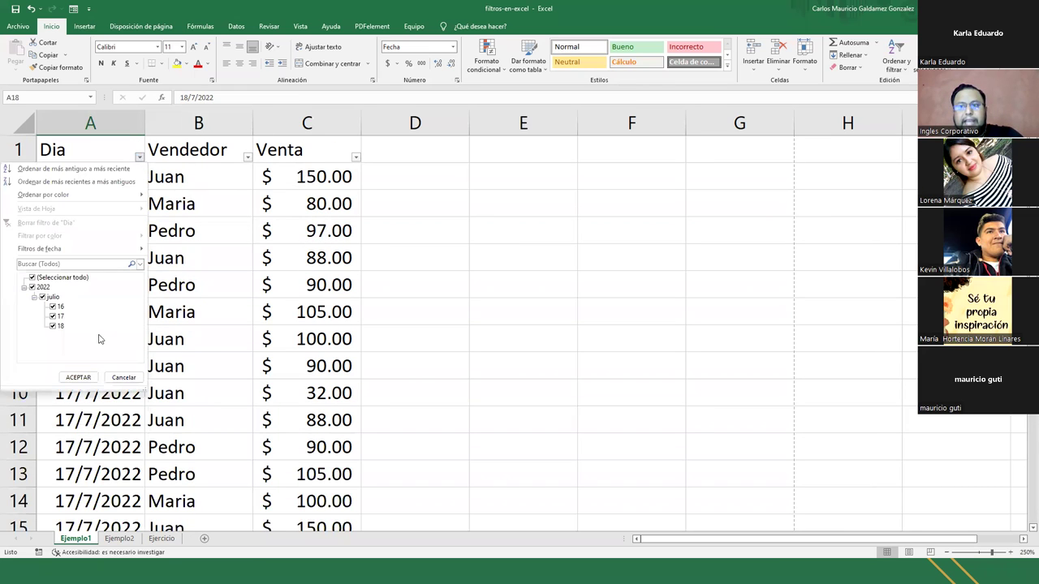
click(126, 381)
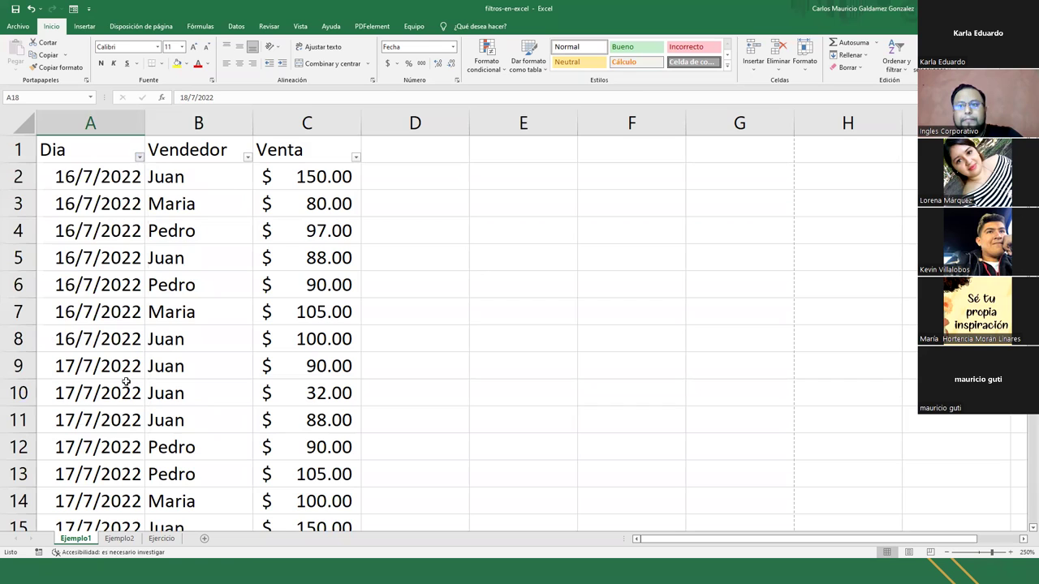
click(140, 159)
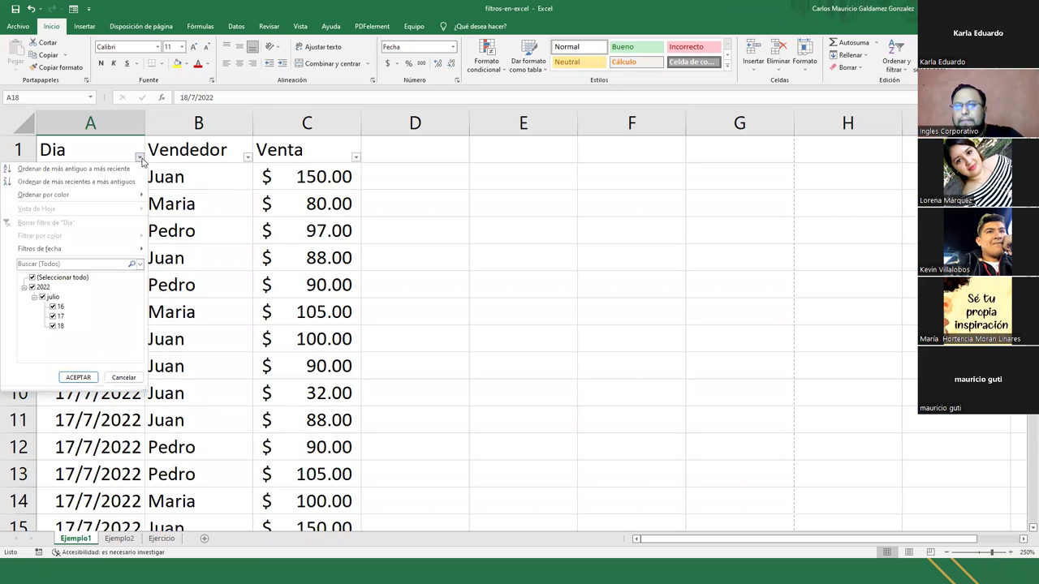
mouse_move(138, 253)
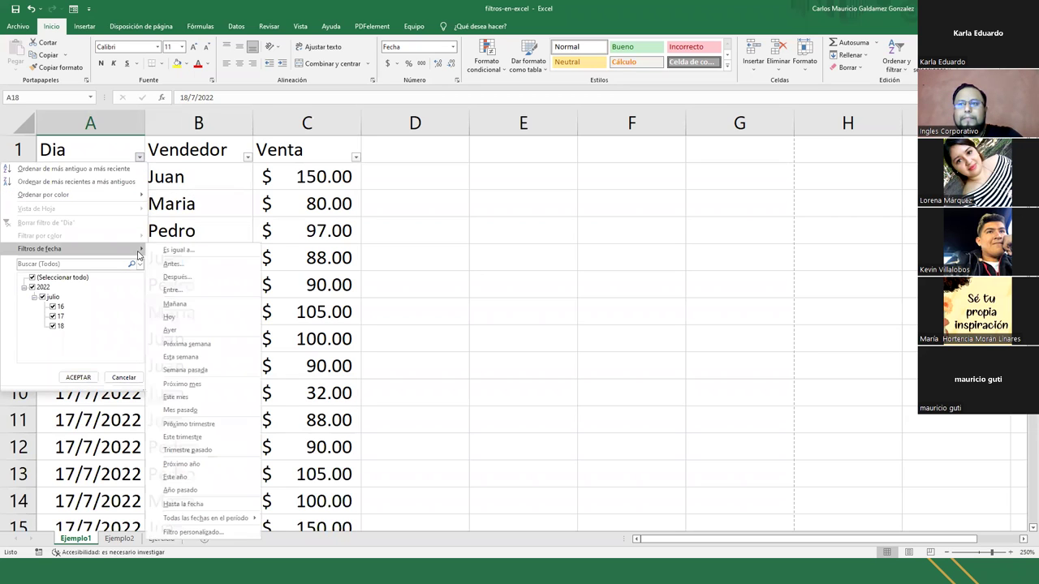
click(101, 108)
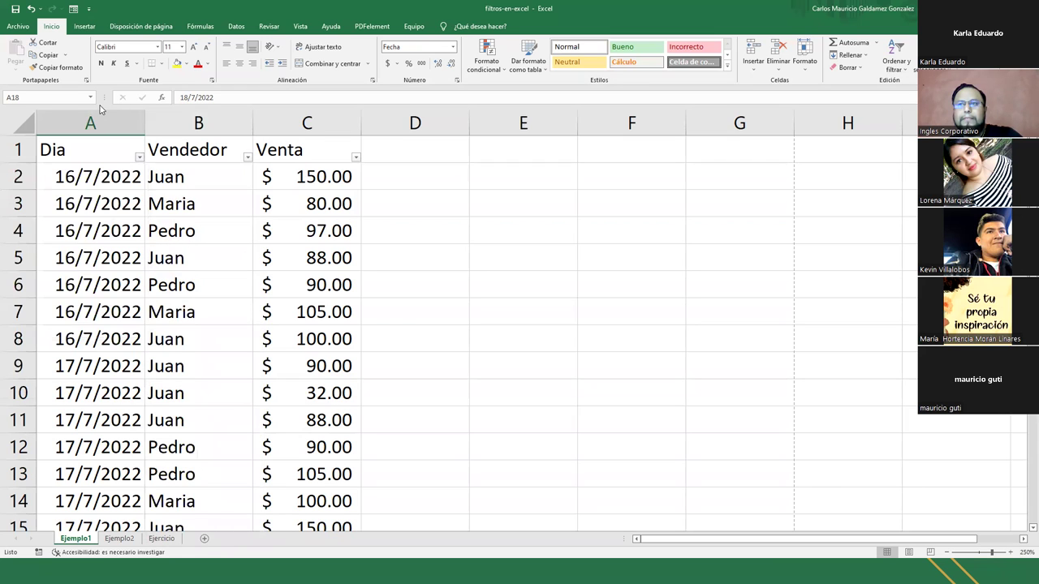
click(139, 158)
click(139, 158)
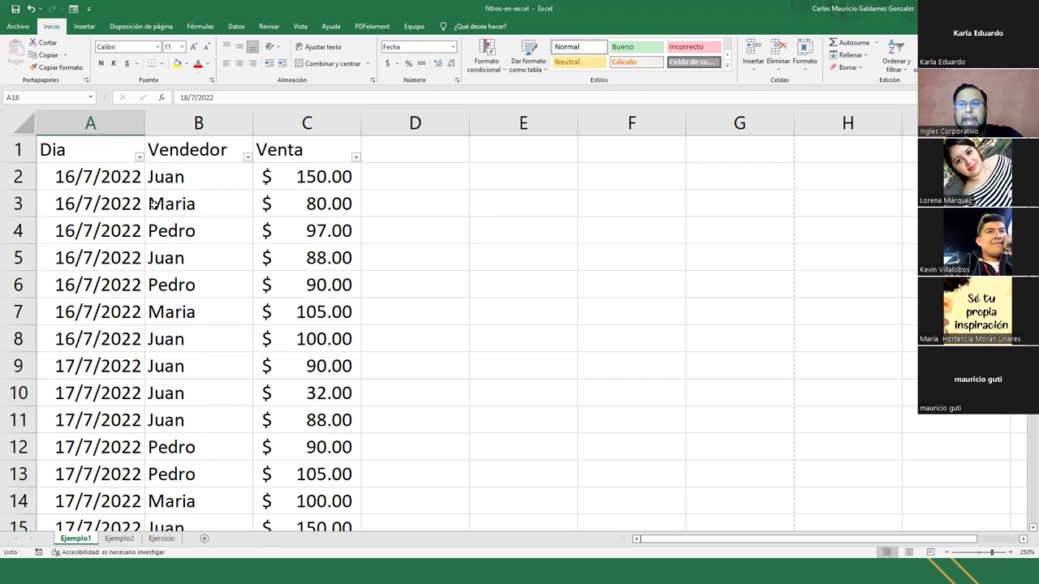
click(91, 149)
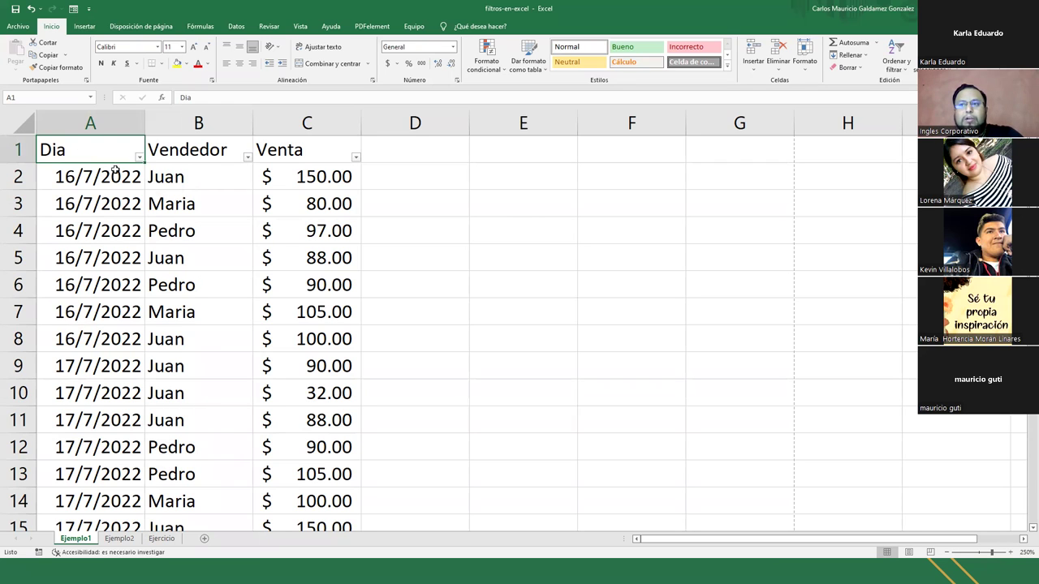
- Filter Vendedor to only the first seller listed and highlight that seller's Vendedor and Venta cells
click(248, 159)
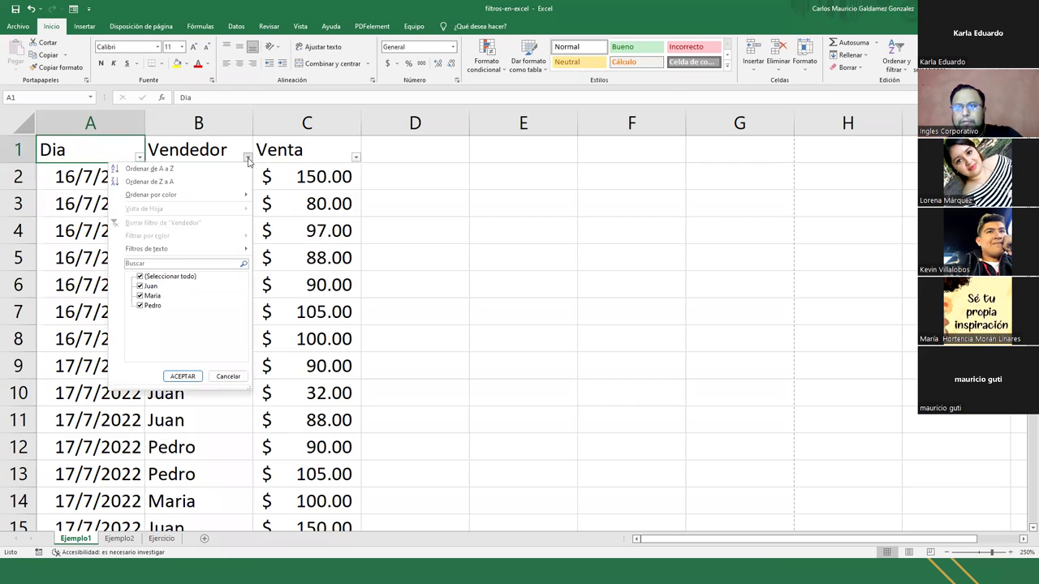
click(167, 277)
click(167, 277)
click(148, 287)
click(151, 278)
click(151, 285)
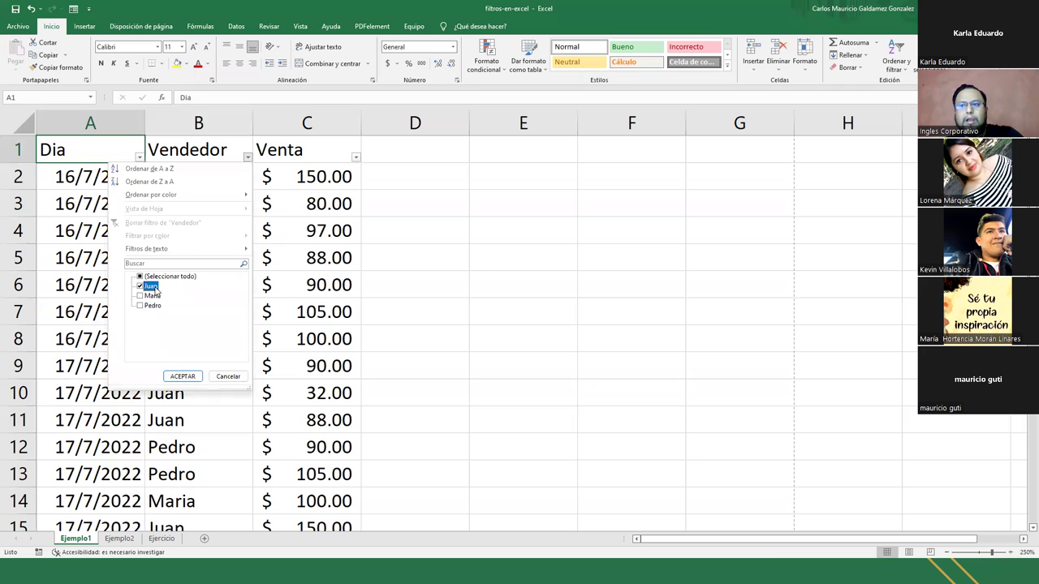
click(183, 378)
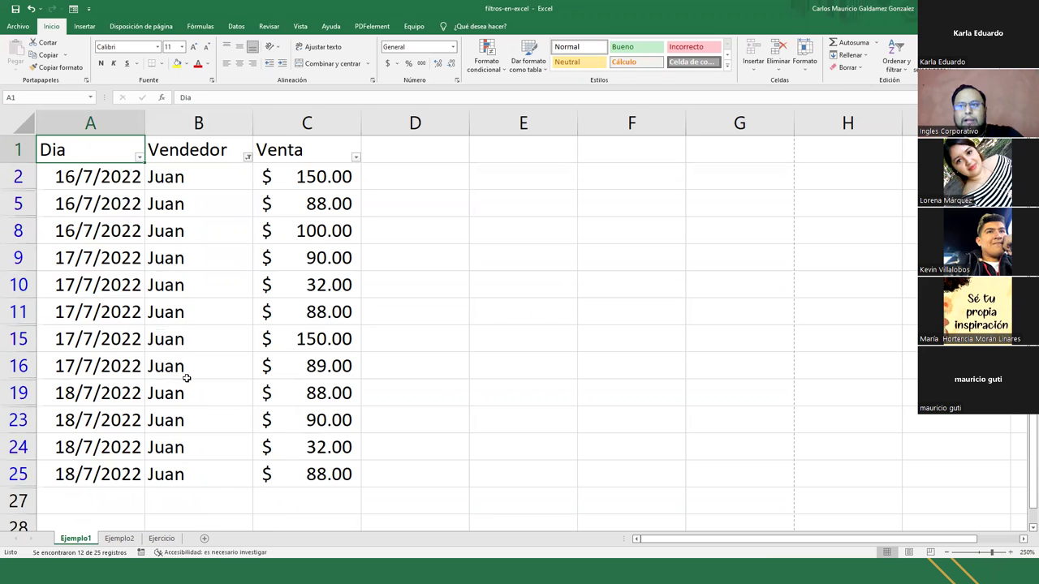
drag(180, 183, 298, 475)
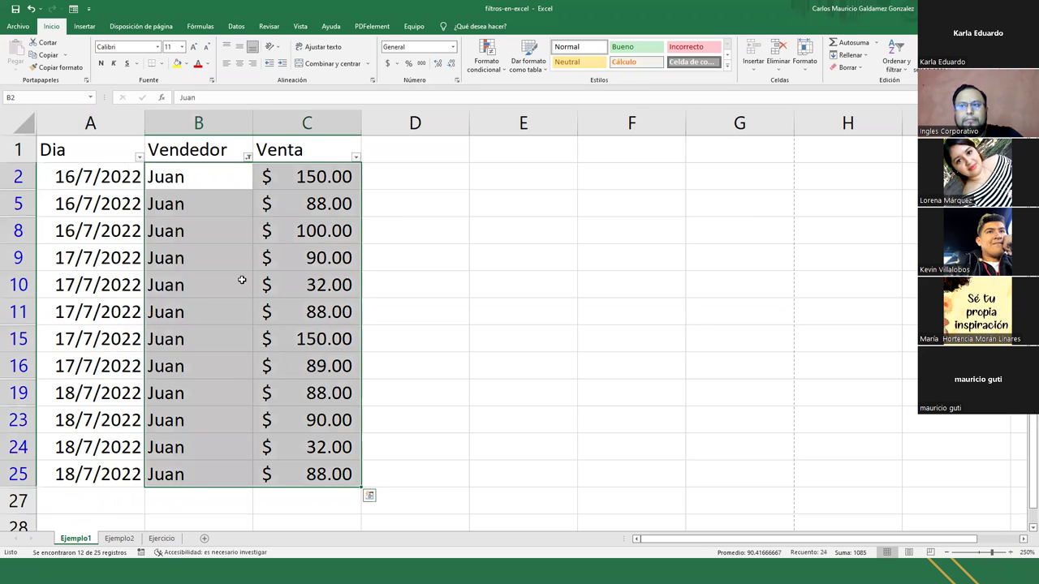
- Change the Vendedor filter to show only the second seller in the list
click(248, 158)
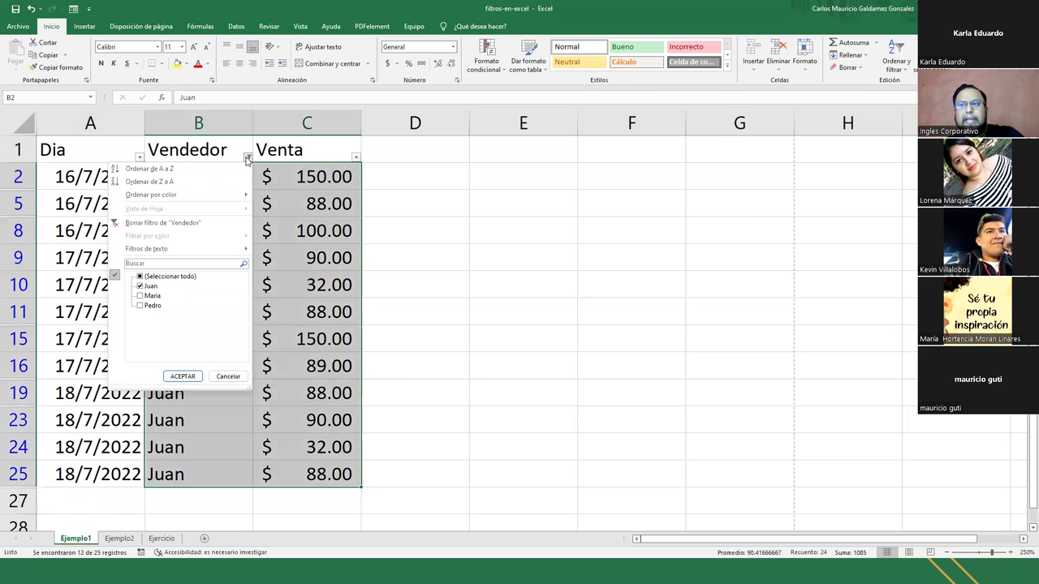
click(139, 286)
click(140, 295)
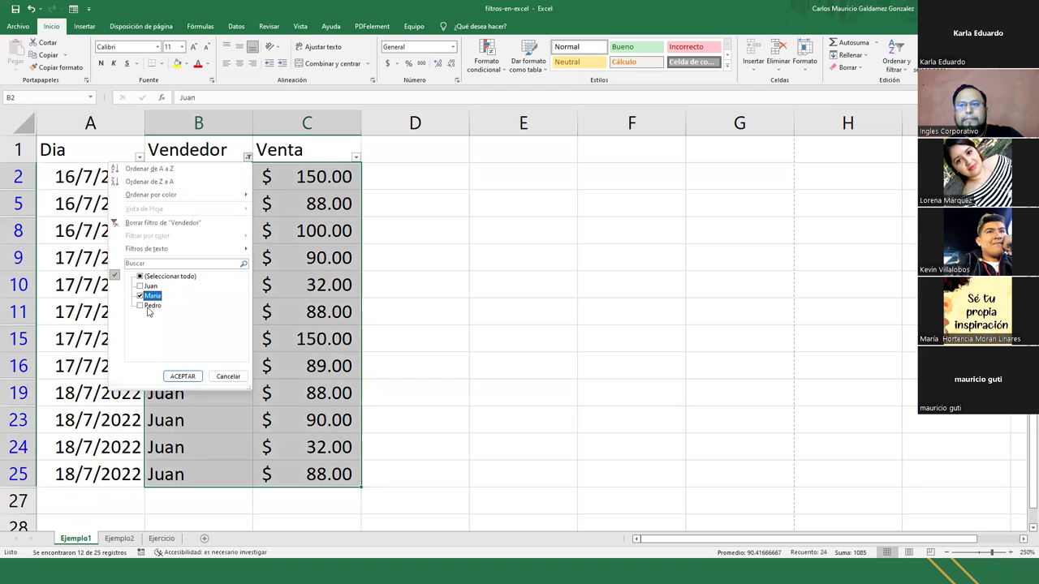
click(182, 376)
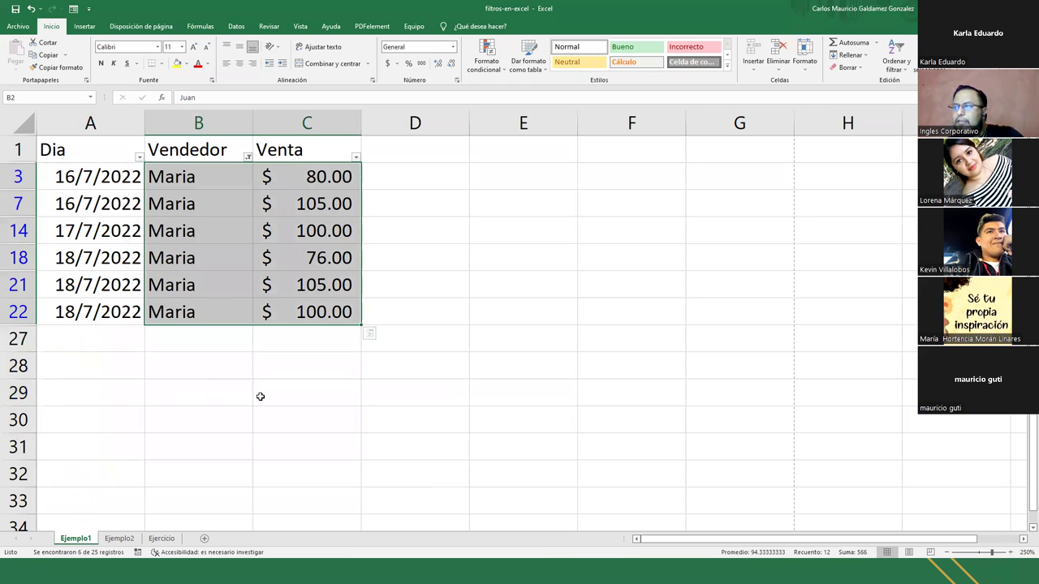
- Change the Vendedor filter to only the third seller listed, highlight all of that seller's rows, and select cell B17
click(249, 159)
click(140, 306)
click(140, 295)
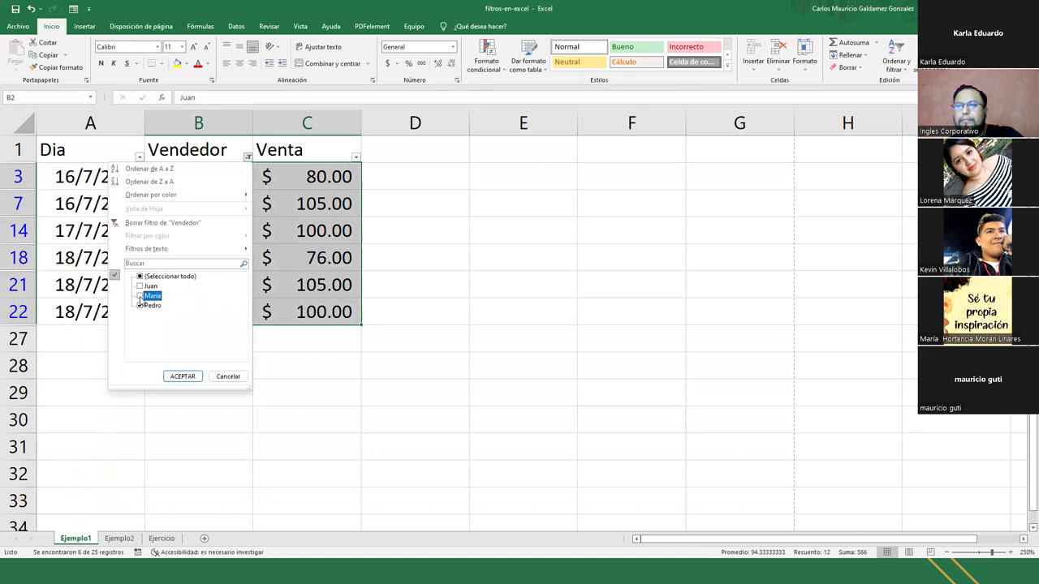
click(182, 376)
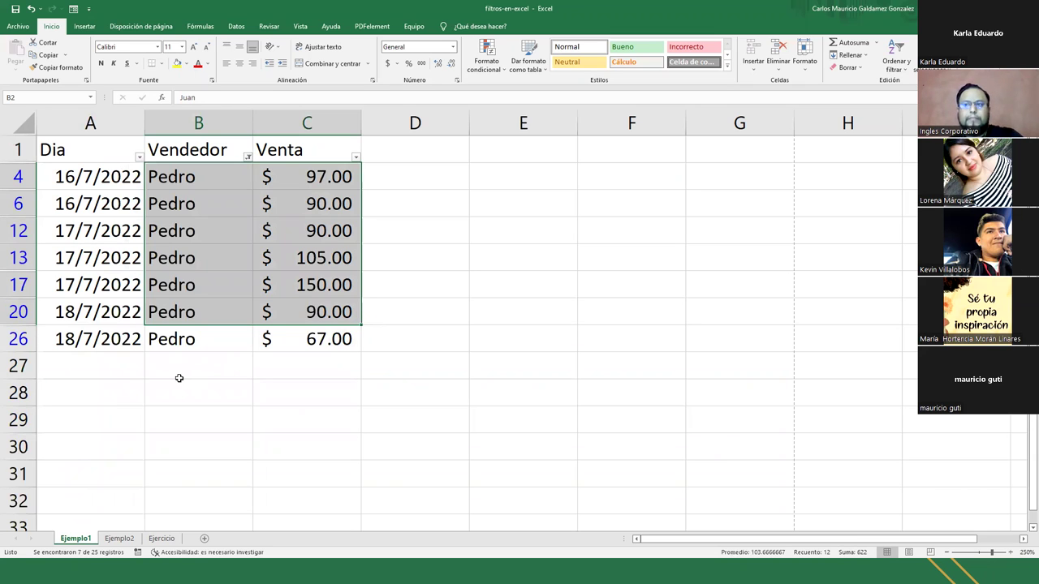
click(174, 338)
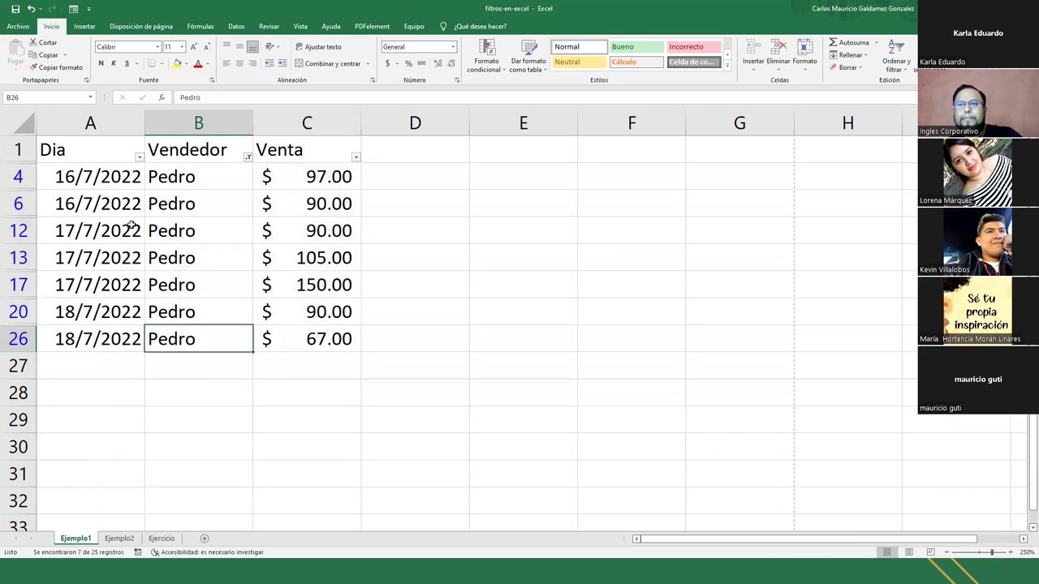
drag(118, 178, 301, 338)
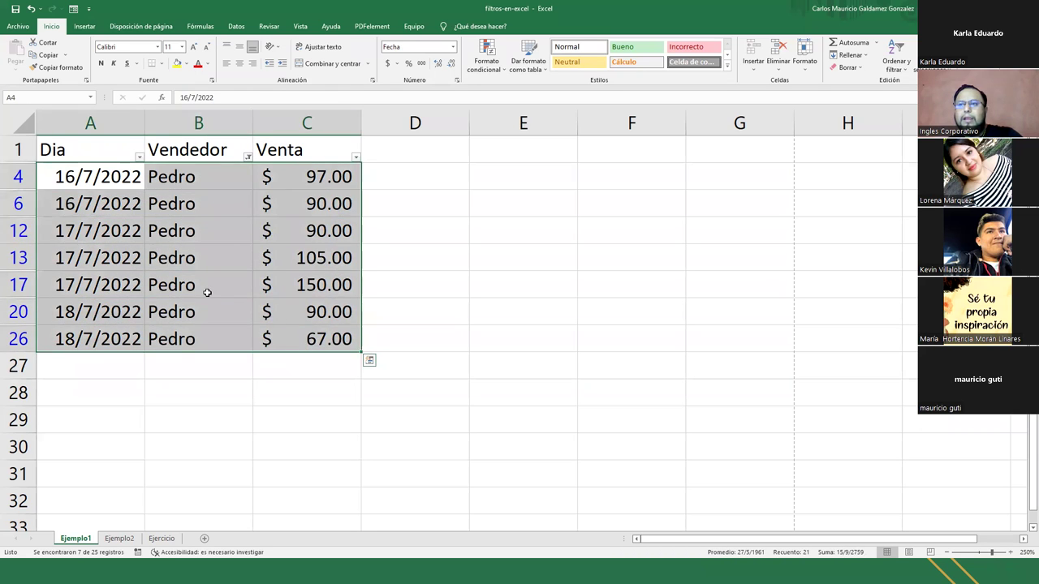
click(208, 292)
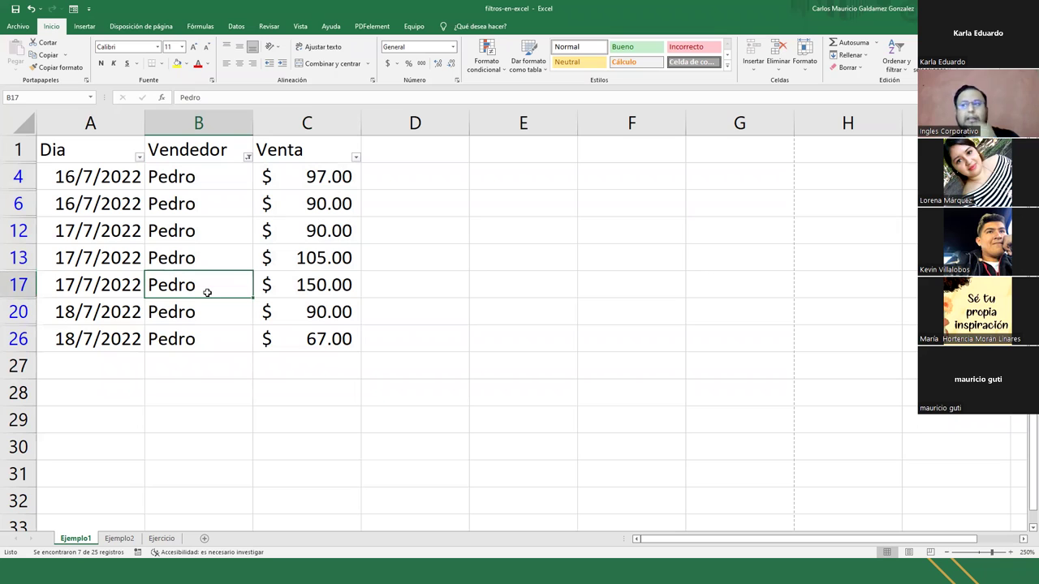
- Restore all sellers in the Vendedor filter and look through the full sales list
click(247, 157)
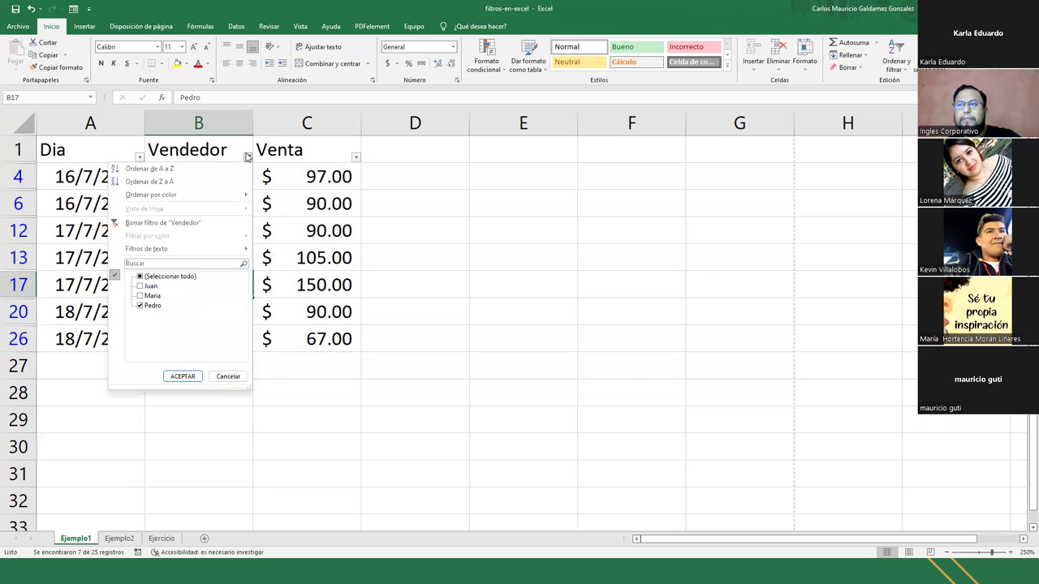
click(166, 278)
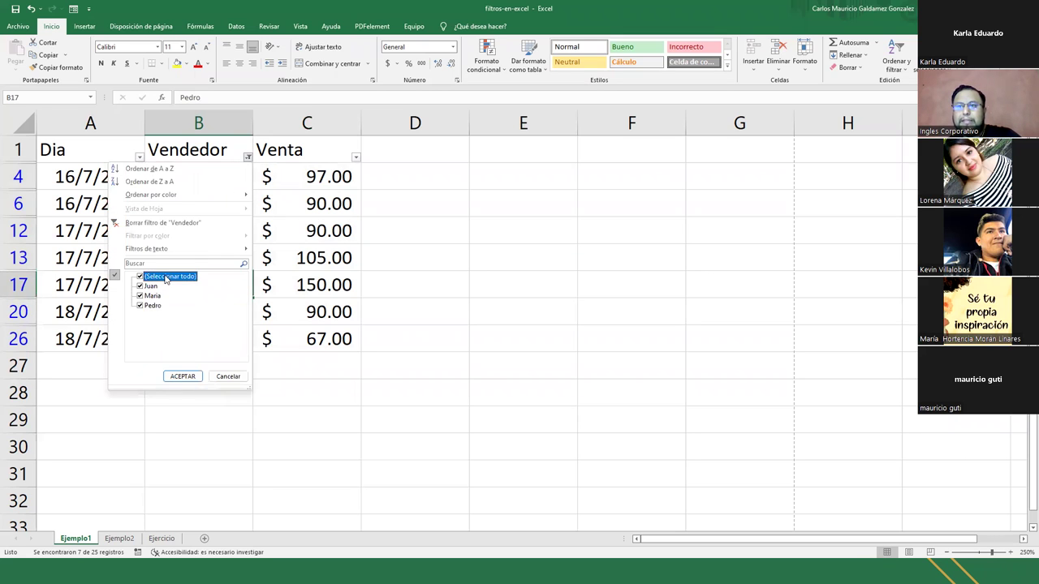
click(183, 376)
scroll(186, 366, down, 2)
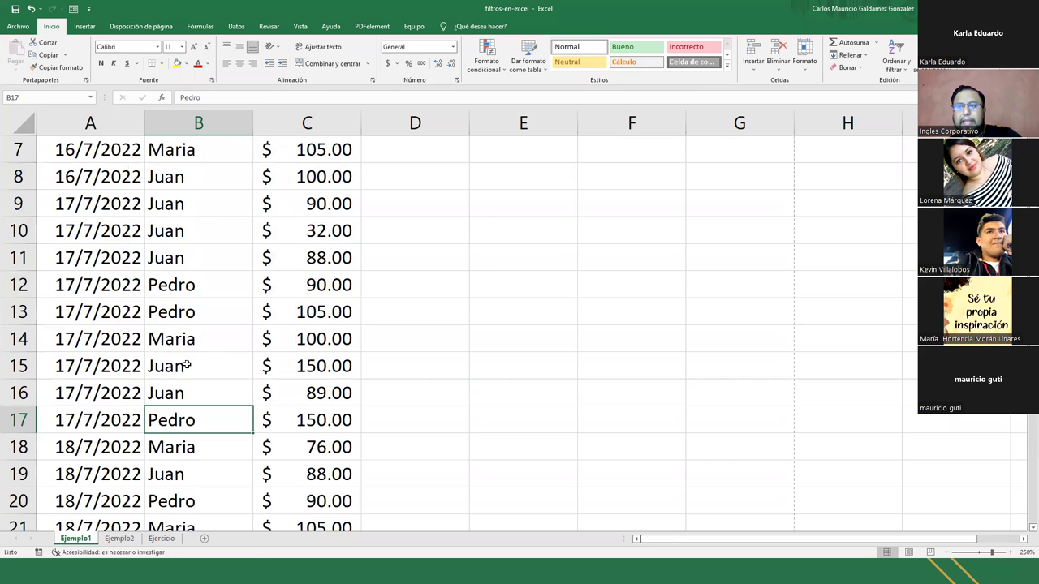
scroll(194, 372, down, 6)
scroll(225, 378, up, 8)
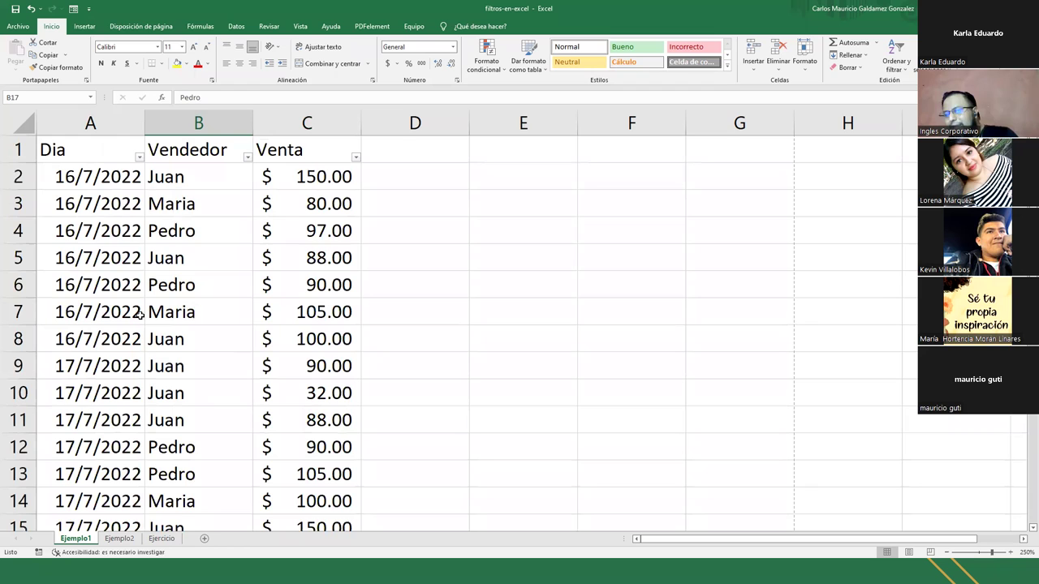
- Filter the Venta column to show only the $32.00 sales
click(354, 159)
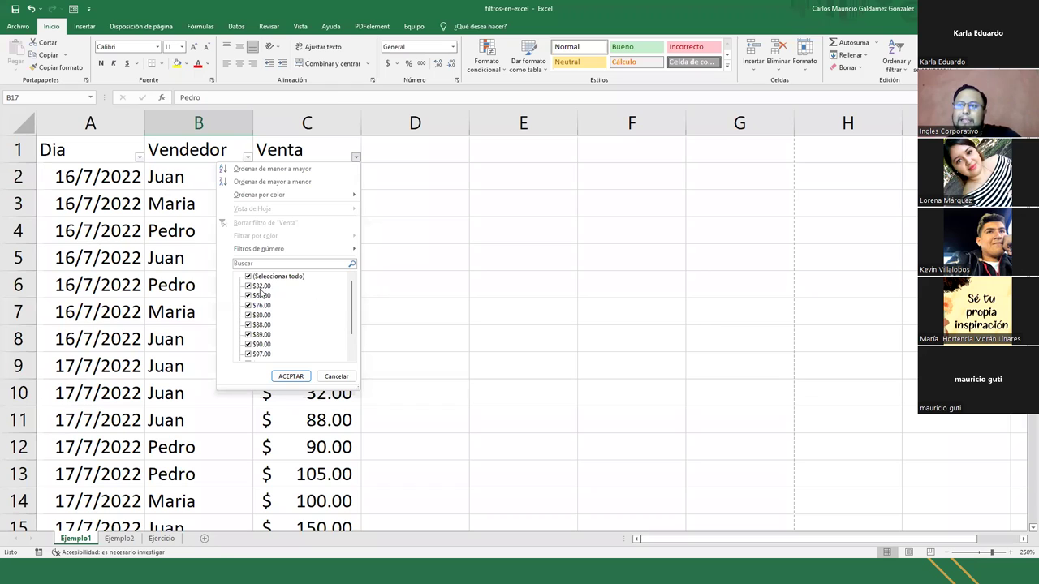
drag(353, 325, 353, 299)
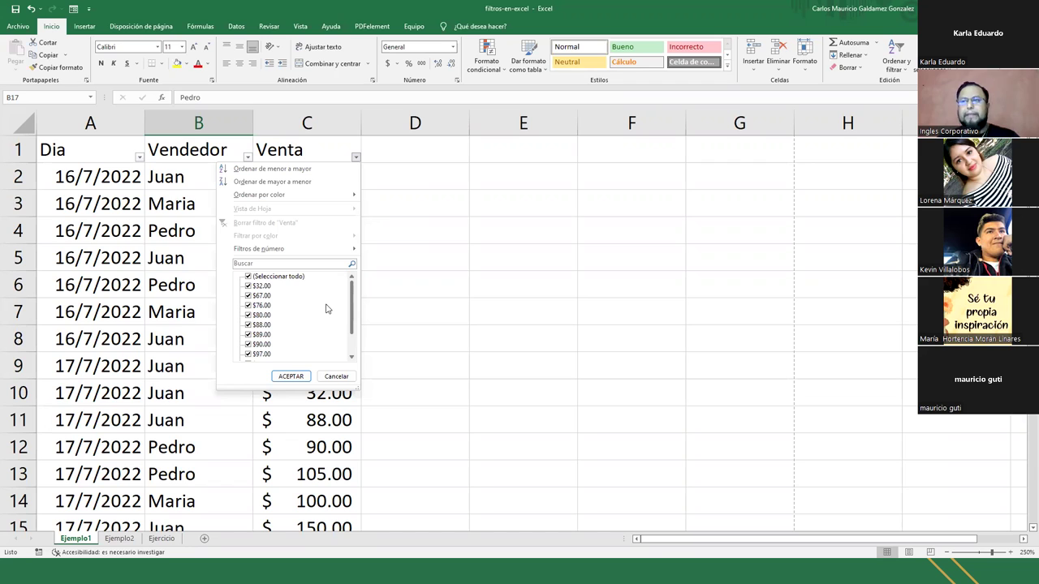
click(266, 277)
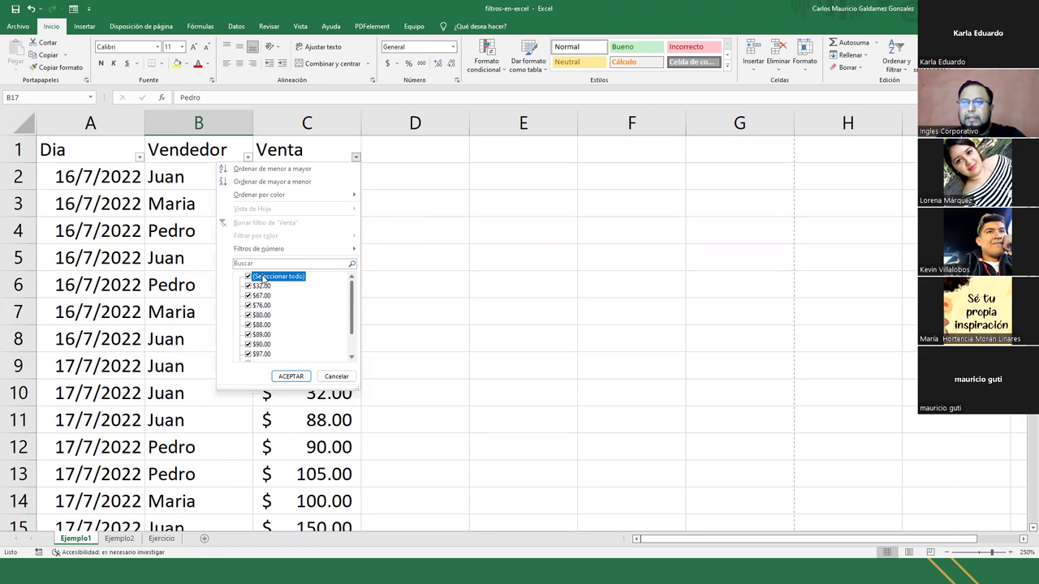
click(260, 287)
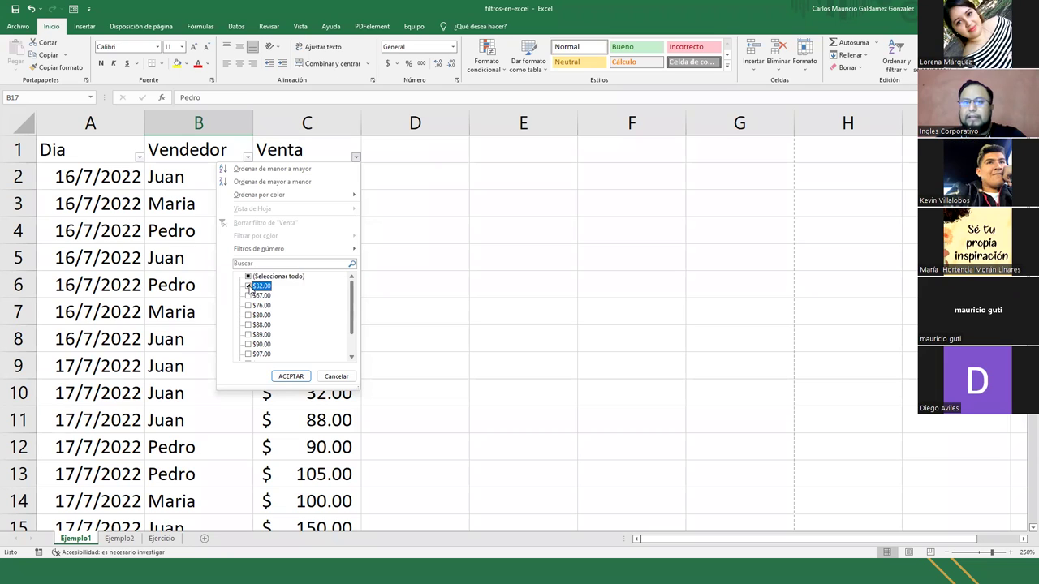
click(290, 377)
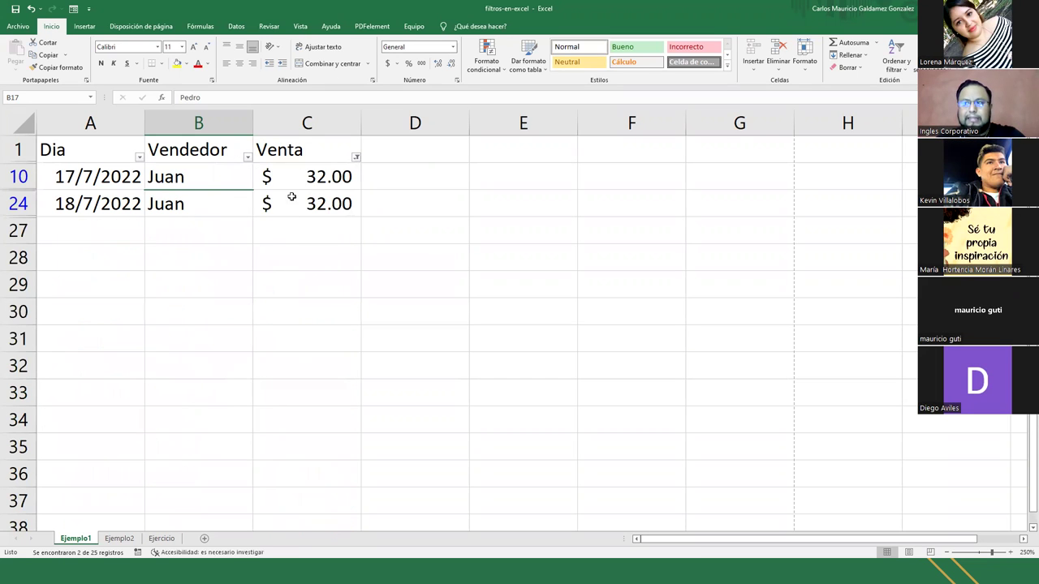
- Change the Venta filter to show only the $67.00 sales instead of $32.00
click(356, 158)
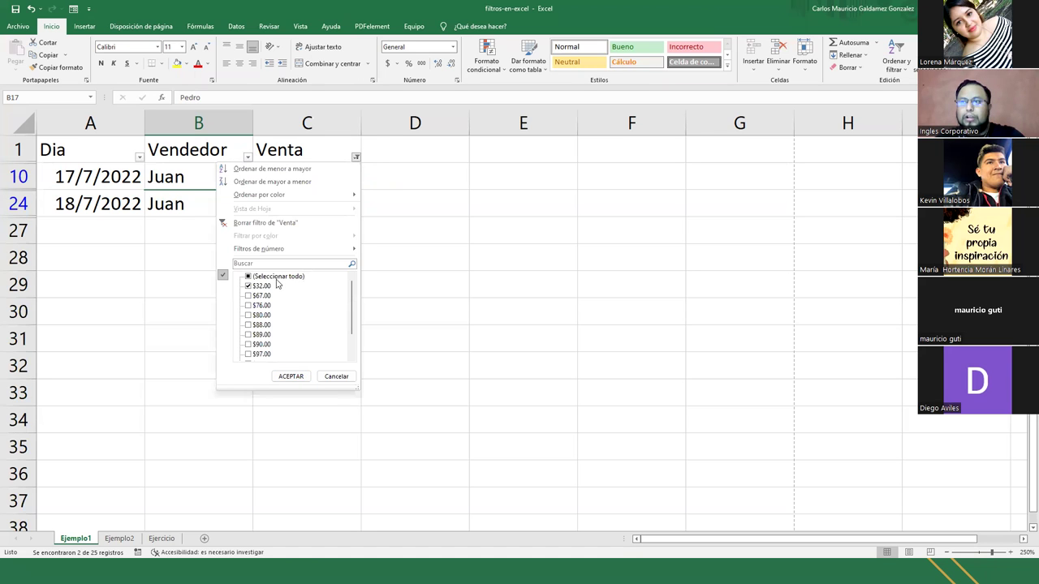
click(249, 296)
click(248, 286)
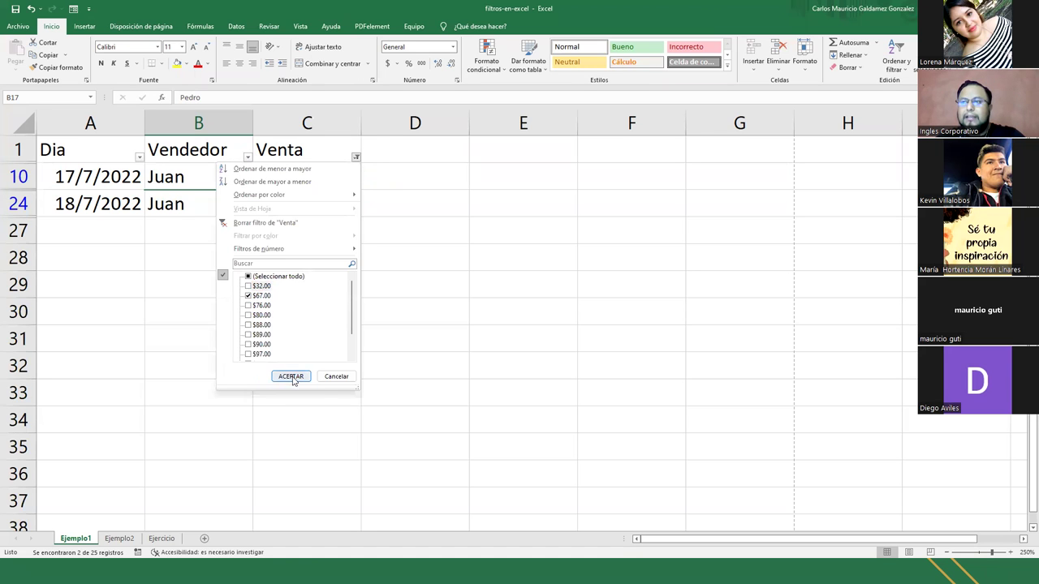
click(291, 375)
- Change the Venta filter to show only the $76.00 sales instead of $67.00
click(355, 157)
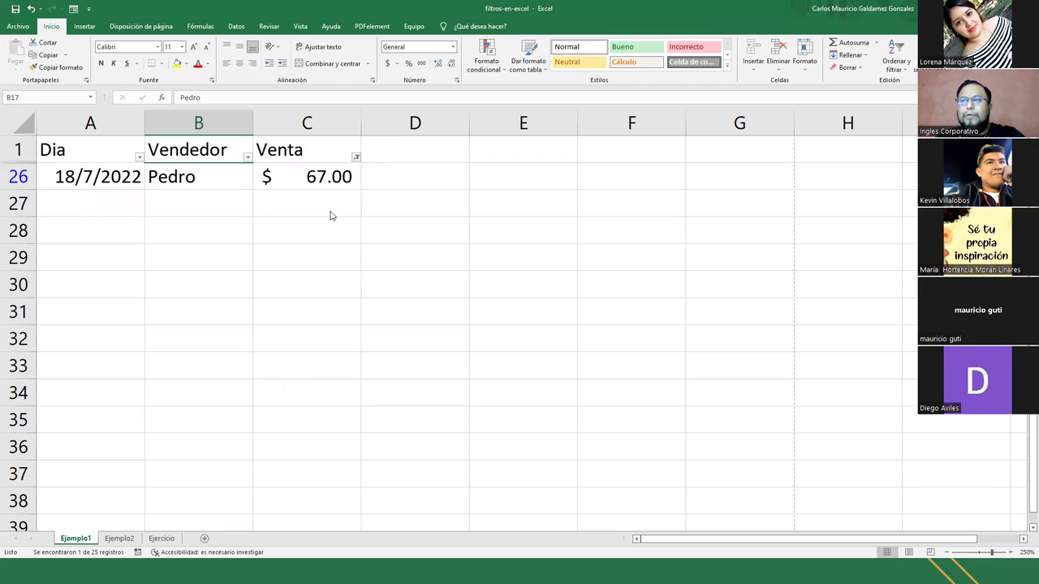
click(249, 306)
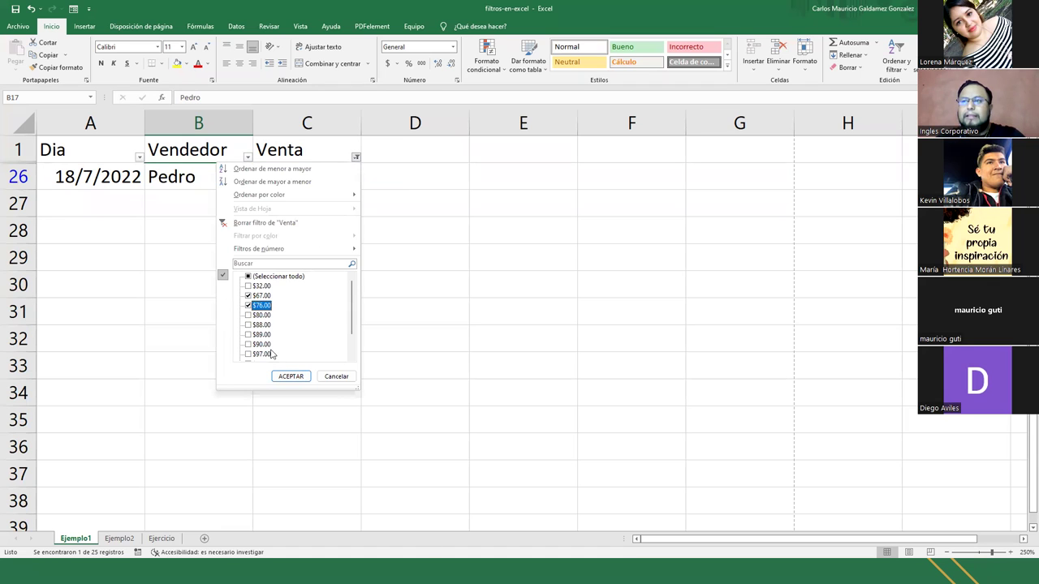
click(248, 296)
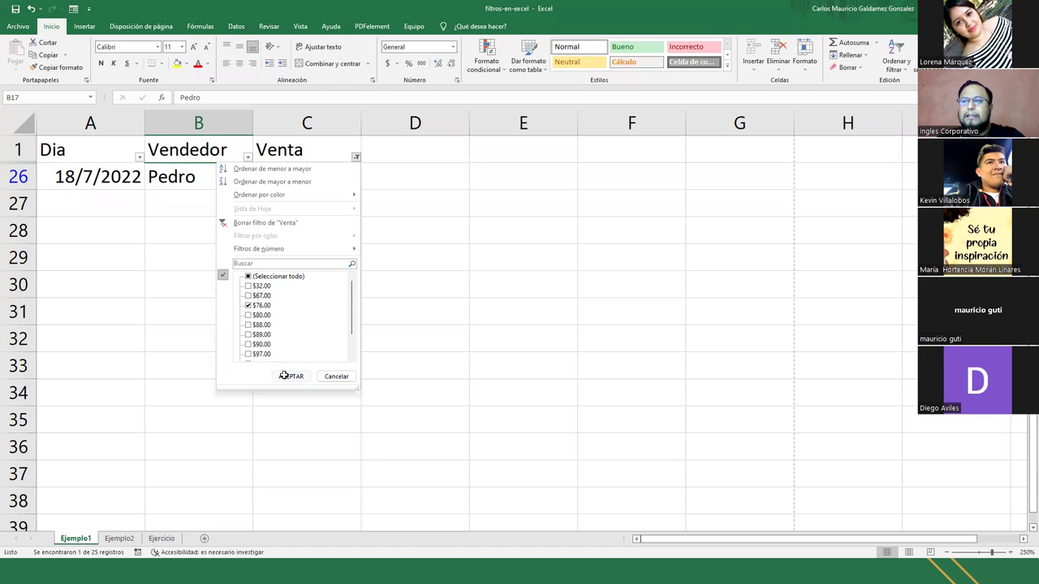
click(289, 376)
- Restore all sale amounts in the Venta filter
click(355, 158)
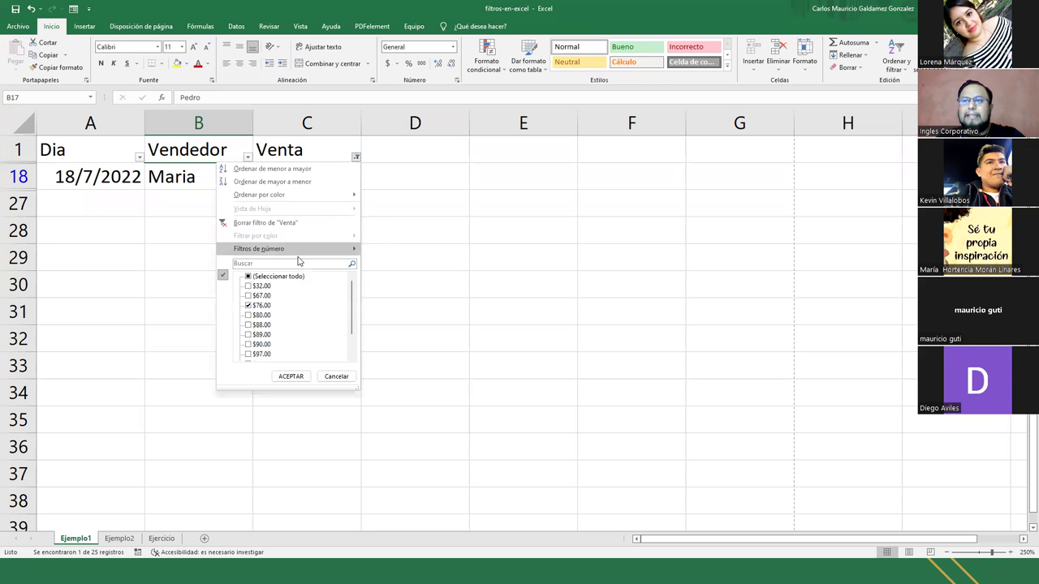
click(252, 278)
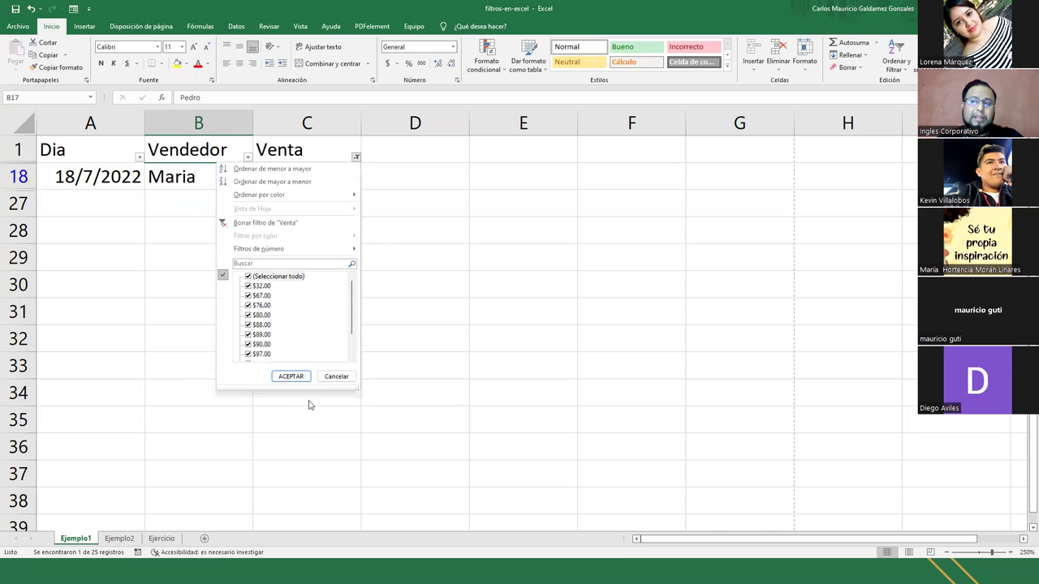
click(294, 377)
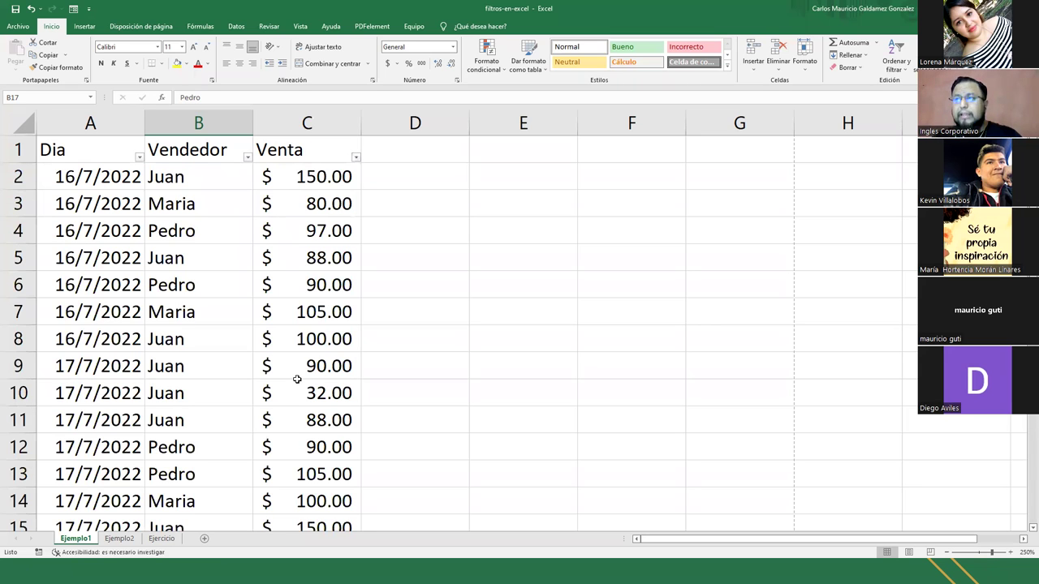
- Start an "Entre" number filter on the Venta column and move its dialog clear of the sales data
click(355, 159)
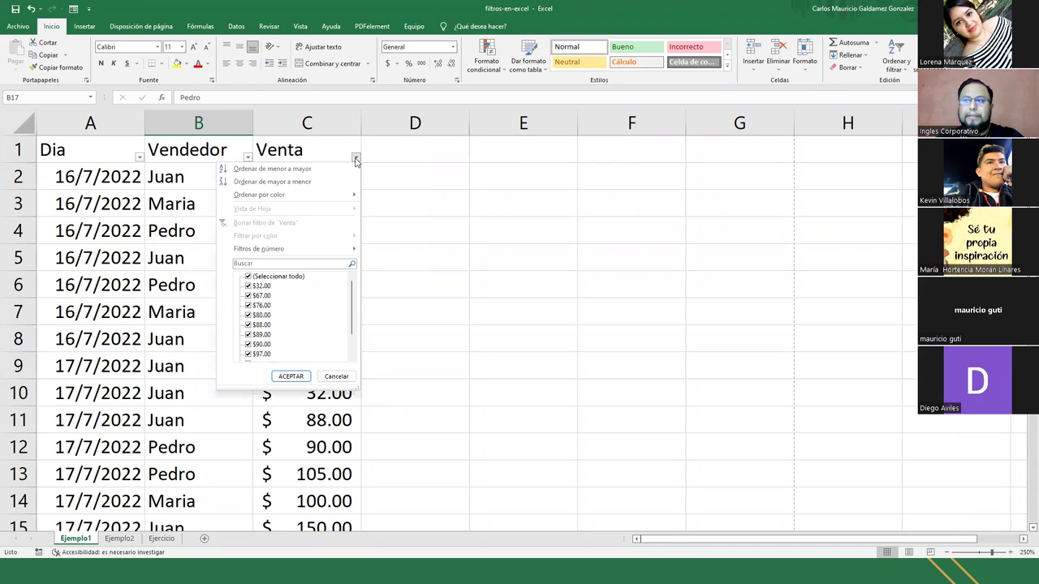
mouse_move(232, 254)
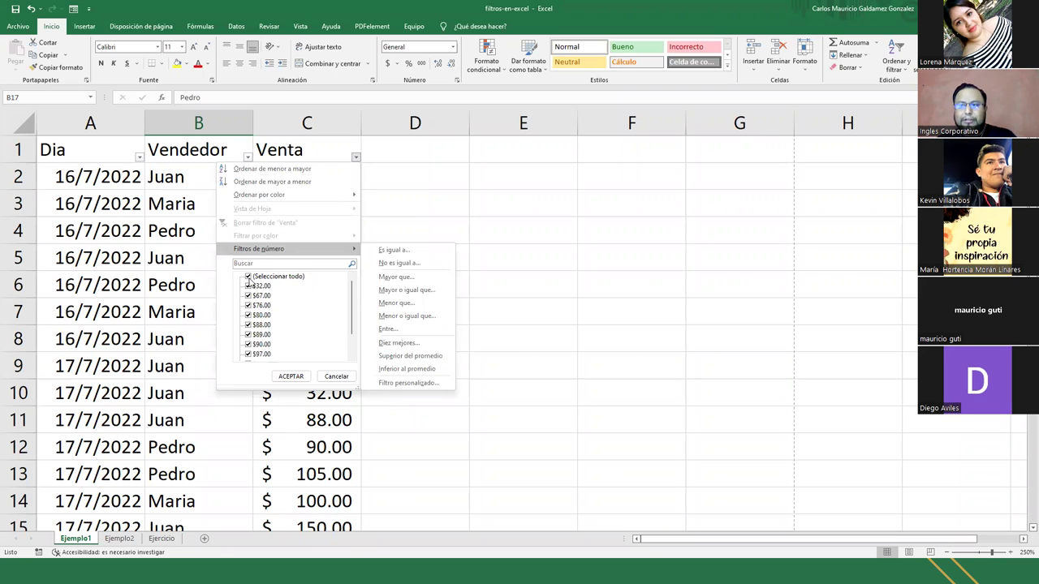
scroll(268, 286, down, 1)
scroll(273, 358, up, 1)
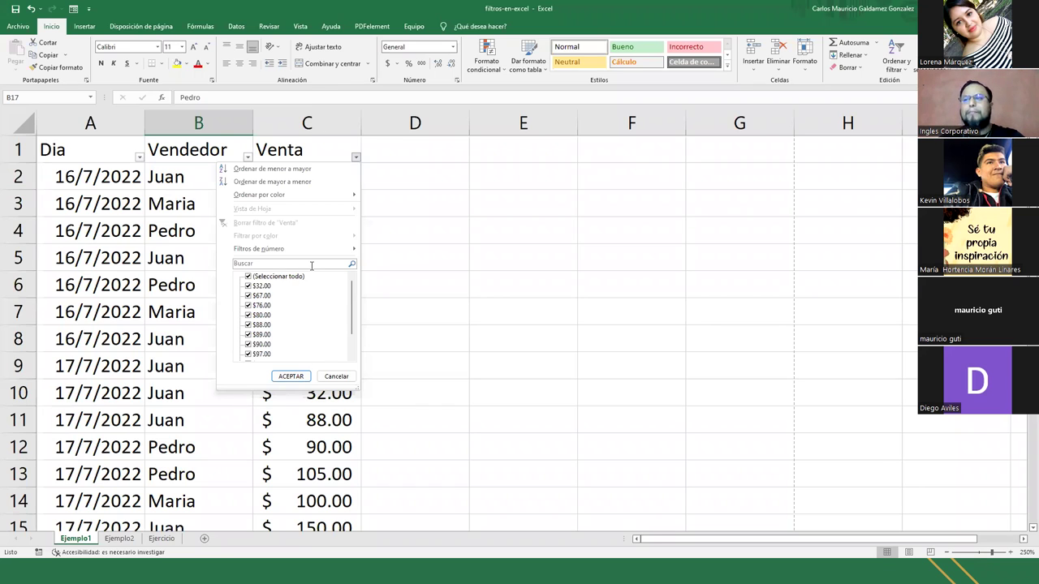
mouse_move(354, 249)
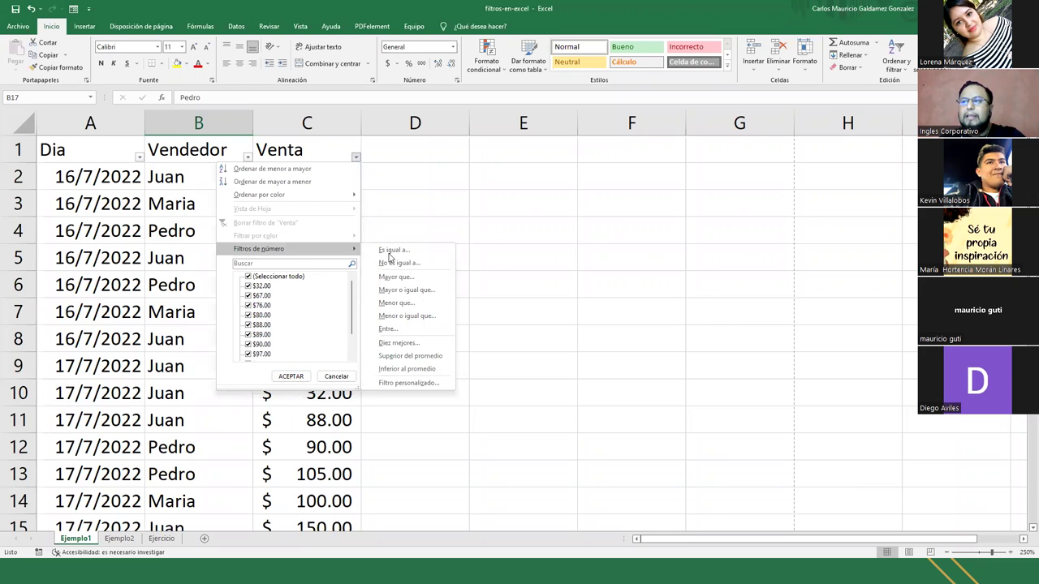
click(387, 329)
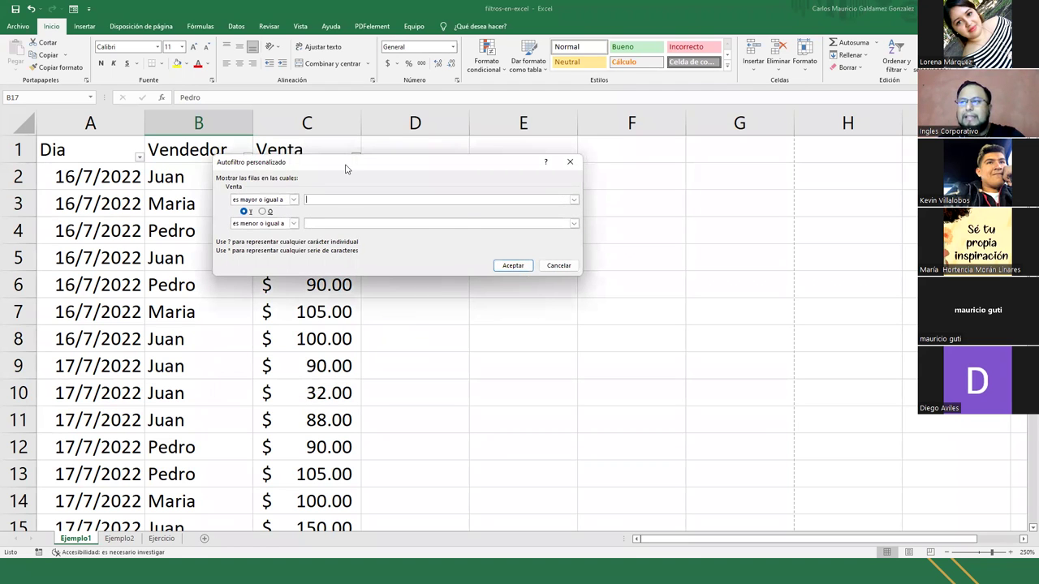
drag(345, 168, 529, 198)
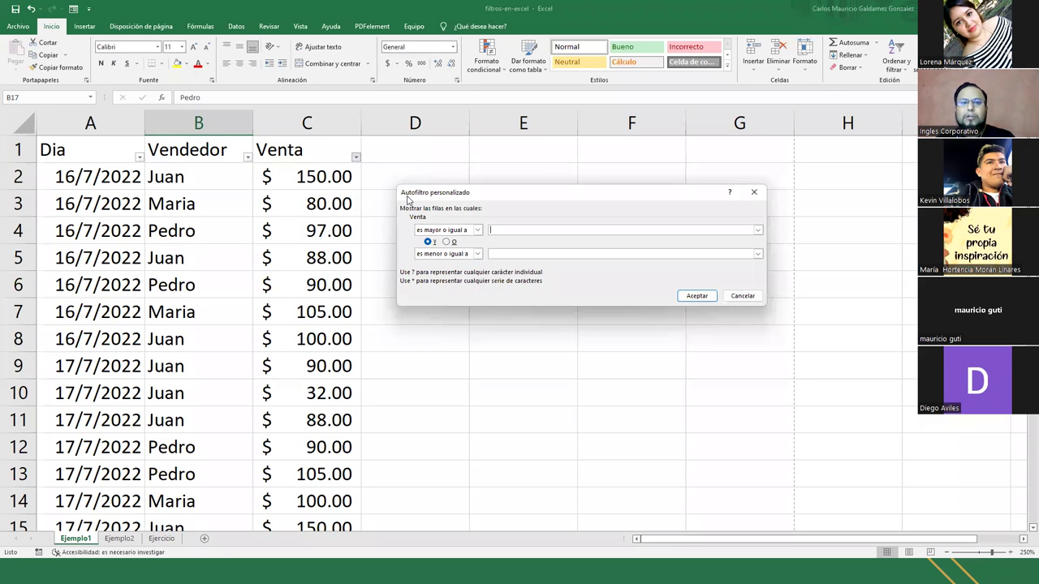
- Set the first condition of the custom Venta filter to "es mayor que" 100
click(476, 231)
click(477, 231)
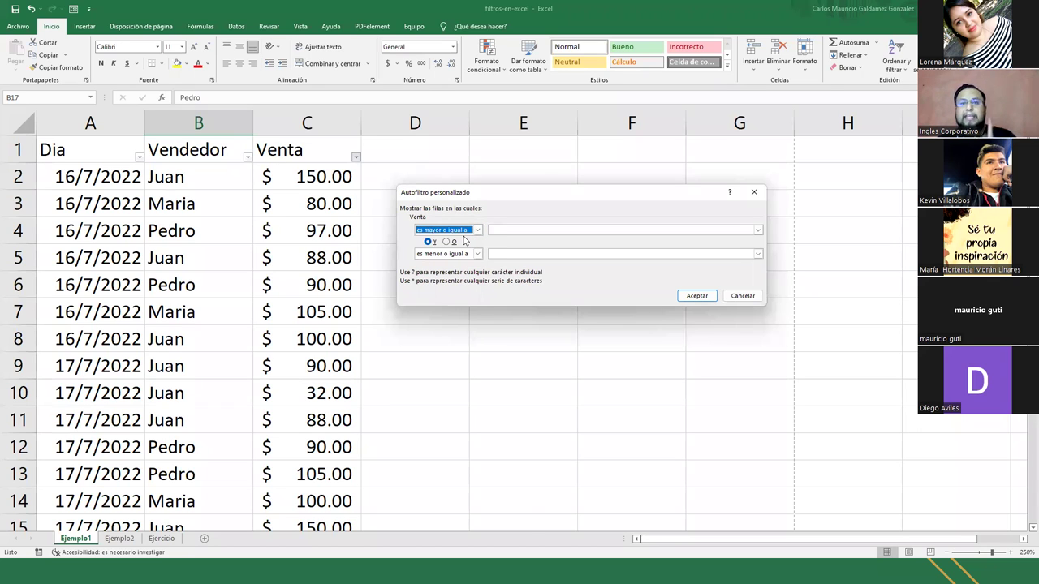
click(492, 231)
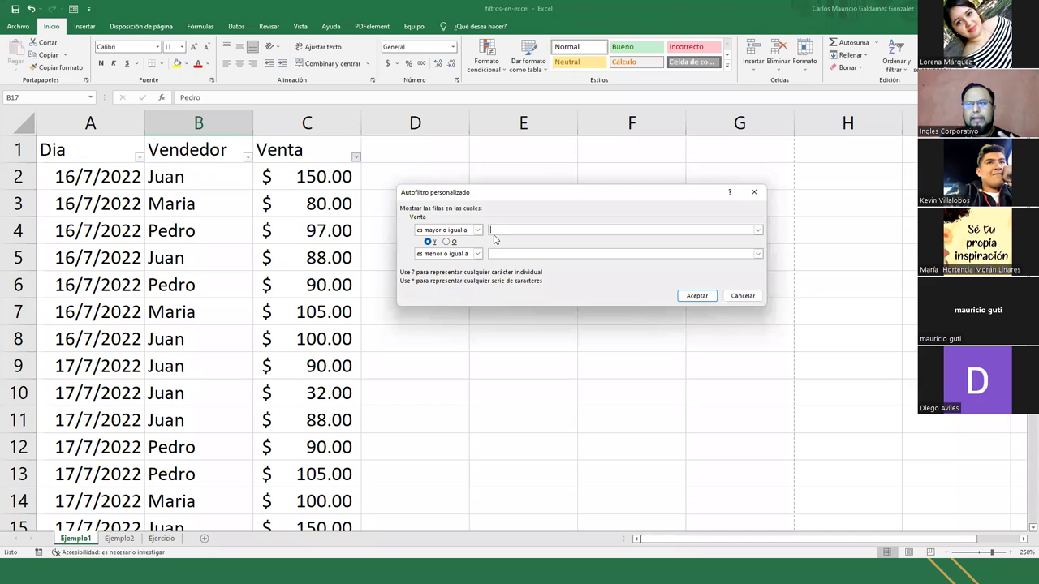
click(478, 230)
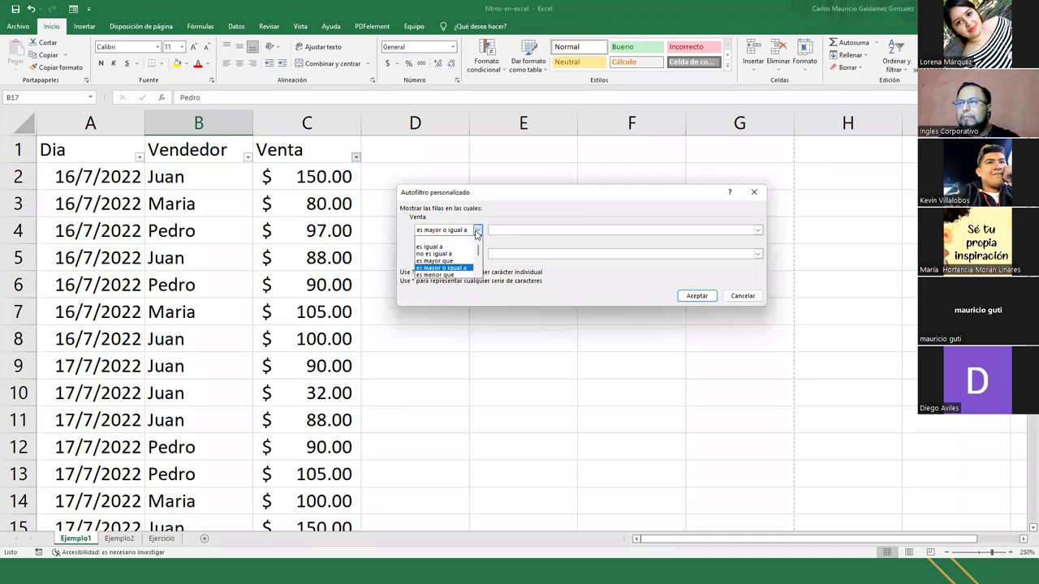
click(448, 260)
click(499, 231)
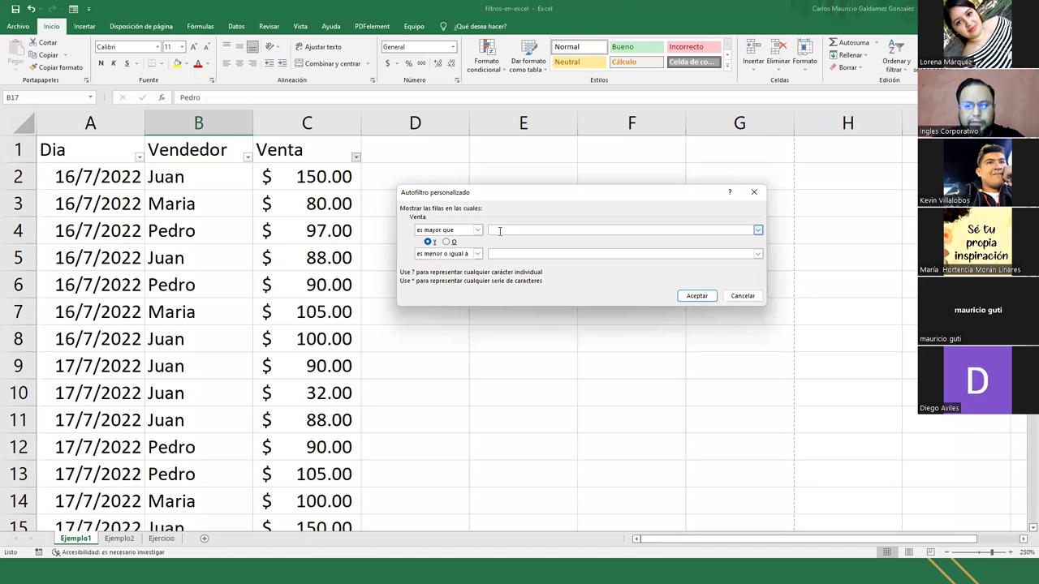
text(100)
- Add a second Venta condition of "es menor que" 1000, joined with "Y", and apply the filter
click(433, 242)
click(446, 241)
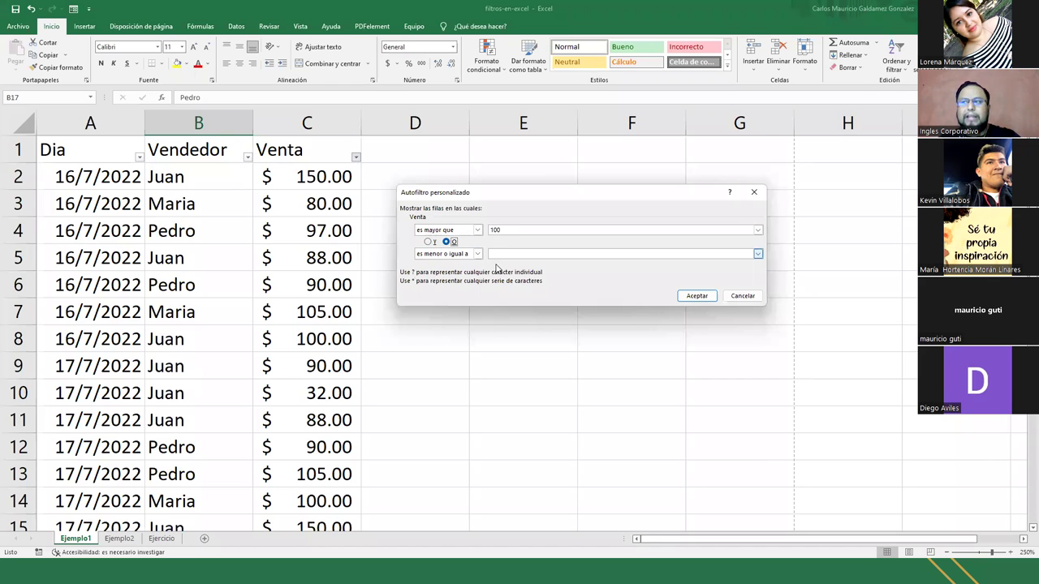
click(428, 242)
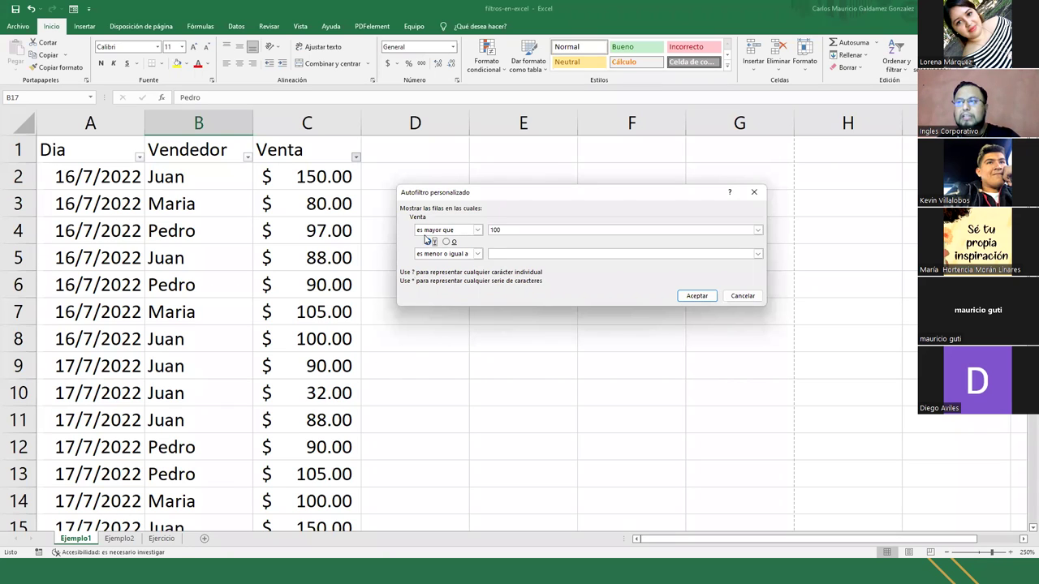
click(477, 253)
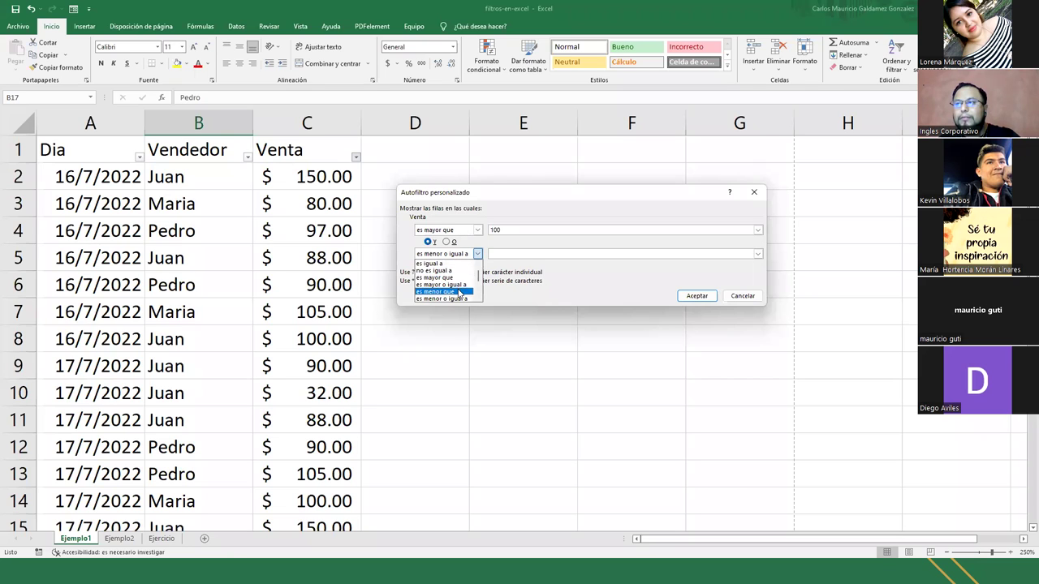
click(459, 292)
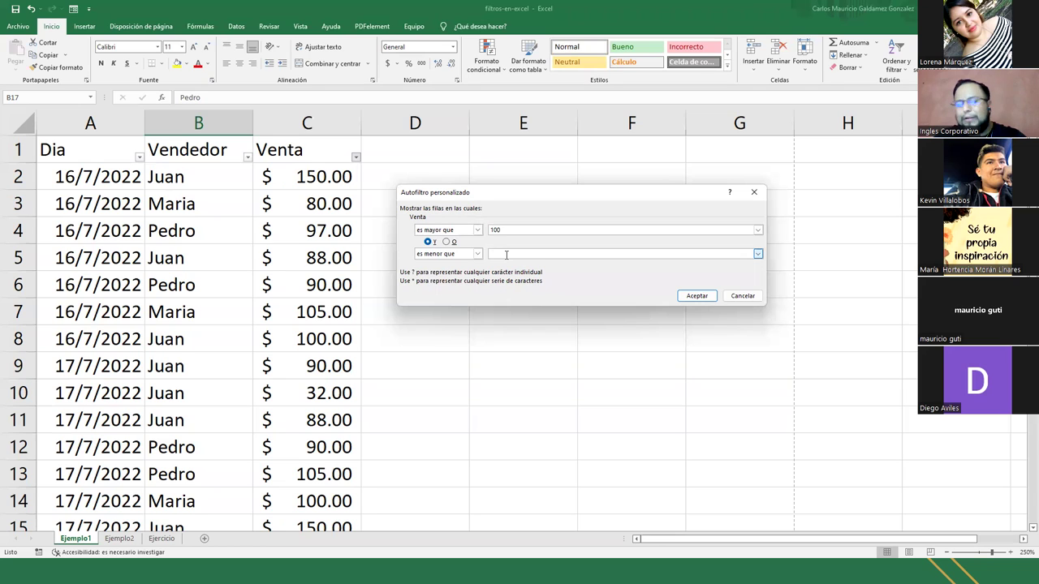
text(1000)
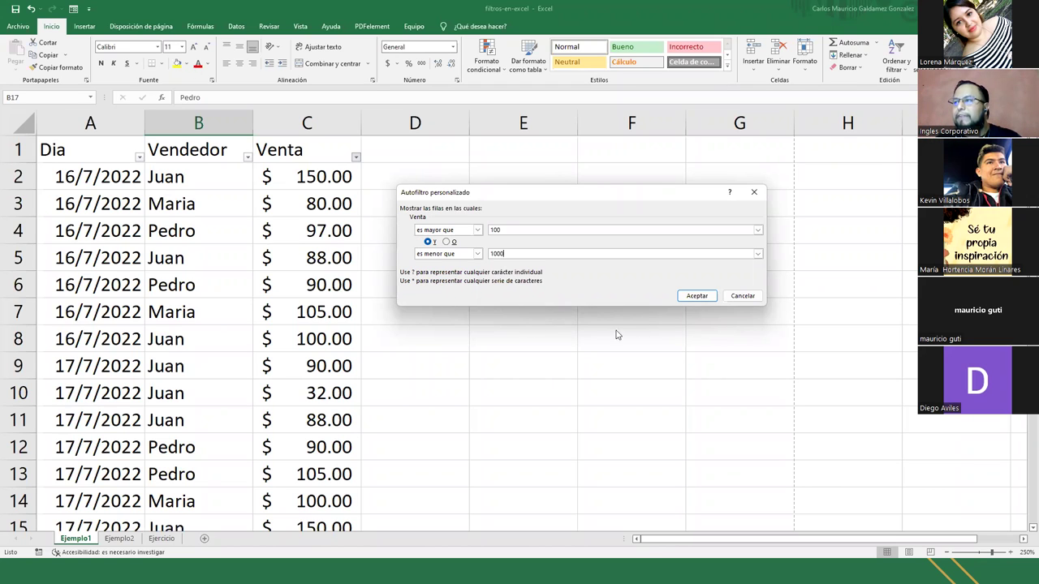
click(695, 296)
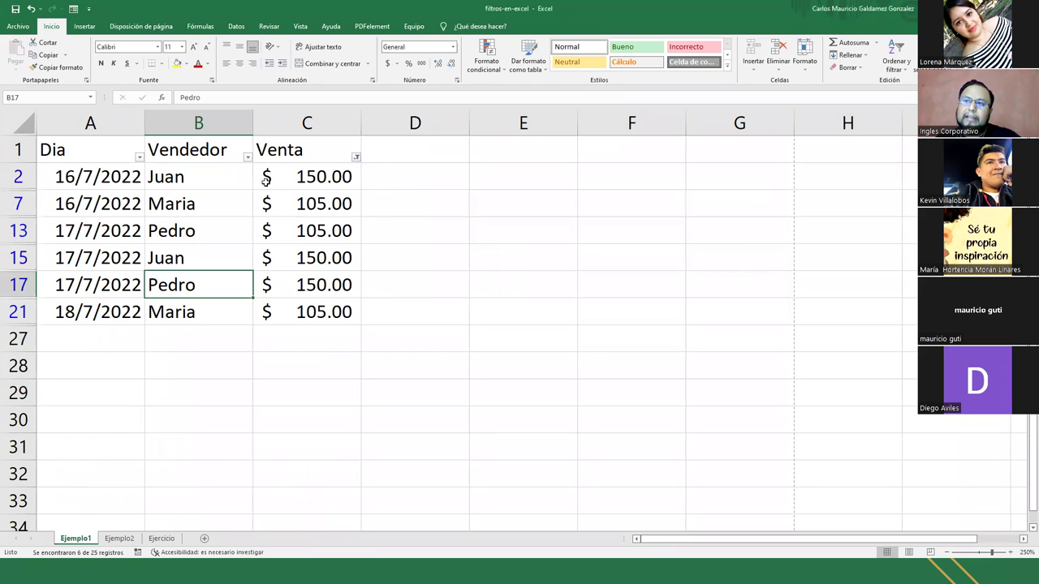
- Highlight the filtered Venta amounts from row 2 to row 21 and check the column's filter options
click(164, 184)
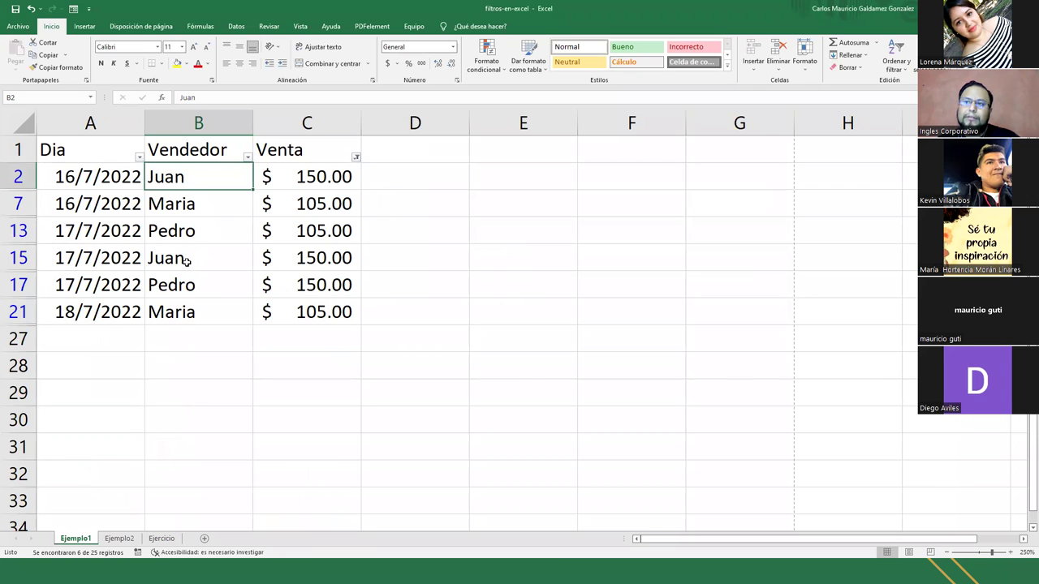
drag(310, 182, 313, 312)
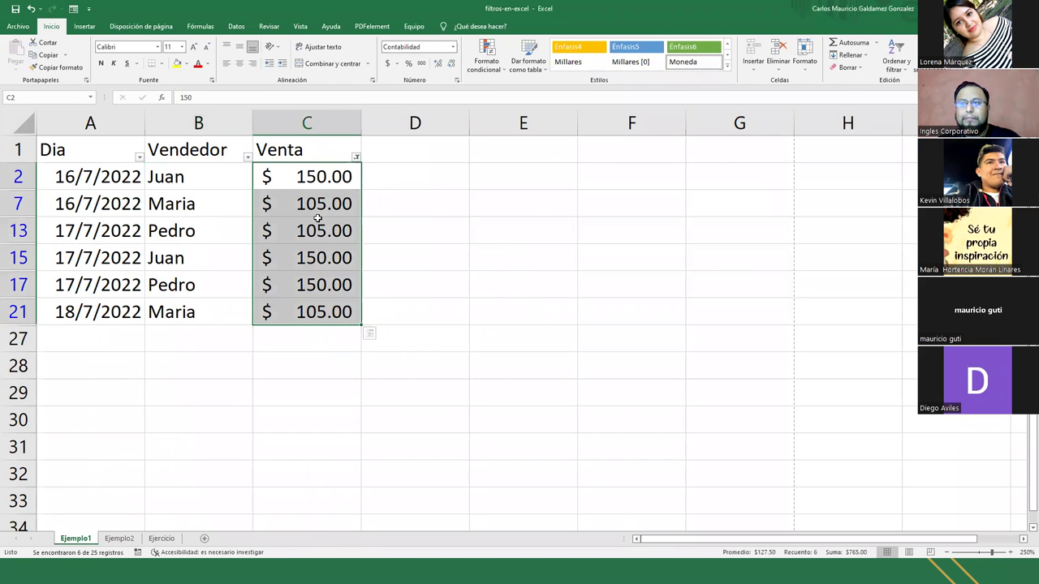
click(356, 158)
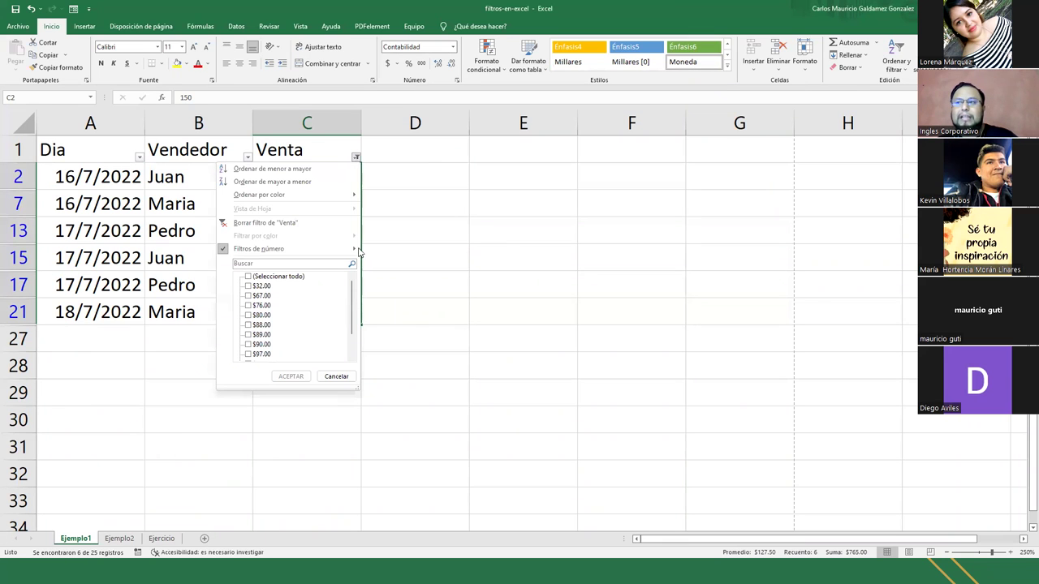
mouse_move(272, 249)
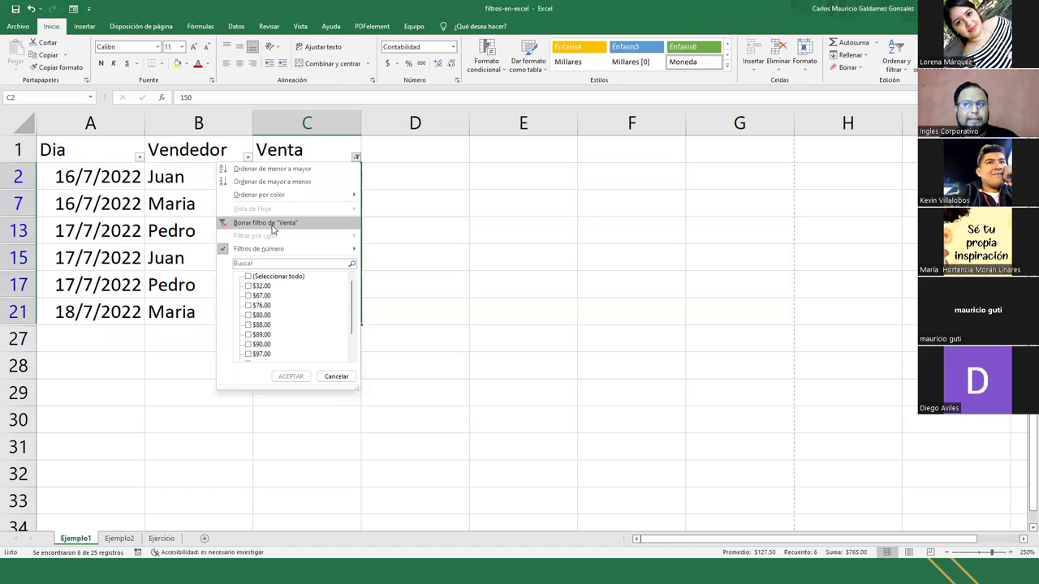
click(389, 159)
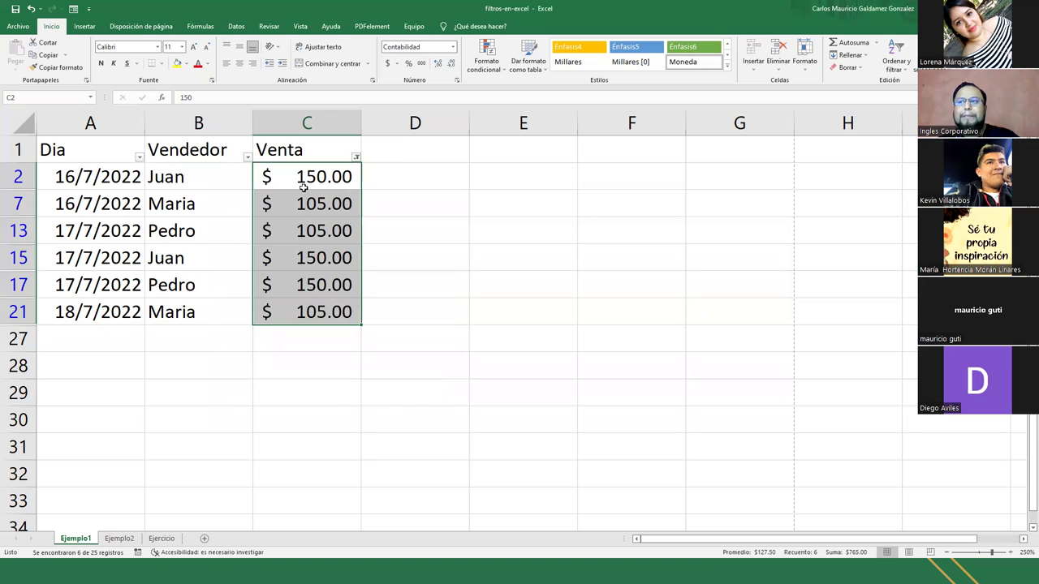
click(302, 187)
drag(296, 175, 297, 309)
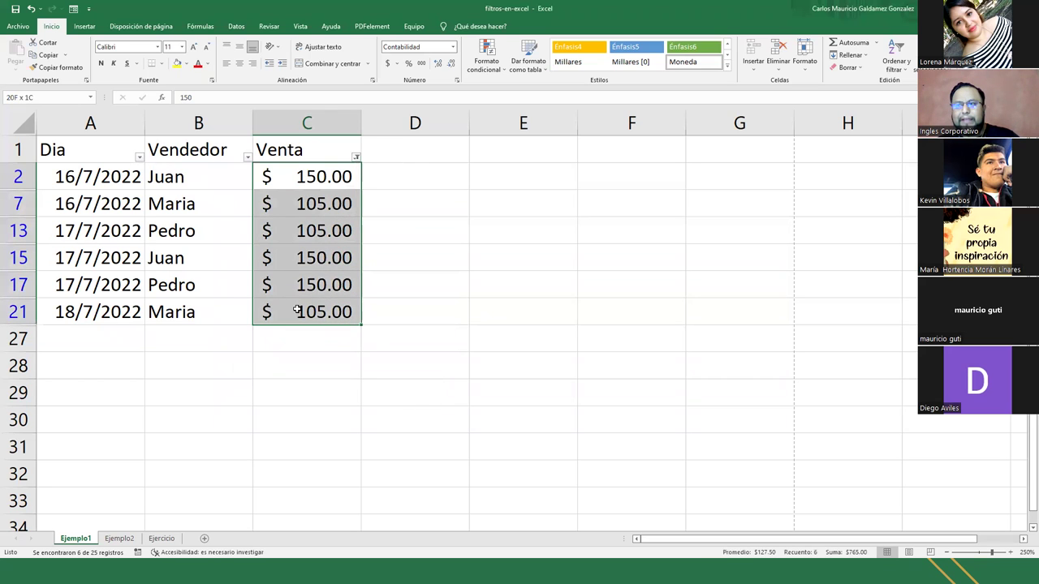
- Clear the filter from the Venta column and select its first amount in cell C2
click(355, 157)
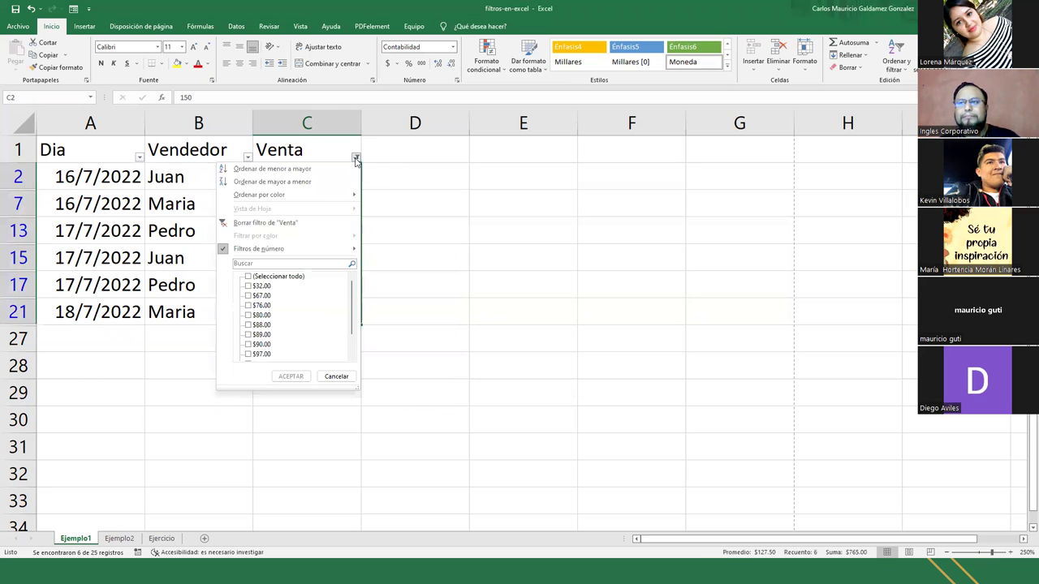
scroll(282, 293, down, 1)
scroll(292, 313, up, 1)
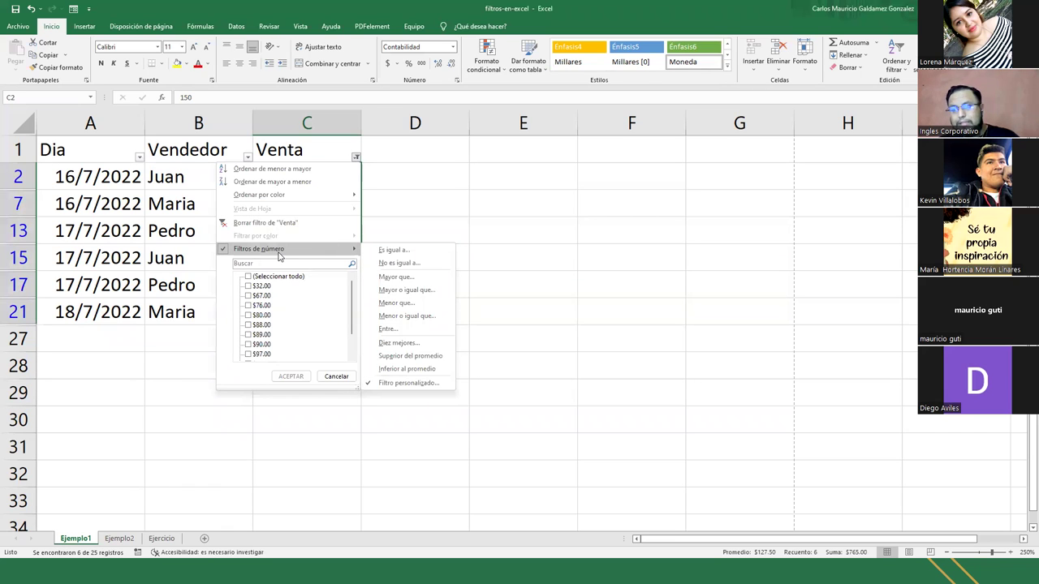
click(273, 223)
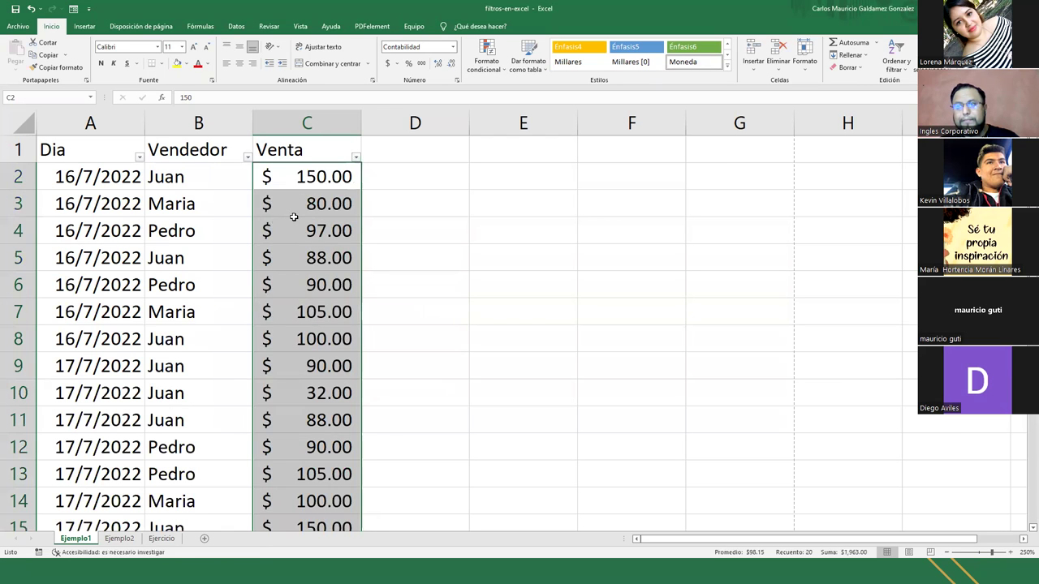
click(293, 217)
click(291, 179)
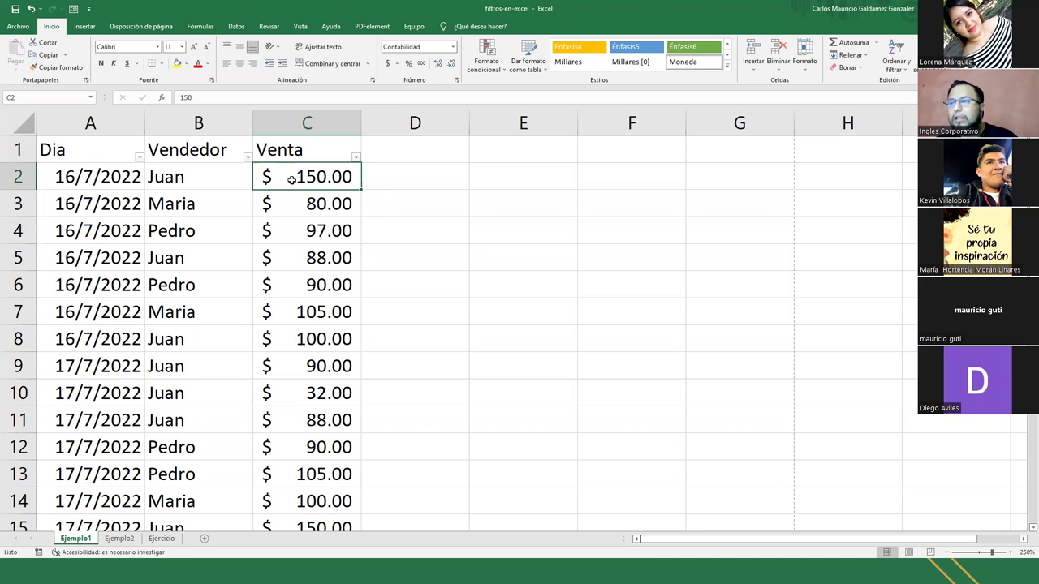
- Start an "Entre" number filter on the Venta column and set its first condition to "es mayor o igual a" 90
scroll(297, 309, down, 7)
scroll(301, 312, up, 3)
scroll(302, 312, up, 5)
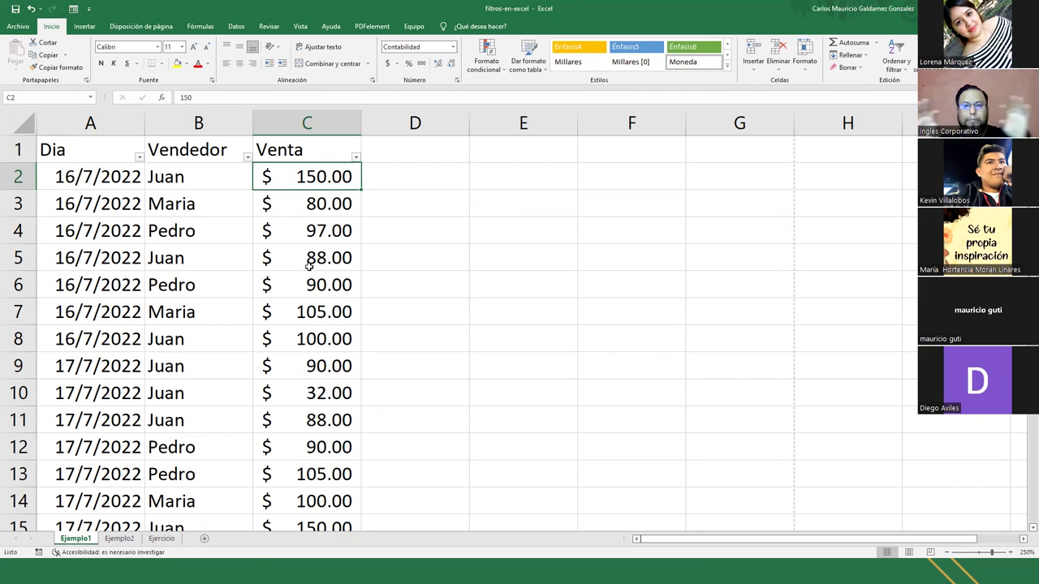
click(355, 156)
mouse_move(350, 253)
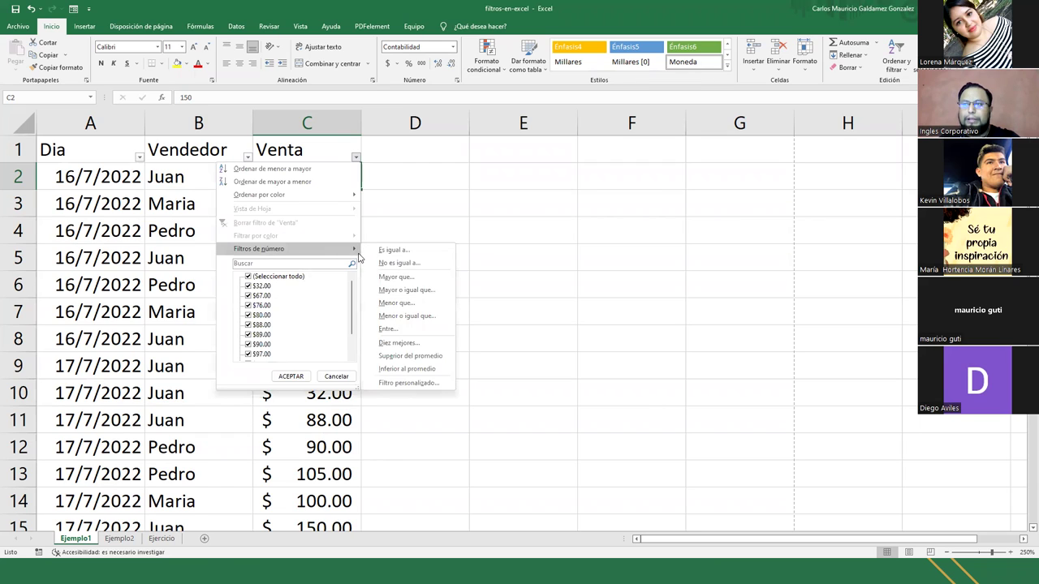
click(407, 330)
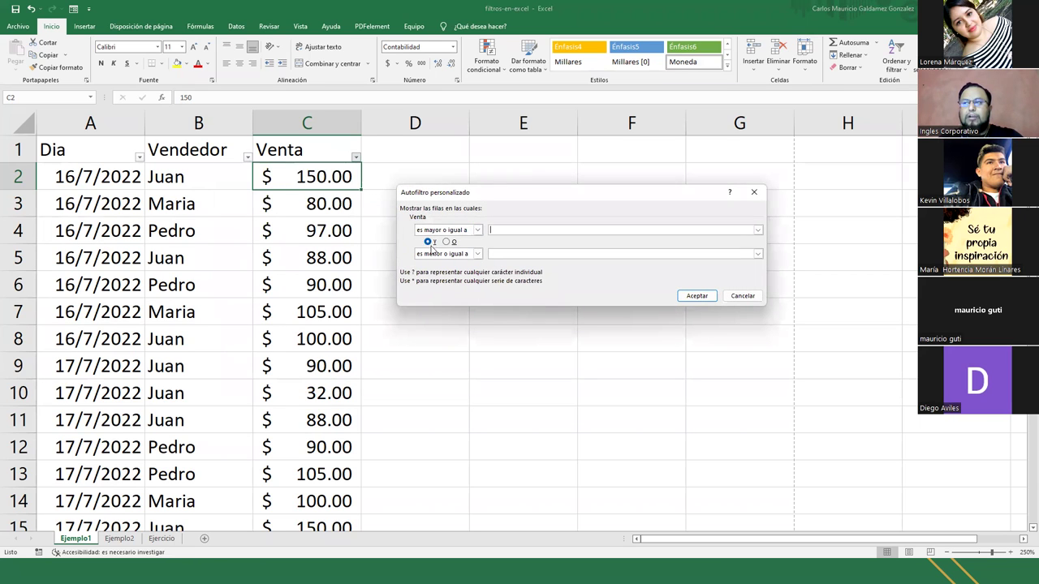
click(478, 231)
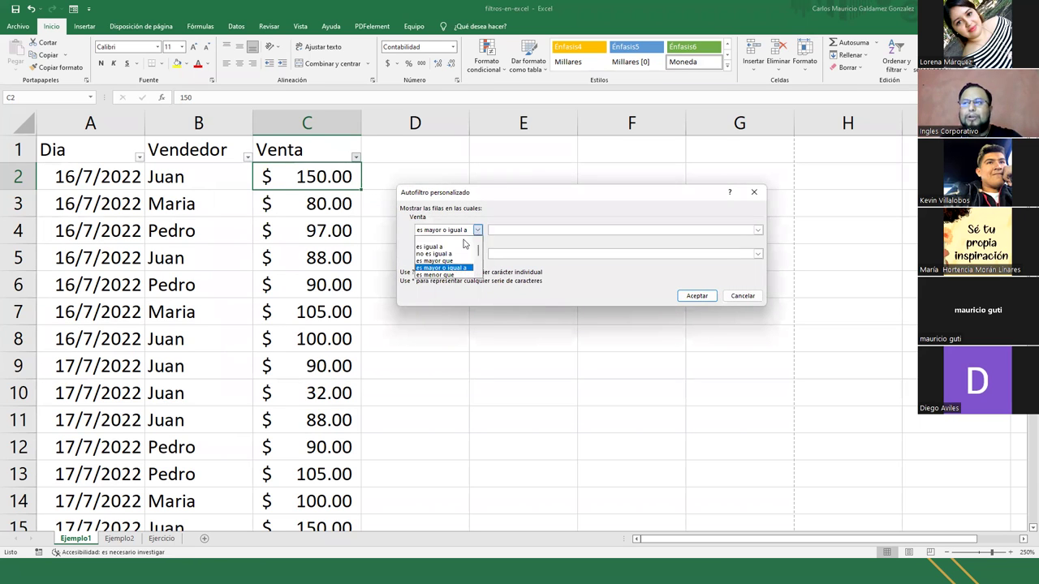
click(500, 232)
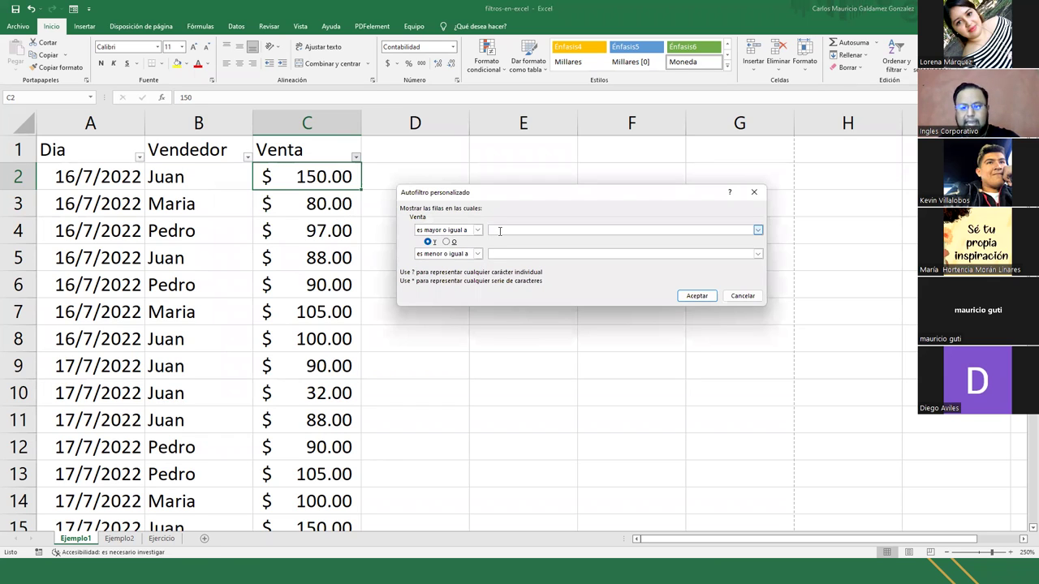
text(90)
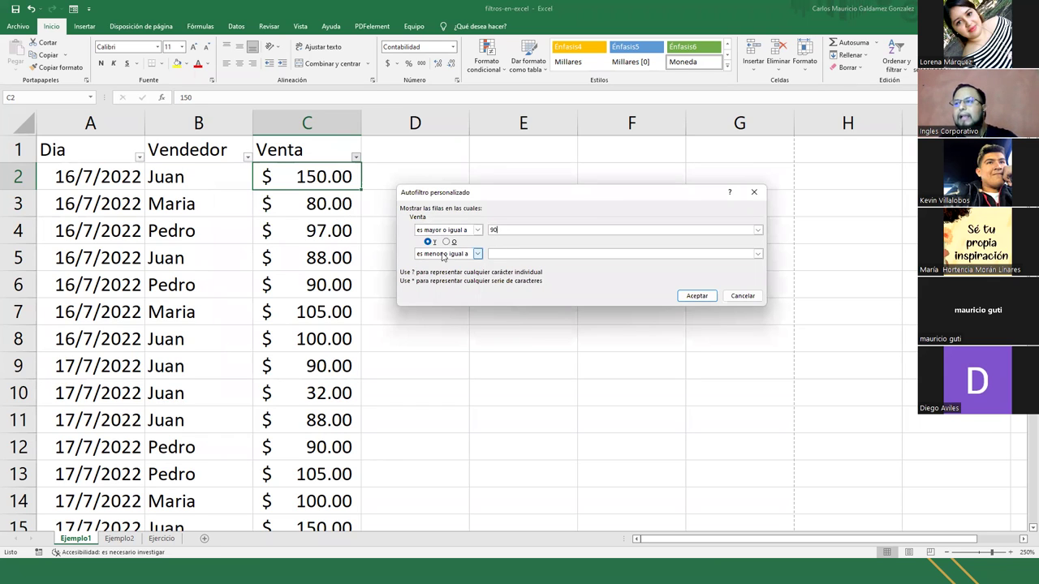
- Set the second Venta condition to "es menor o igual a" 110, joined with "Y", and apply the filter
click(501, 254)
text(110)
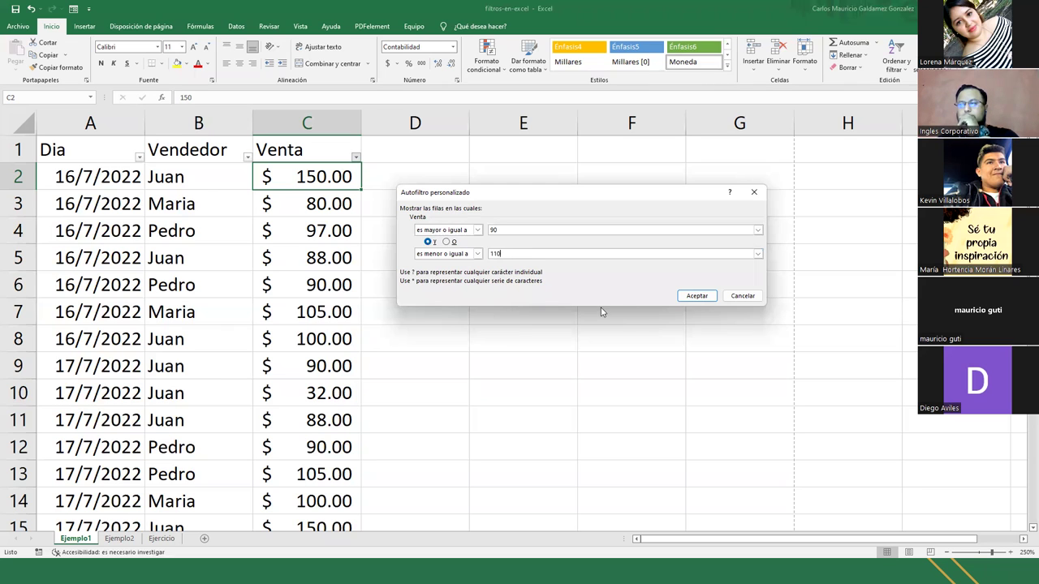
click(686, 296)
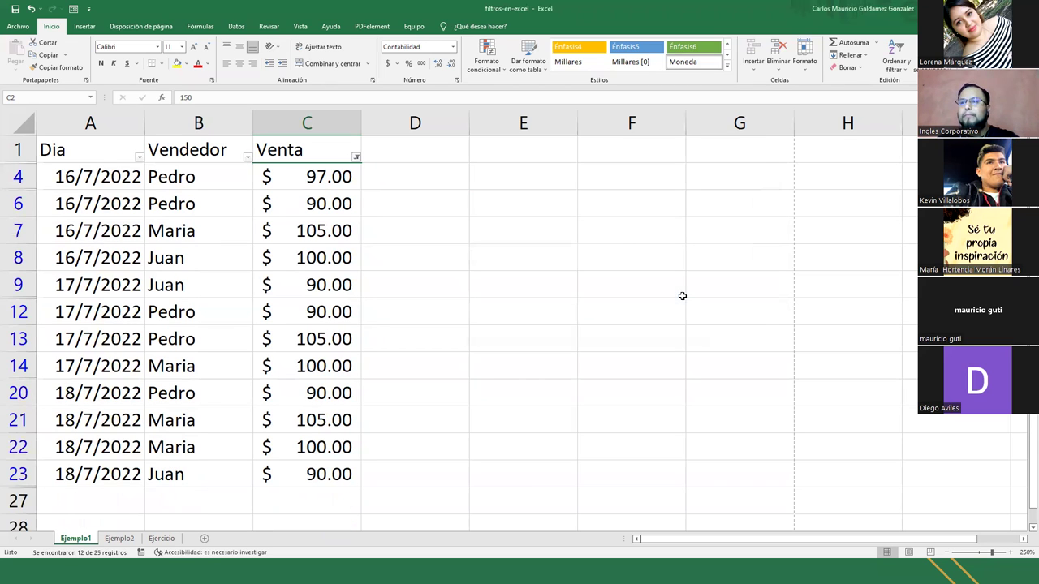
- Highlight the filtered seller names and Venta amounts from row 4 to row 23 for review
drag(209, 184, 206, 457)
drag(299, 181, 302, 468)
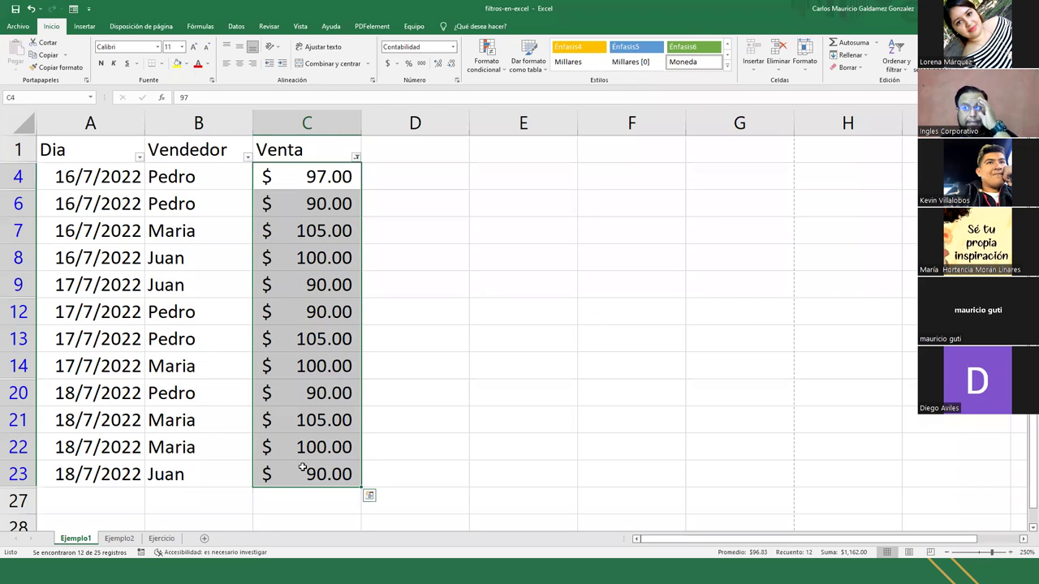
click(245, 246)
drag(280, 172, 290, 471)
- Check individual filtered Venta amounts against the range limits, picking out the 90.00 entries and the 100.00 and 105.00 pairs
click(330, 207)
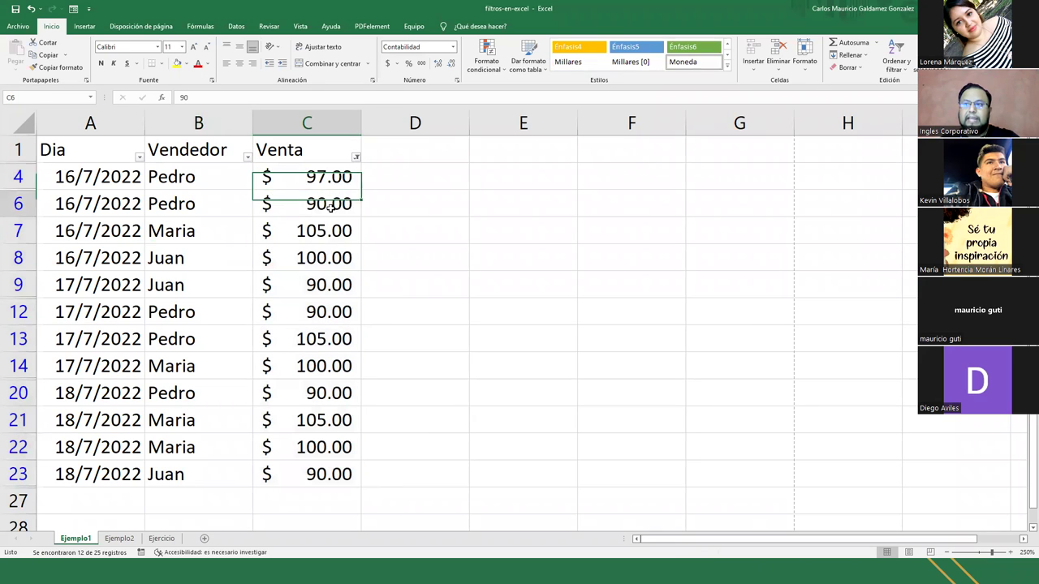
click(326, 286)
click(326, 311)
click(319, 396)
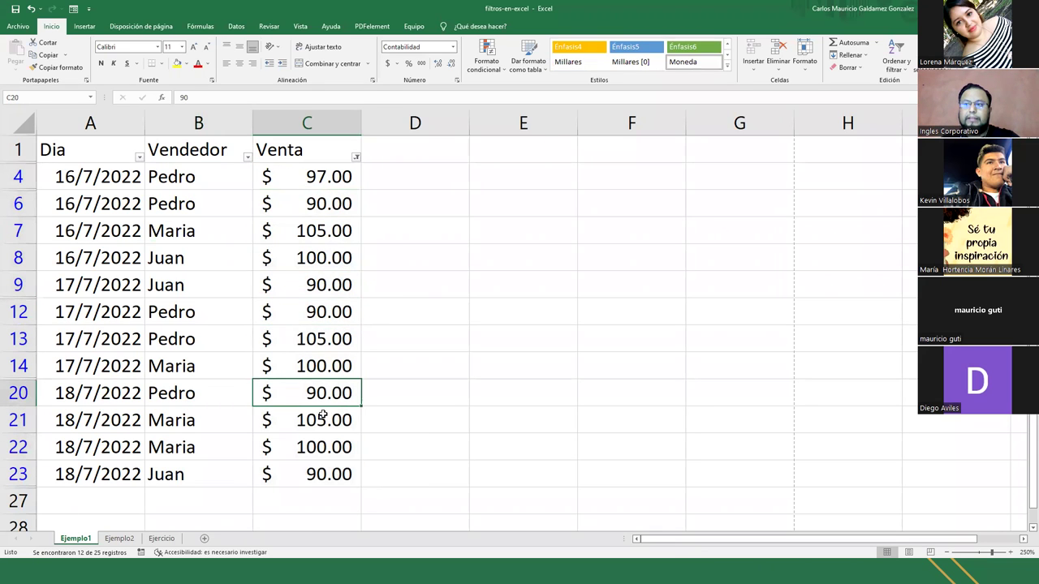
drag(326, 450, 301, 420)
click(317, 473)
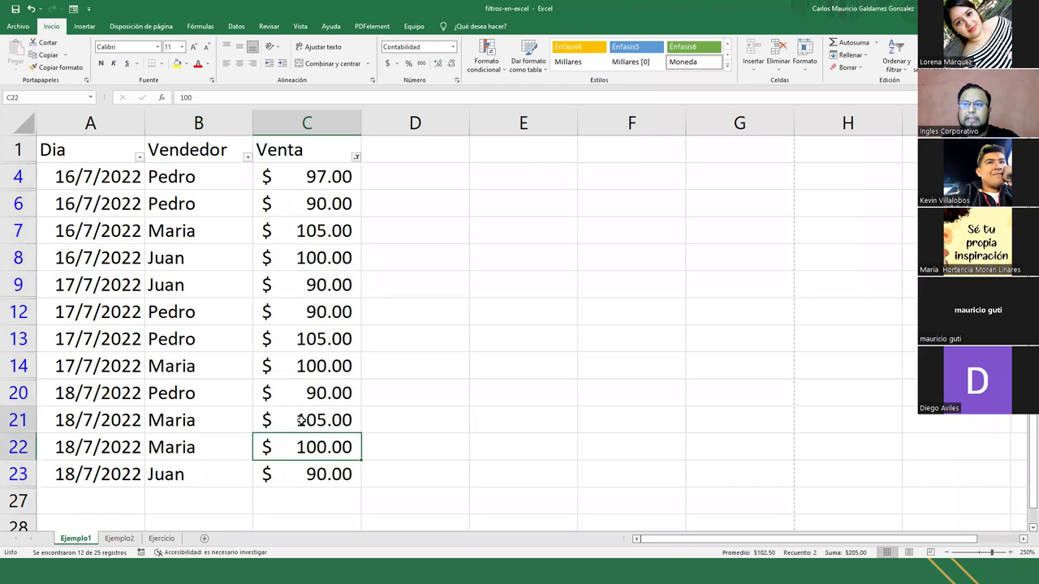
drag(299, 370, 297, 326)
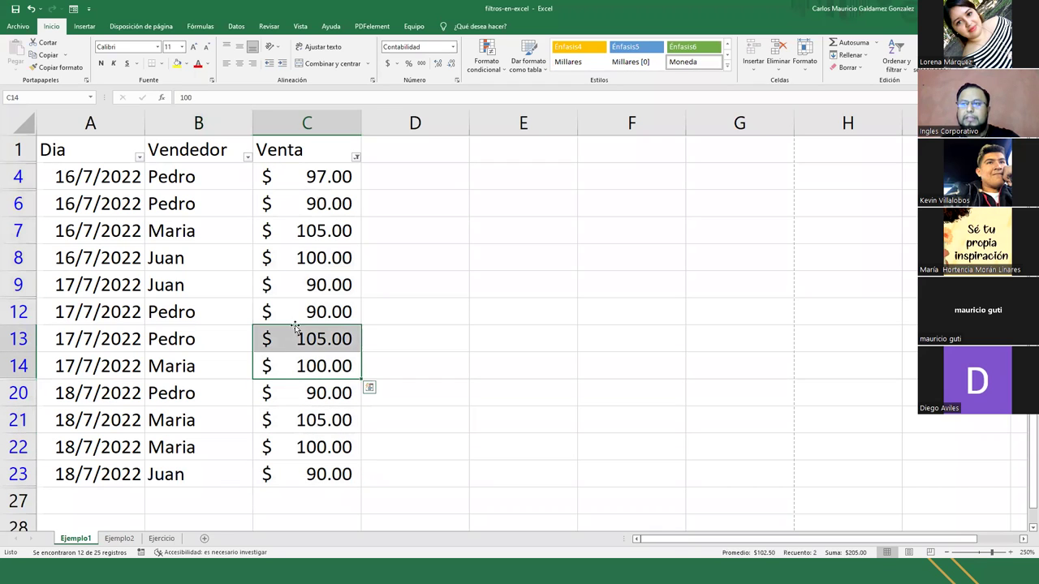
drag(303, 261, 295, 231)
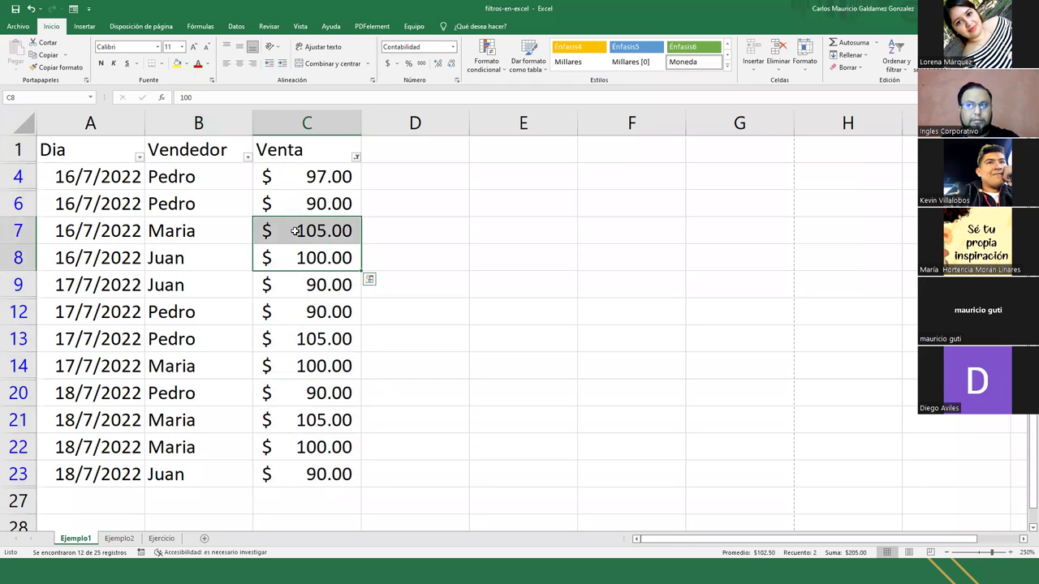
drag(180, 178, 296, 185)
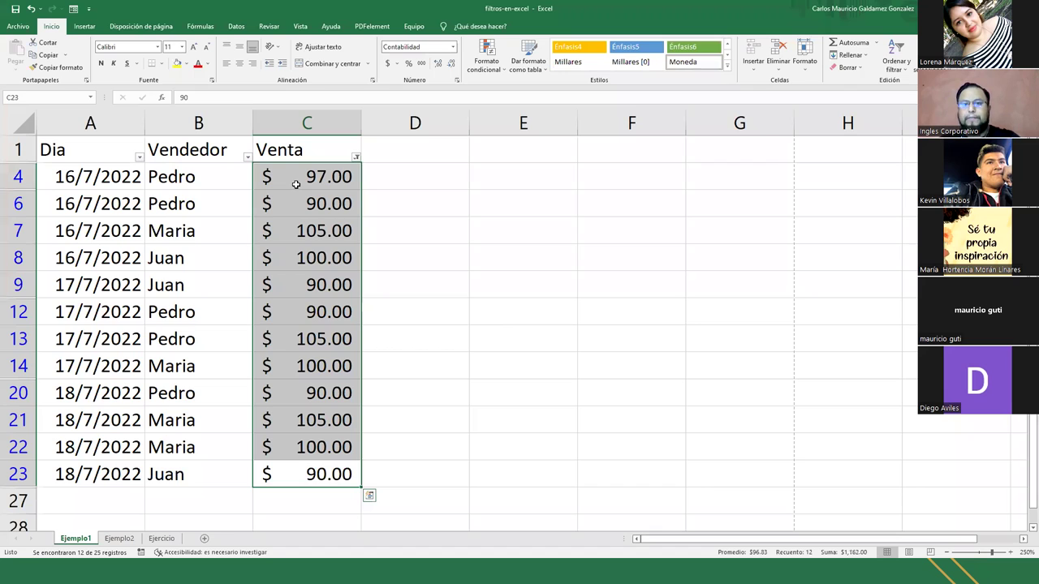
click(296, 184)
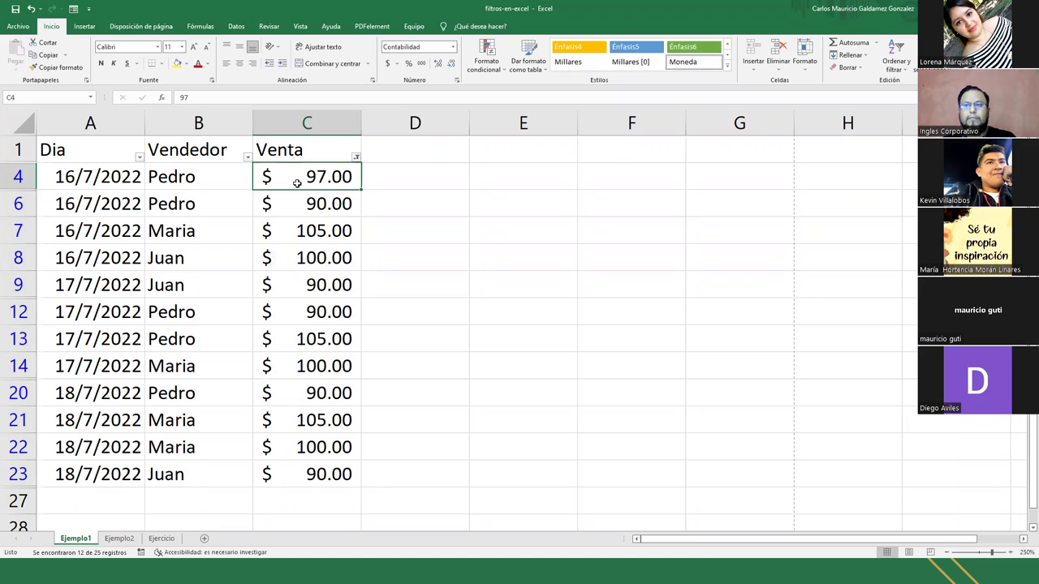
- Remove the 90 to 110 range filter from the Venta column so all sales rows show again
click(356, 157)
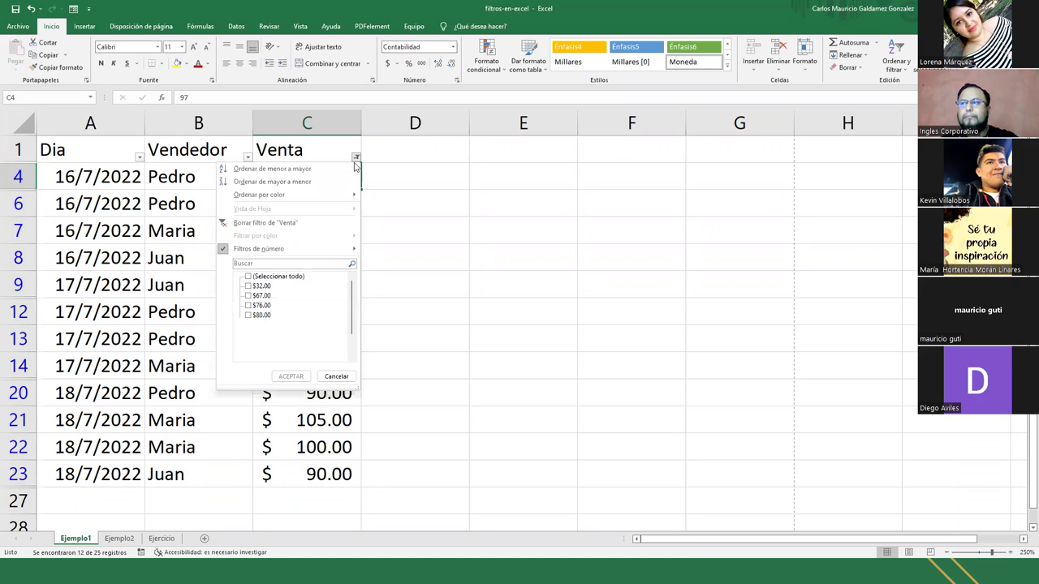
click(248, 224)
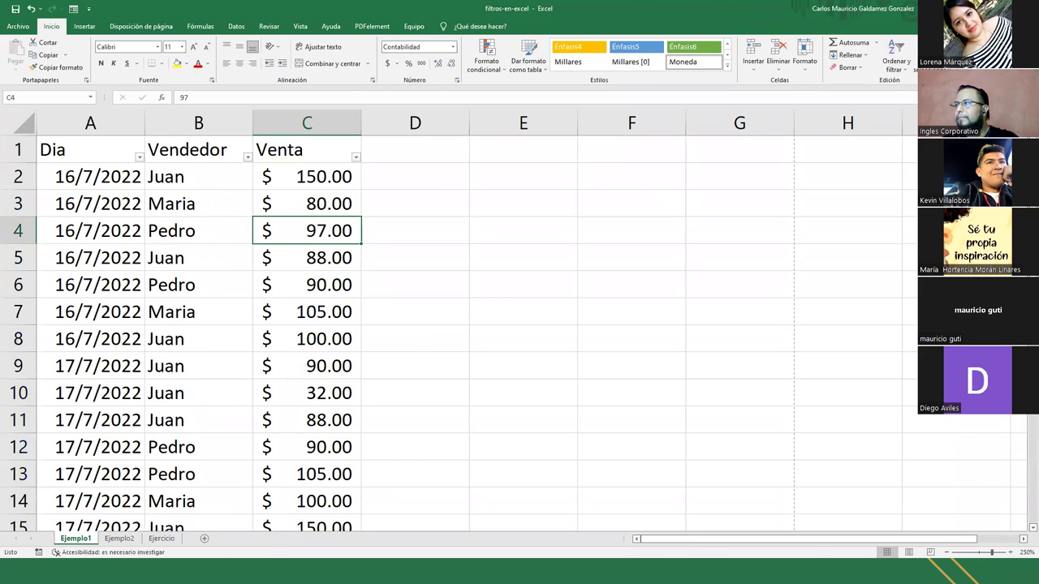
- Switch to the Excel filters slideshow and advance past the Vendedor filter example to the "Filtros" slide
key(alt+Tab)
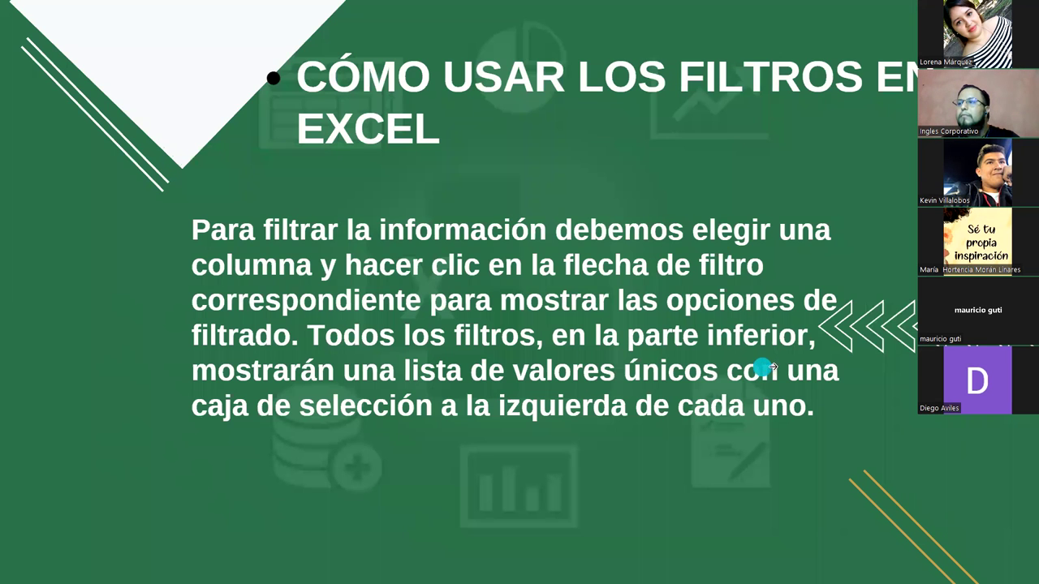
click(884, 273)
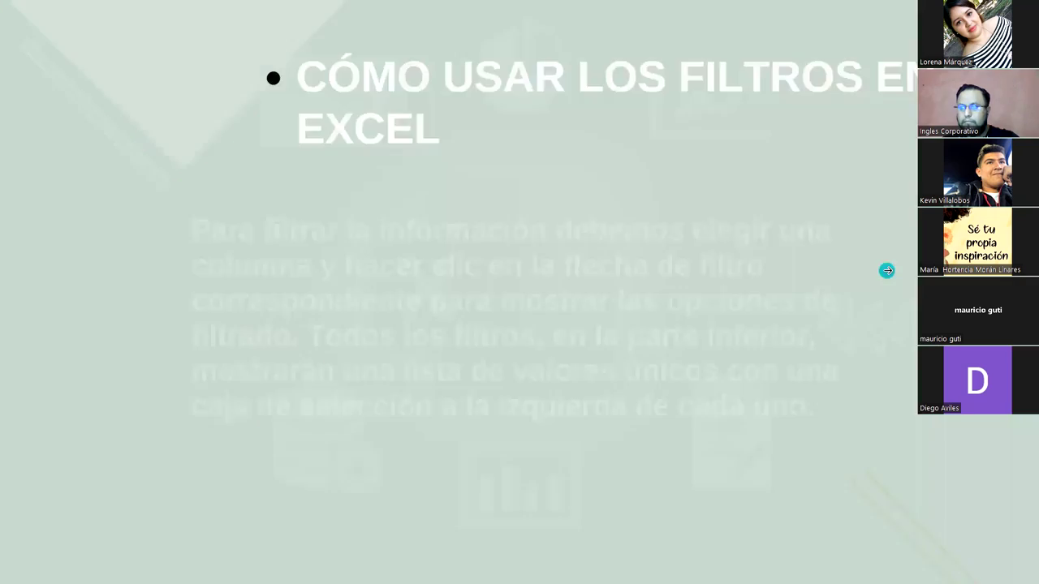
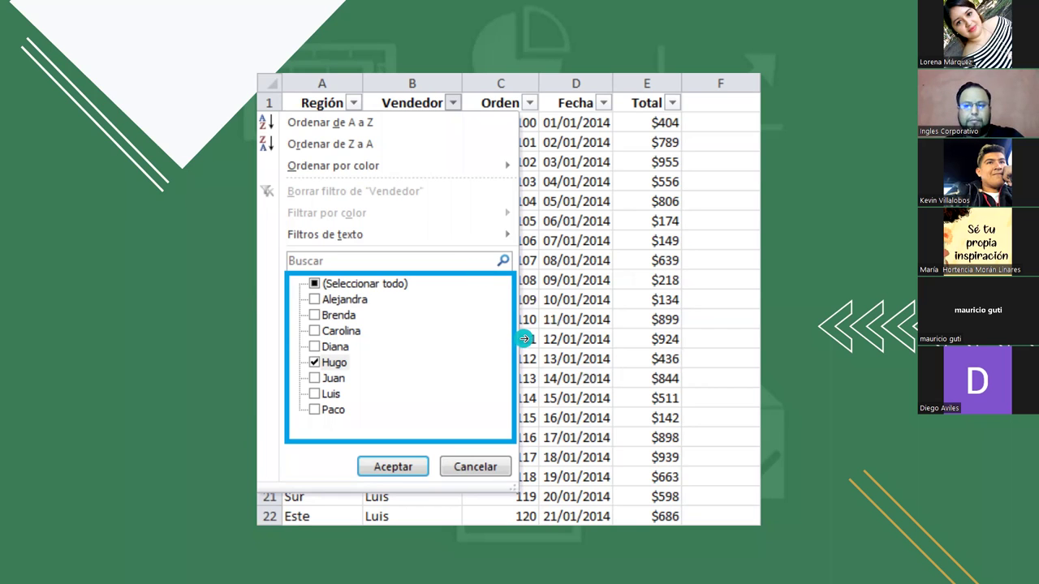
click(849, 299)
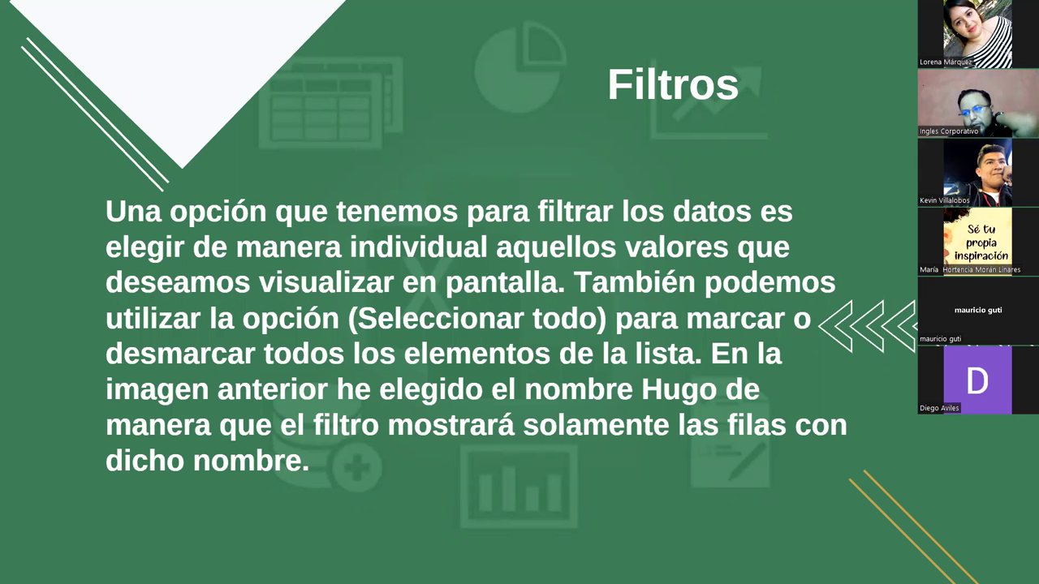
key(Right)
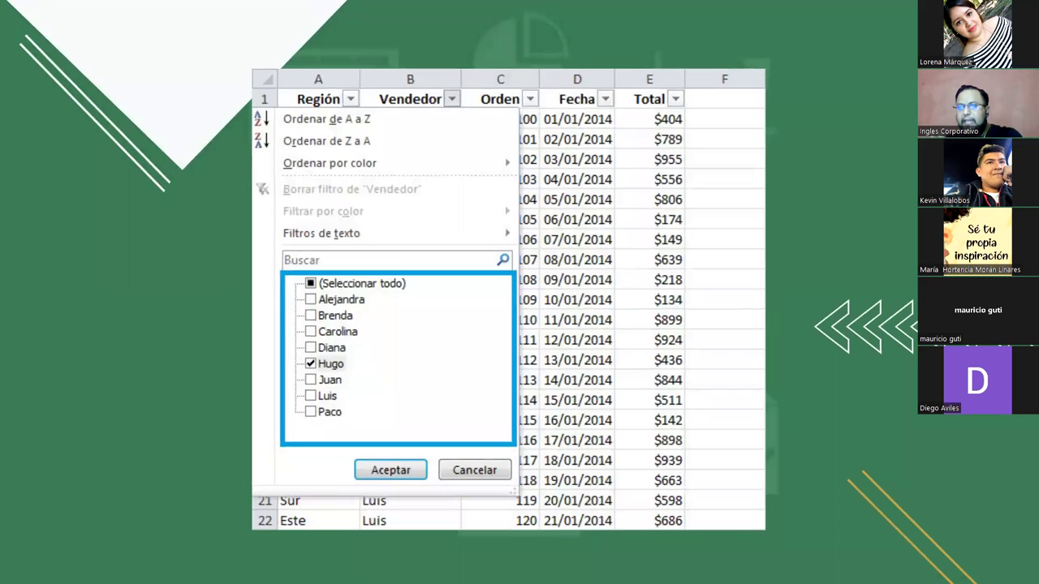
key(Right)
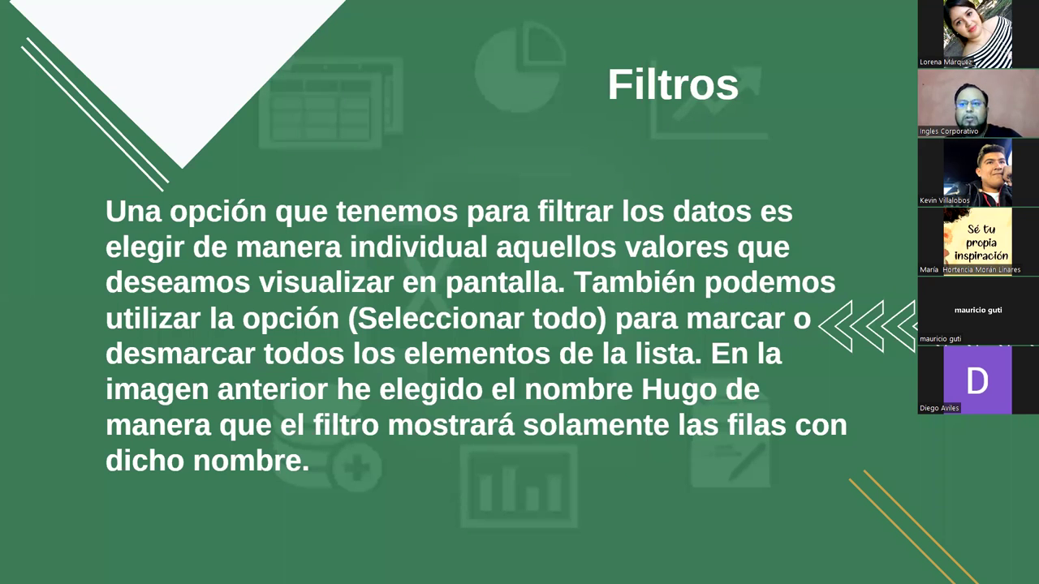
key(Right)
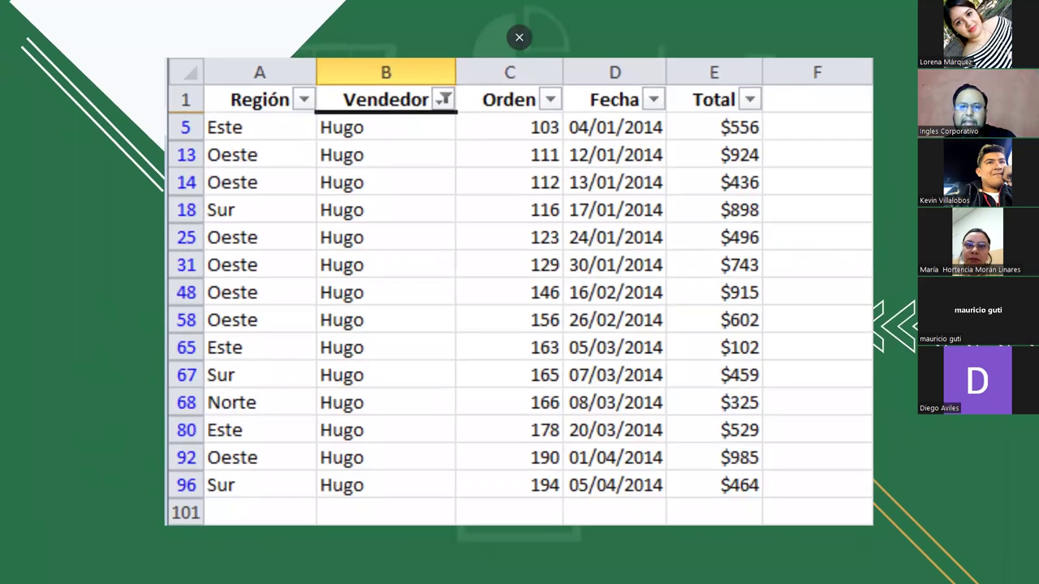
drag(317, 82, 460, 116)
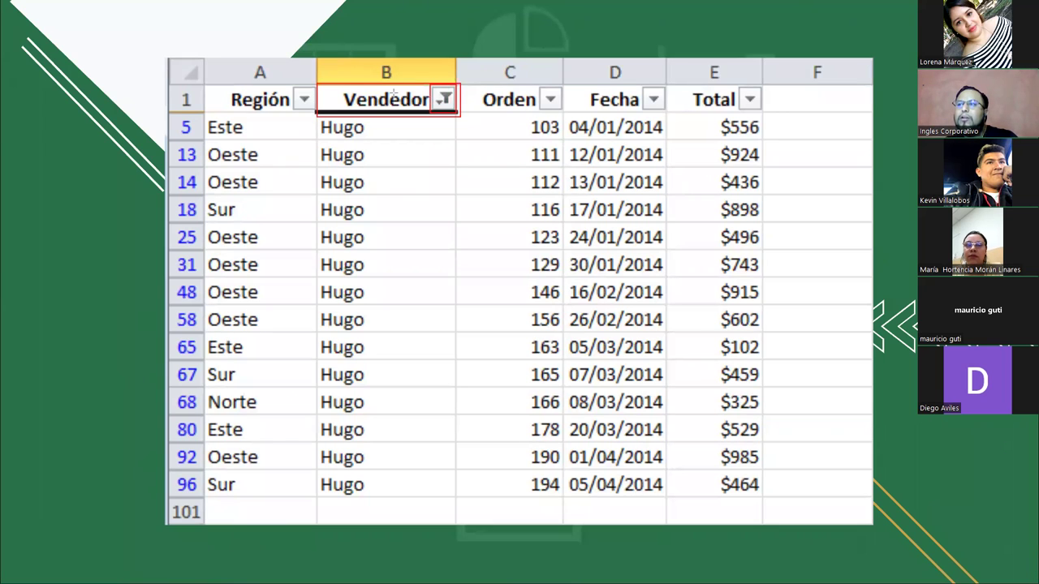
drag(339, 90, 429, 97)
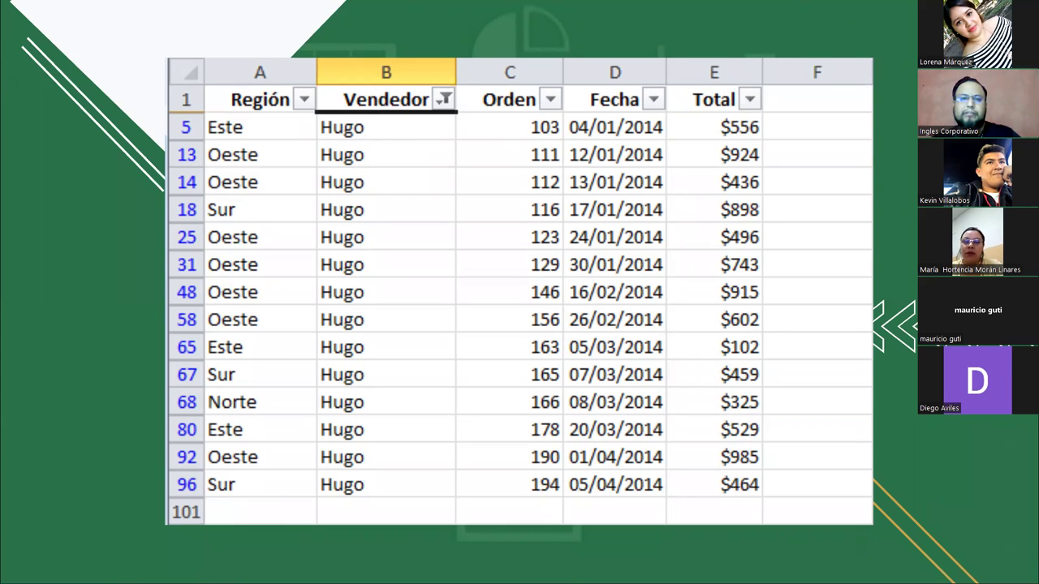
click(891, 296)
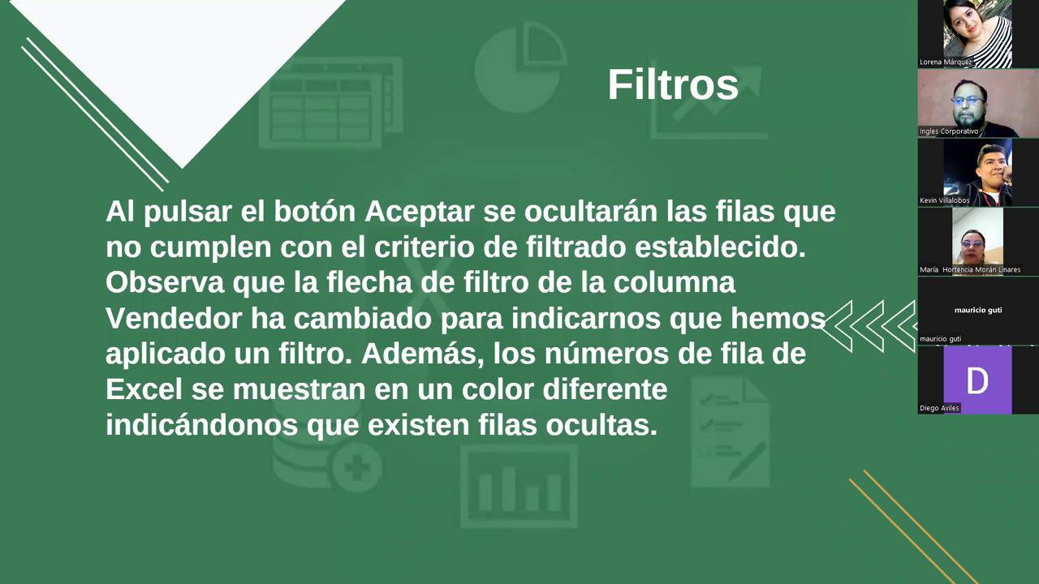
key(Right)
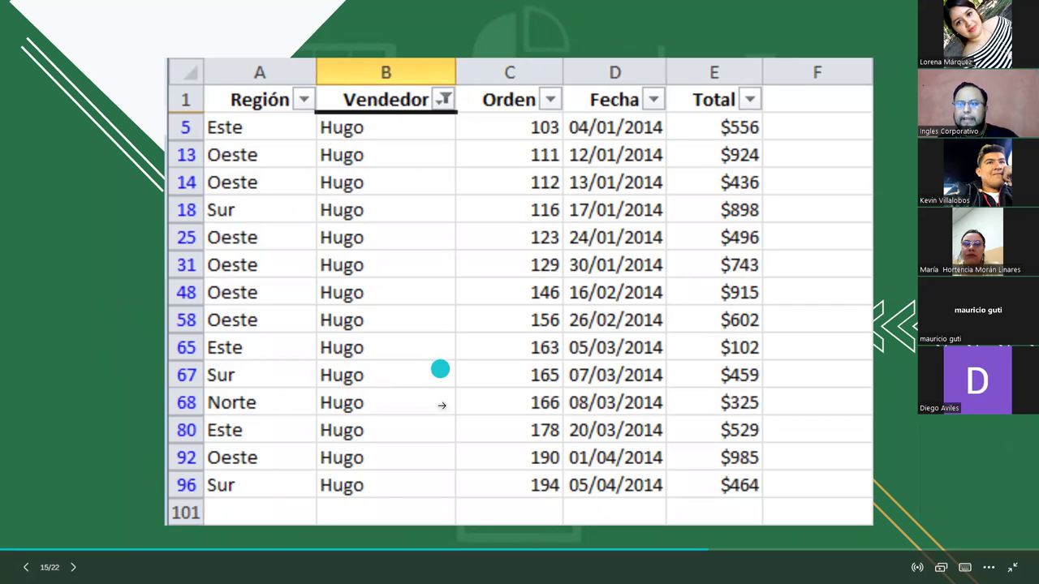
click(772, 290)
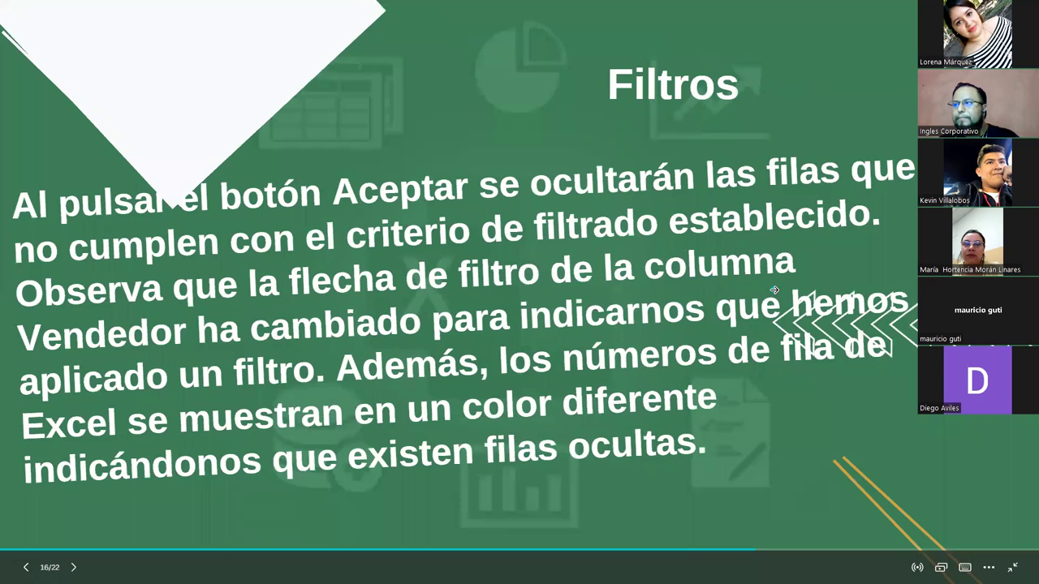
click(700, 290)
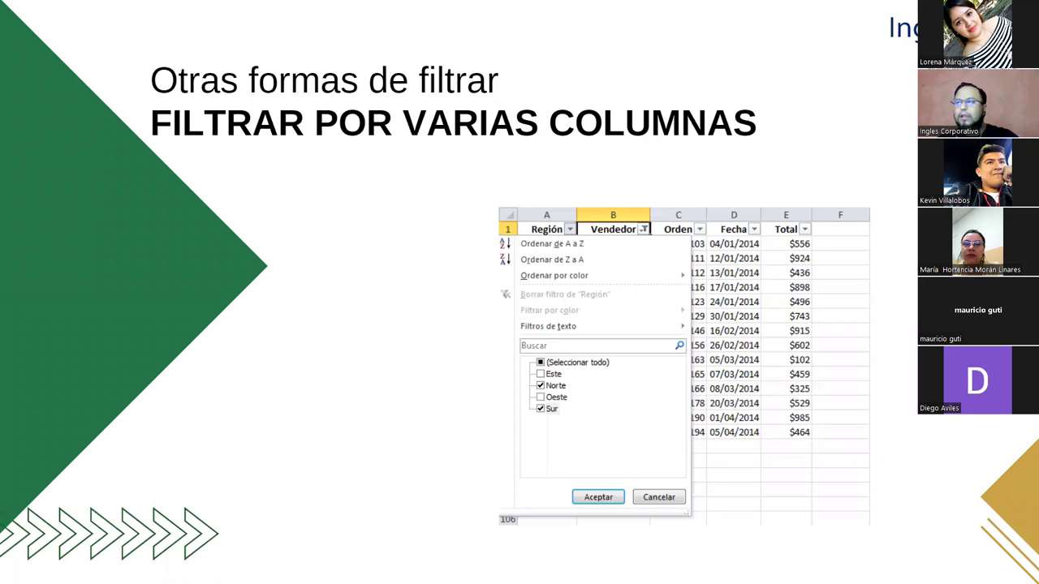
click(655, 200)
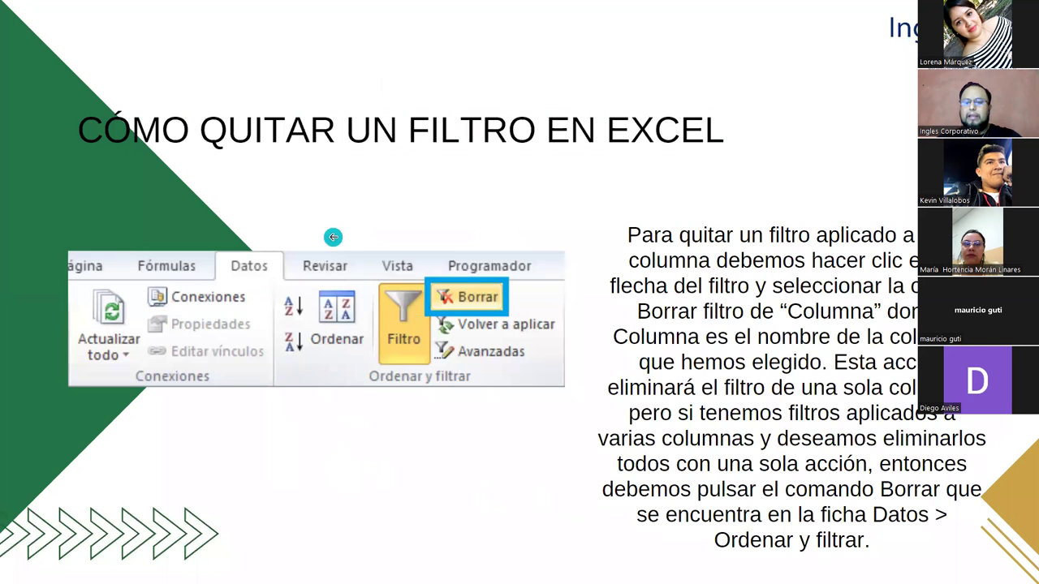
click(333, 237)
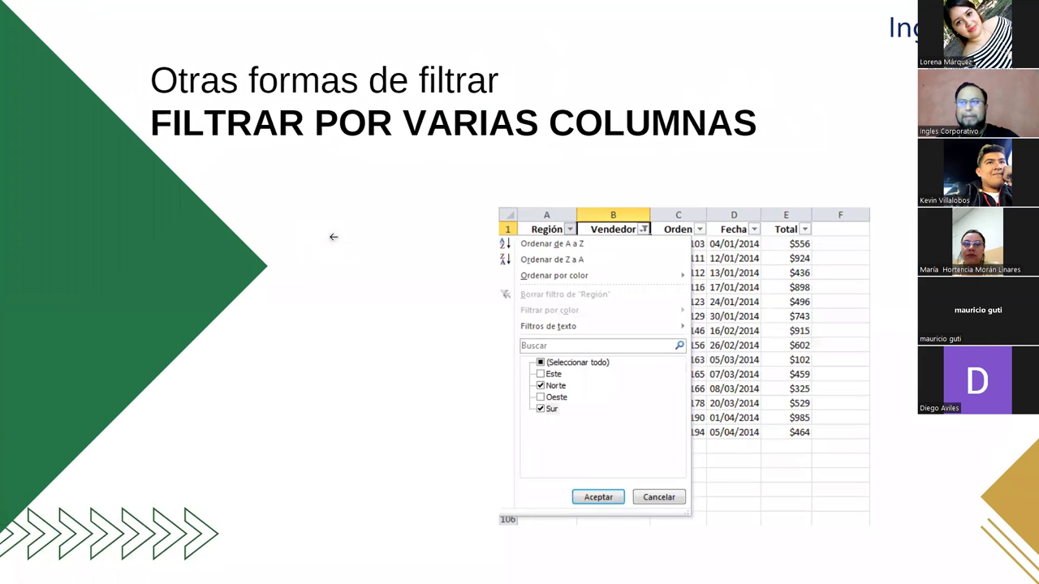
- Switch to the filtros-en-excel workbook in Excel and select the Dia header cell on the Ejemplo1 sheet
key(alt+Tab)
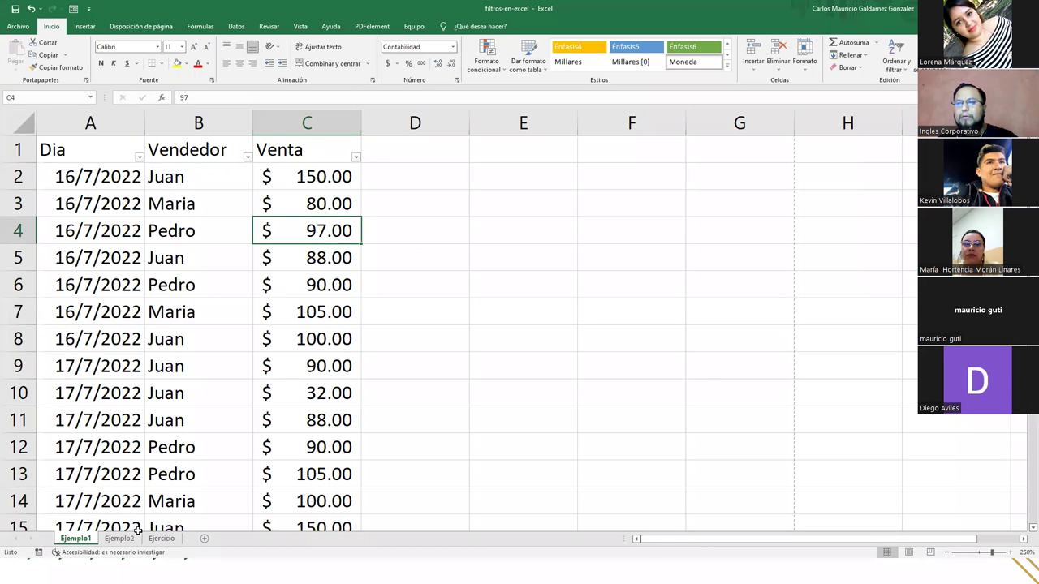
ctrl+scroll(164, 388, up, 1)
scroll(165, 387, down, 1)
scroll(187, 325, up, 1)
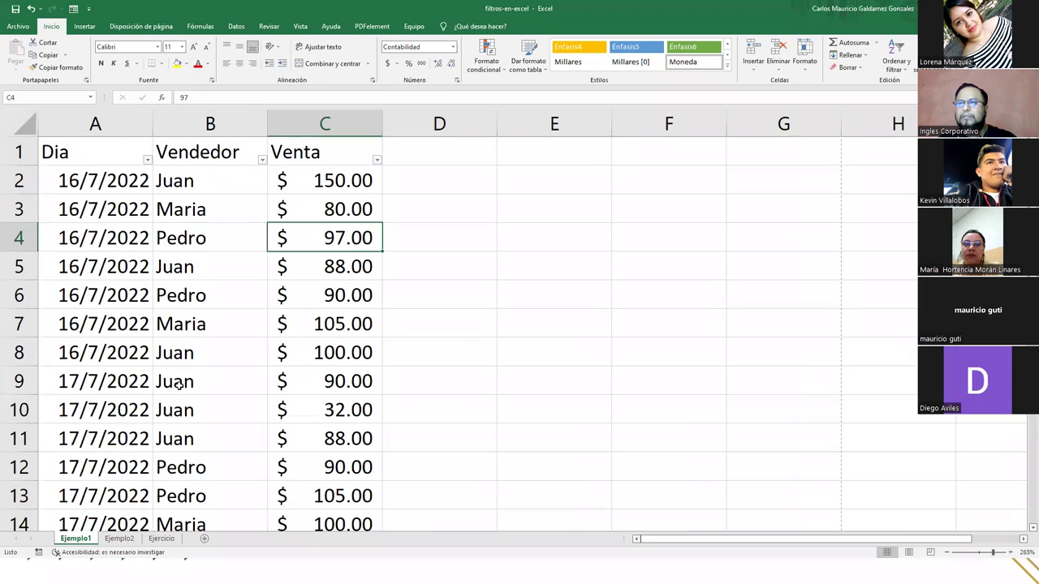
click(129, 161)
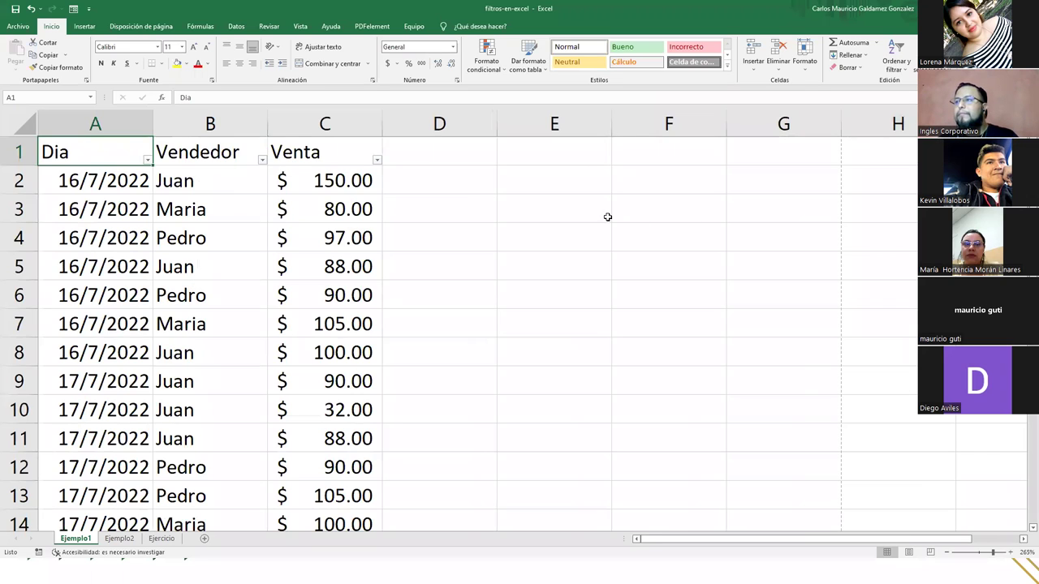
- Enter the note "Información de las Ventas del" in cell E3 beside the sales table
click(581, 214)
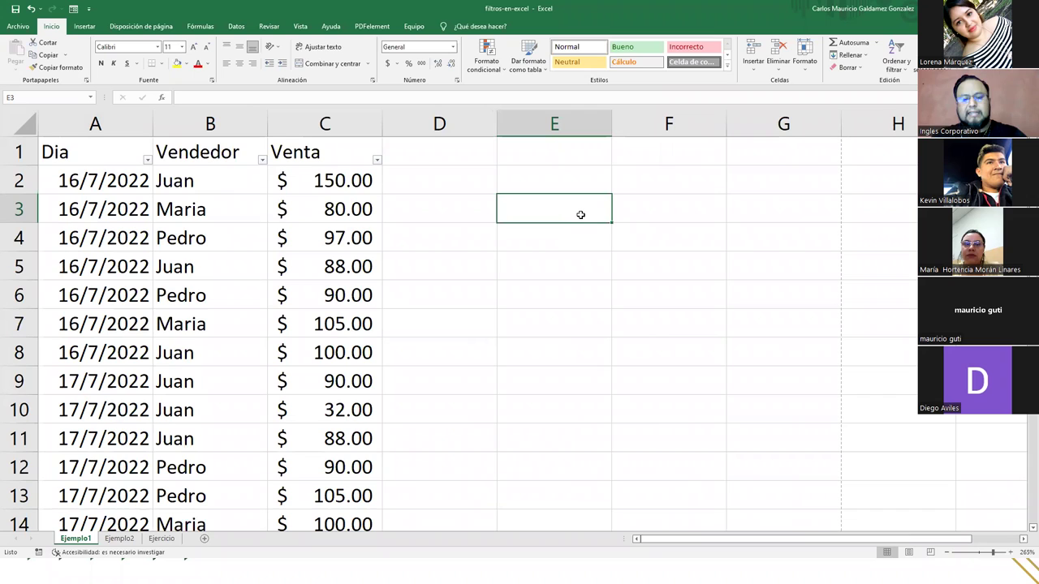
text(Informa)
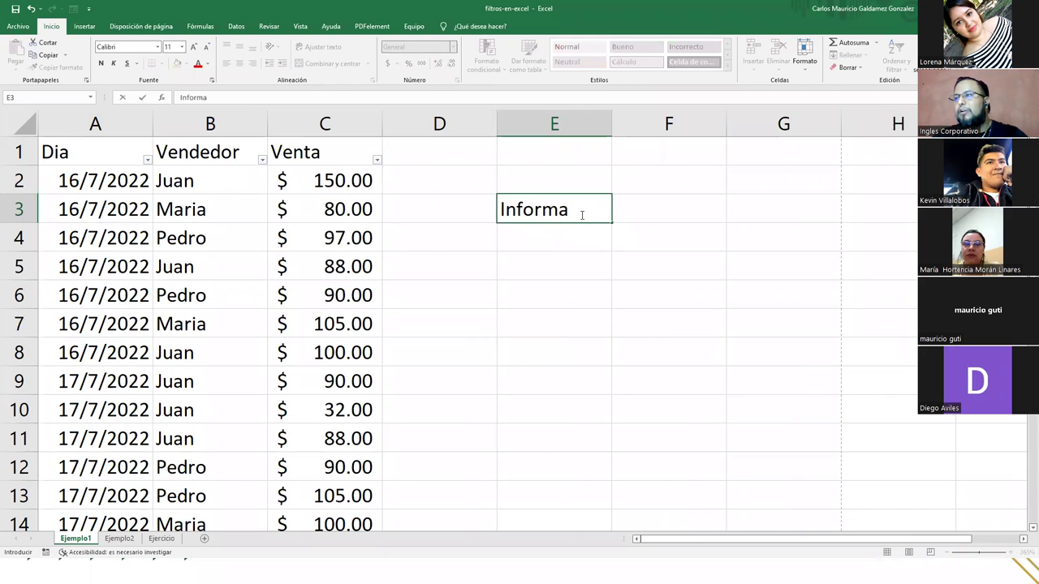
text(ción del)
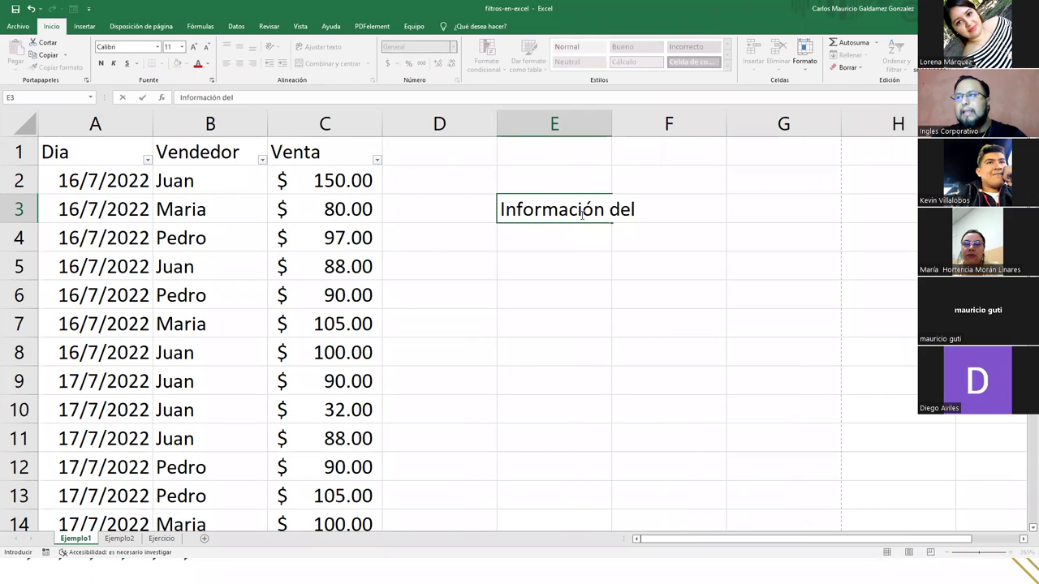
key(BackSpace)
text(las Ve)
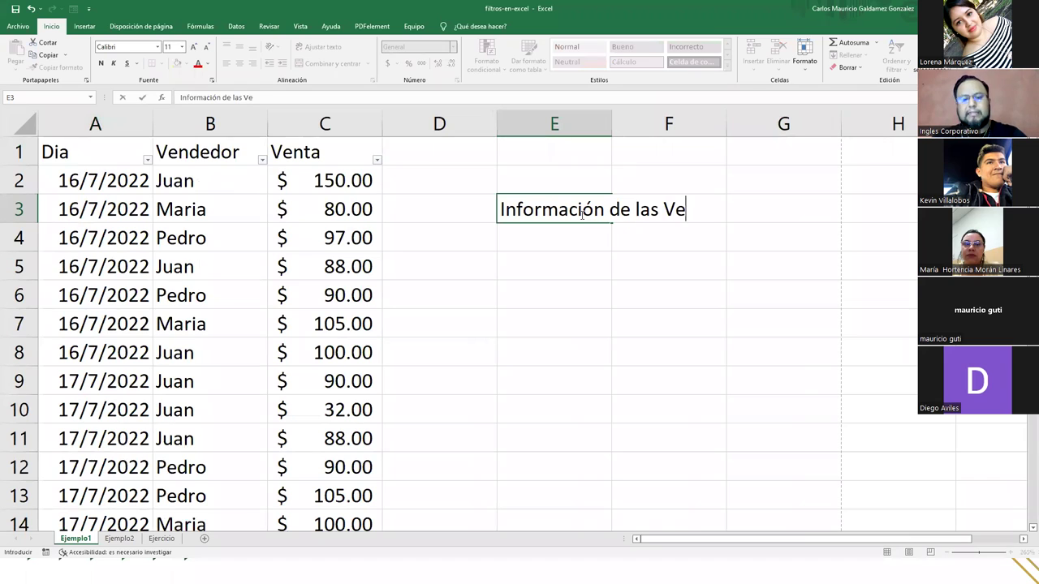
text(ntas del)
key(Return)
- Enter "Dia 17-7-22 Del vendedor" followed by the seller's name in cell E4
text(Dia 17)
key(BackSpace)
text(-7-22 Del vendedor Pedro)
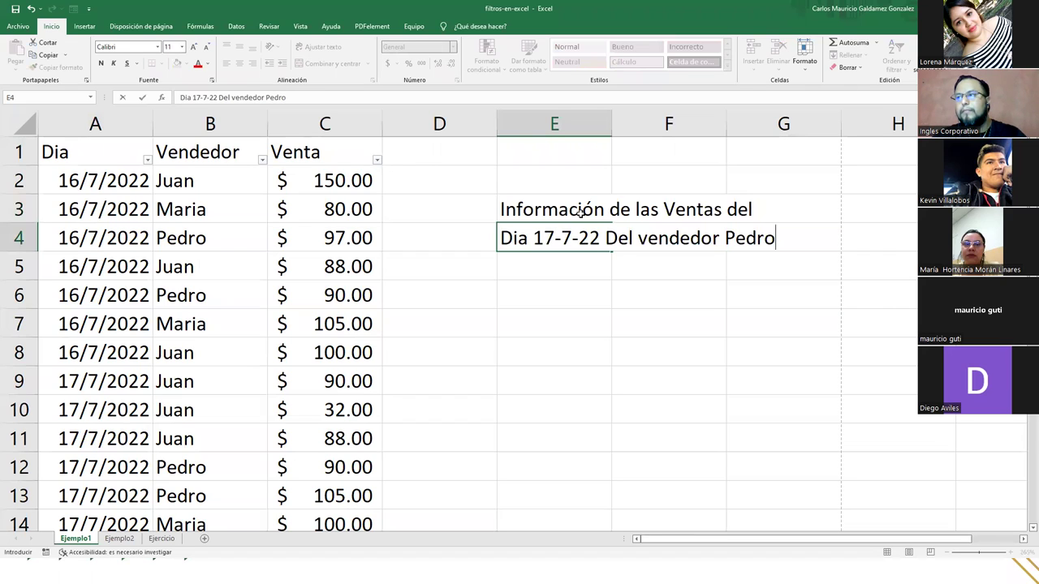
key(Return)
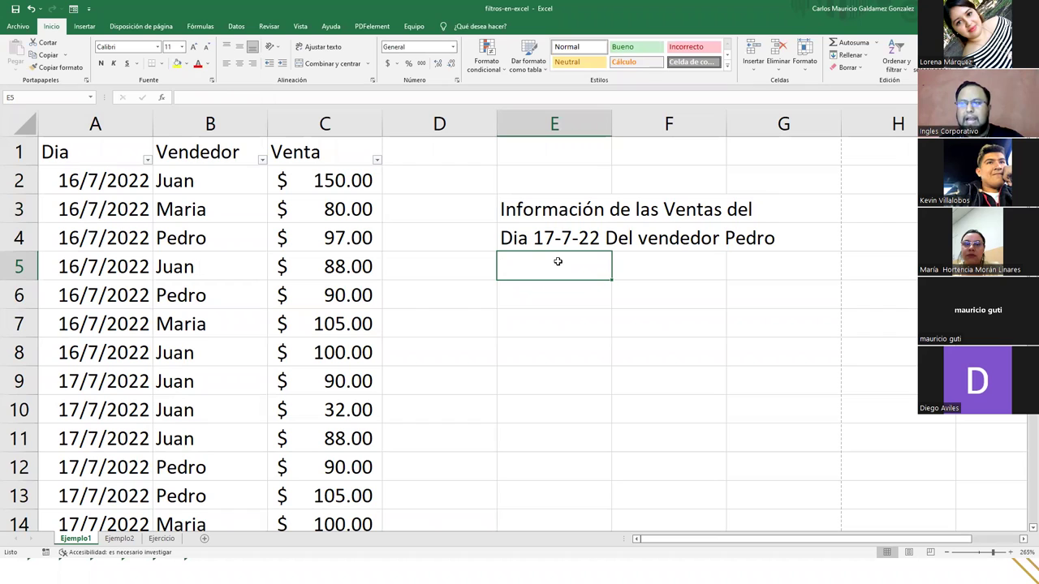
- Compare the Dia and Vendedor column headers with the date and seller requested in the note in E3 and E4
click(102, 151)
click(191, 152)
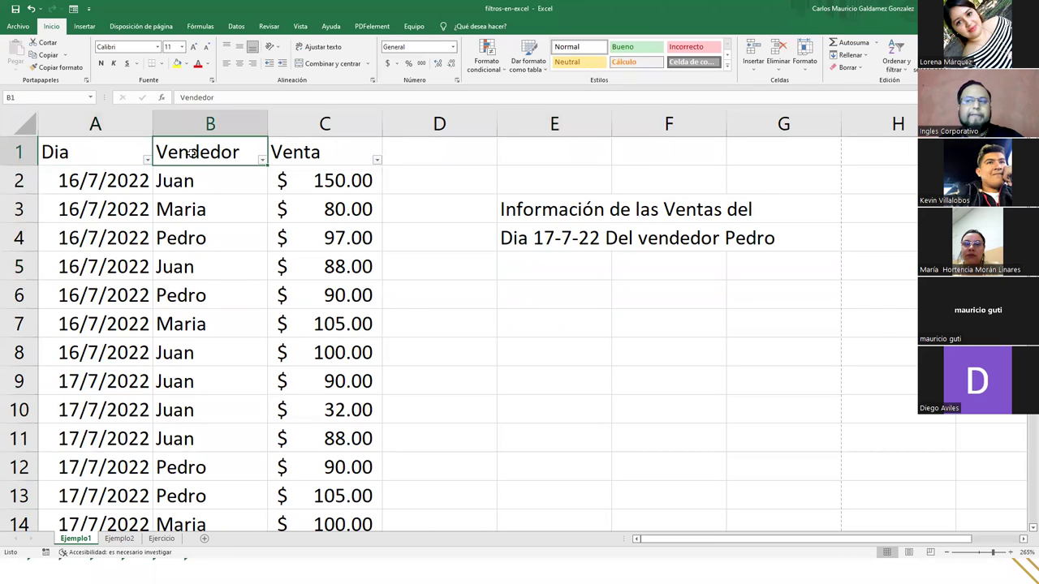
click(513, 213)
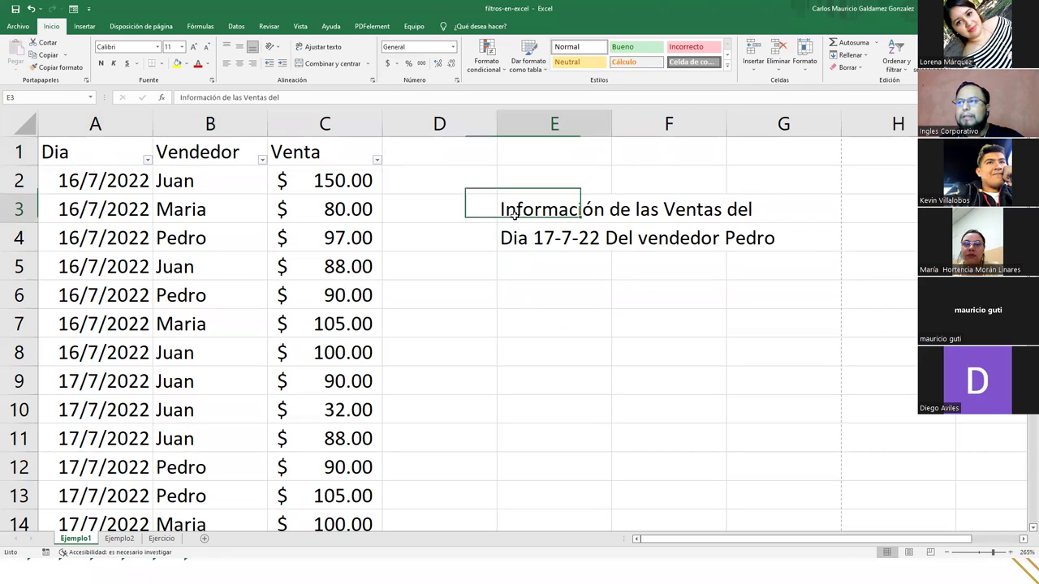
click(541, 241)
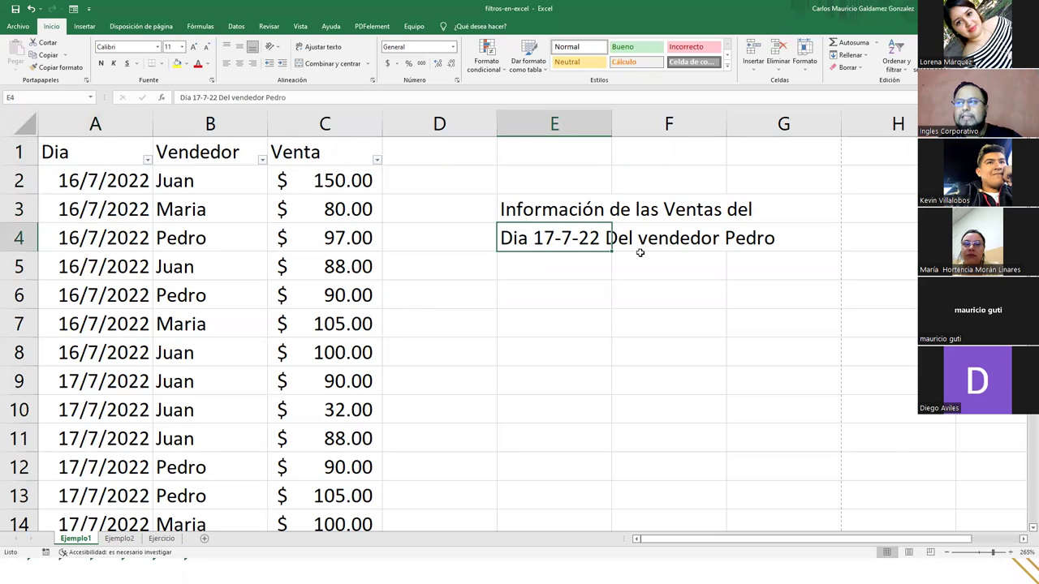
double_click(748, 246)
text(Pedro)
click(638, 271)
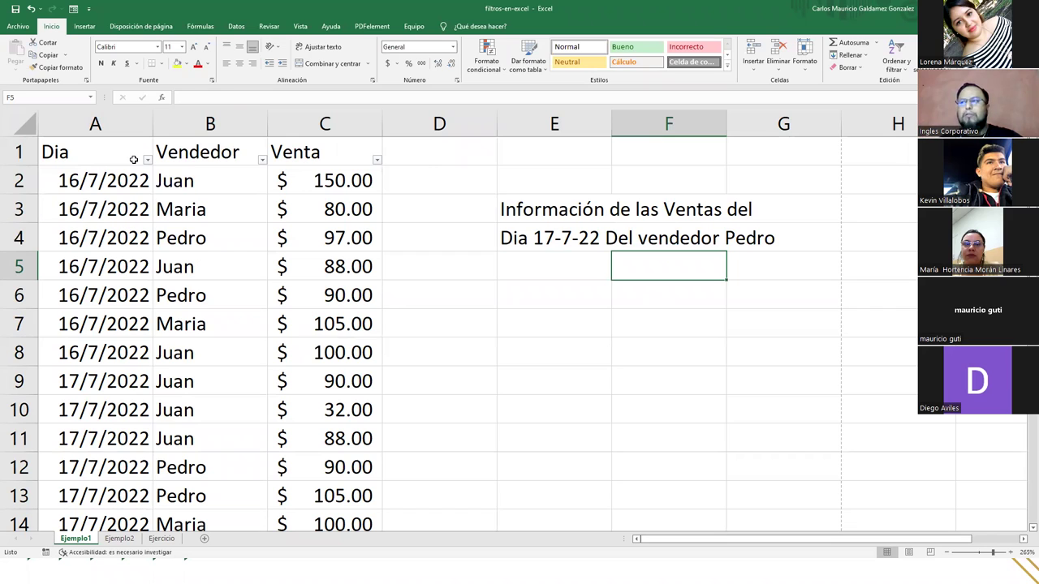
click(527, 213)
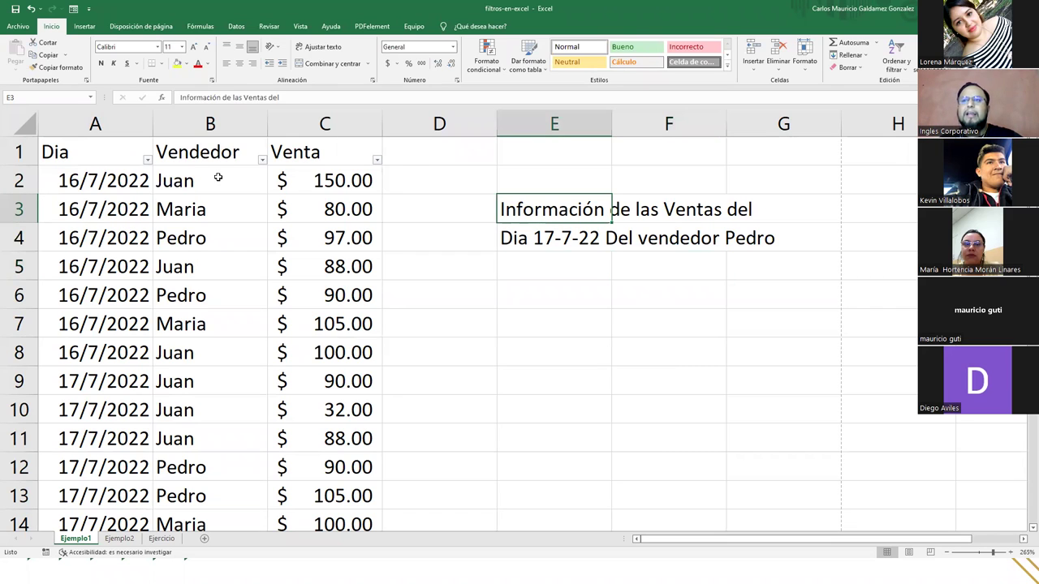
- Filter the Dia column to show only 17 July 2022, excluding days 16 and 18
click(148, 160)
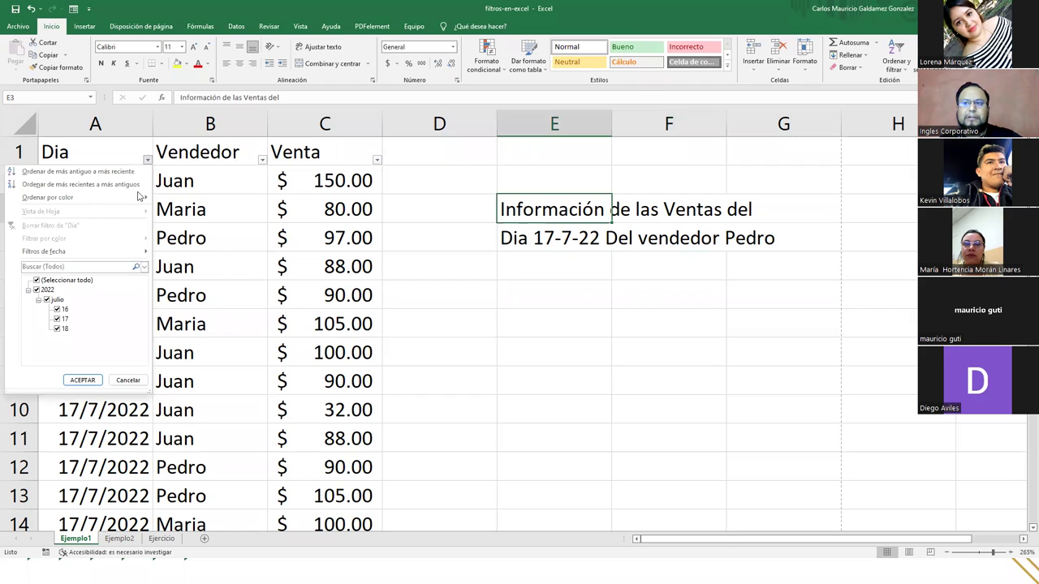
click(56, 309)
click(57, 328)
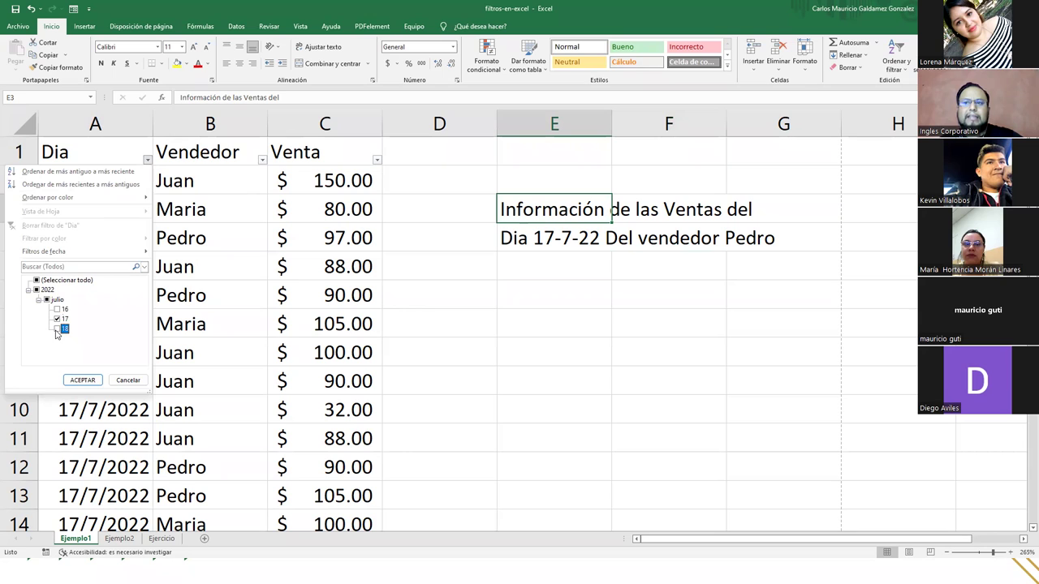
click(77, 380)
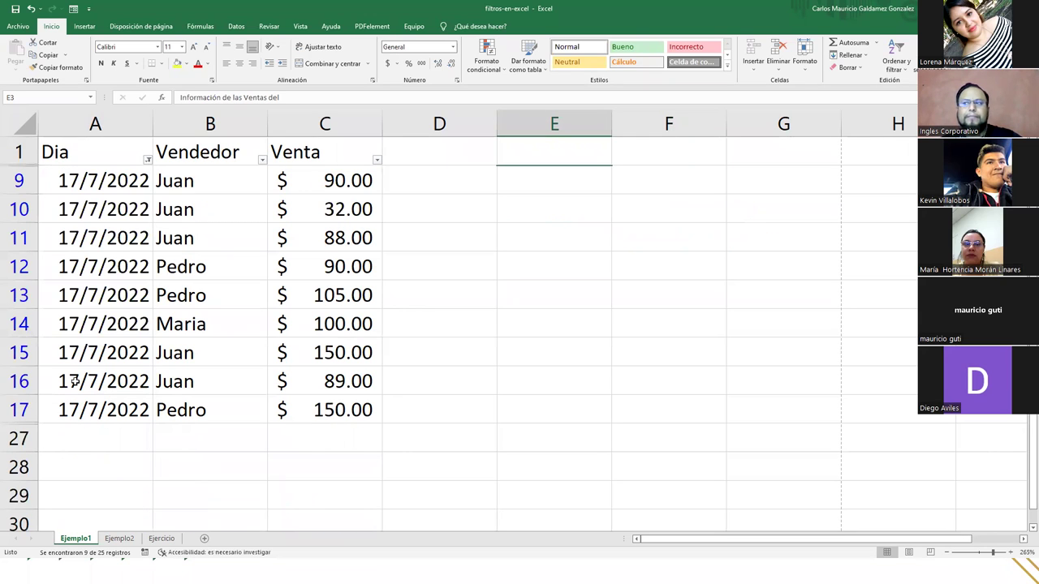
click(513, 169)
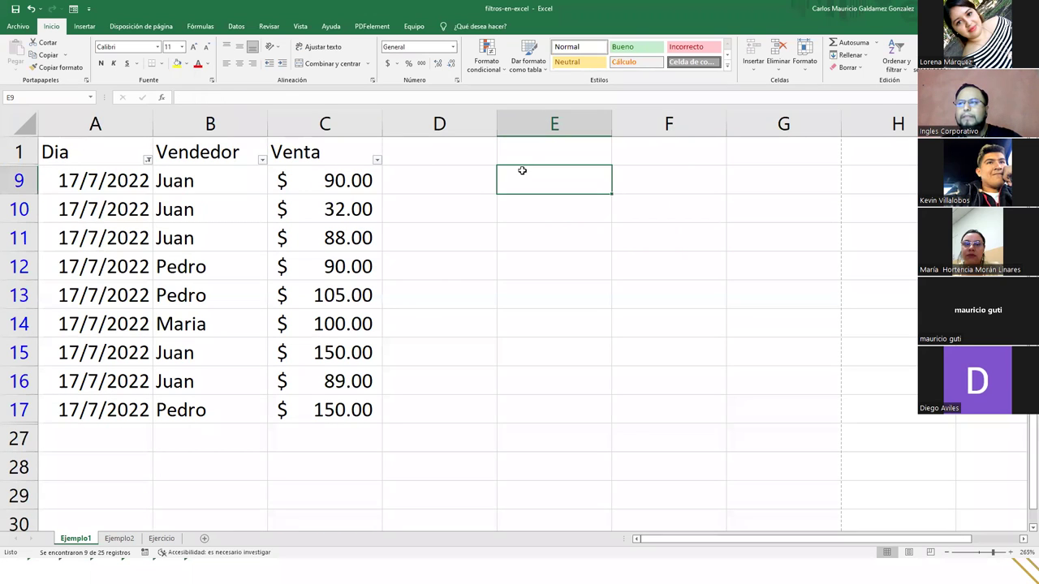
- Filter the Vendedor column to show only the seller named in the note, excluding the other two sellers
click(263, 161)
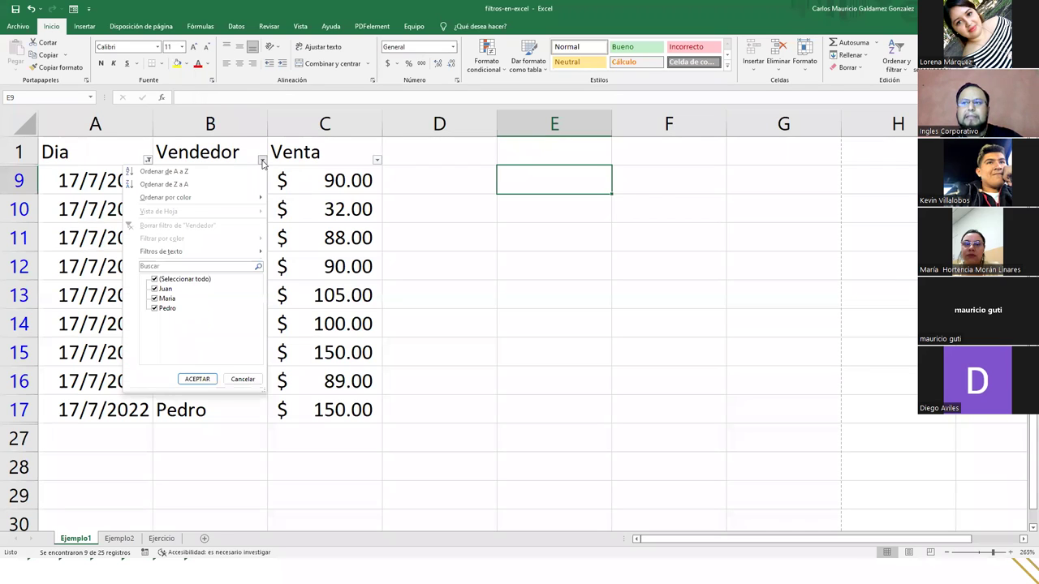
click(155, 289)
click(155, 299)
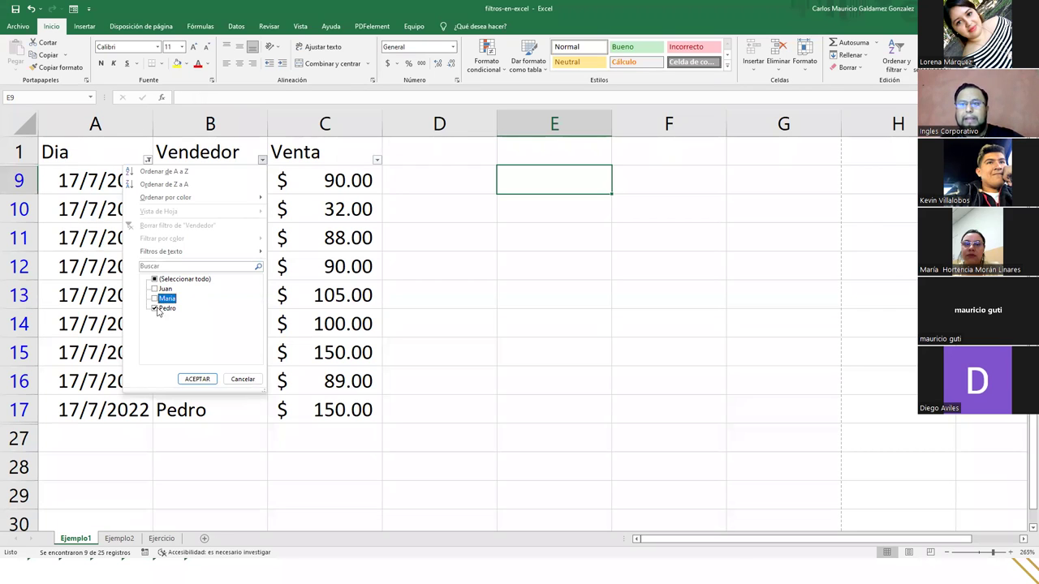
click(198, 379)
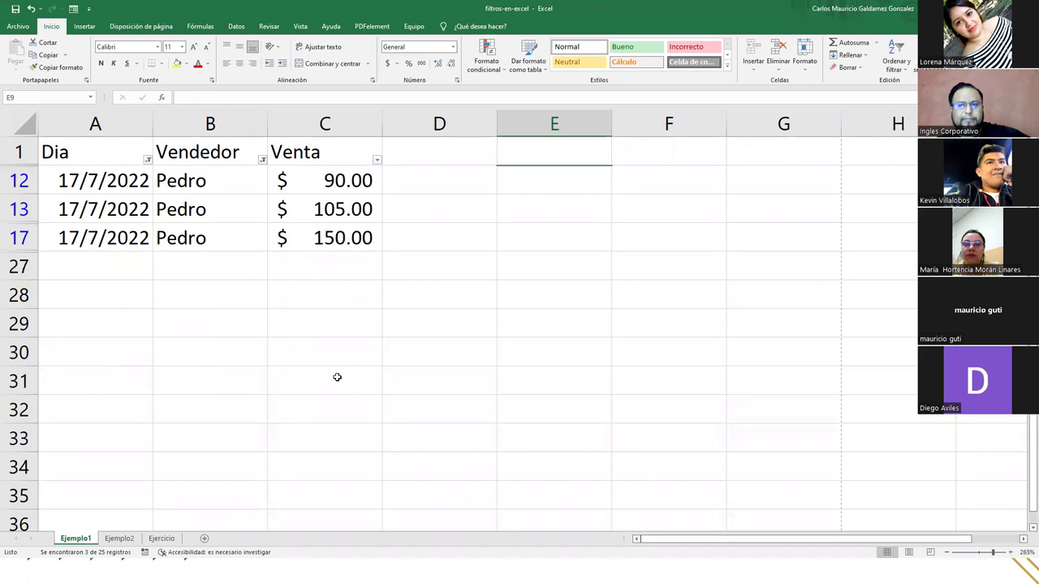
drag(58, 154, 303, 235)
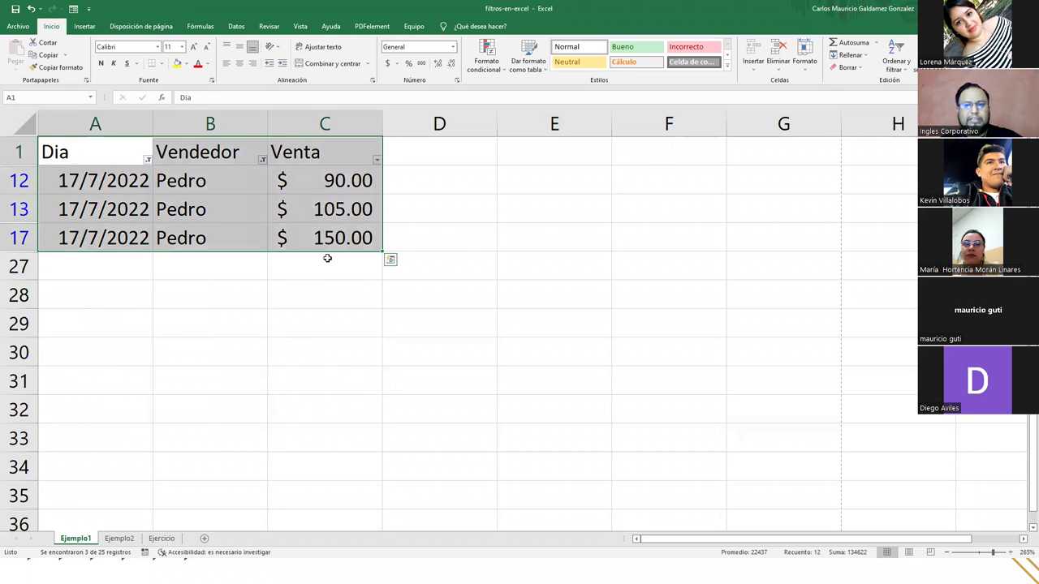
click(299, 218)
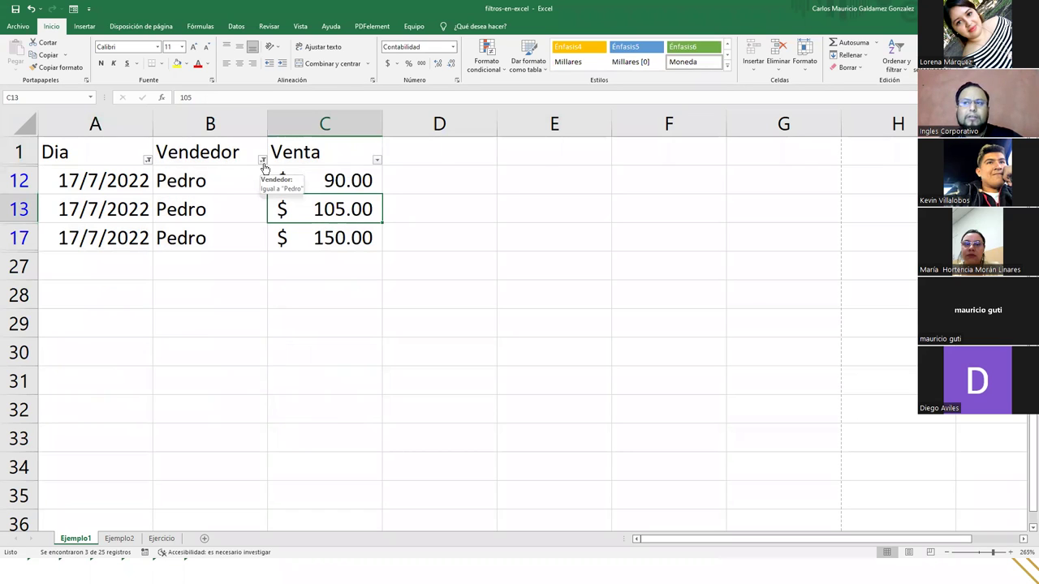
click(123, 178)
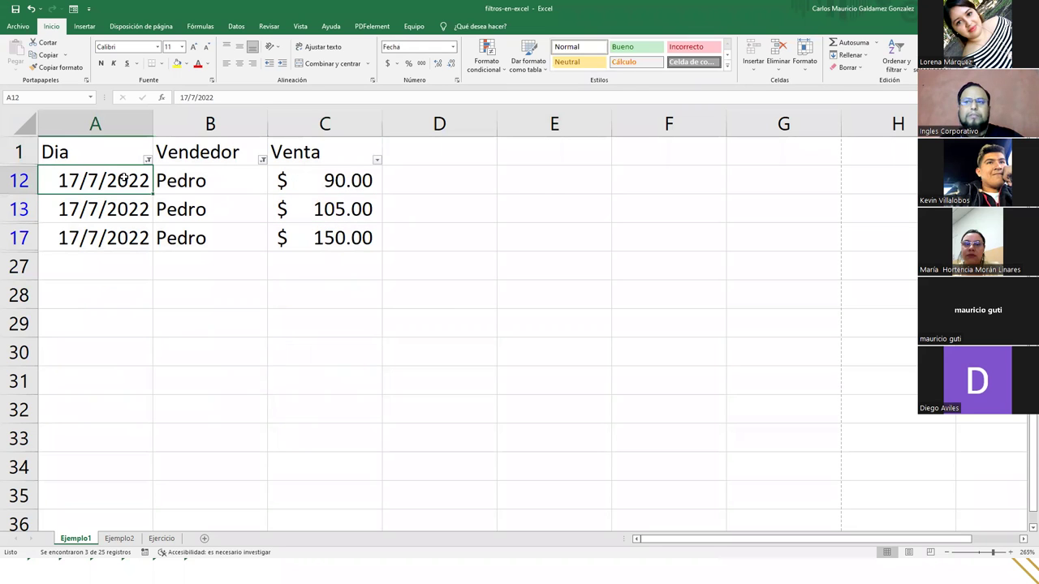
- Review the filtered sales rows together with their Dia, Vendedor and Venta headers
drag(93, 177, 325, 238)
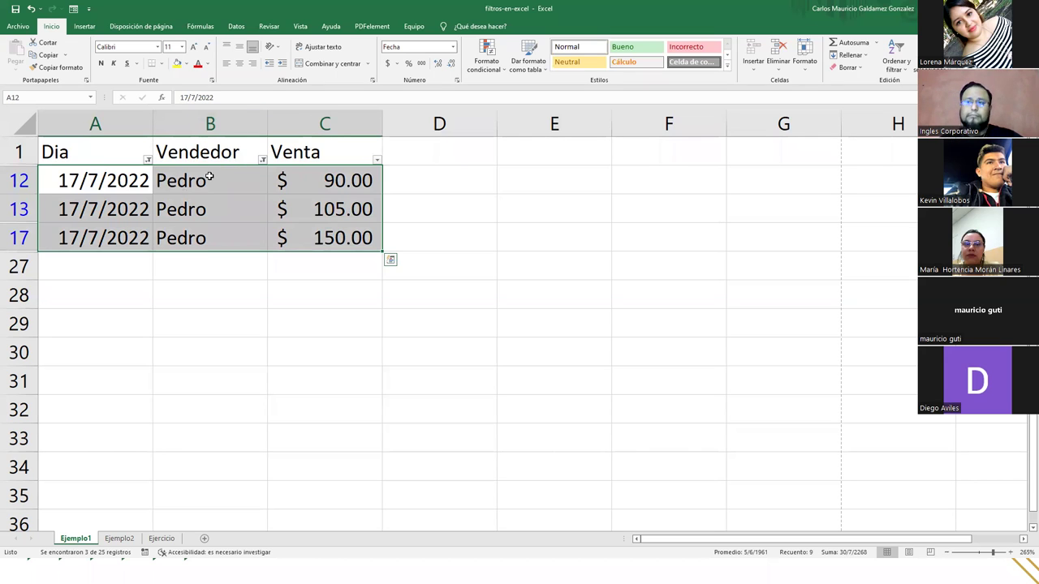
click(93, 155)
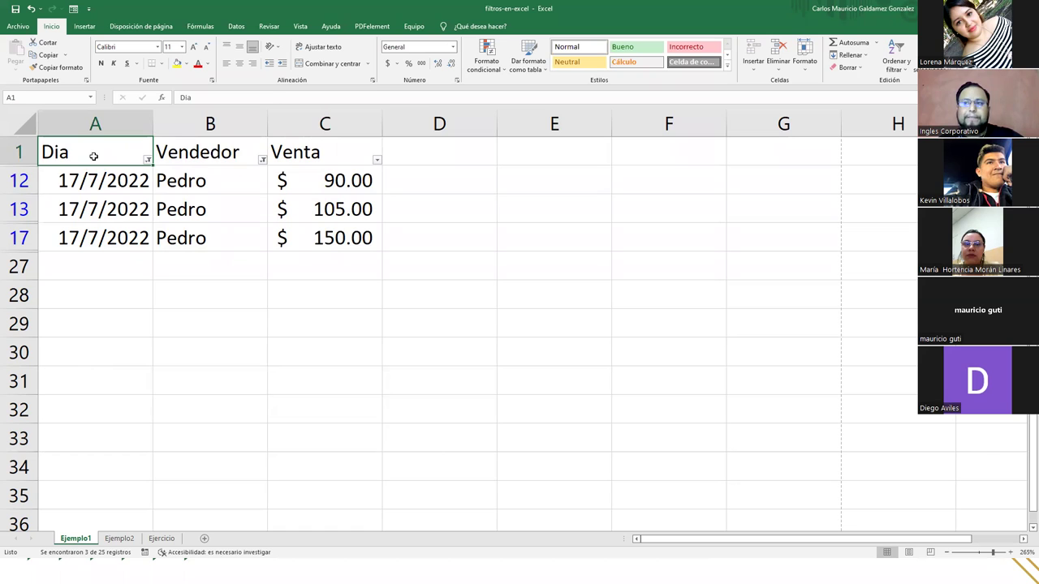
drag(91, 152, 297, 232)
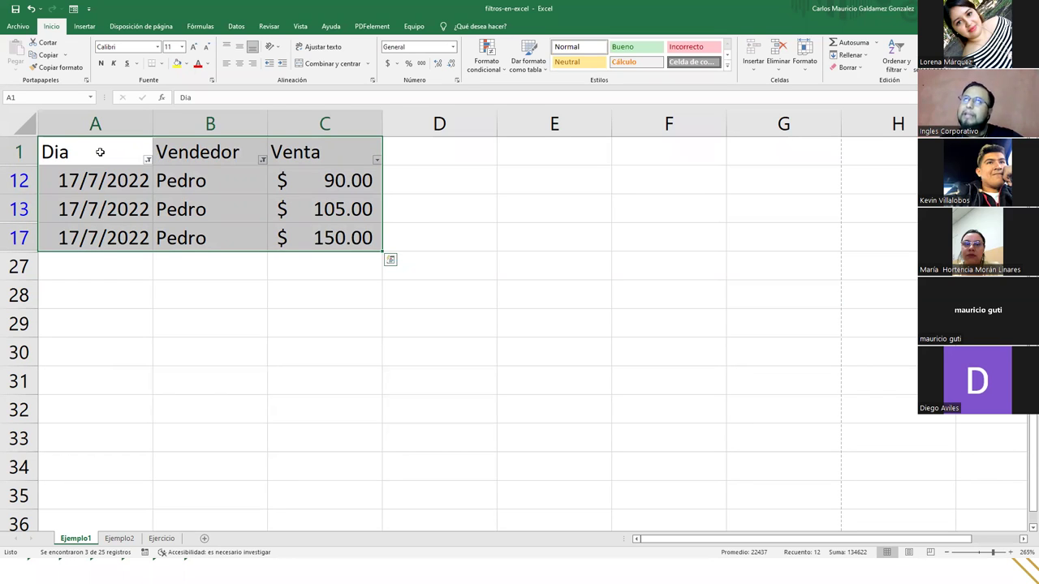
- Enter the heading "Busqueda Filtrada Multiple" in cell D1
click(434, 156)
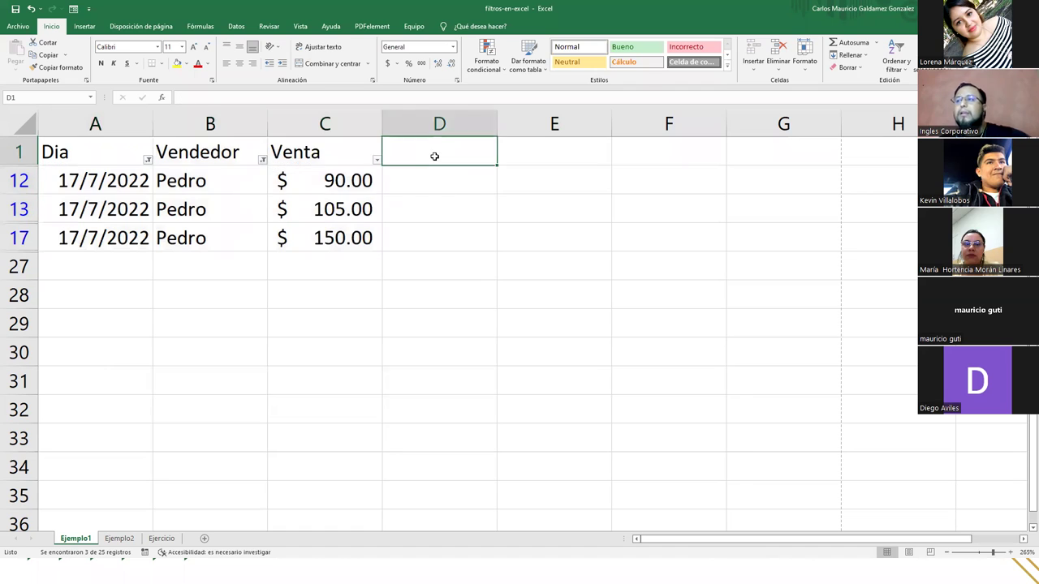
text(Busqueda )
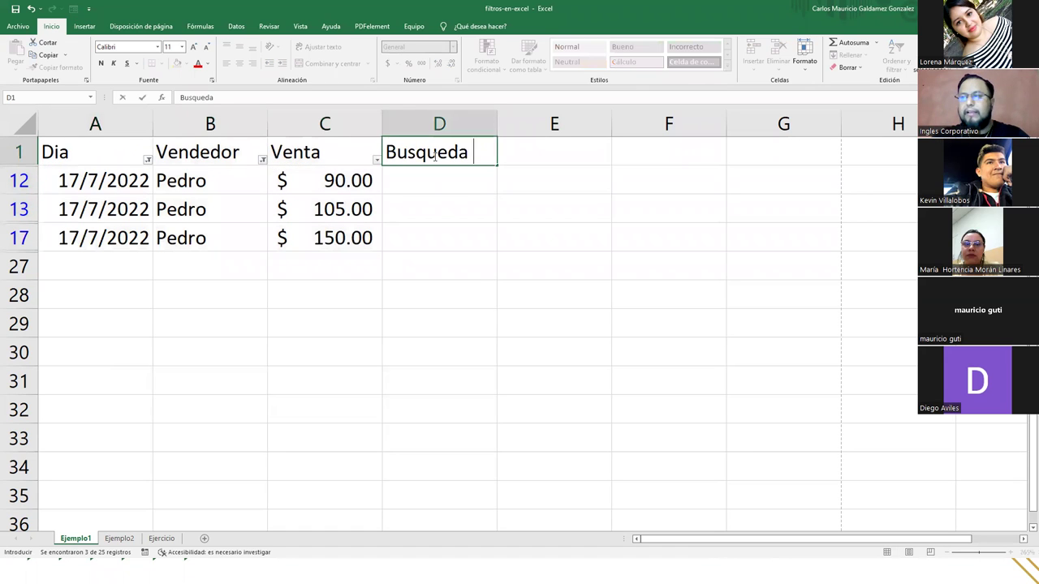
text(Filtrada Mi)
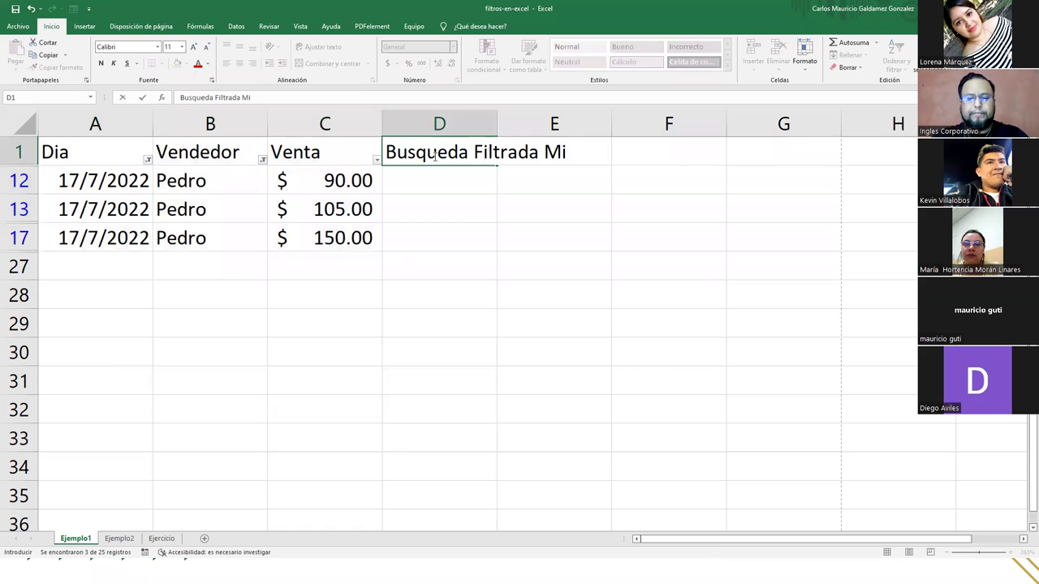
key(BackSpace)
text(ultiple)
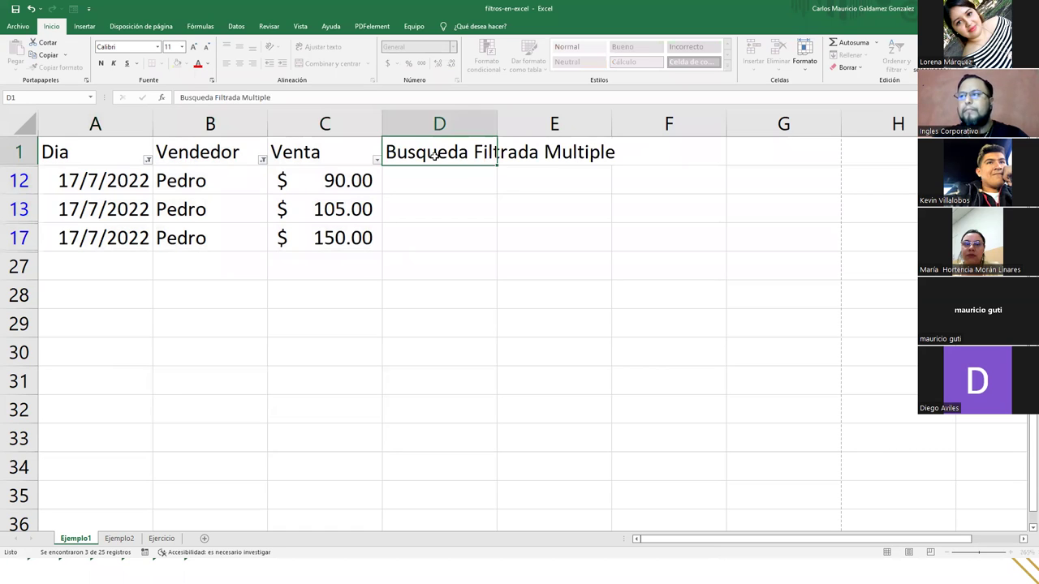
key(Return)
click(434, 156)
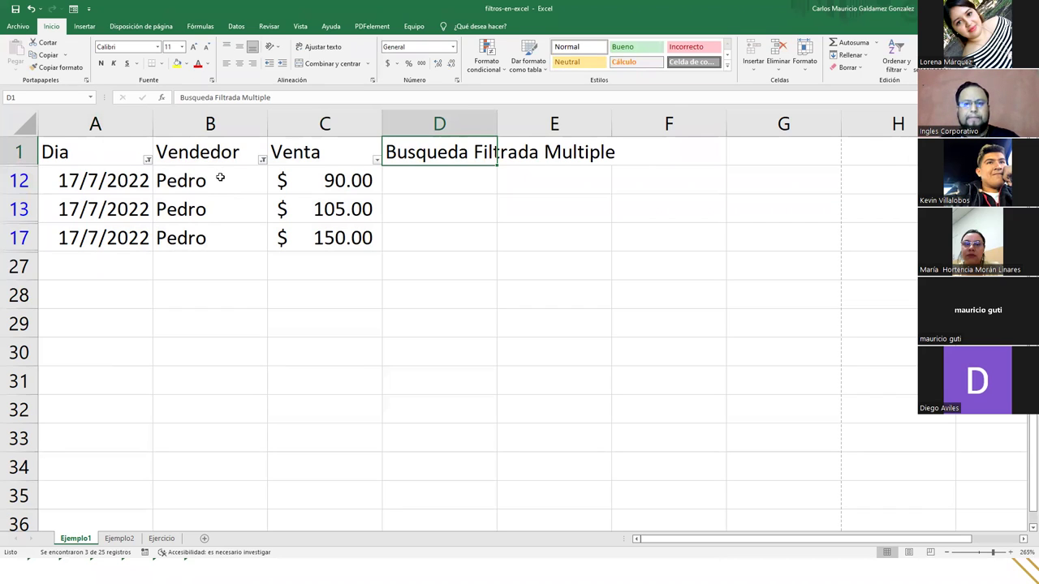
- Add a custom number filter to the Venta column showing only sales greater than 100
click(376, 160)
mouse_move(357, 252)
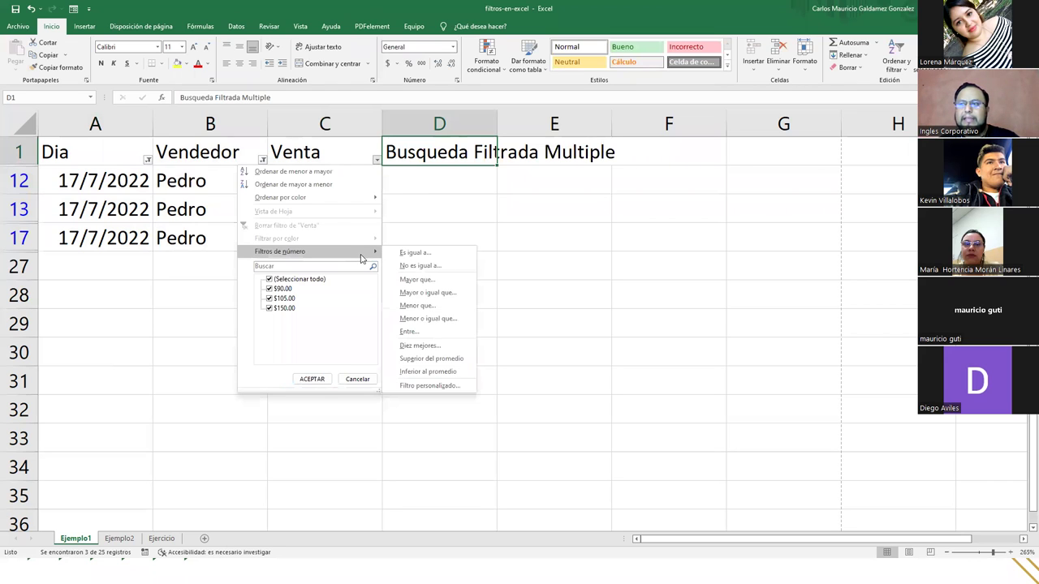
click(428, 281)
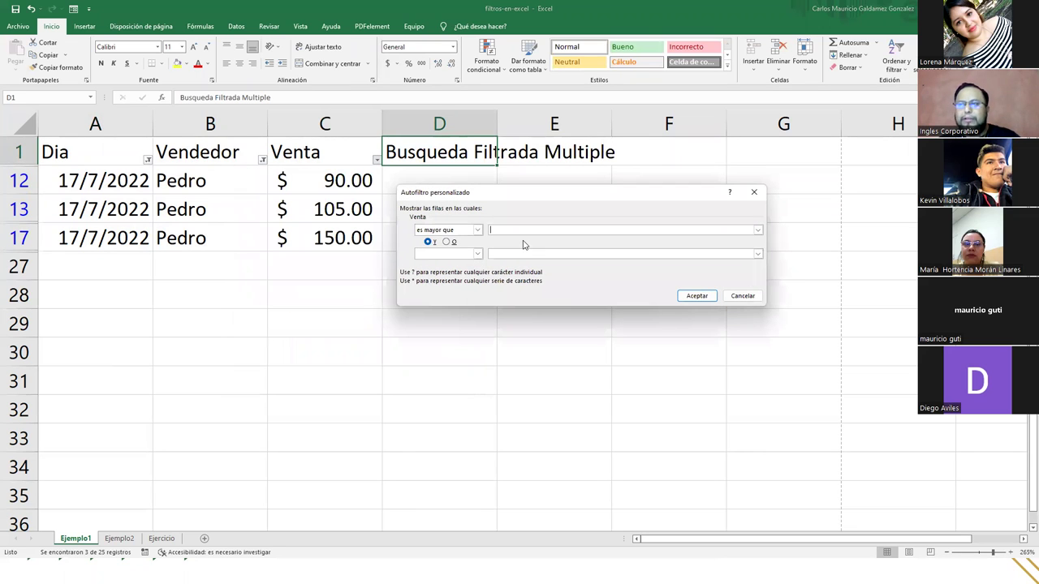
text(100)
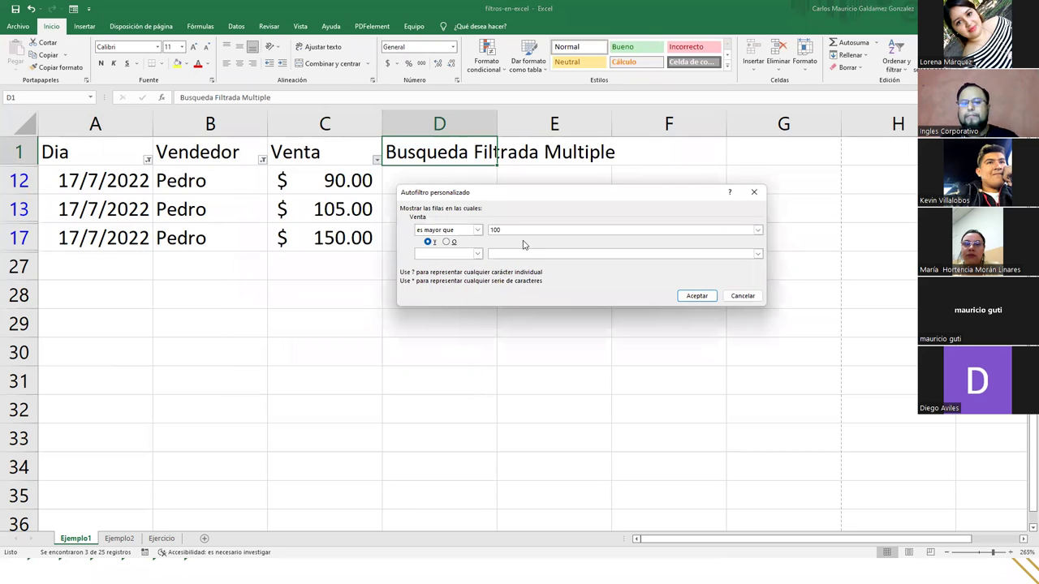
key(Return)
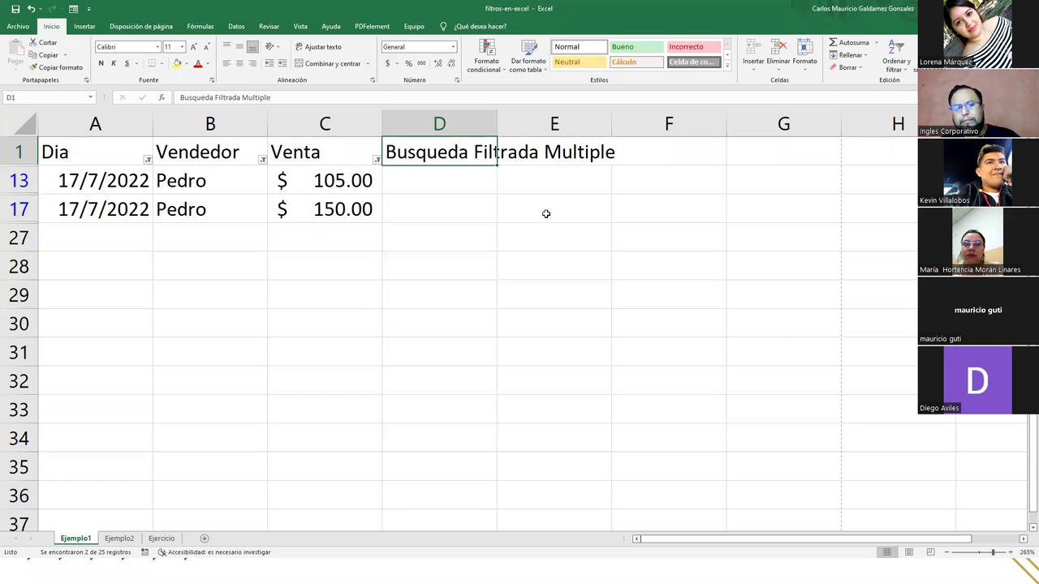
- Clear the filters from the Venta, Vendedor and Dia columns
click(376, 160)
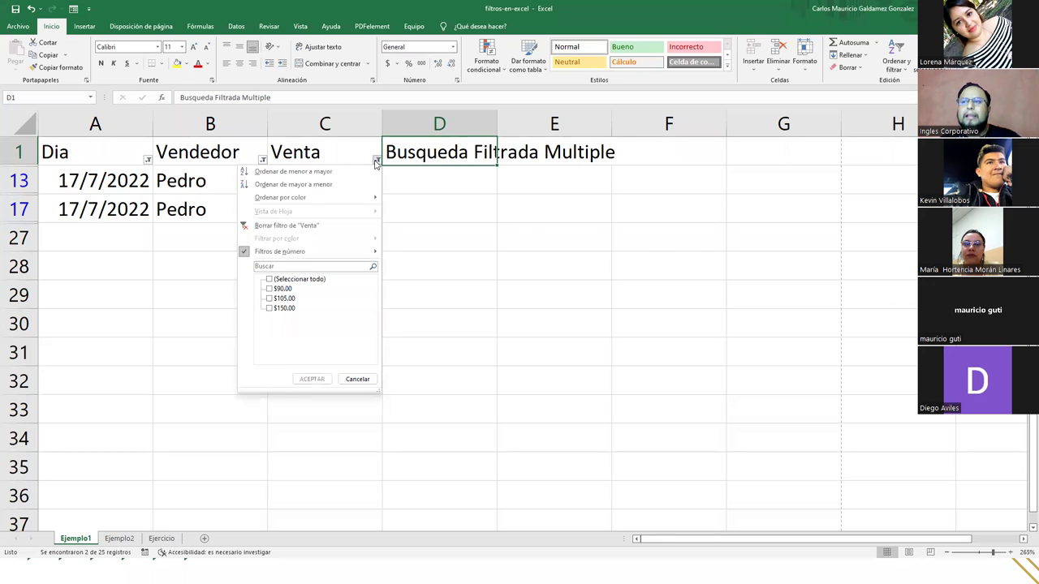
click(280, 228)
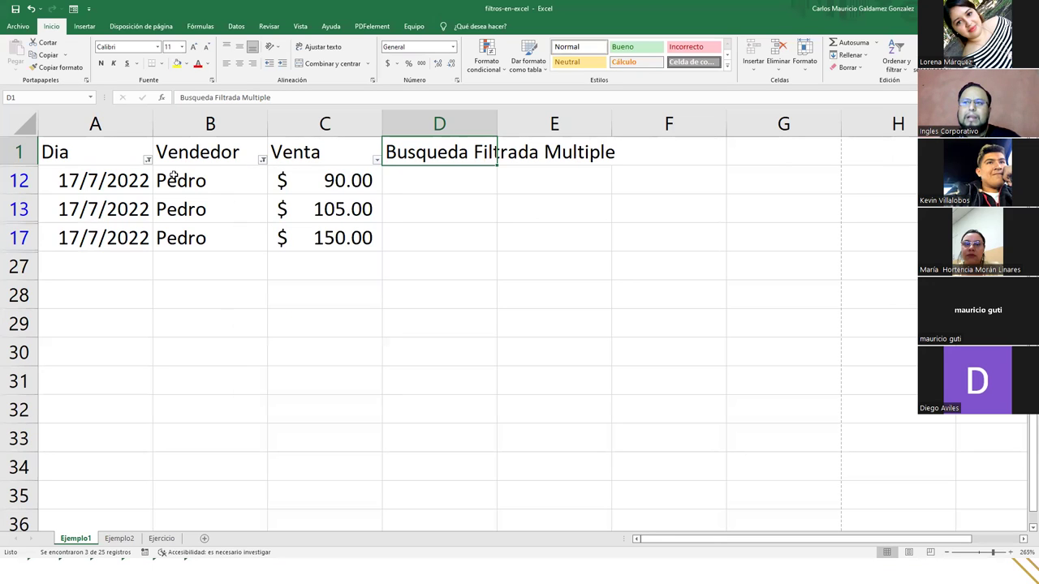
click(263, 159)
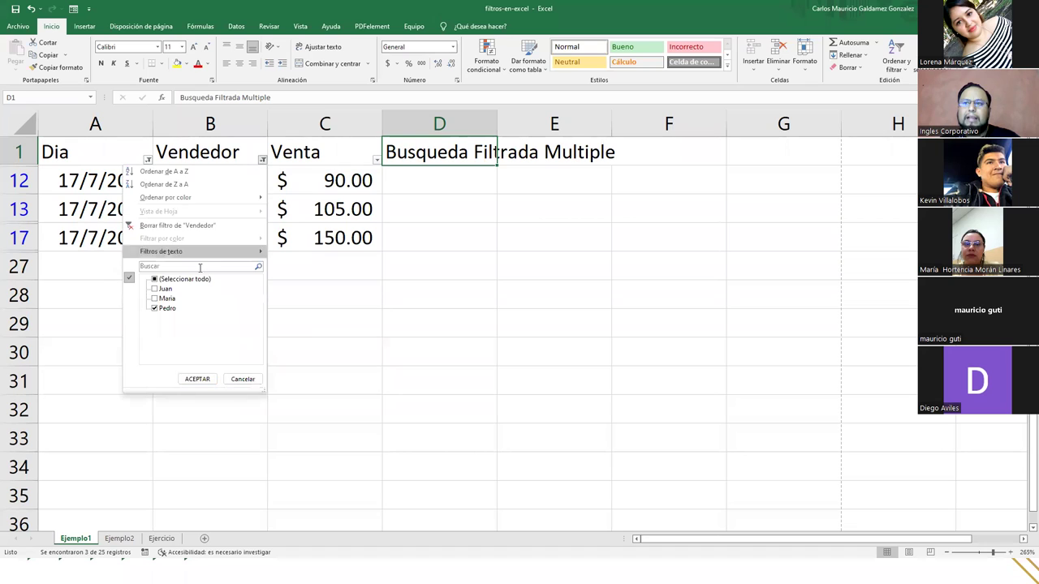
click(147, 225)
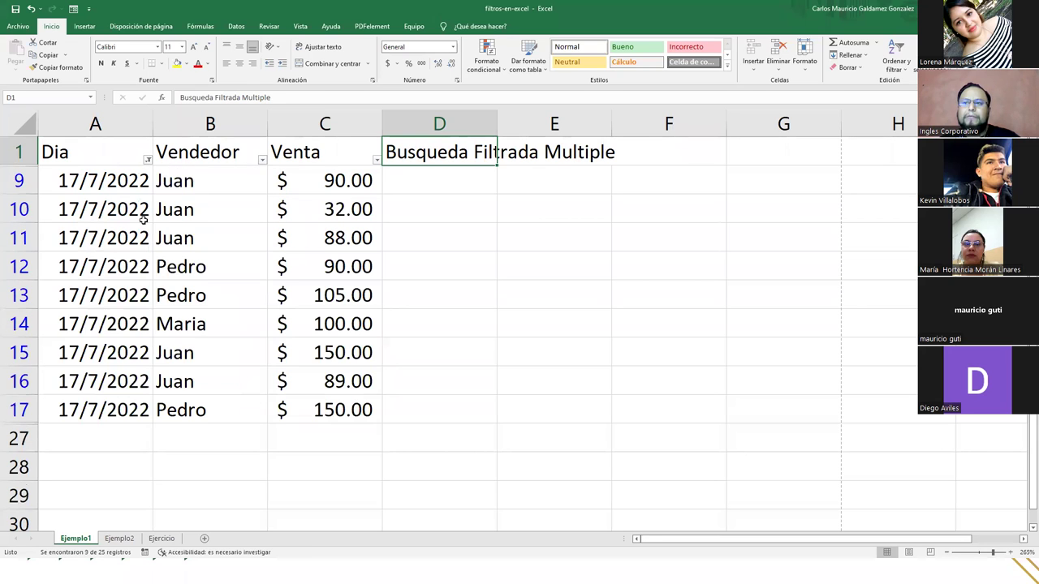
click(147, 160)
click(71, 225)
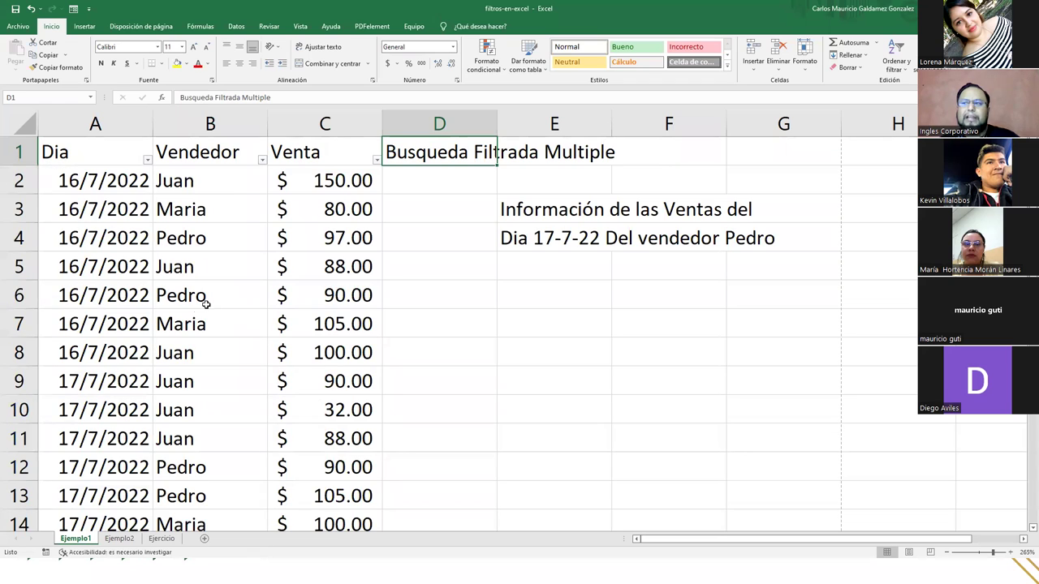
click(204, 302)
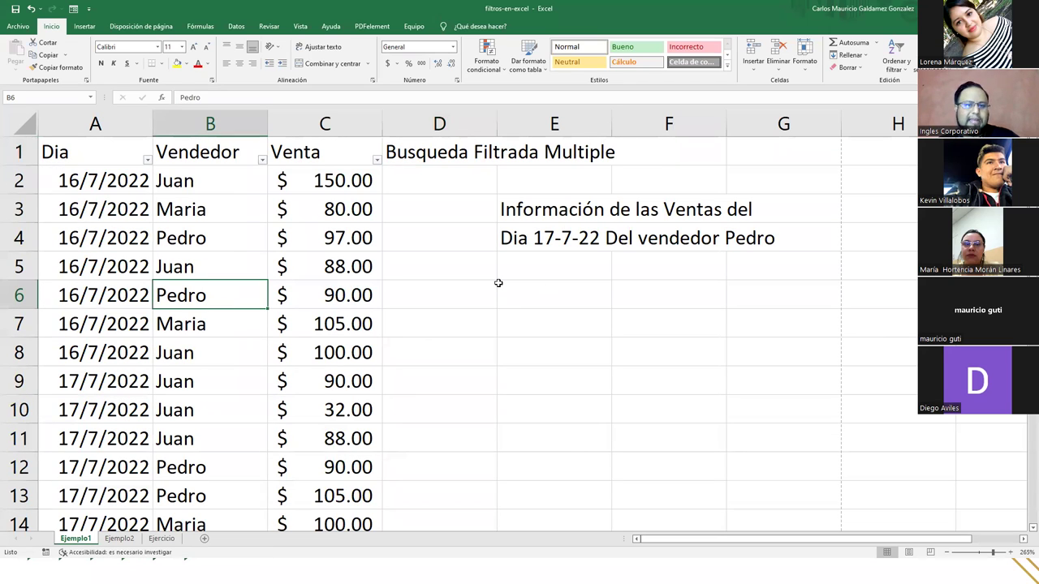
- Examine the note in E3, the Venta column's filter options and the seller entries in B2:B10
click(512, 210)
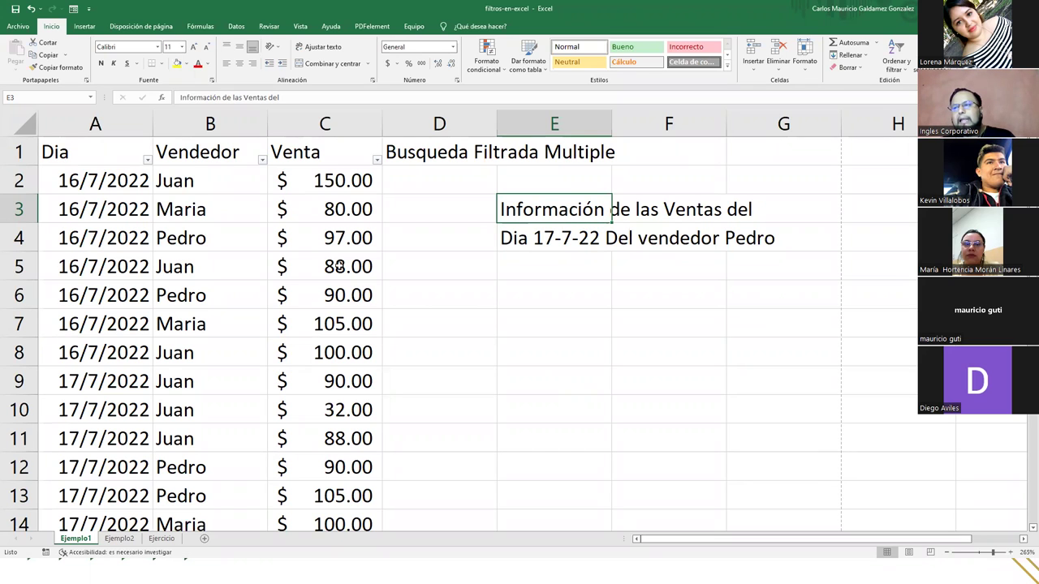
click(376, 160)
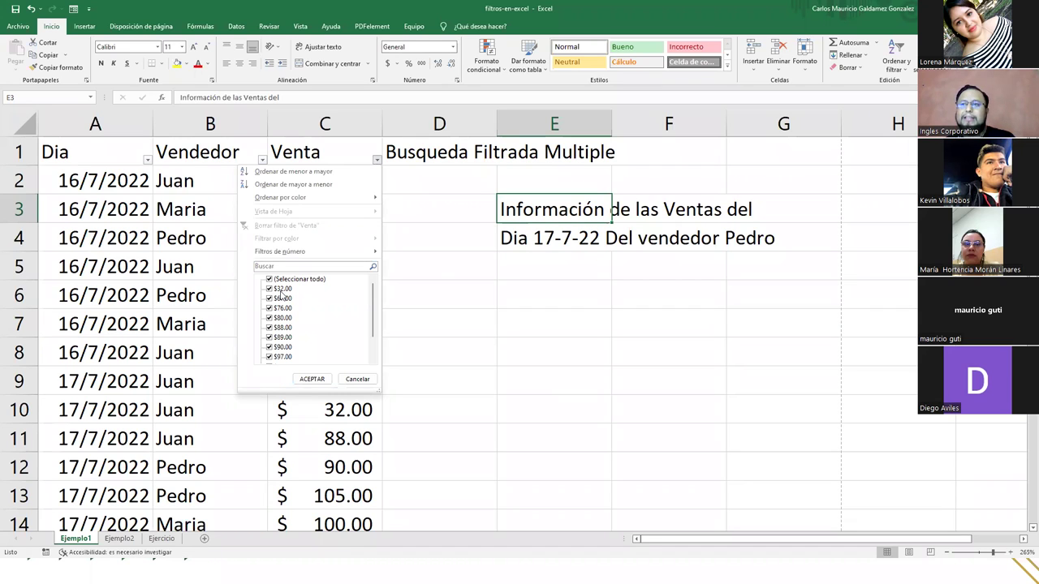
click(357, 380)
drag(180, 183, 178, 401)
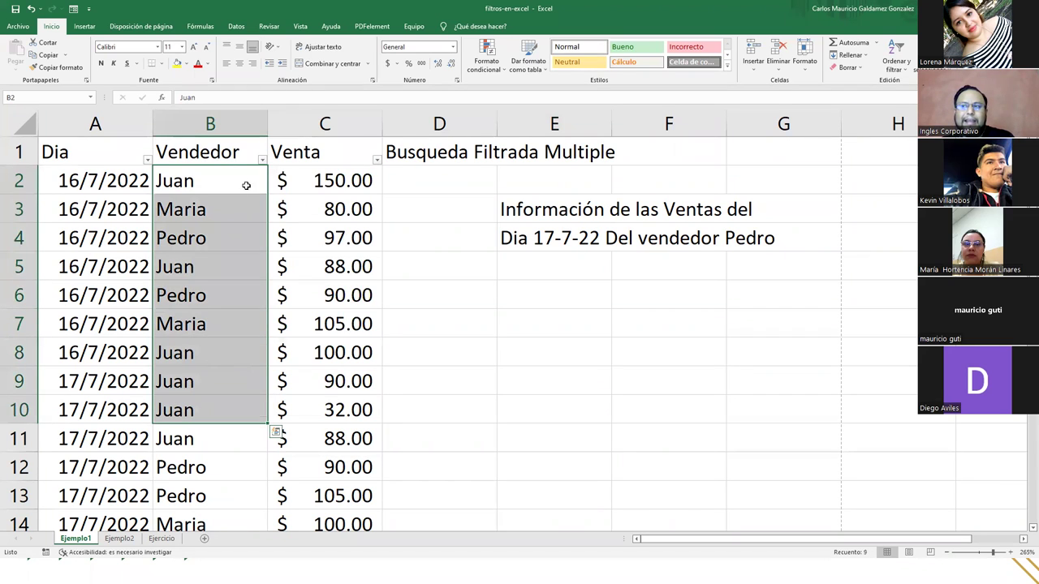
- Try searching the Vendedor column's filter for two sellers at once, separating their names with a comma
click(262, 159)
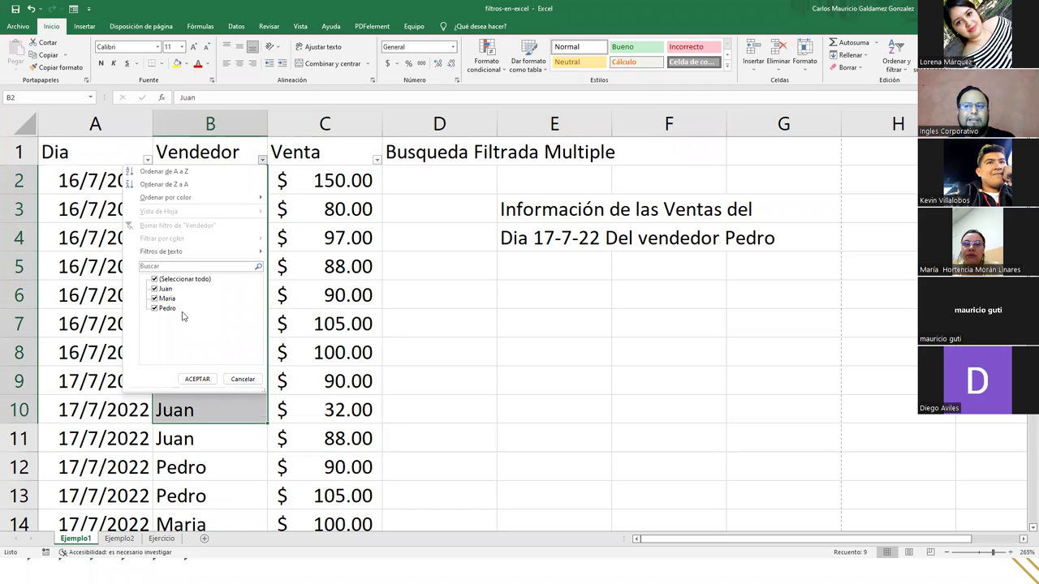
click(185, 266)
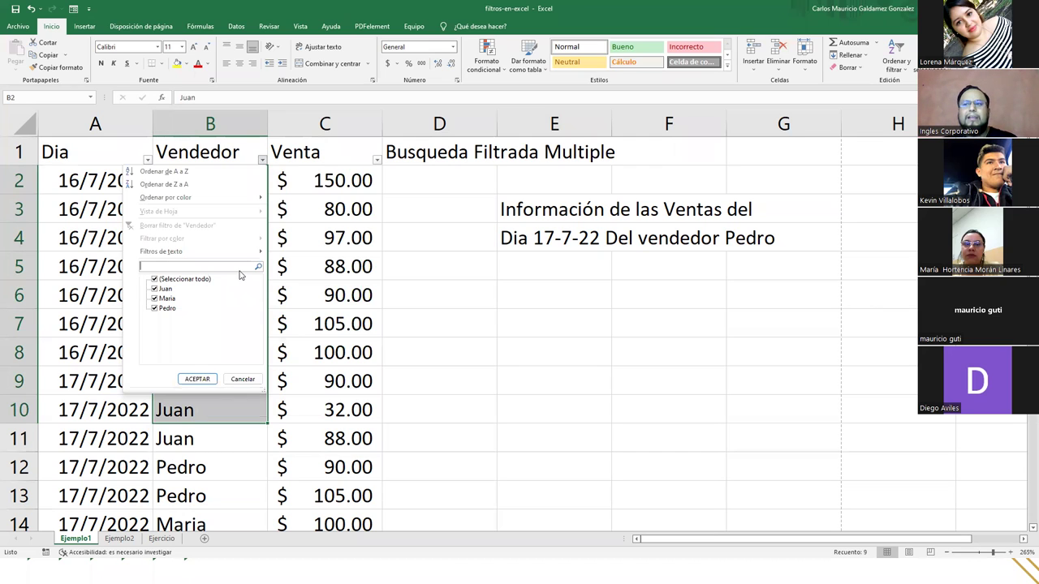
text(Ju)
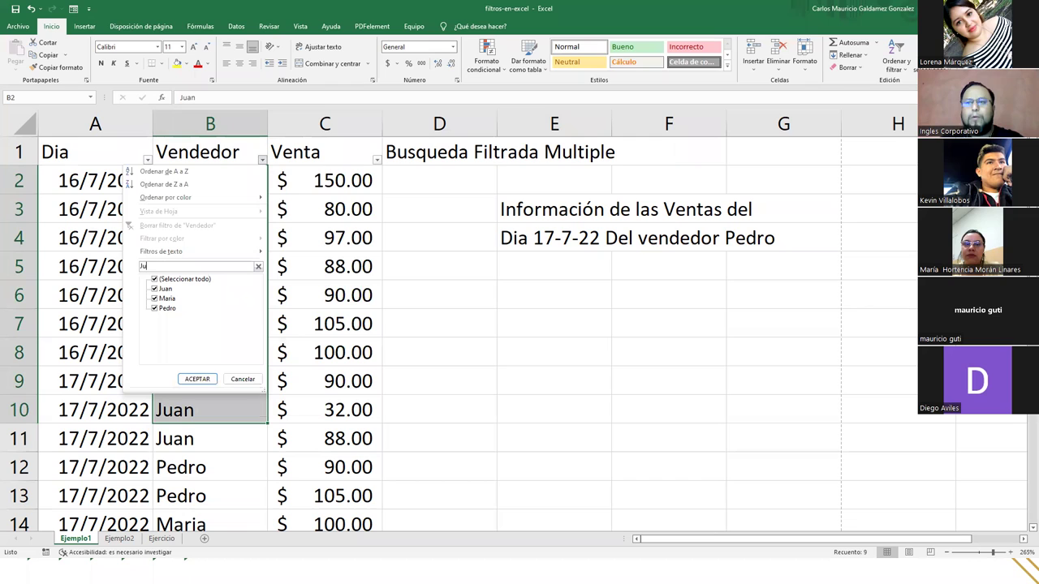
text(an, Maria)
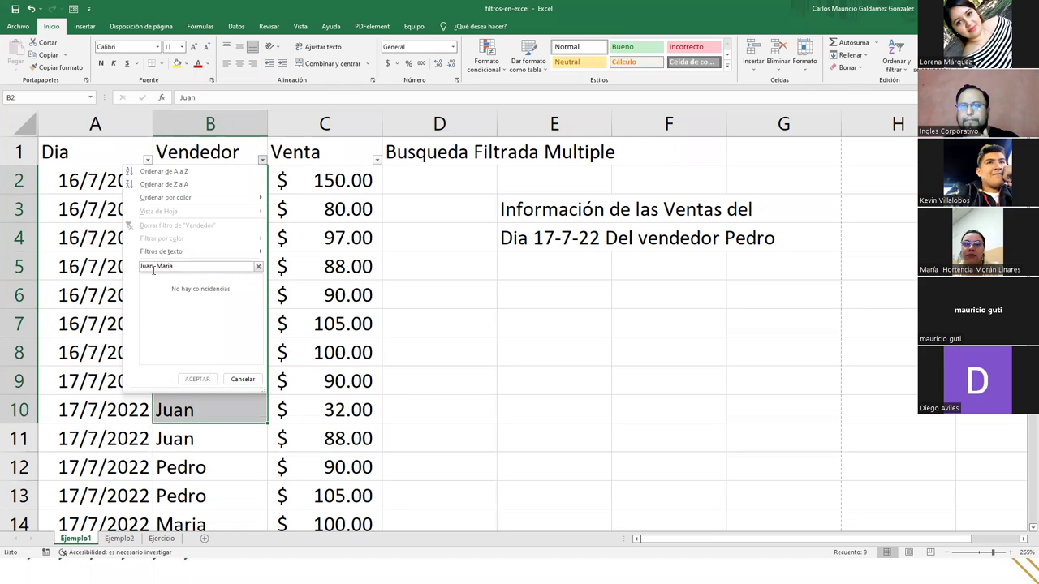
- Reduce the Vendedor filter search to the first seller's name only and apply it
key(BackSpace)
key(BackSpace)
key(BackSpace)
key(BackSpace)
key(BackSpace)
key(BackSpace)
key(BackSpace)
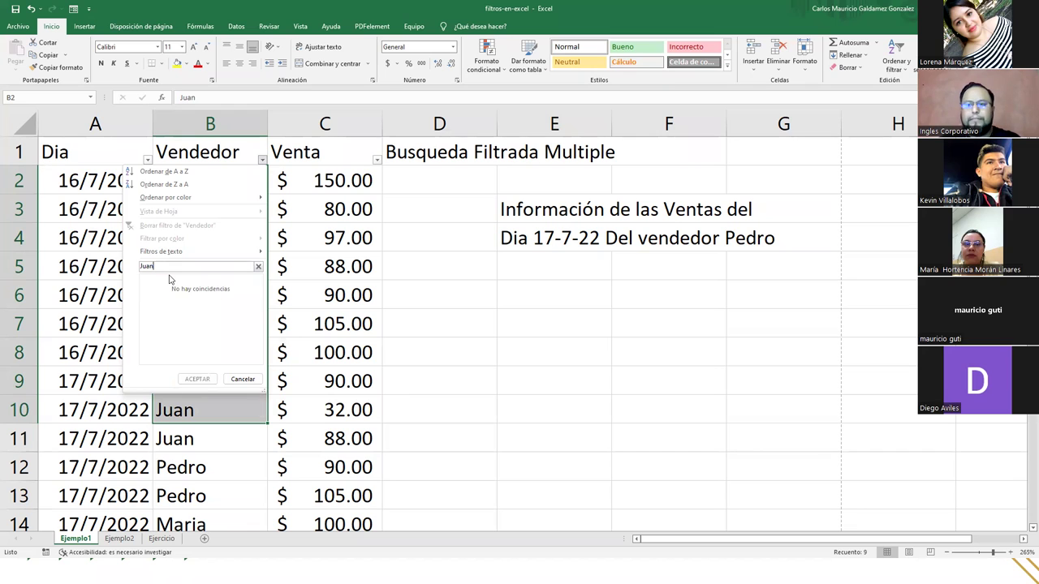
key(Return)
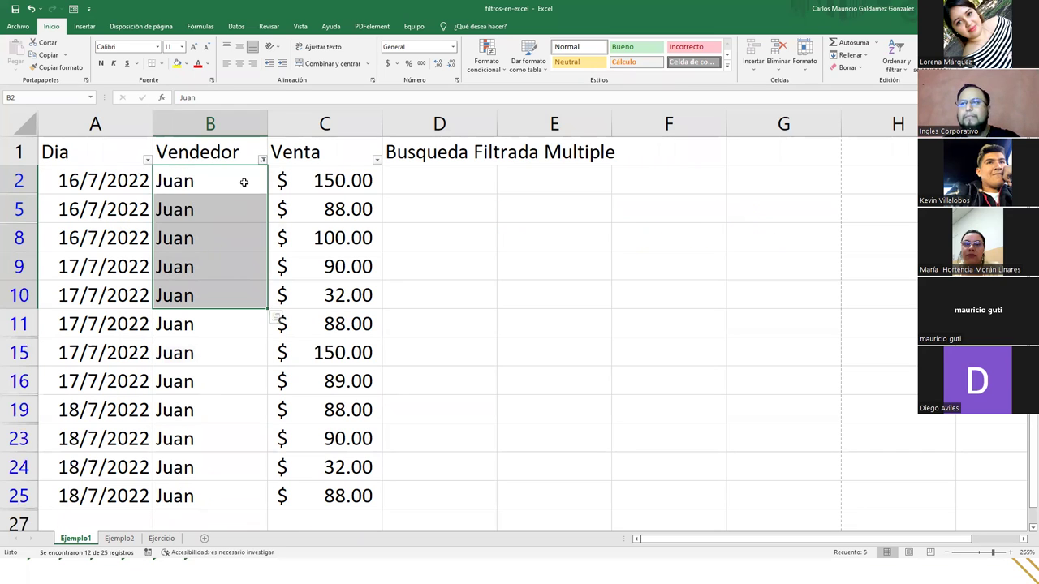
- Replace the Vendedor filter by searching for the second seller's name and applying it
click(262, 159)
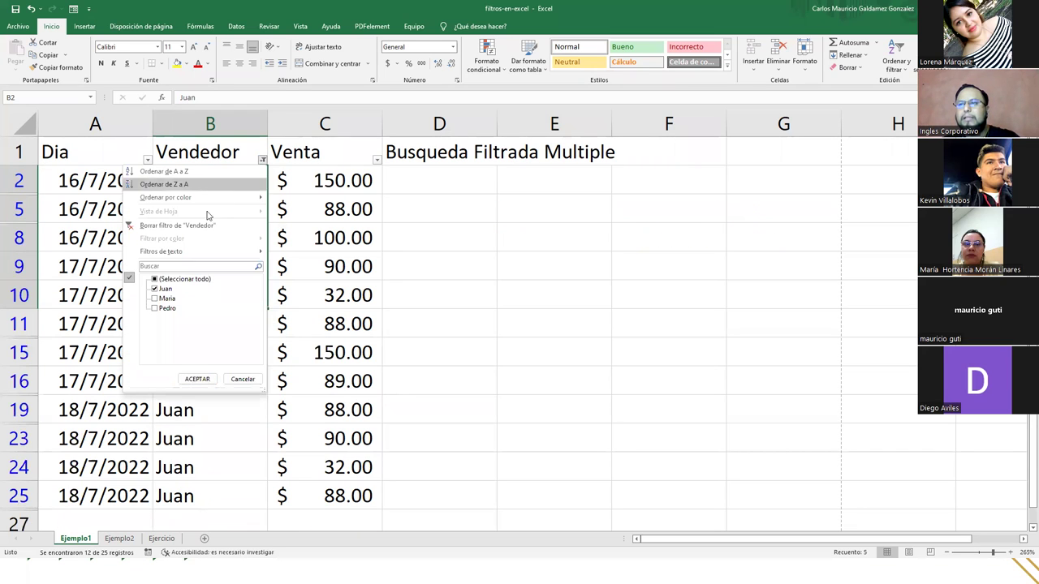
click(176, 266)
text(Maria)
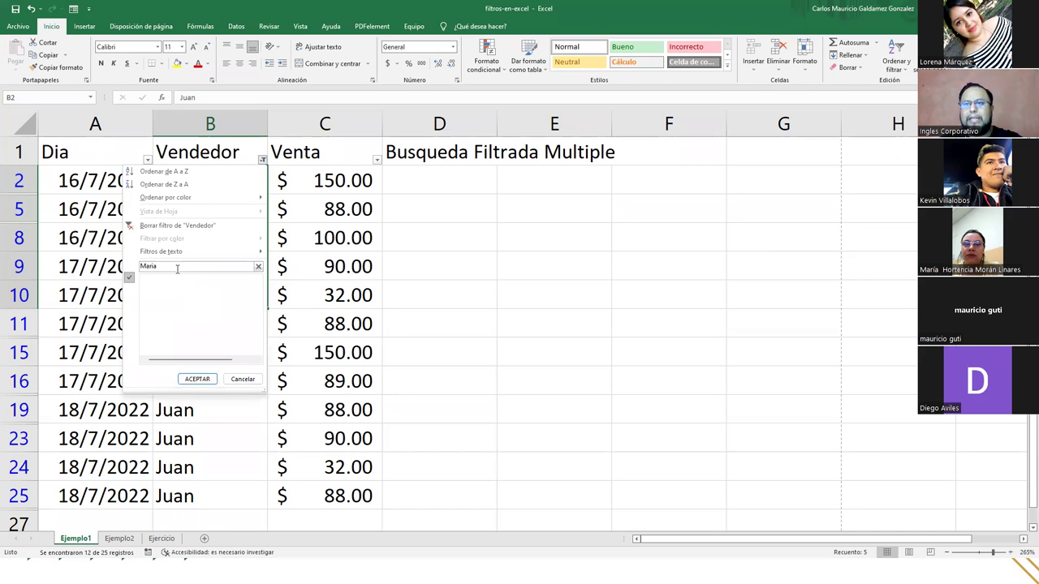
key(Return)
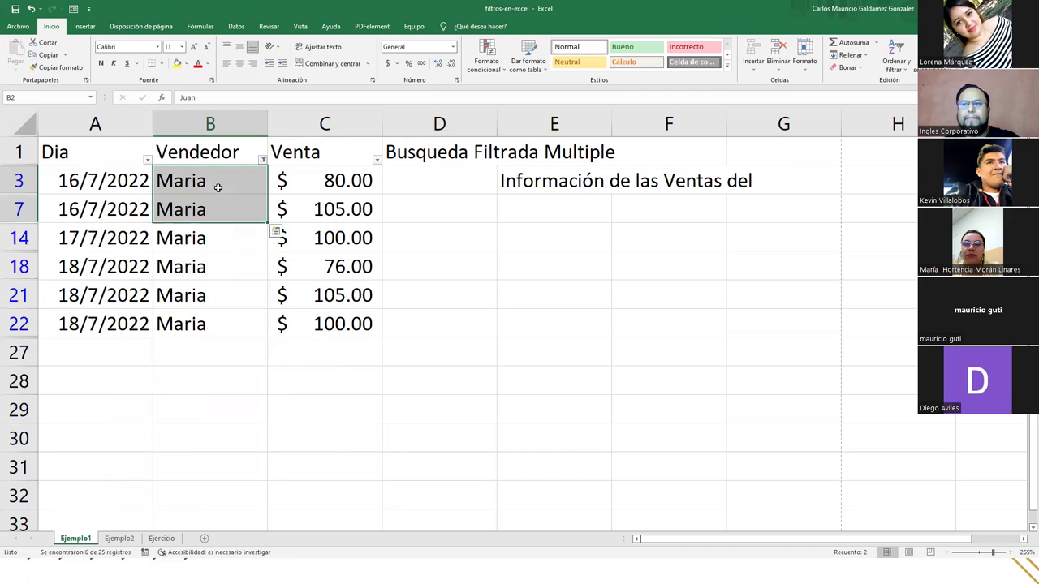
- Reselect all sellers in the Vendedor filter and apply it to show every sales record
click(262, 160)
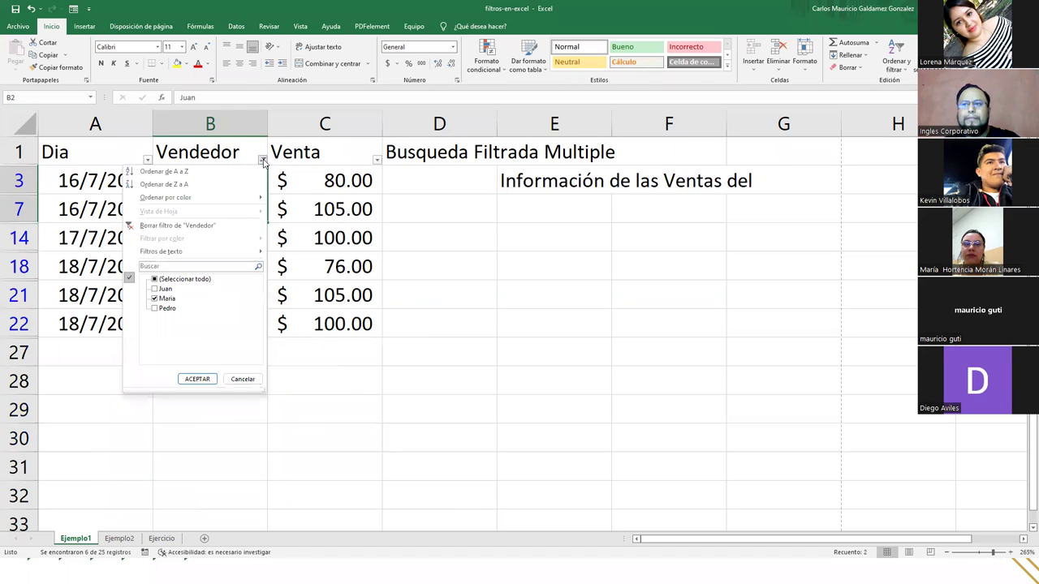
click(155, 279)
click(198, 379)
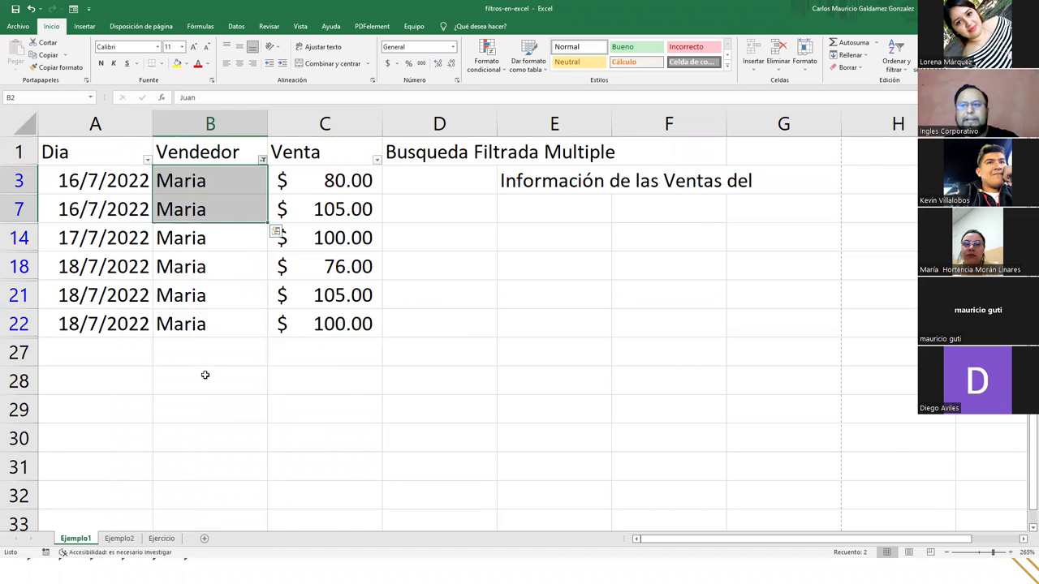
- Review the sales request note in cells E3:E4 against the unfiltered table
click(207, 287)
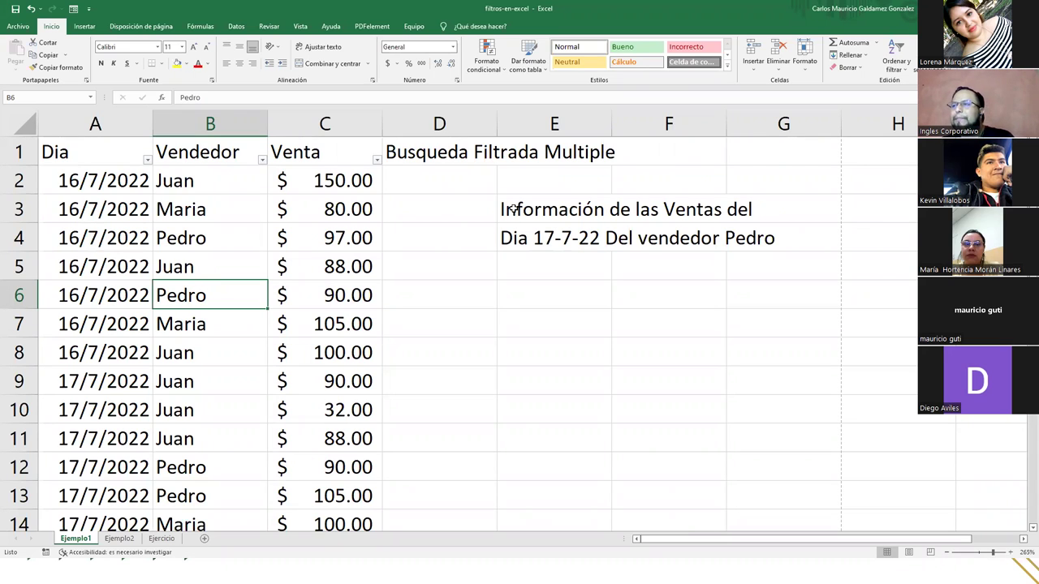
drag(505, 208, 513, 237)
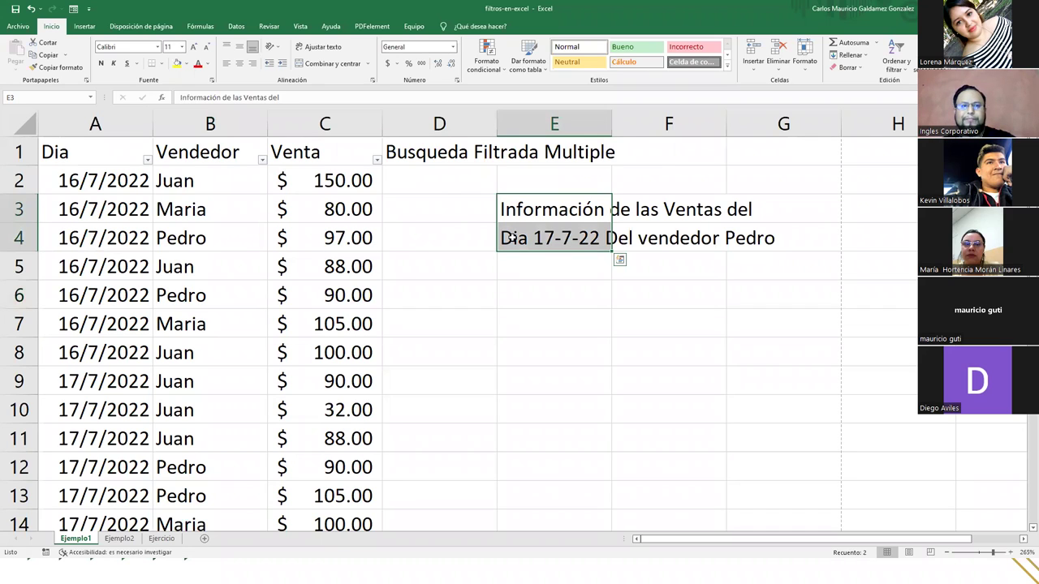
click(511, 236)
drag(512, 209, 511, 236)
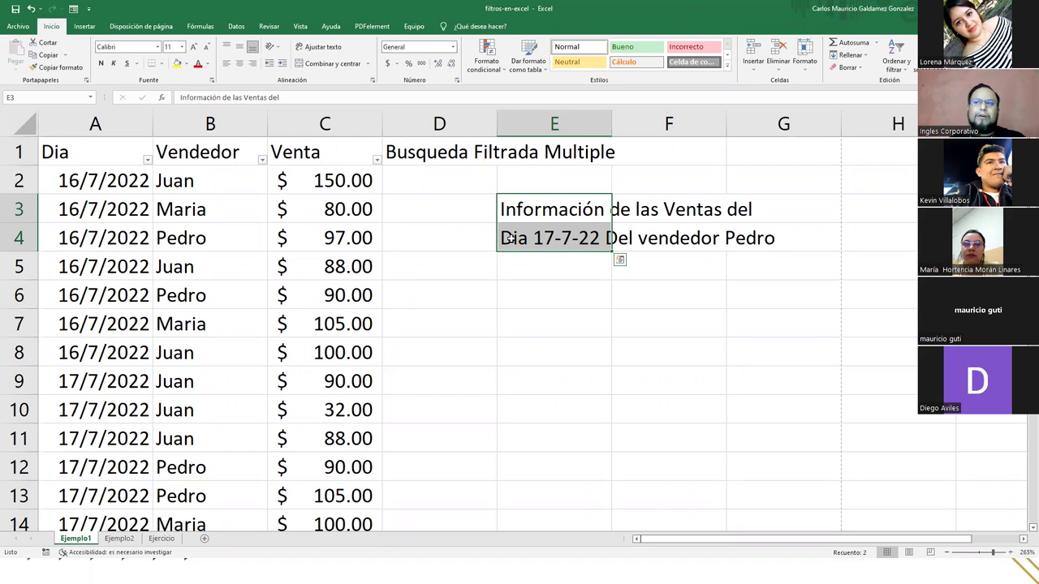
- Review the Dia, Vendedor and Venta records on the Ejemplo1 sheet and the dates offered by the Dia filter
drag(195, 187, 200, 323)
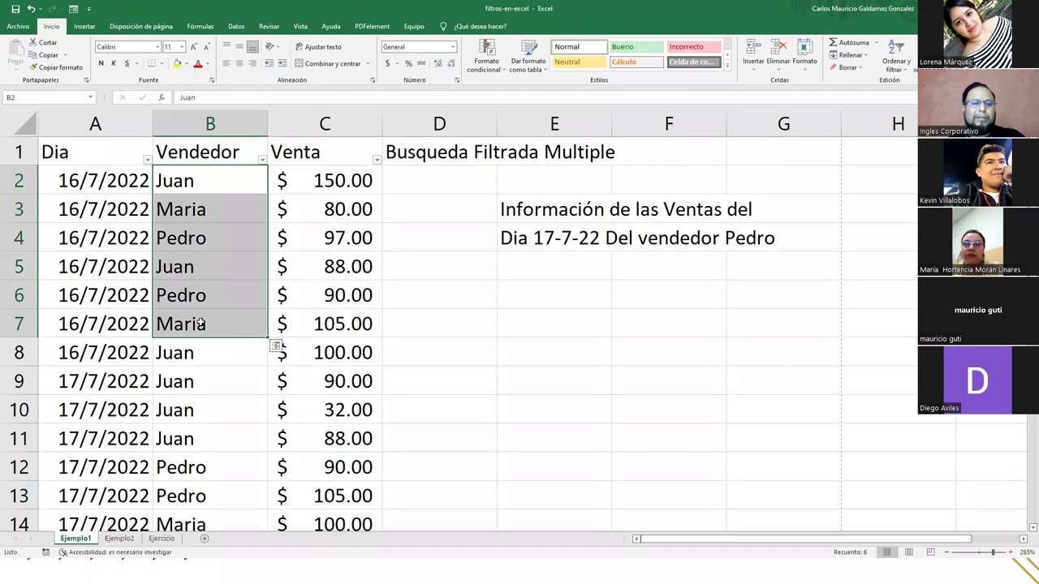
drag(83, 177, 90, 324)
click(147, 160)
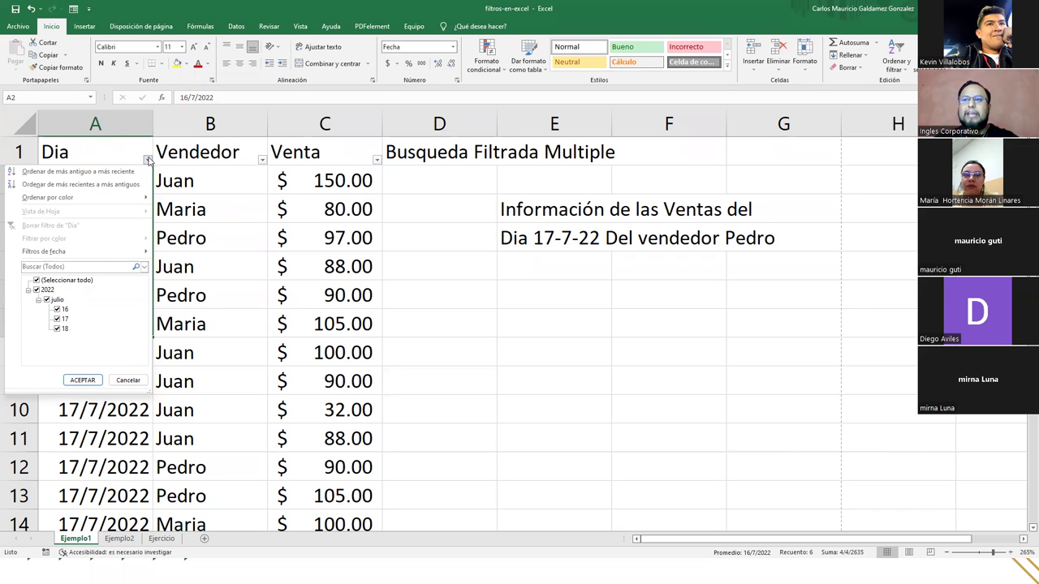
click(82, 380)
click(204, 227)
drag(90, 180, 313, 341)
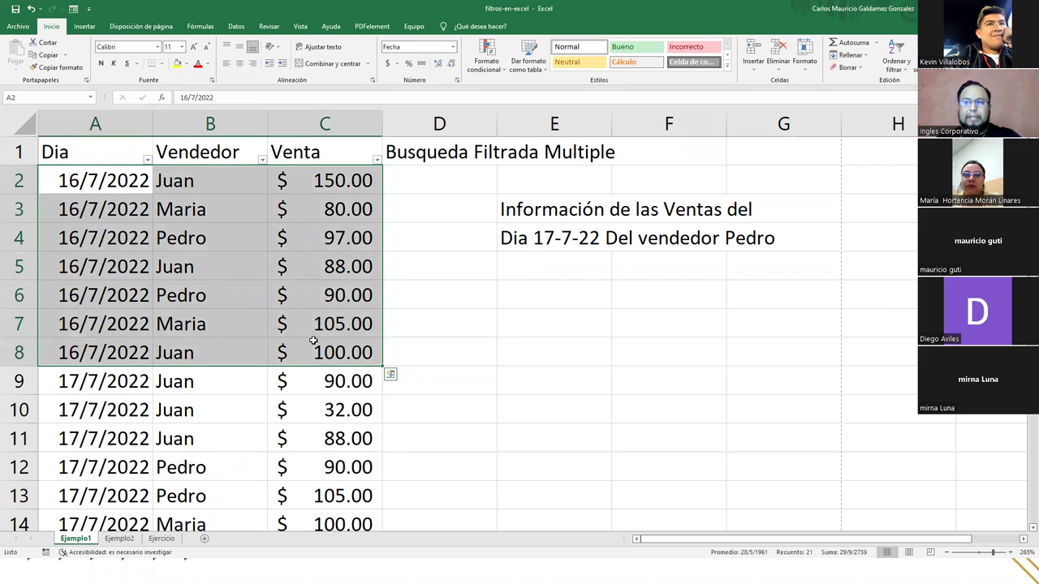
click(314, 341)
drag(108, 181, 285, 379)
click(286, 380)
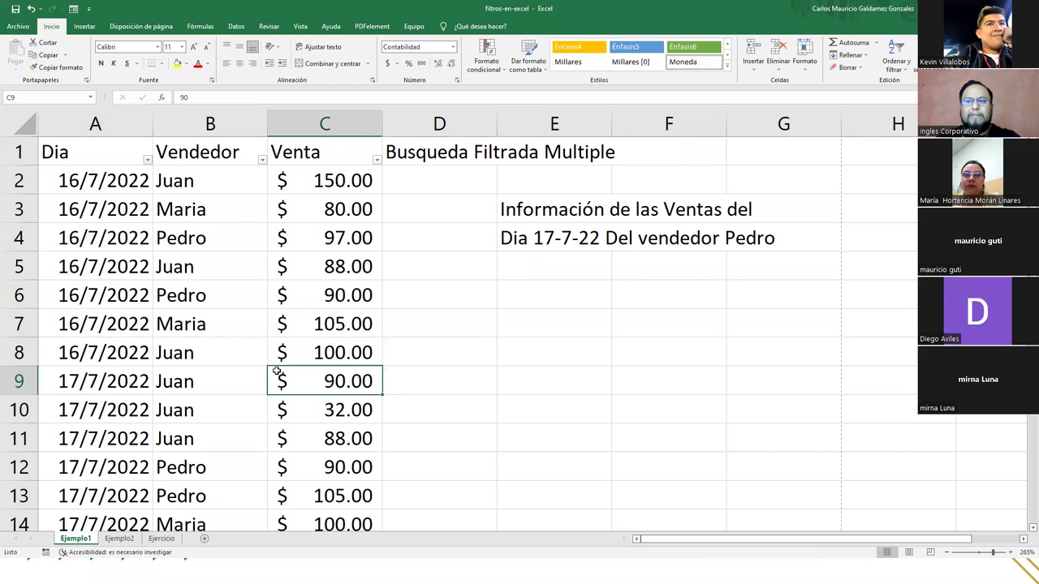
click(121, 184)
- Examine the seller list and search field of the Vendedor filter without changing the filter
click(262, 160)
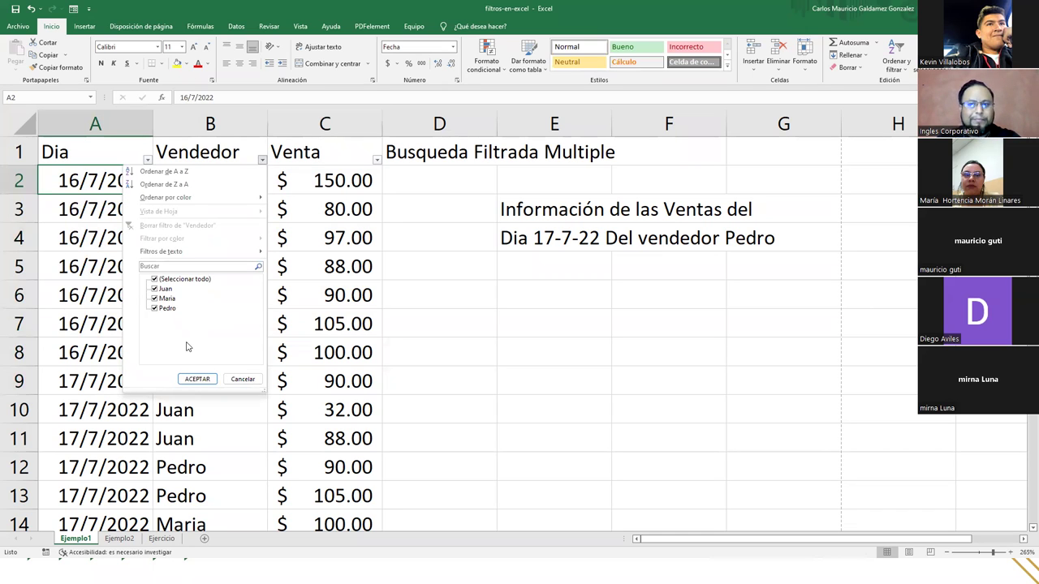
click(236, 380)
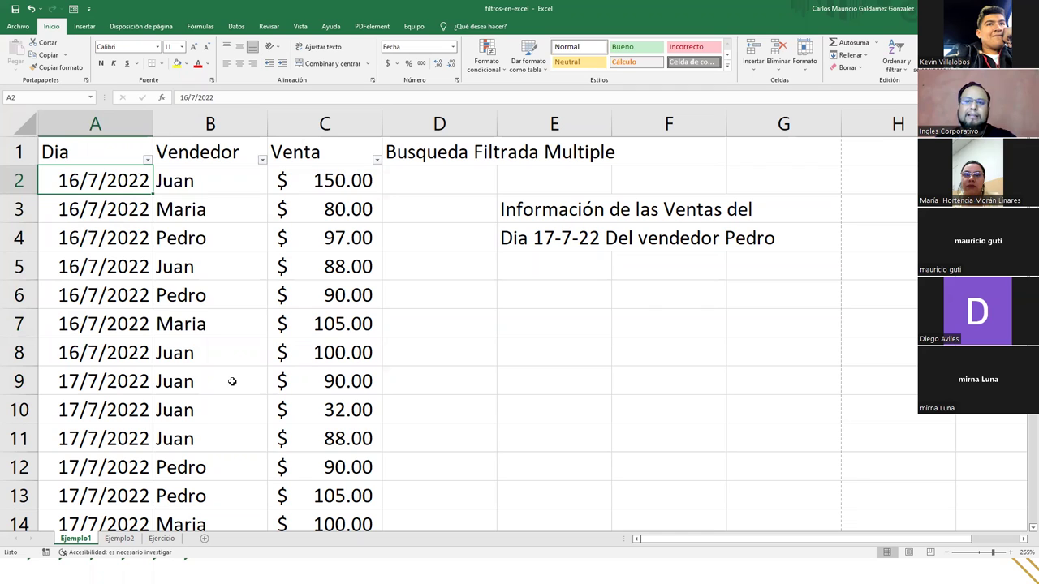
click(261, 160)
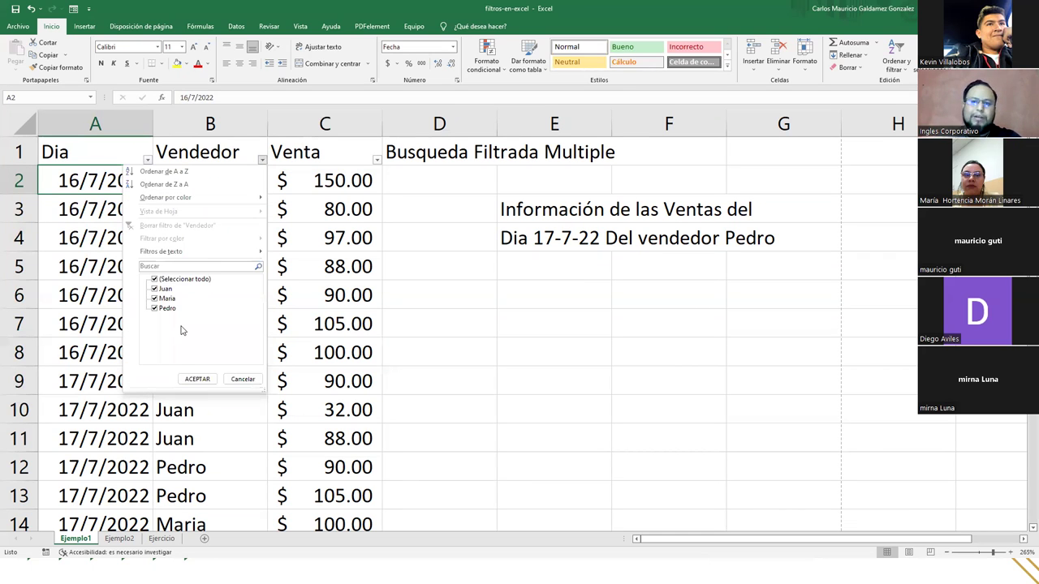
click(173, 267)
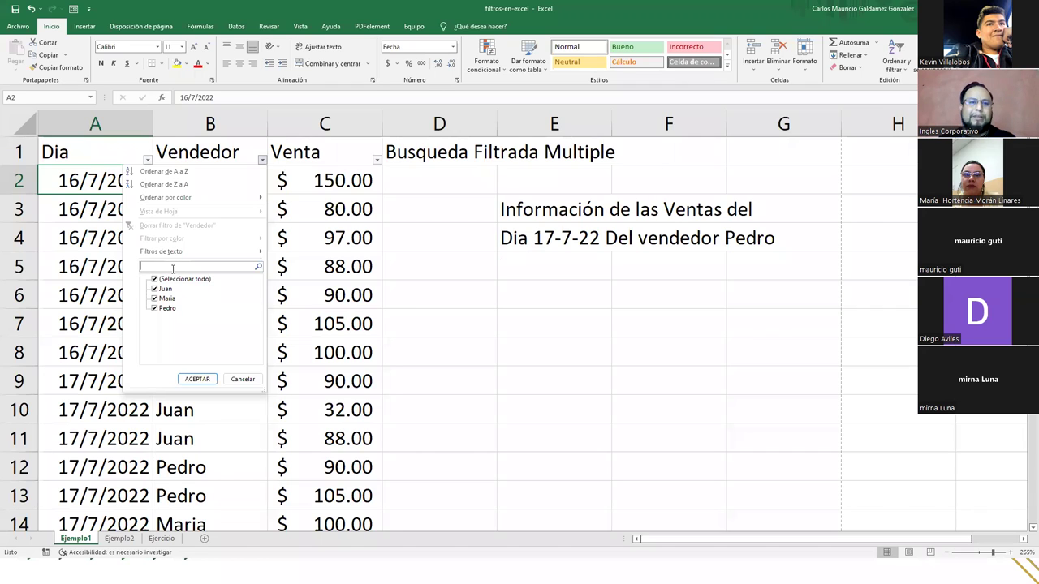
click(243, 380)
click(215, 365)
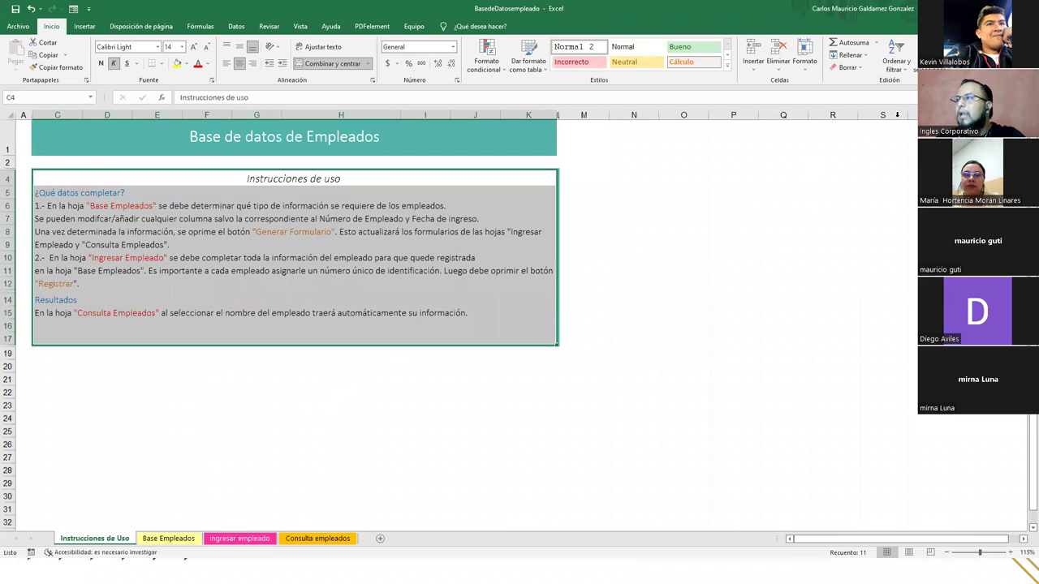
- Close the BasedeDatosempleado workbook without saving its changes and switch to the BD-Inmuebles workbook
key(ctrl+w)
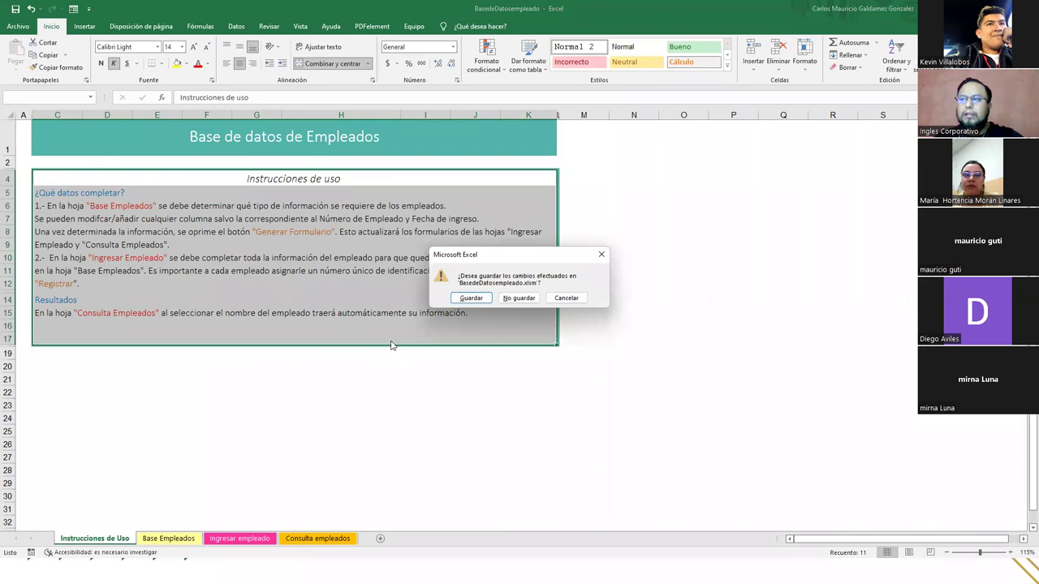
click(517, 299)
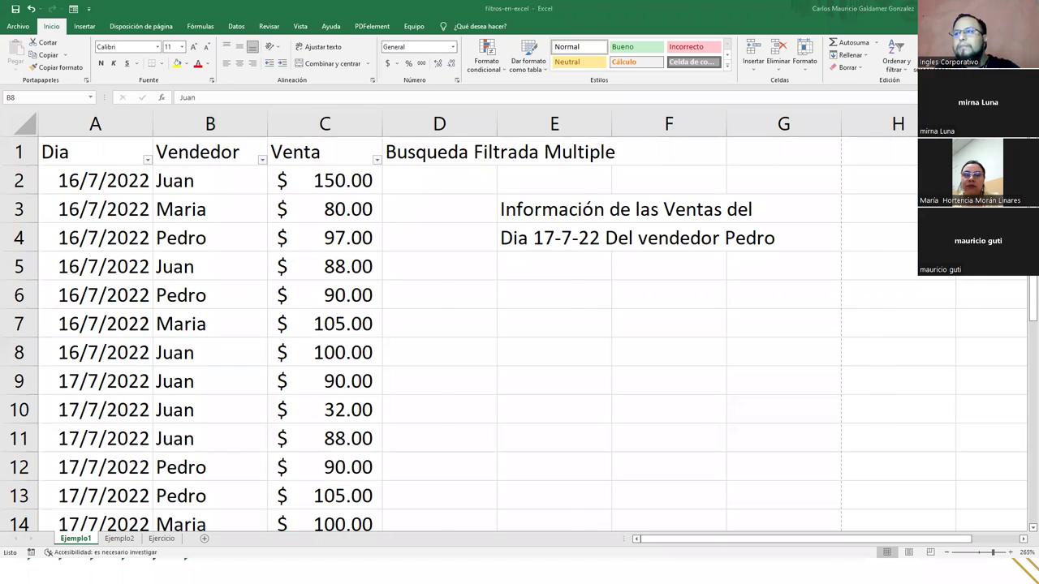
key(alt+Tab)
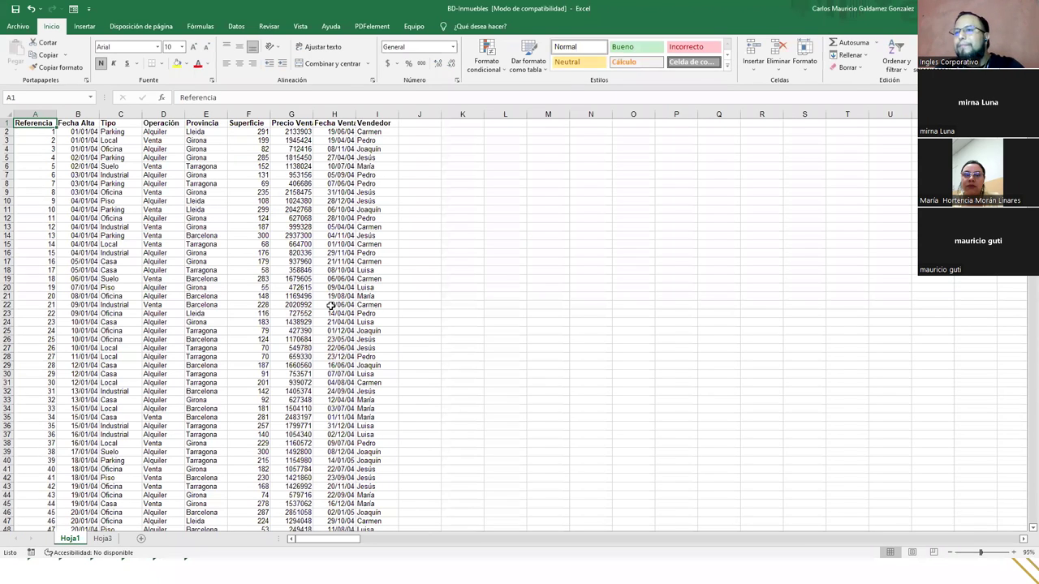
- Examine the extent of the property table on Hoja1 down to its last record and across the Referencia column
scroll(247, 391, down, 16)
scroll(279, 371, down, 20)
scroll(288, 366, down, 20)
click(260, 348)
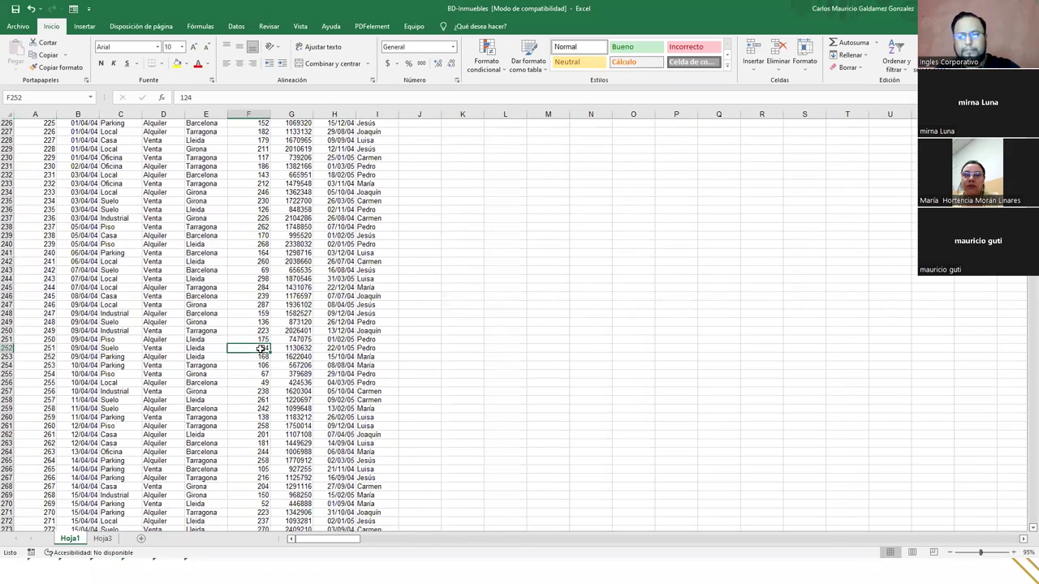
key(ctrl+Down)
key(Left)
key(Left)
key(Left)
key(Left)
key(Left)
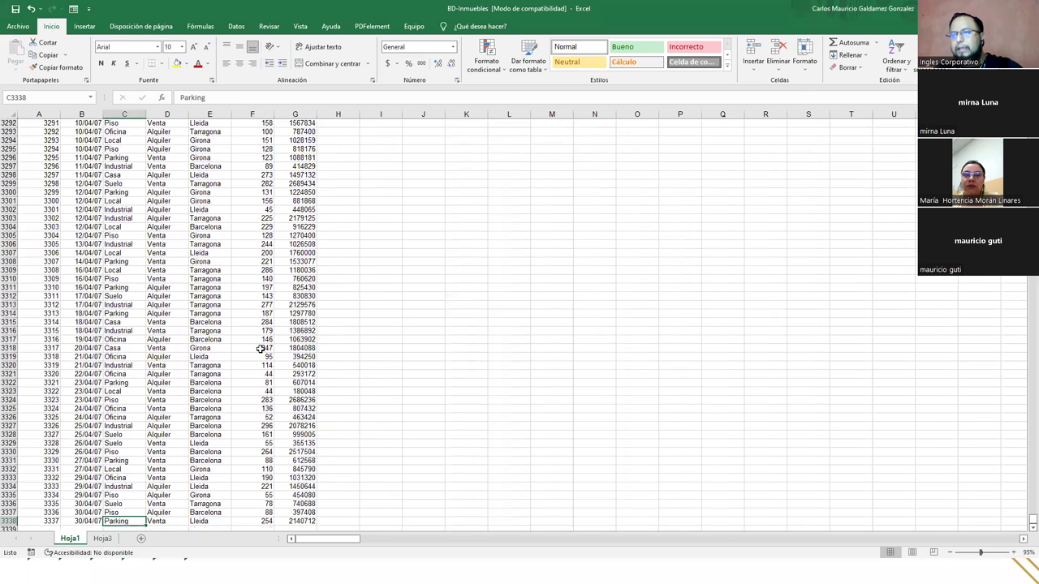
key(ctrl+shift+Up)
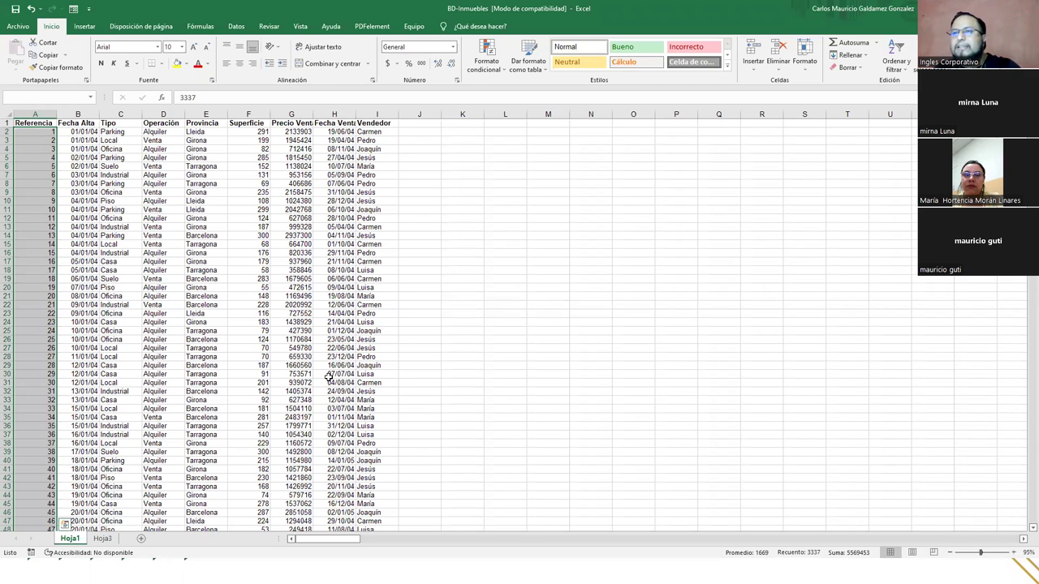
- Examine the Provincia, Tipo and Operación entries in the first property records
click(189, 133)
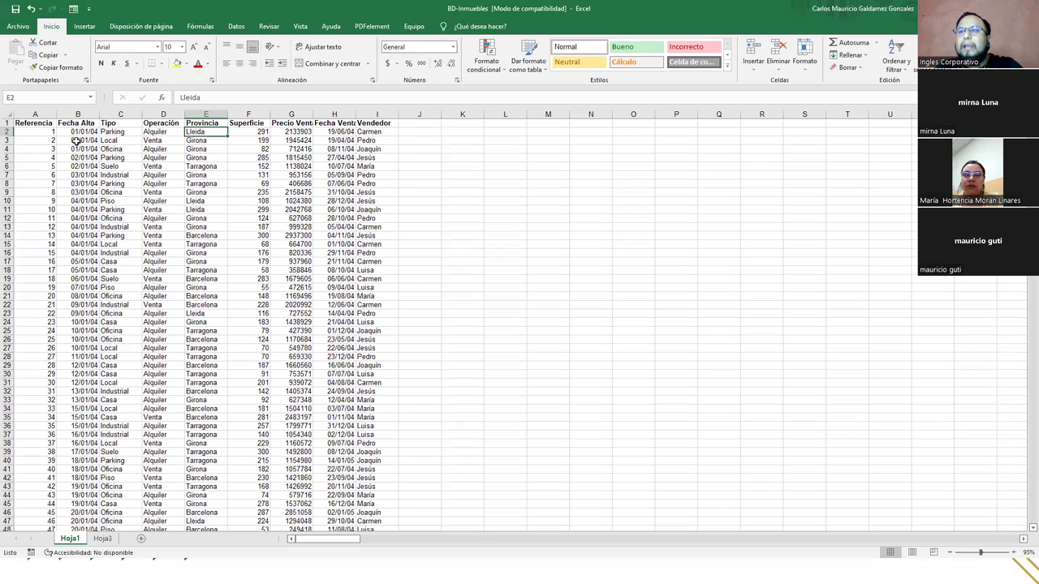
click(109, 134)
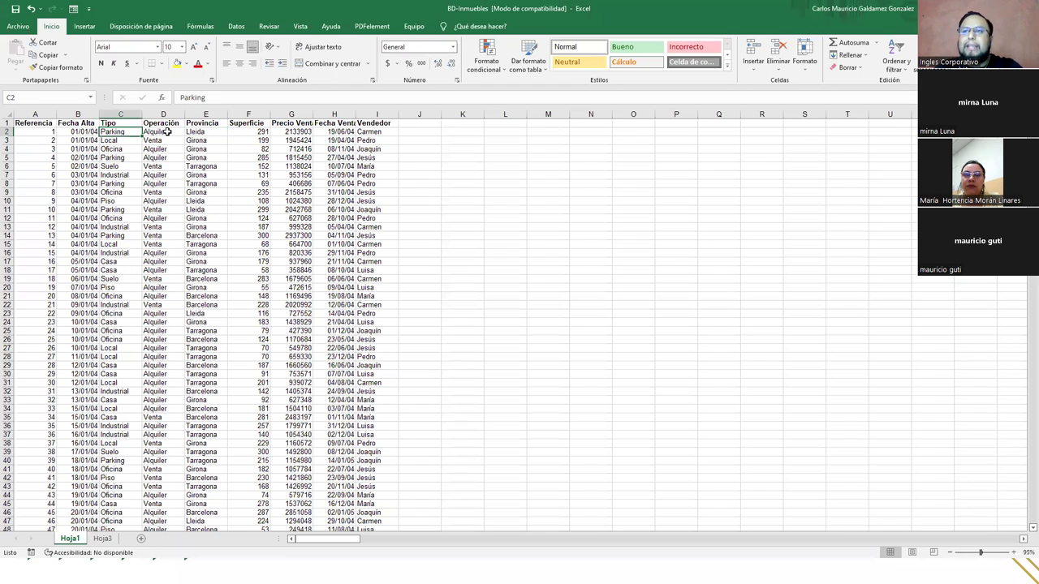
click(167, 132)
click(119, 140)
click(121, 149)
click(109, 168)
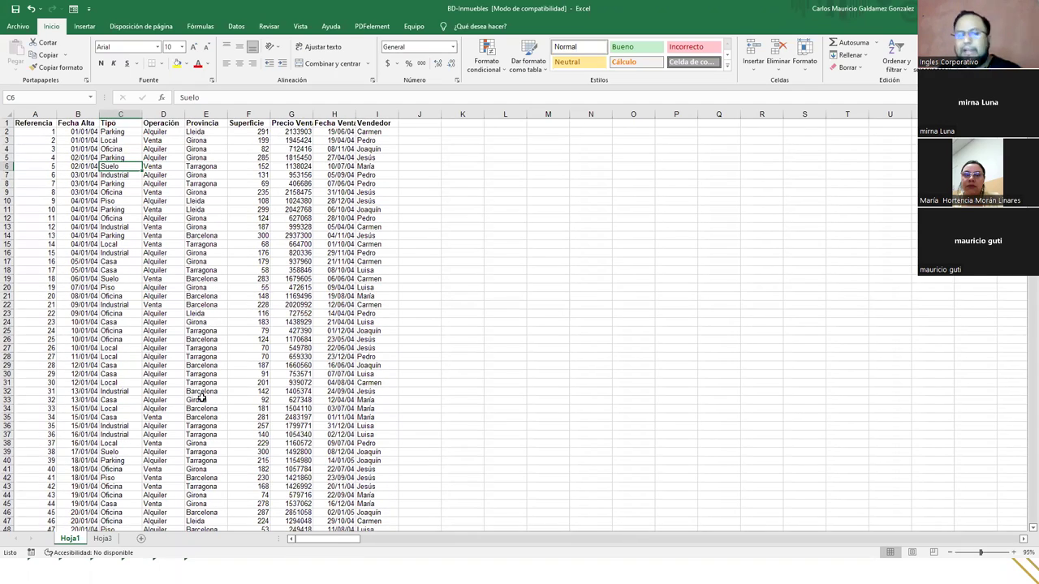
- Enable filtering on the header row of the property table on Hoja1
ctrl+scroll(219, 390, up, 3)
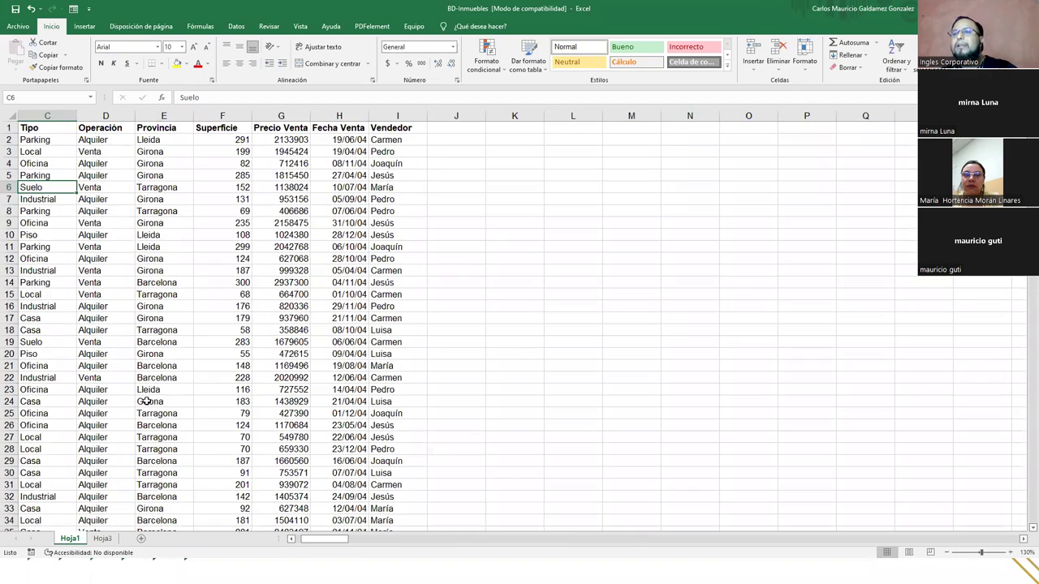
click(291, 539)
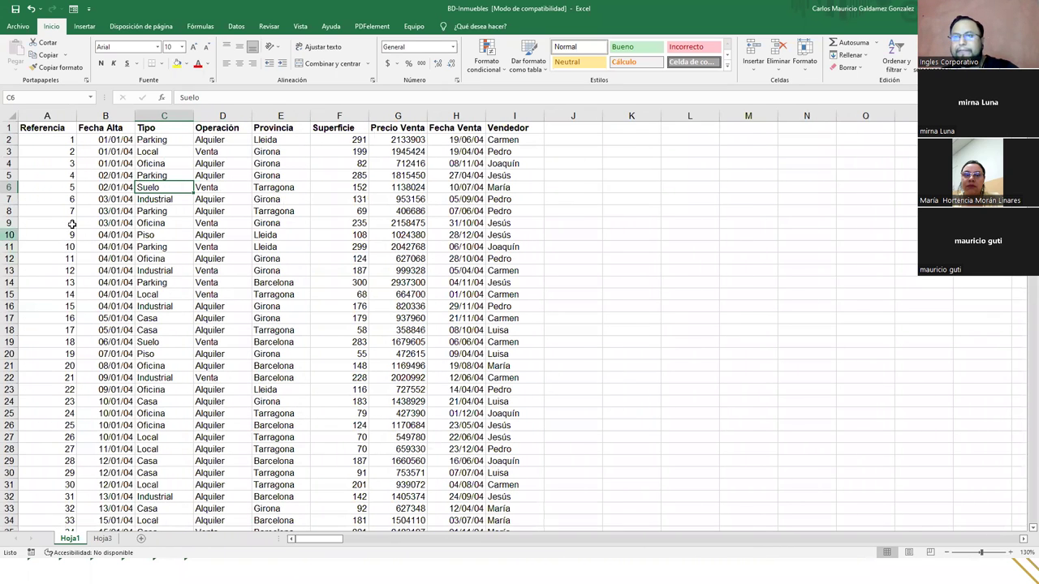
click(120, 199)
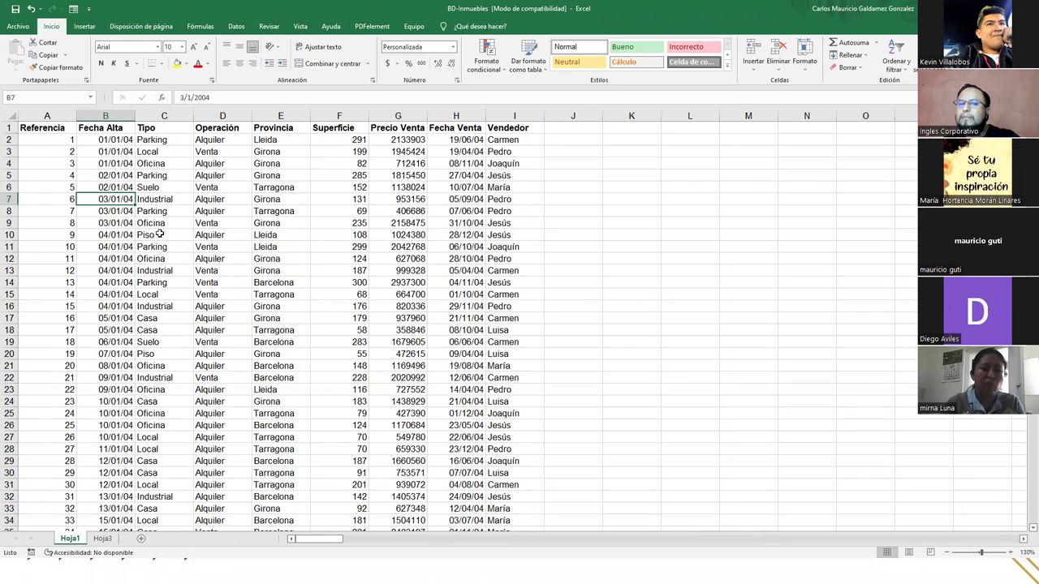
key(ctrl+shift+l)
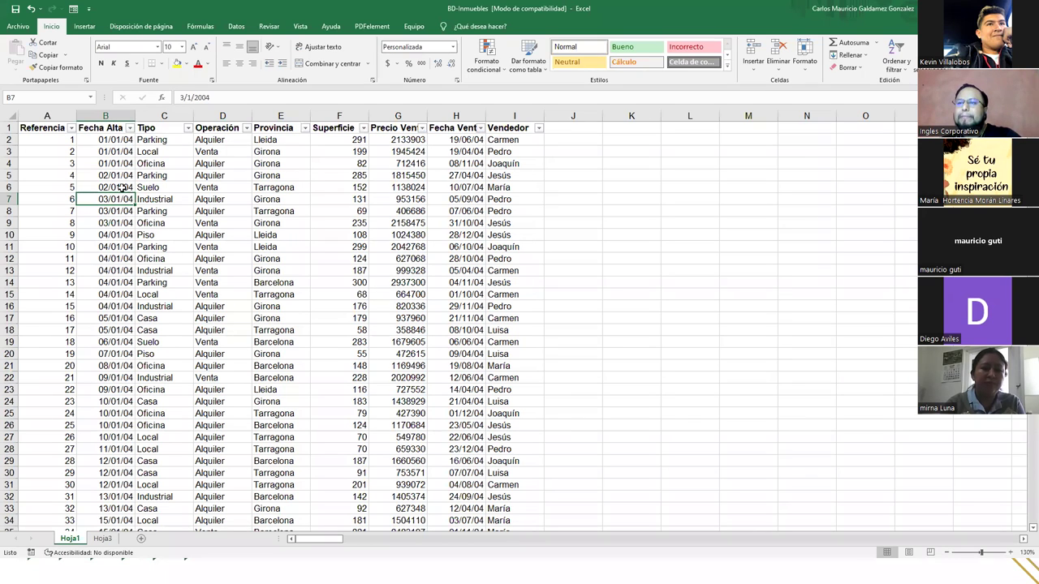
- Examine the years and months listed in the Fecha Alta filter, leaving the filter unapplied
click(131, 129)
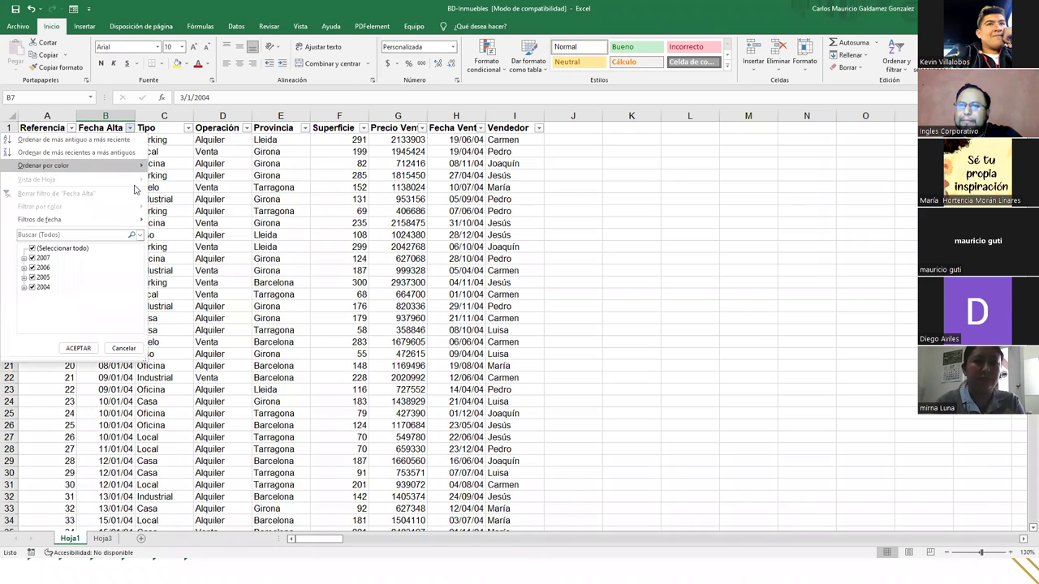
click(25, 258)
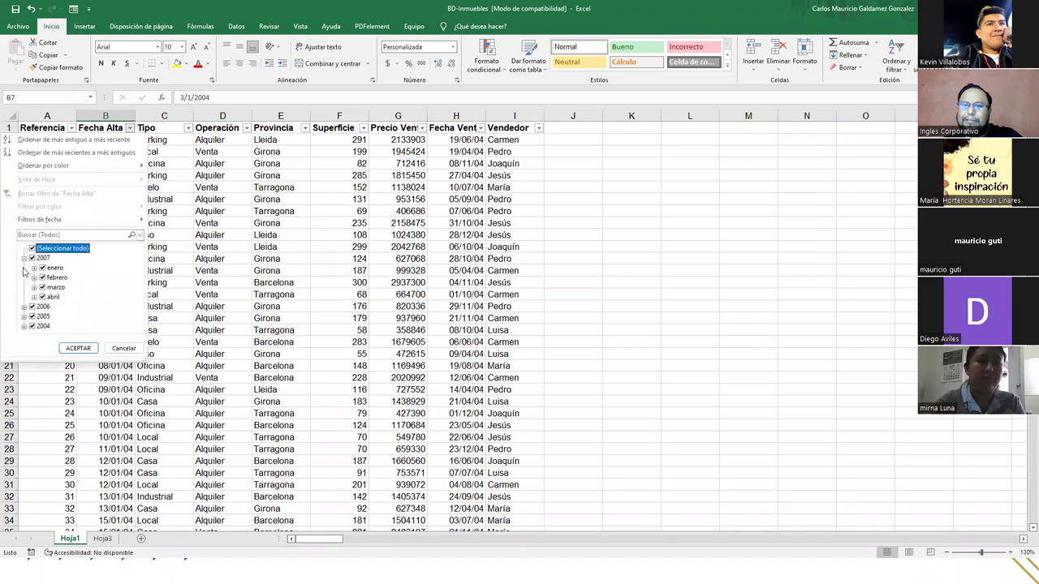
click(25, 308)
scroll(39, 319, up, 2)
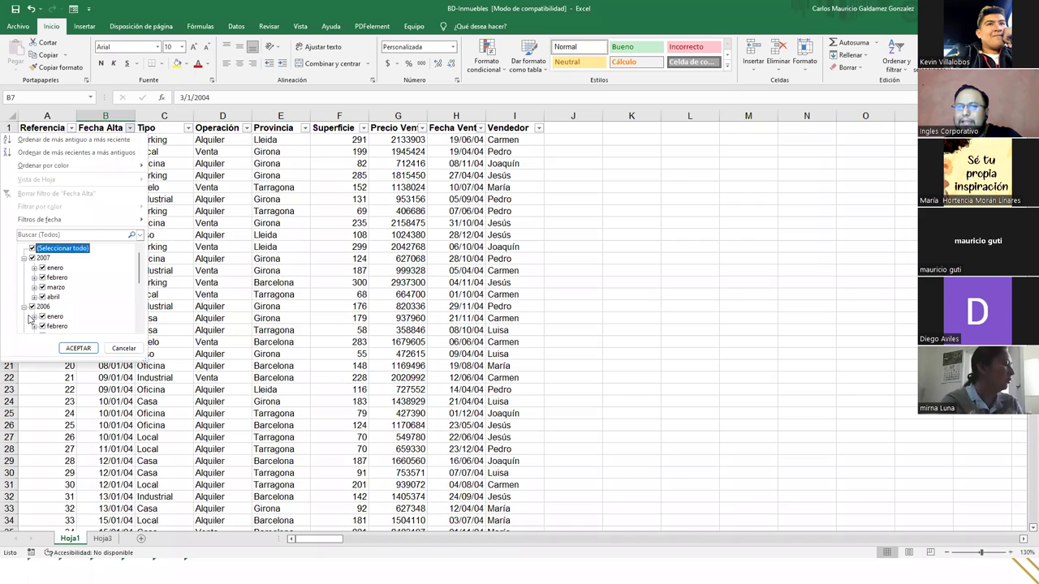
scroll(35, 321, down, 4)
click(24, 317)
scroll(28, 329, up, 1)
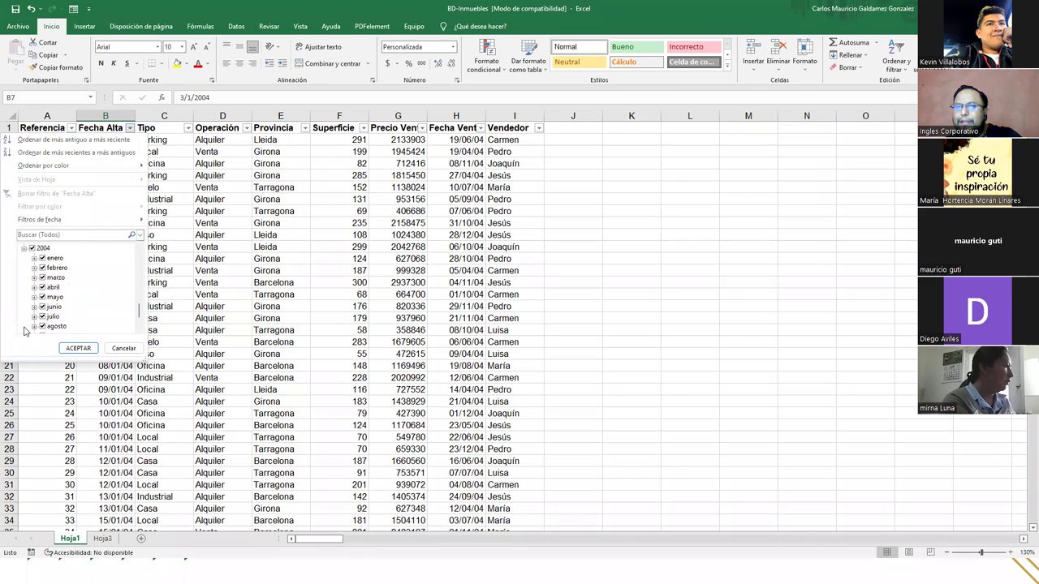
scroll(81, 327, up, 10)
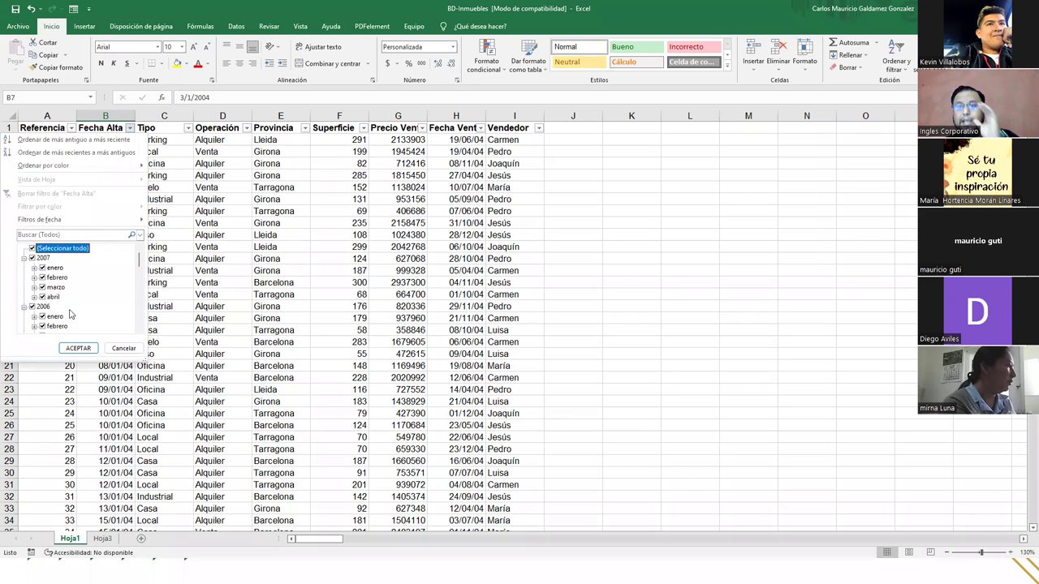
click(124, 349)
- Enter the exercise heading "Dada la BD" in cell K10 of Hoja1, beside the property table
click(679, 230)
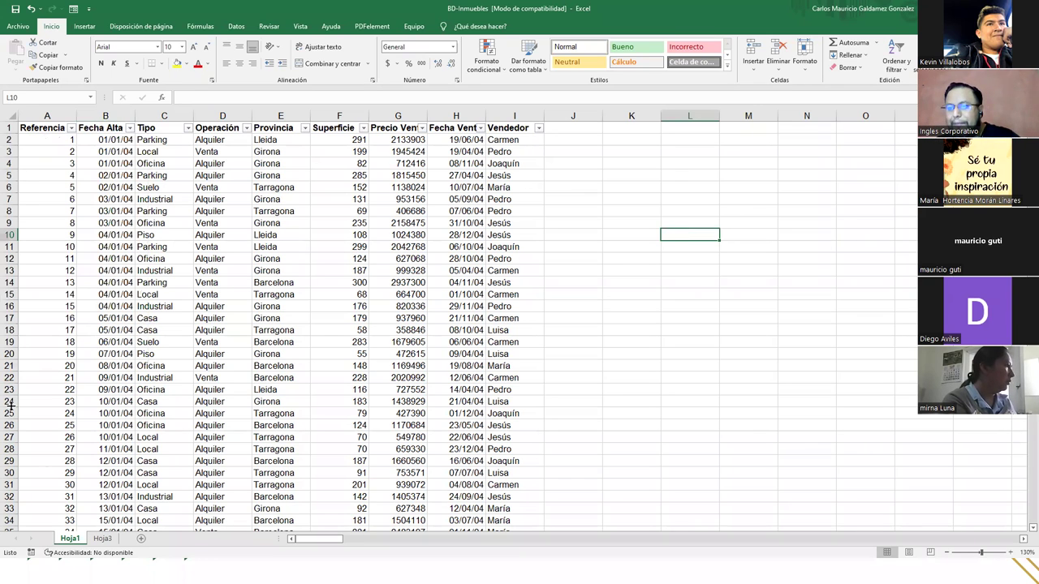
click(95, 540)
click(77, 541)
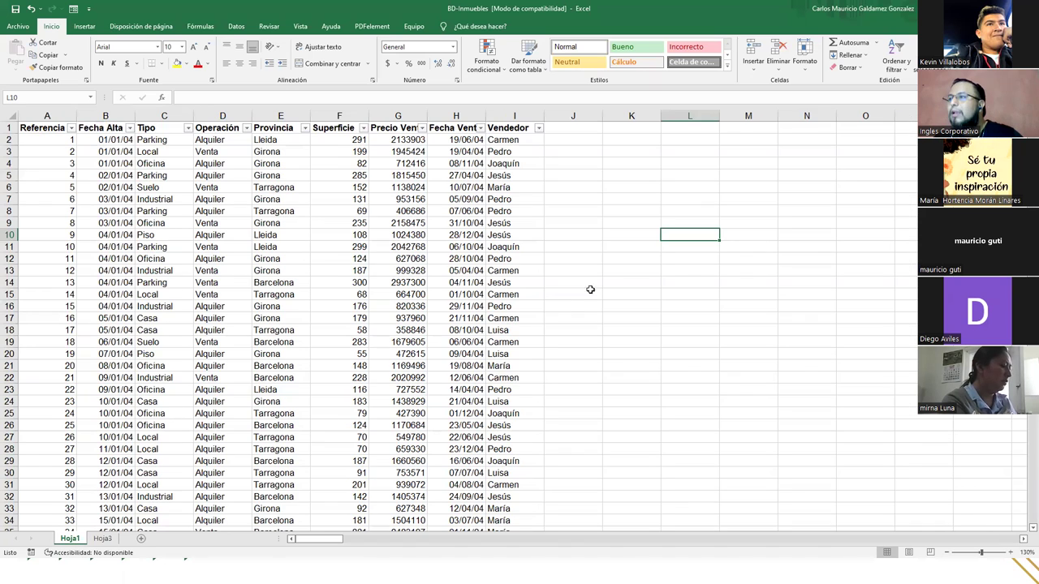
key(Left)
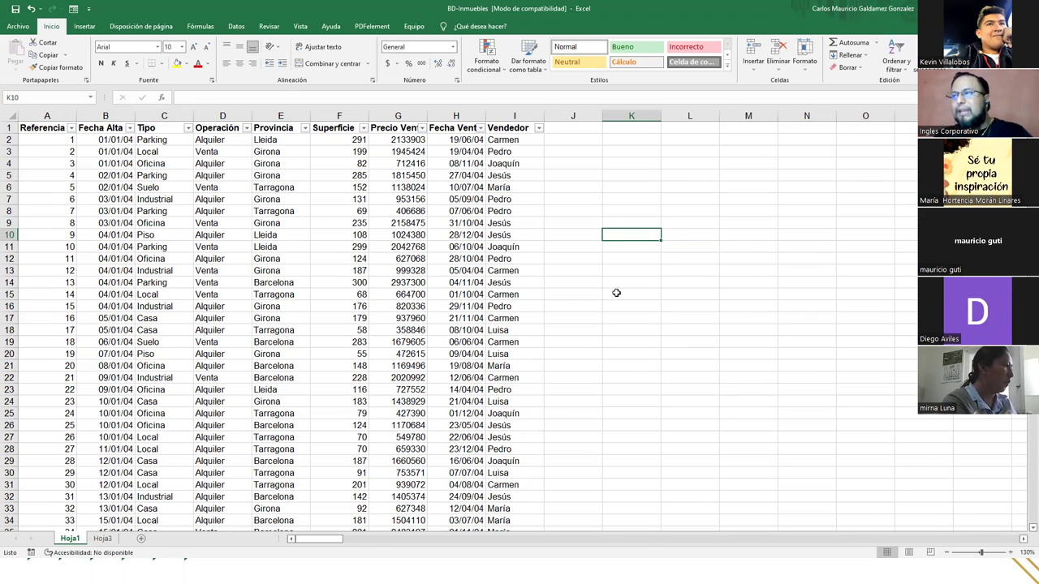
text(Dada l)
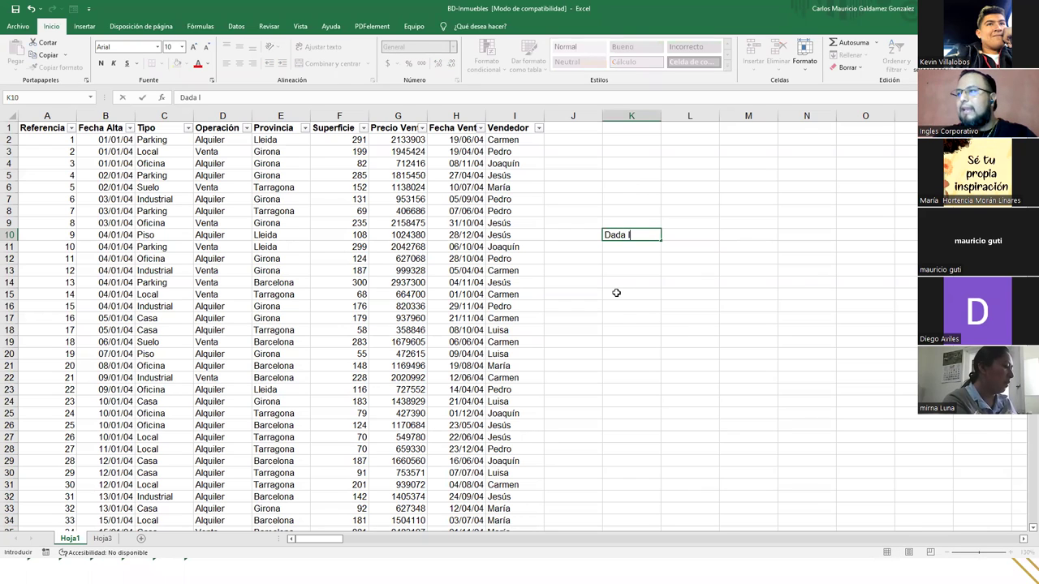
text(a BD)
key(Return)
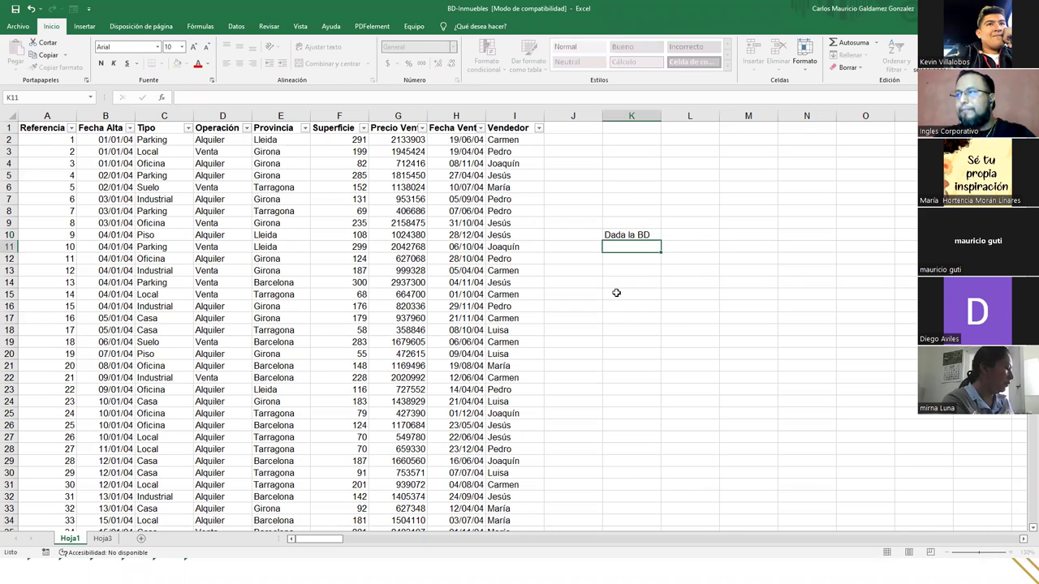
- Enter the instruction line "Encontrar y filtrar los siguientes indicaciones" in cell K11, below the exercise heading
text(Encont)
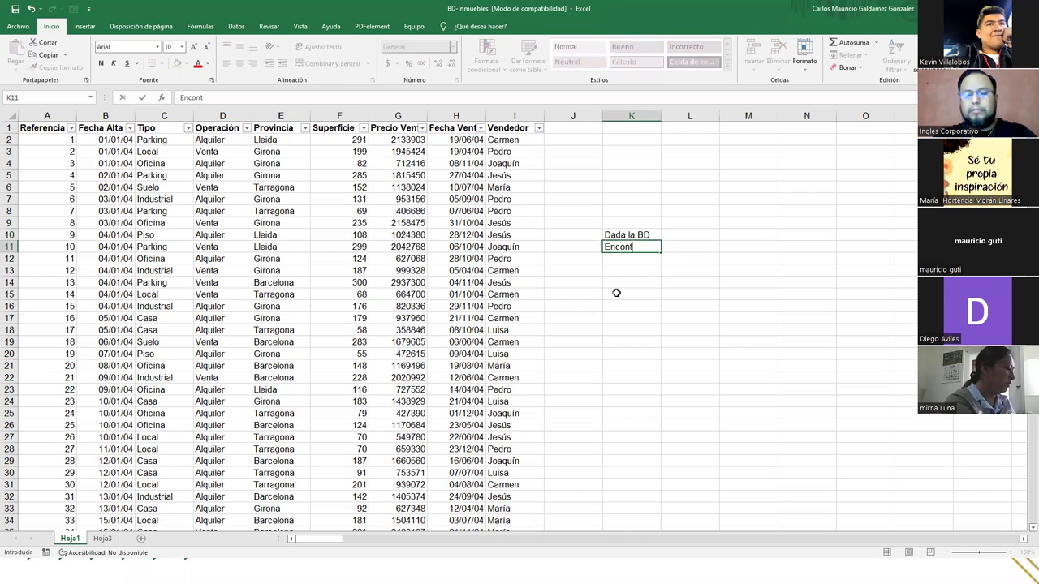
text(rar y filtra)
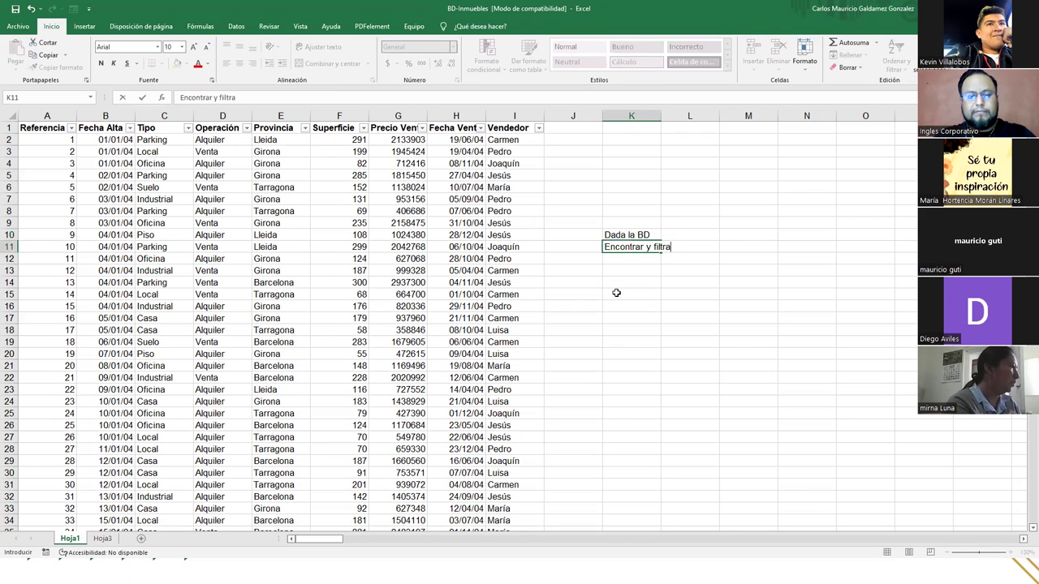
text(r los siguientes)
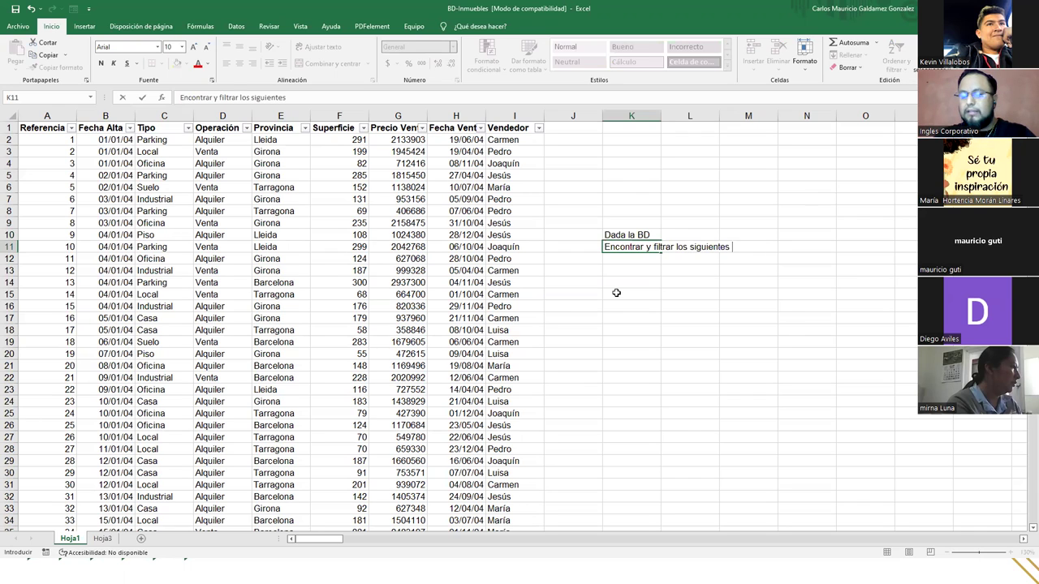
click(616, 292)
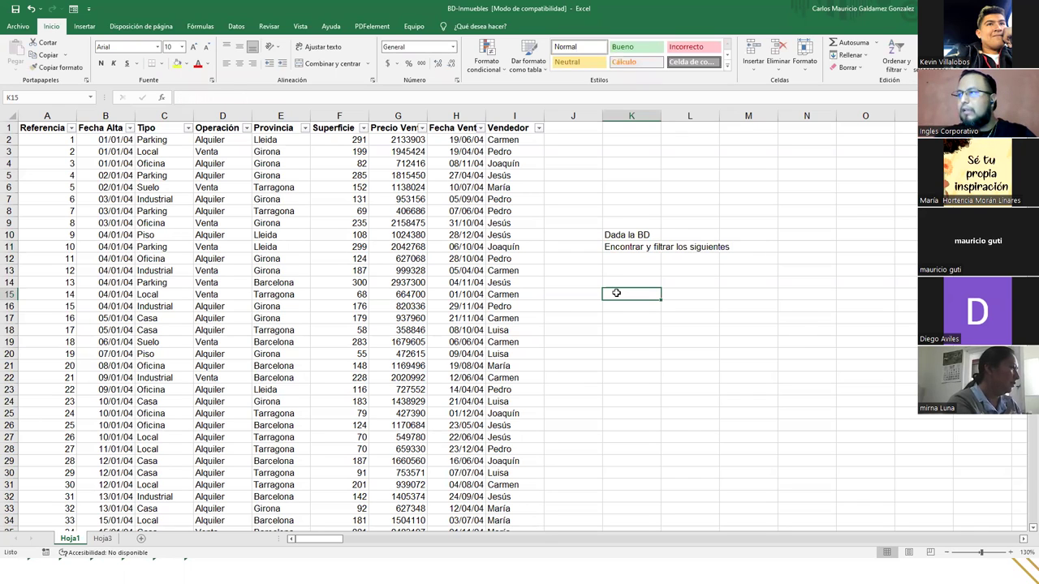
click(622, 250)
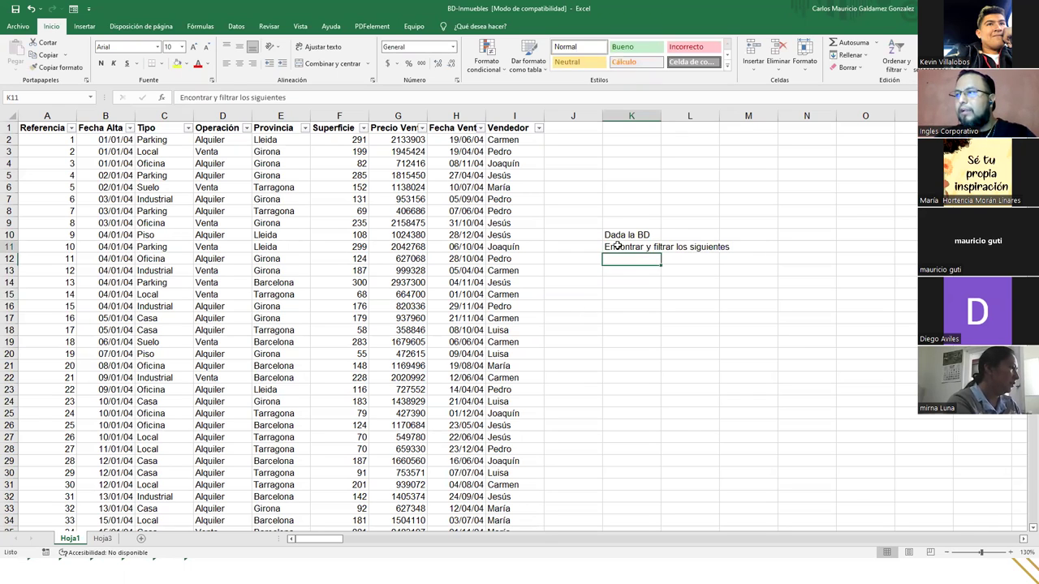
click(330, 100)
text(indicaciones)
key(Return)
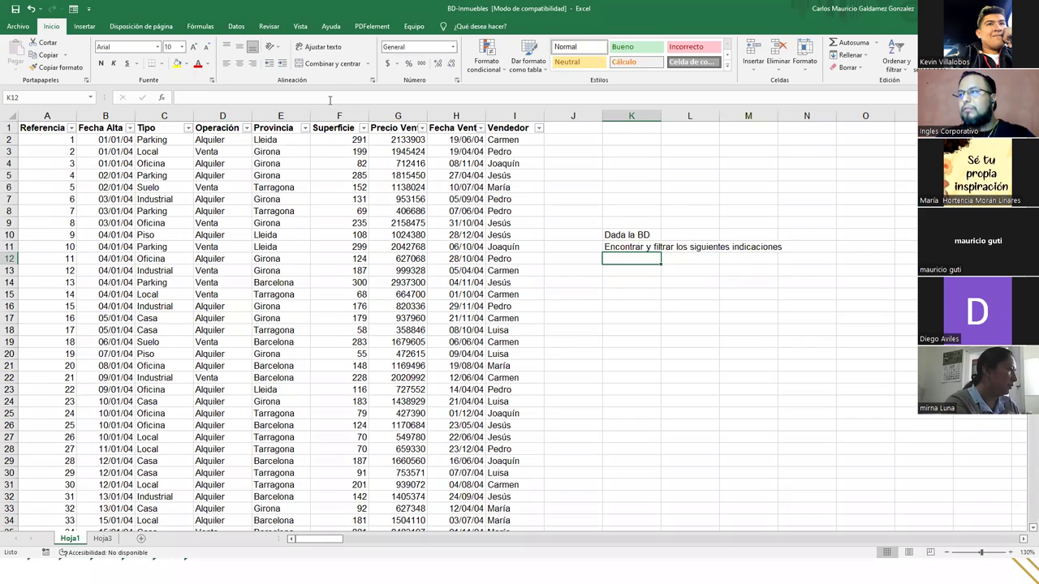
- Enter the first exercise item in cell K12: "1. Mostrar Por tipo: Oficina, que cumplan con que su operación es alquiler"
text(1.)
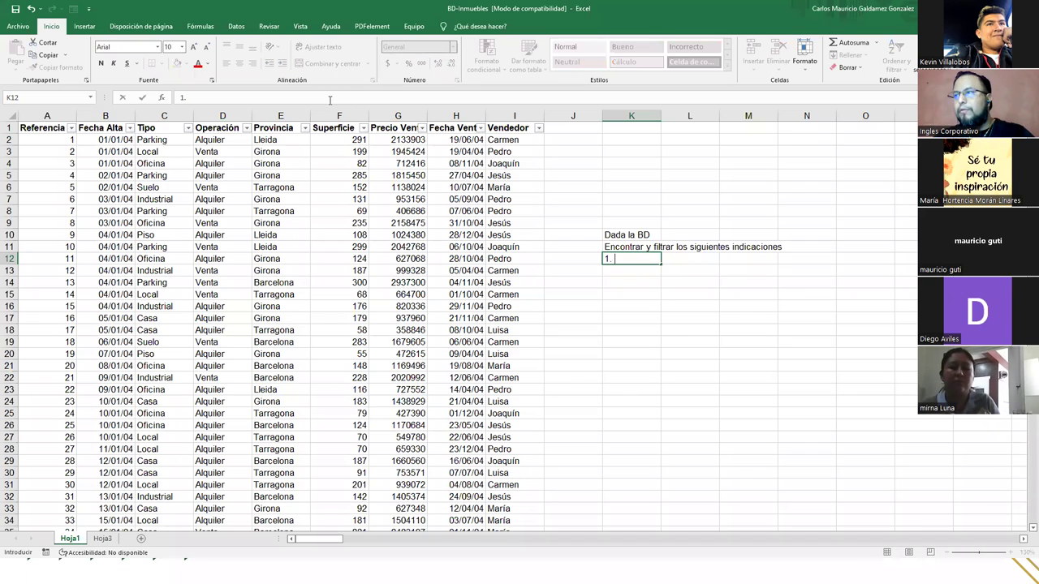
text( Mostrar)
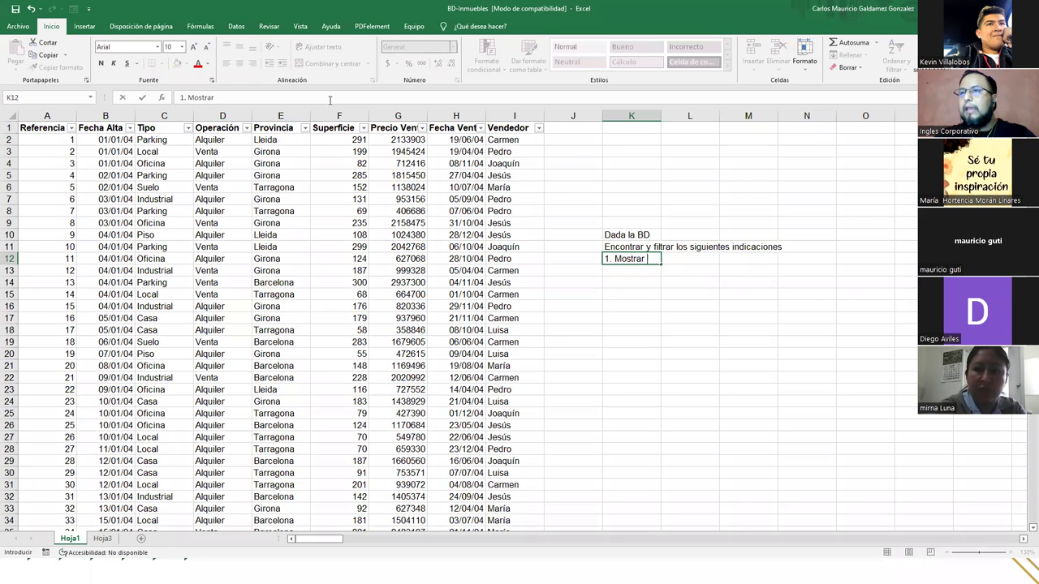
text(Por )
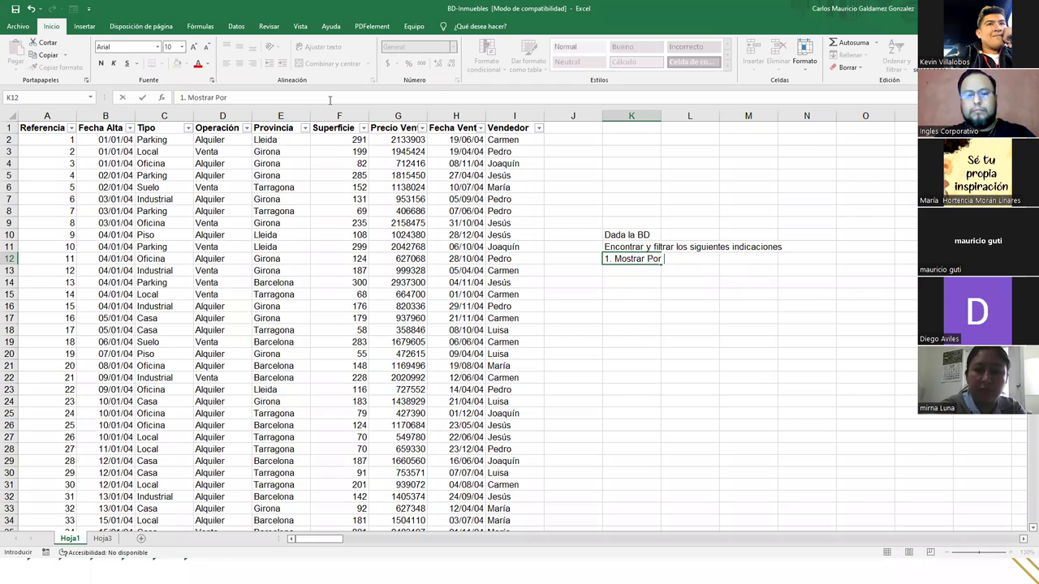
text(tipo de Ope)
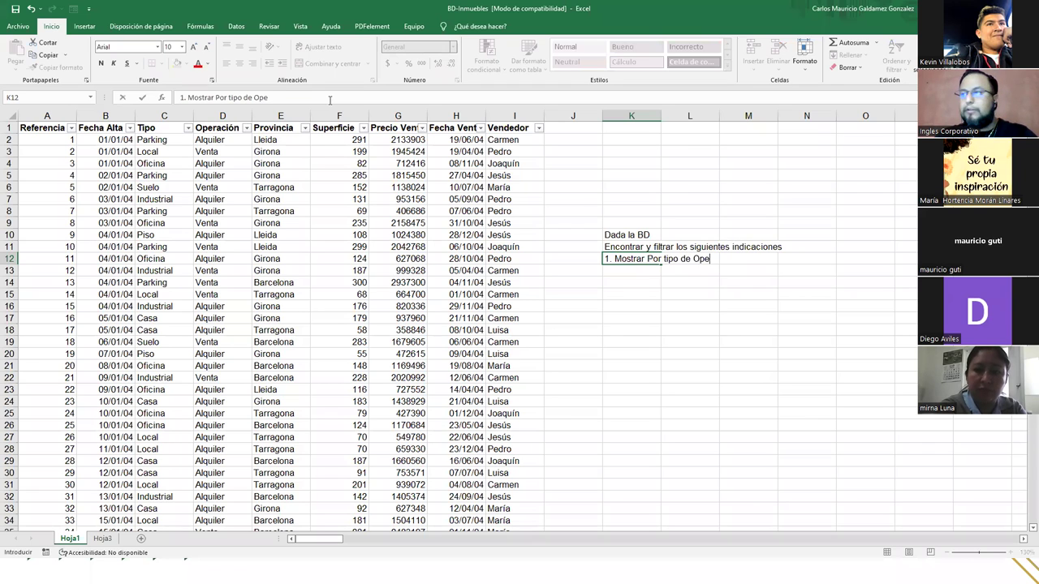
text(racion)
key(BackSpace)
key(BackSpace)
key(BackSpace)
key(BackSpace)
key(BackSpace)
key(BackSpace)
key(BackSpace)
key(BackSpace)
key(BackSpace)
key(BackSpace)
key(BackSpace)
key(BackSpace)
key(BackSpace)
text(: )
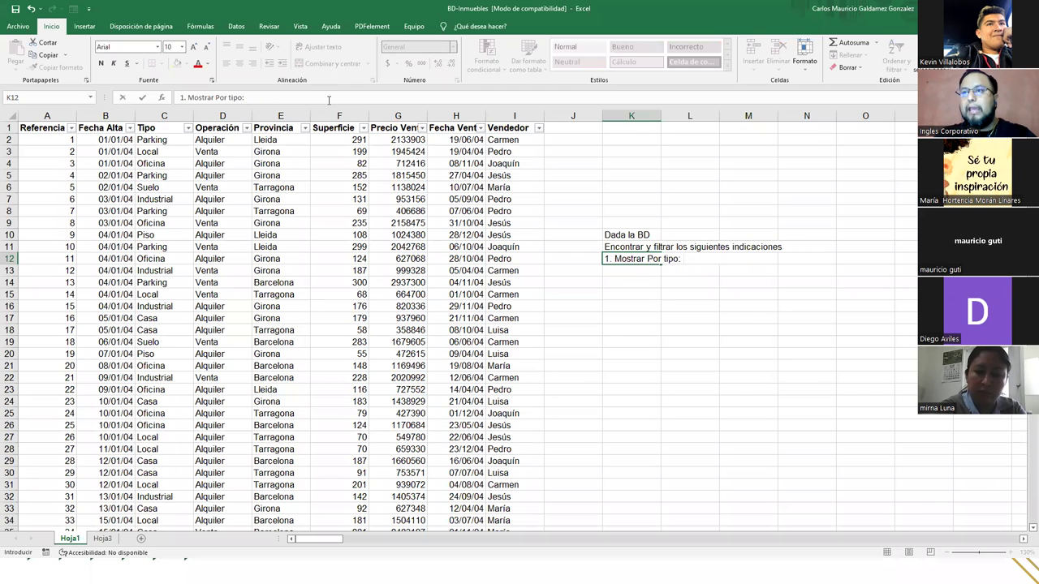
text(Oficina)
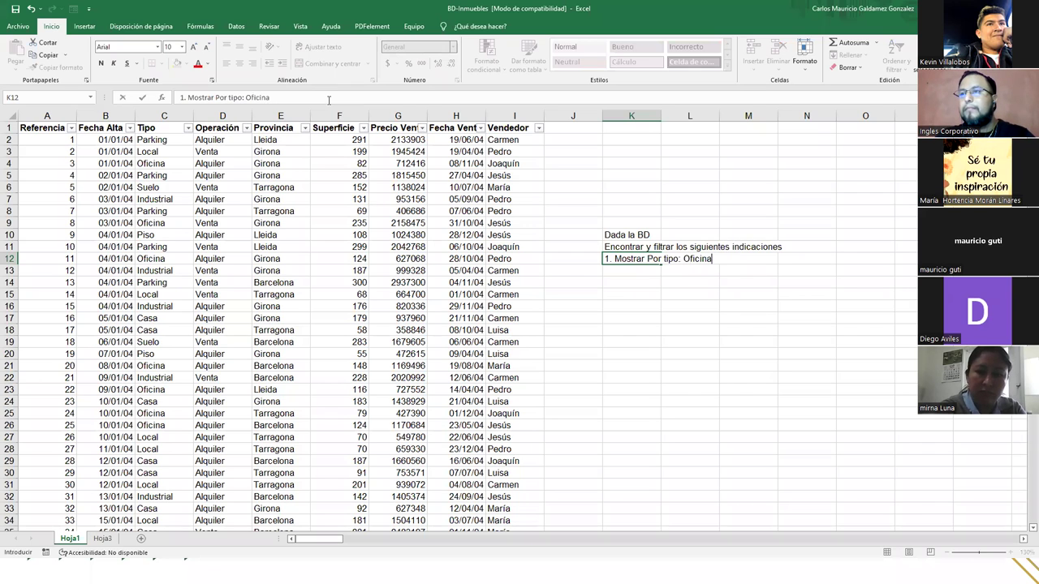
text(, que)
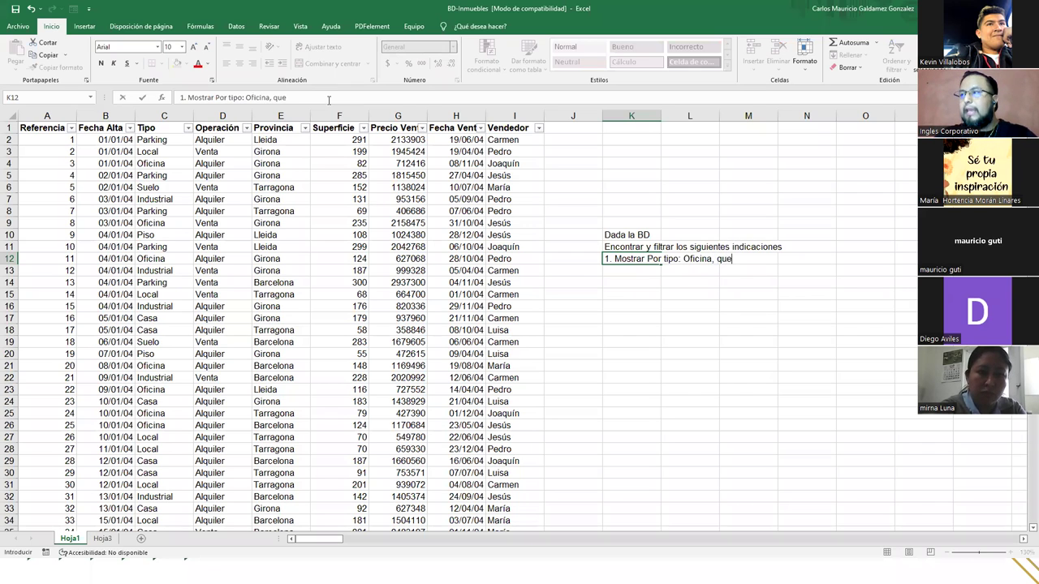
text( cumplan con que cumplan con)
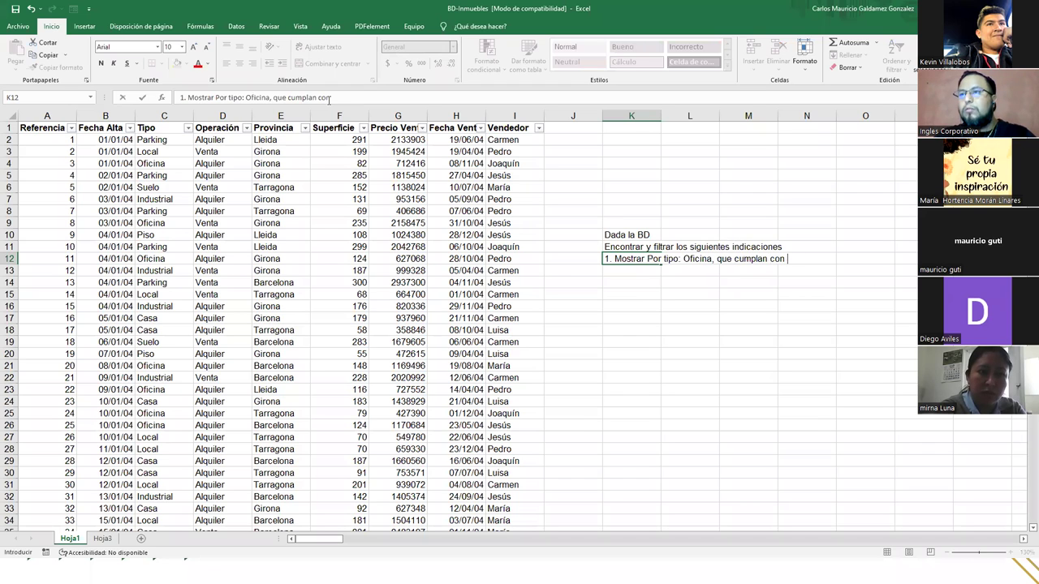
text(que su )
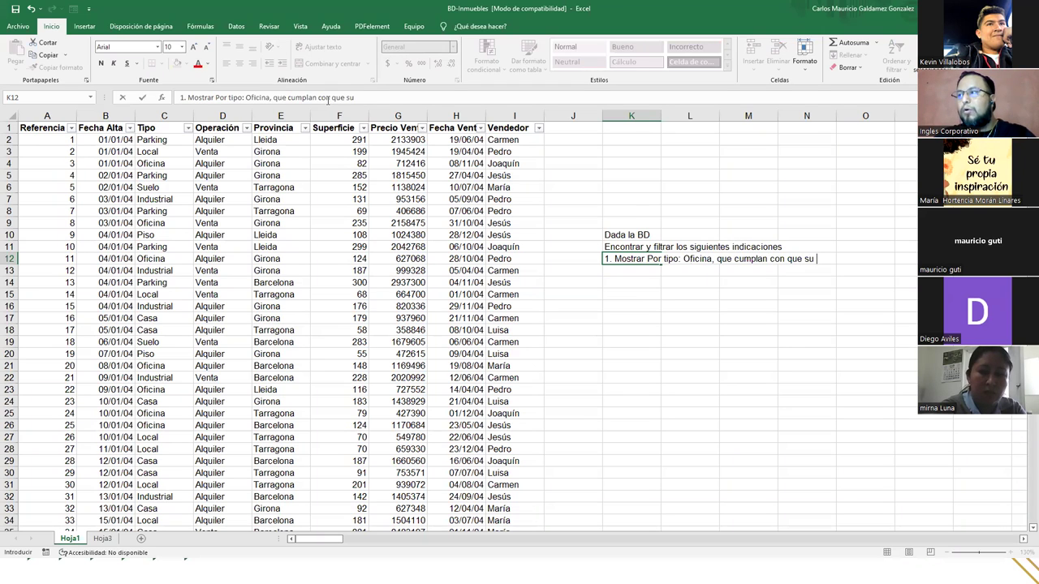
text(operacion e)
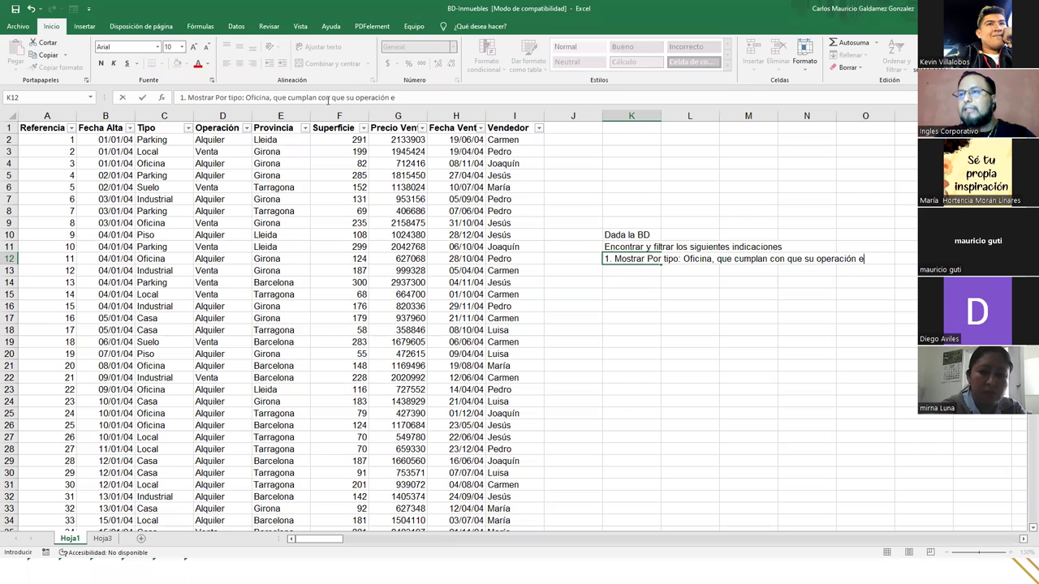
text(s alquiler)
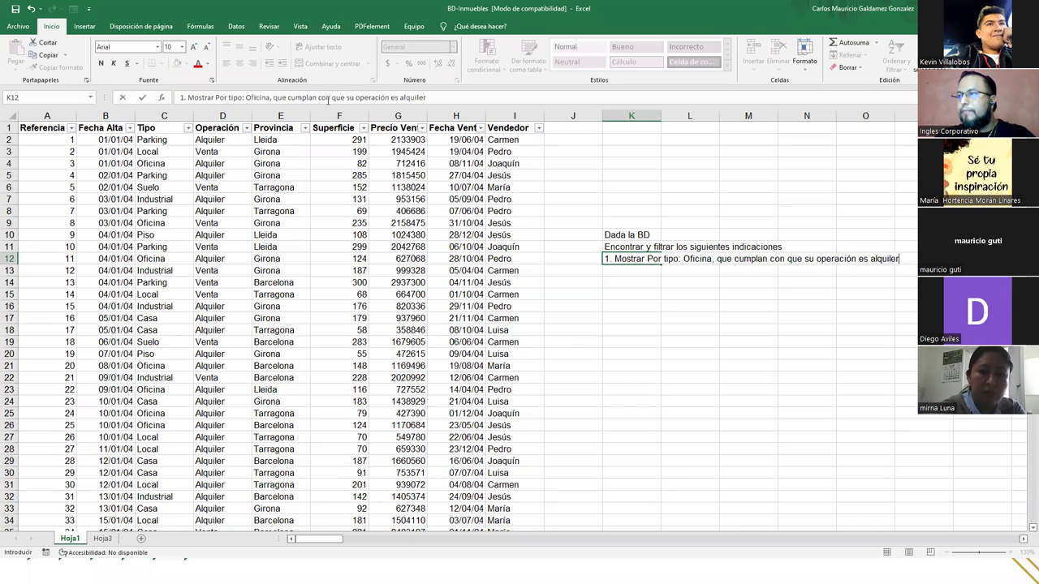
key(Return)
- Continue the first exercise item in cell K13 with the text "Para la provincia de Girona"
text(Para l)
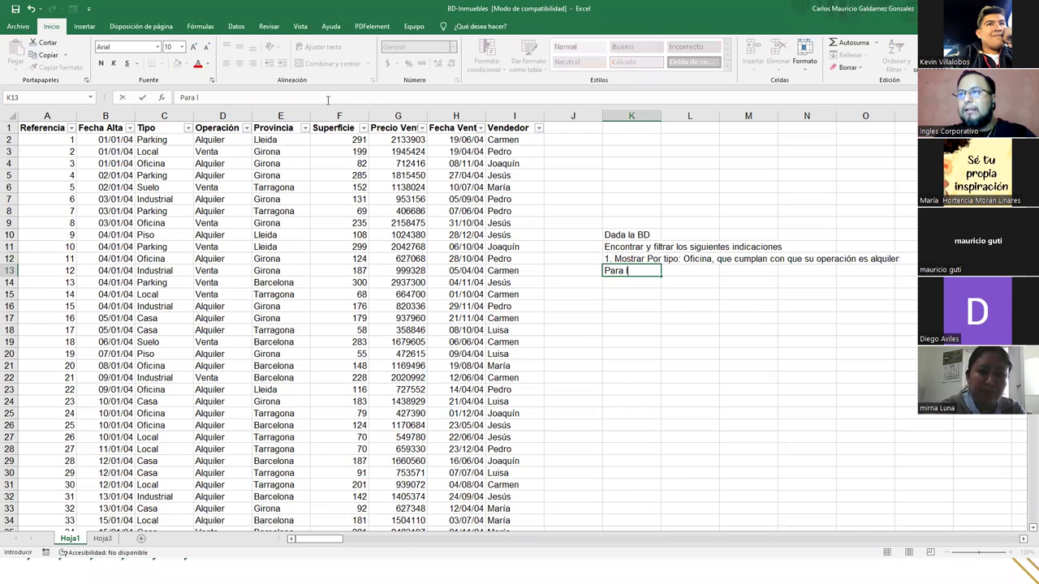
text(a provincia de )
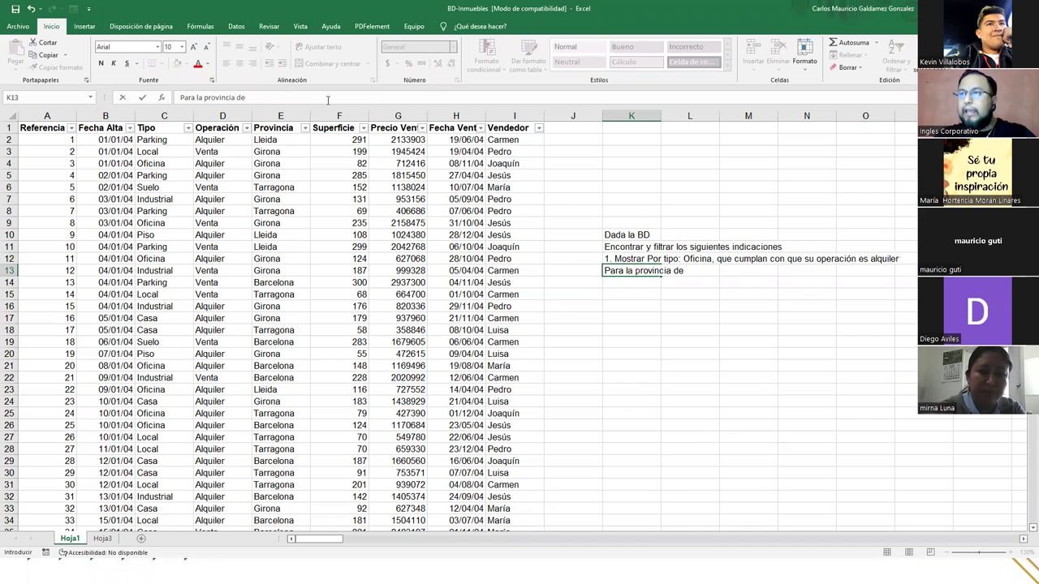
text(Fi)
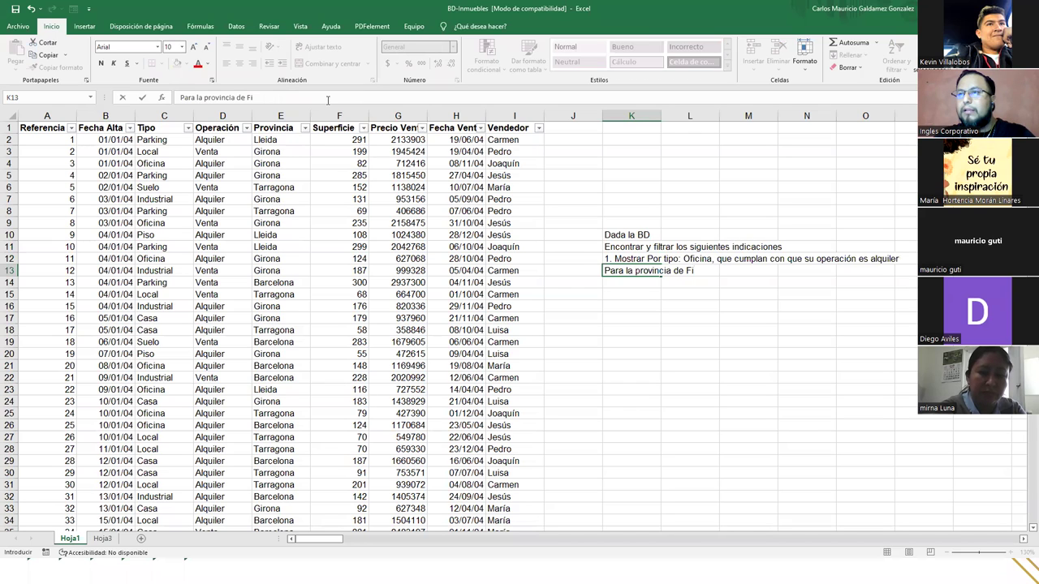
key(BackSpace)
key(BackSpace)
text(Girona)
key(Return)
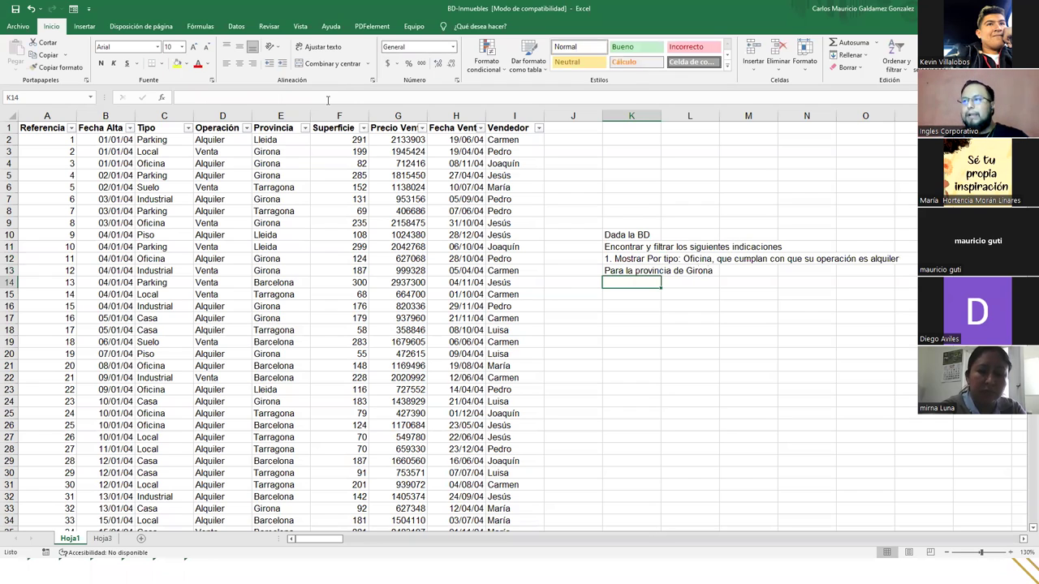
- Filter the Tipo column of the property table to show only Oficina records
drag(612, 260, 612, 270)
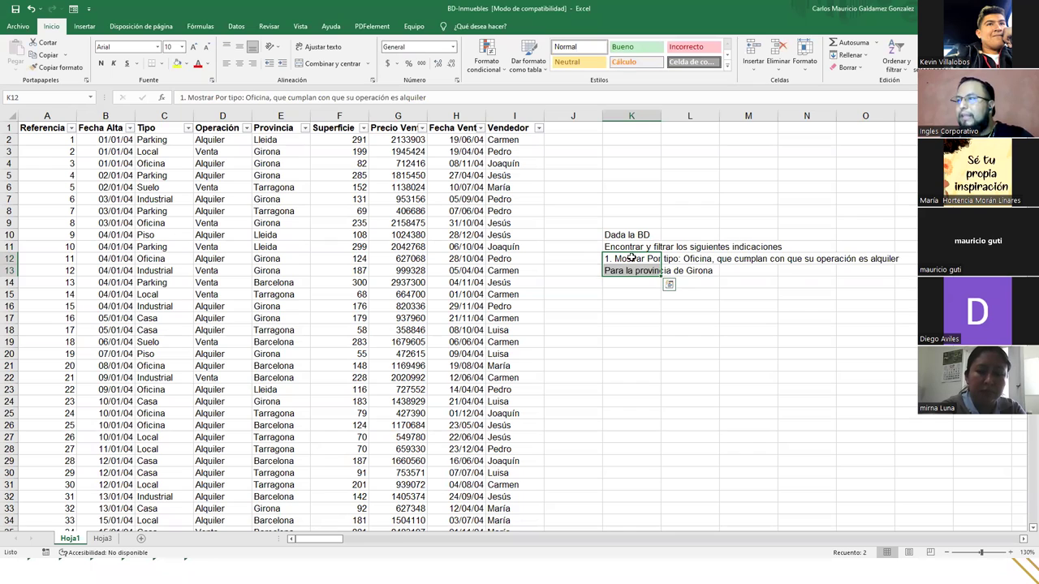
click(630, 256)
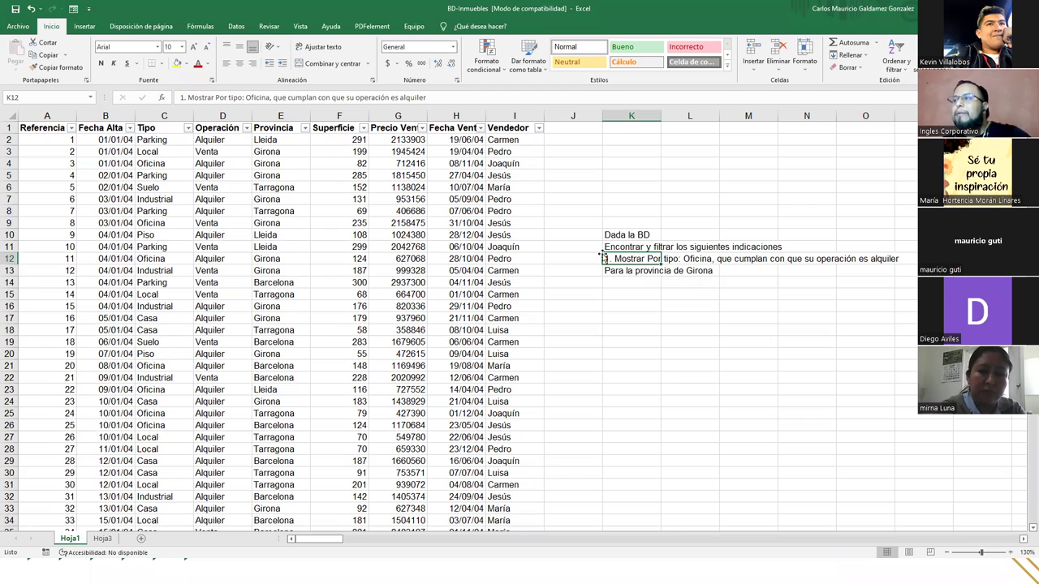
click(188, 129)
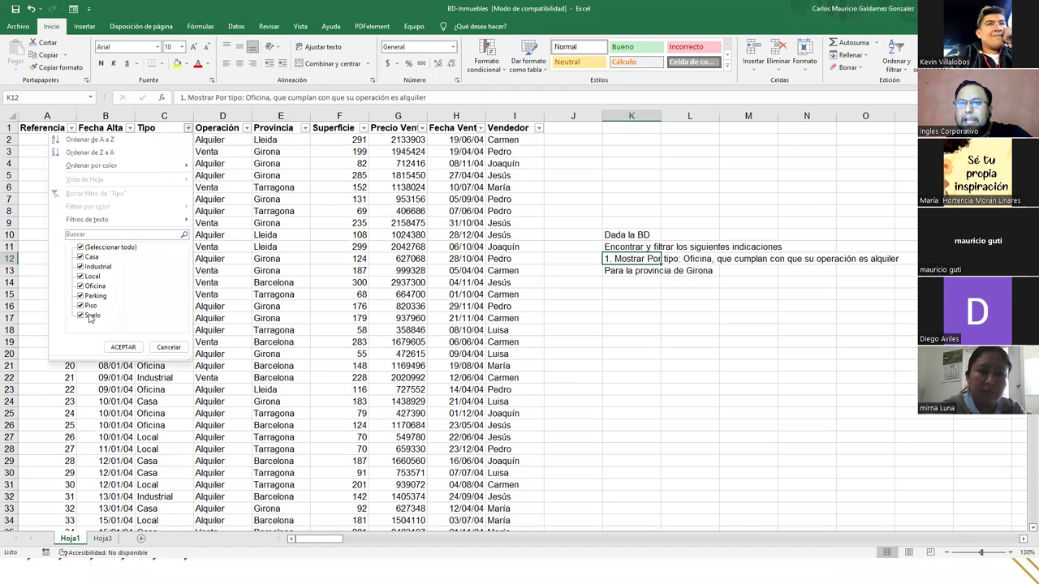
click(80, 247)
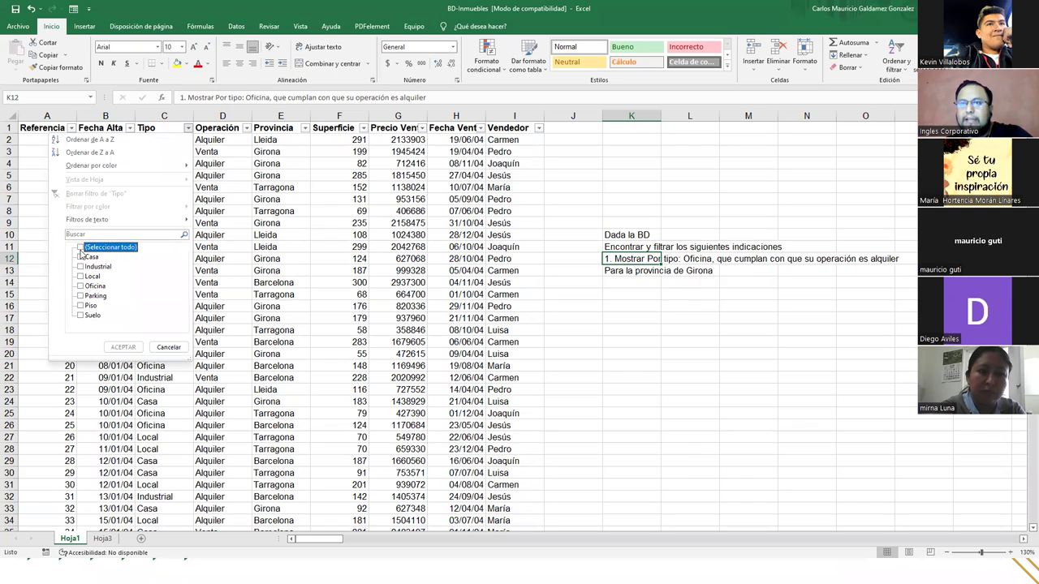
click(80, 287)
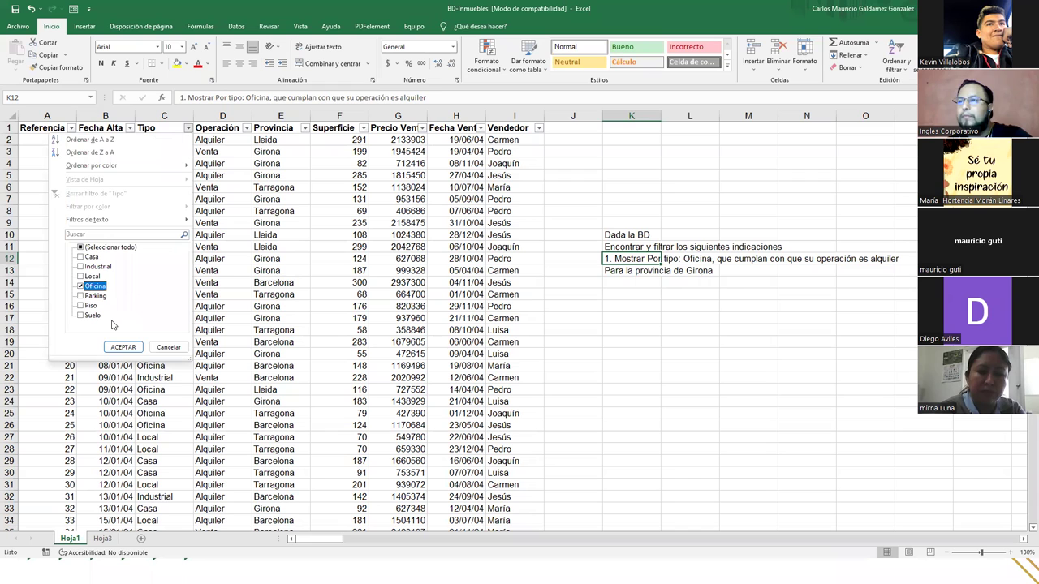
click(123, 346)
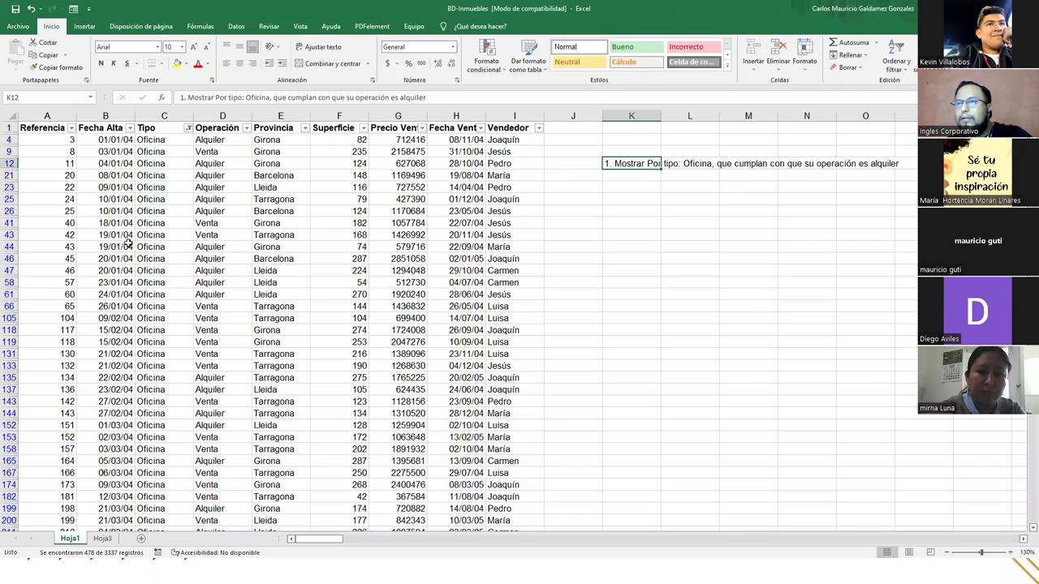
- Examine how many Oficina records remain by selecting the Referencia values down to the last one, and return to cell A1
click(68, 151)
click(54, 140)
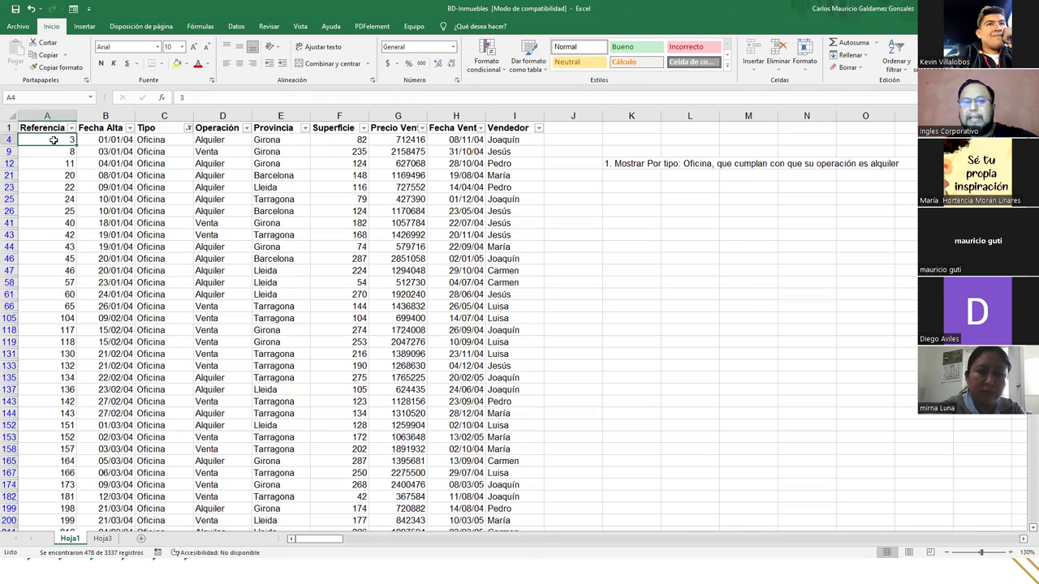
key(ctrl+shift+Down)
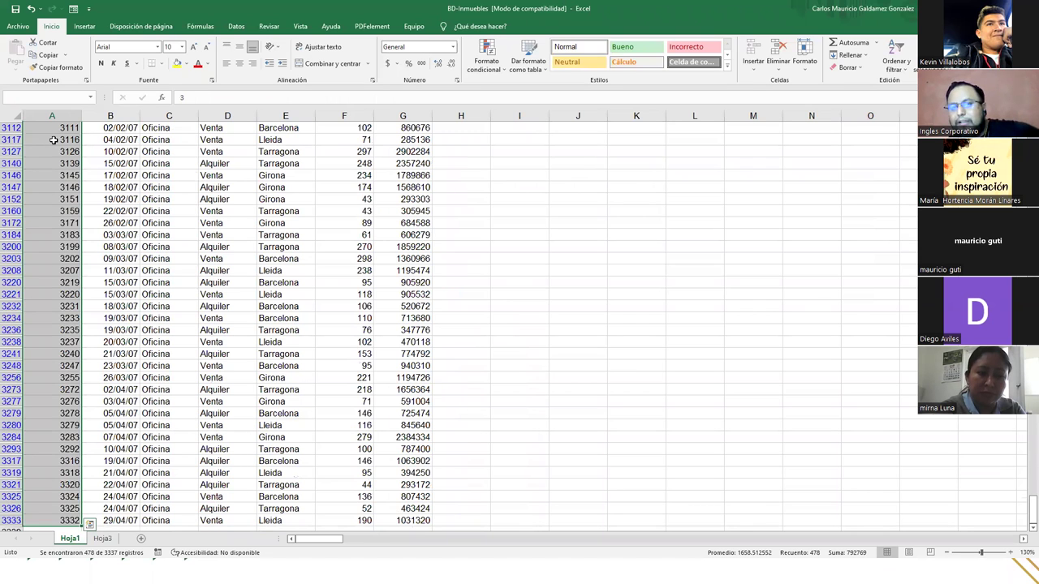
key(ctrl+Home)
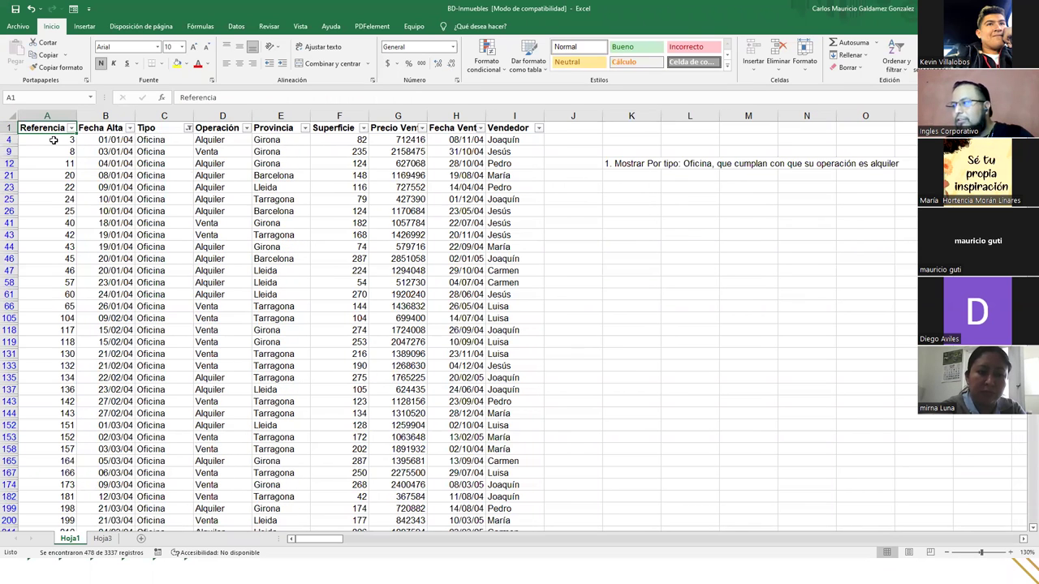
- Filter the Operación column to show only Alquiler by excluding Venta
click(247, 129)
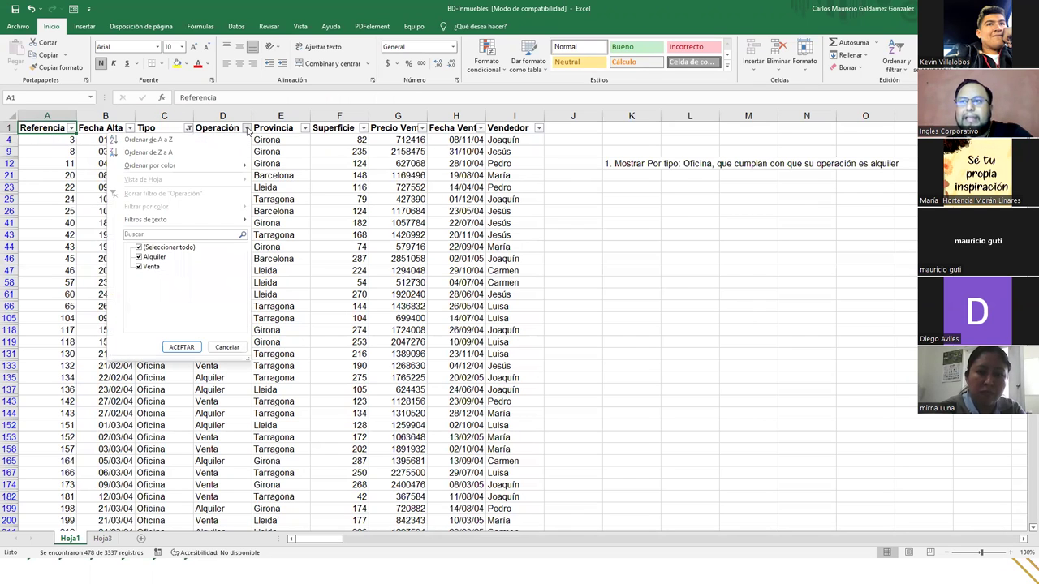
click(140, 268)
click(181, 348)
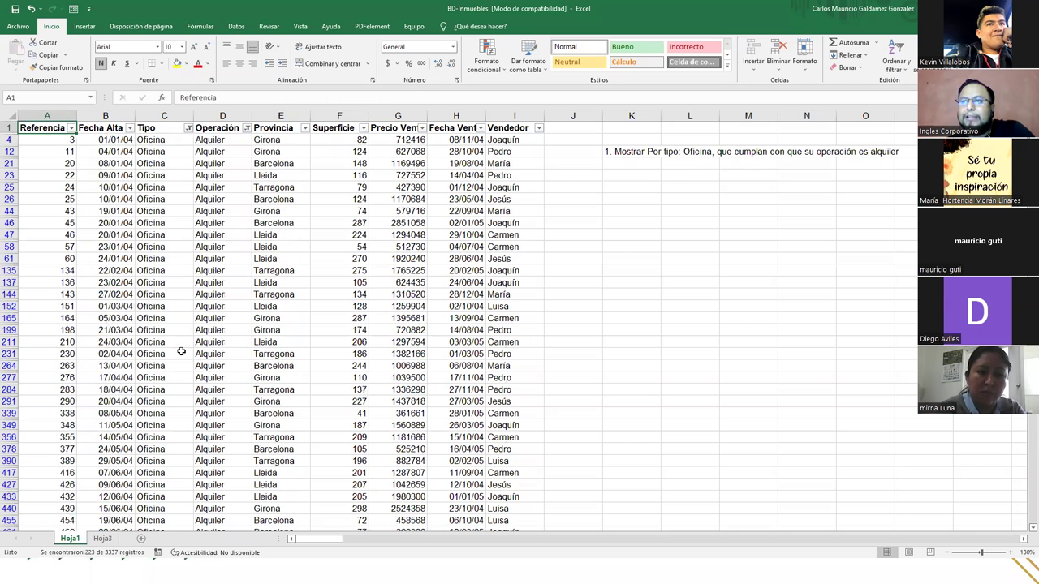
- Review the extent of the Oficina and Alquiler records by selecting their Referencia values to the end, and return to cell A1
click(50, 140)
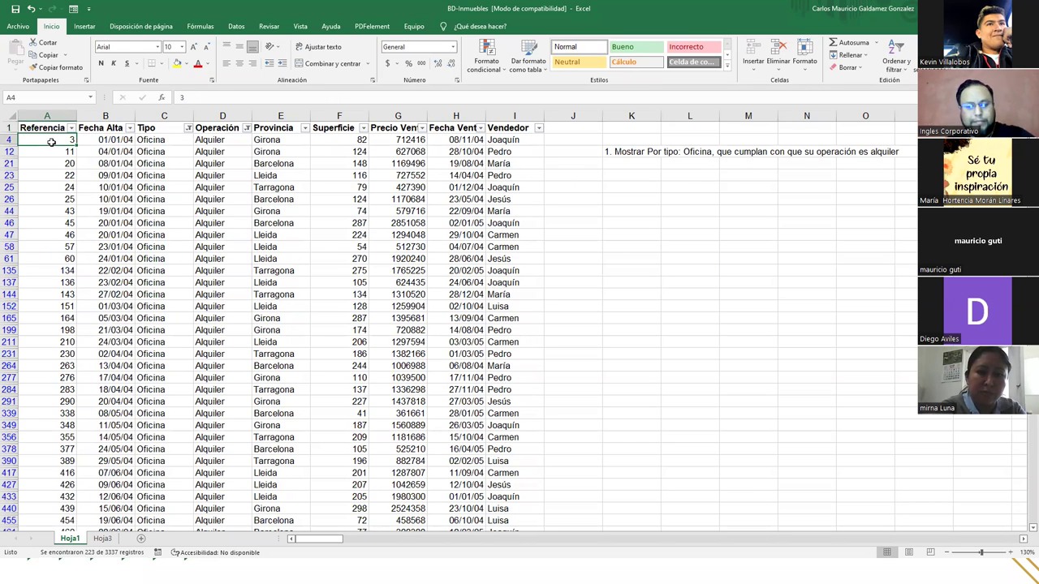
key(ctrl+shift+Down)
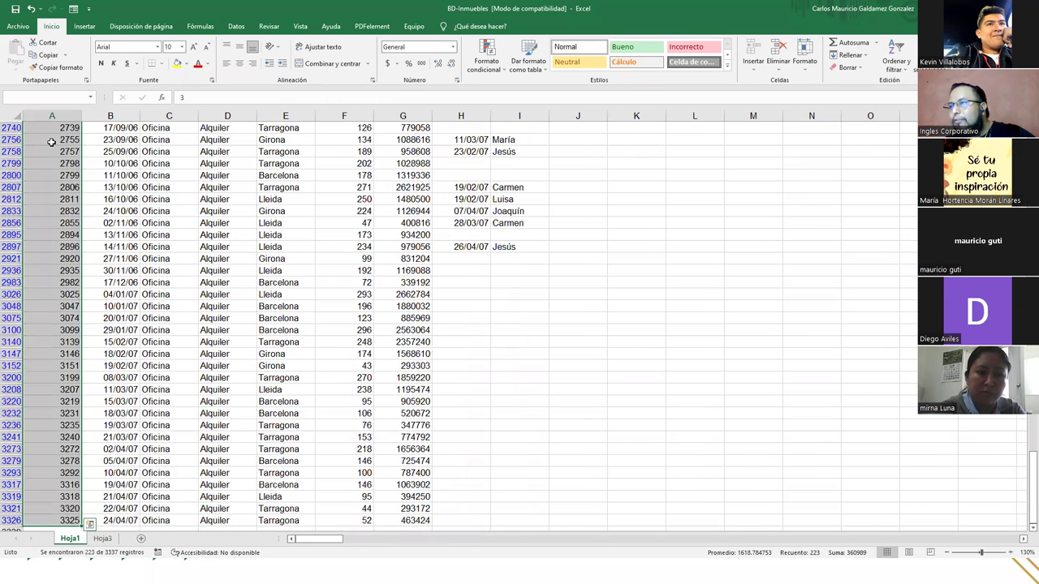
key(ctrl+Home)
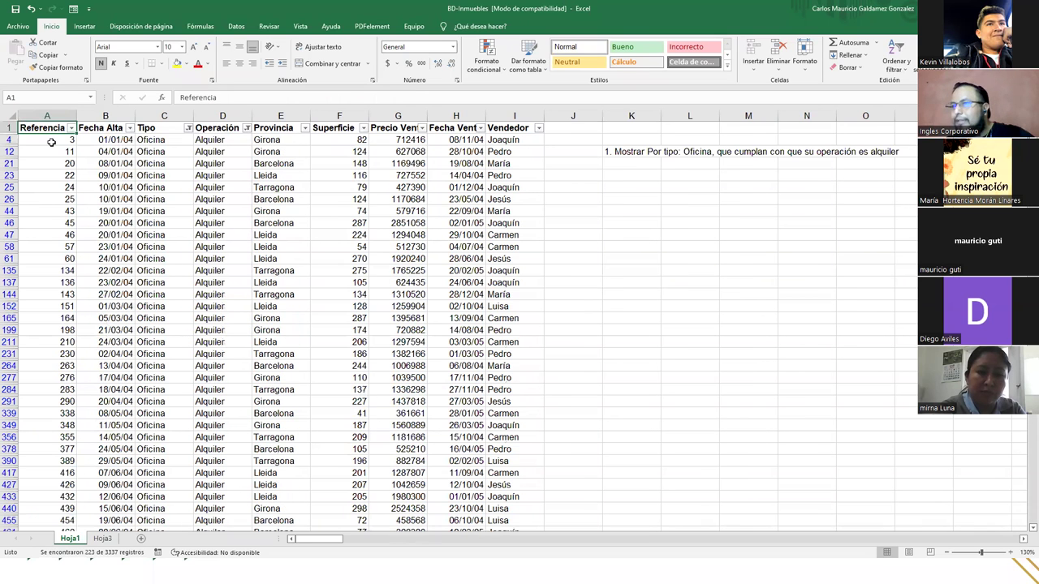
- Filter the Provincia column of the Oficina and Alquiler records to show only Girona
key(Right)
key(Right)
key(Right)
key(Right)
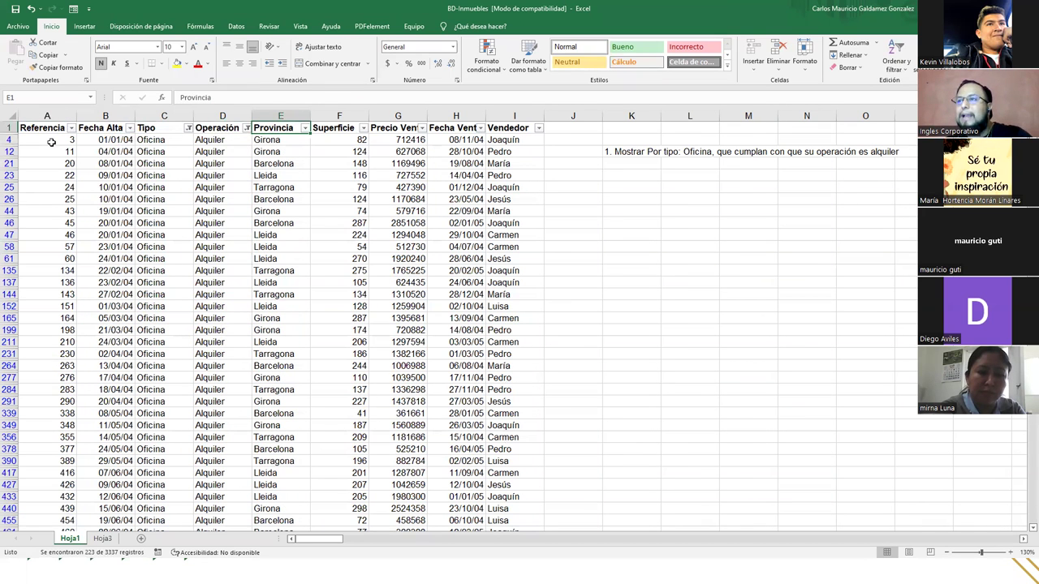
click(304, 128)
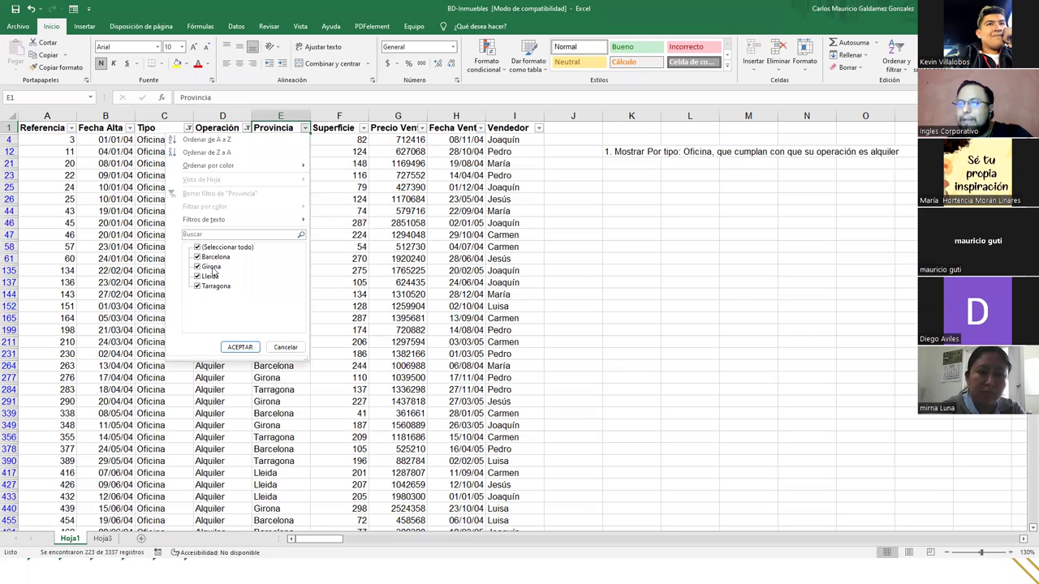
click(198, 248)
click(201, 268)
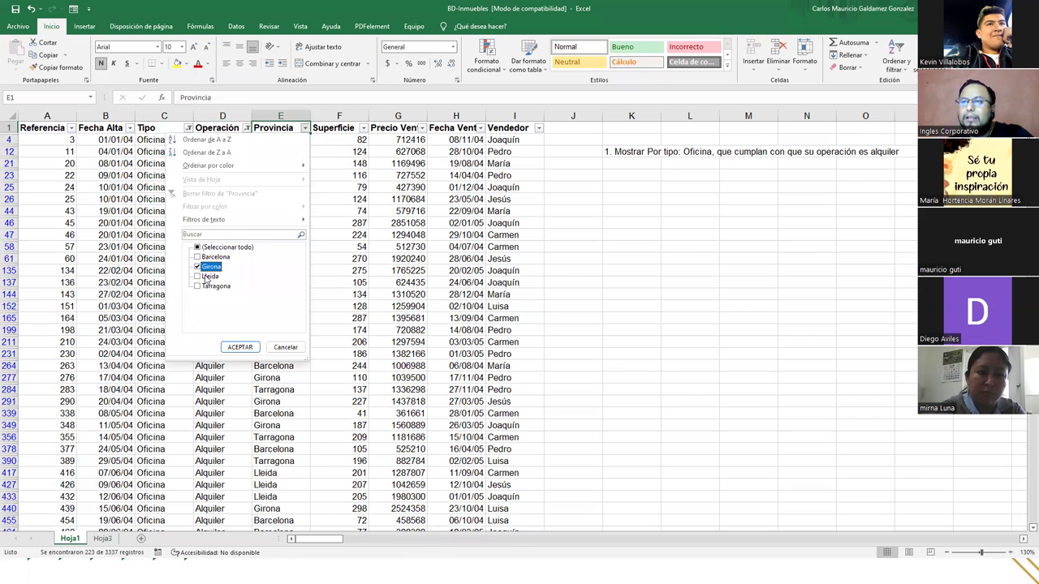
click(242, 347)
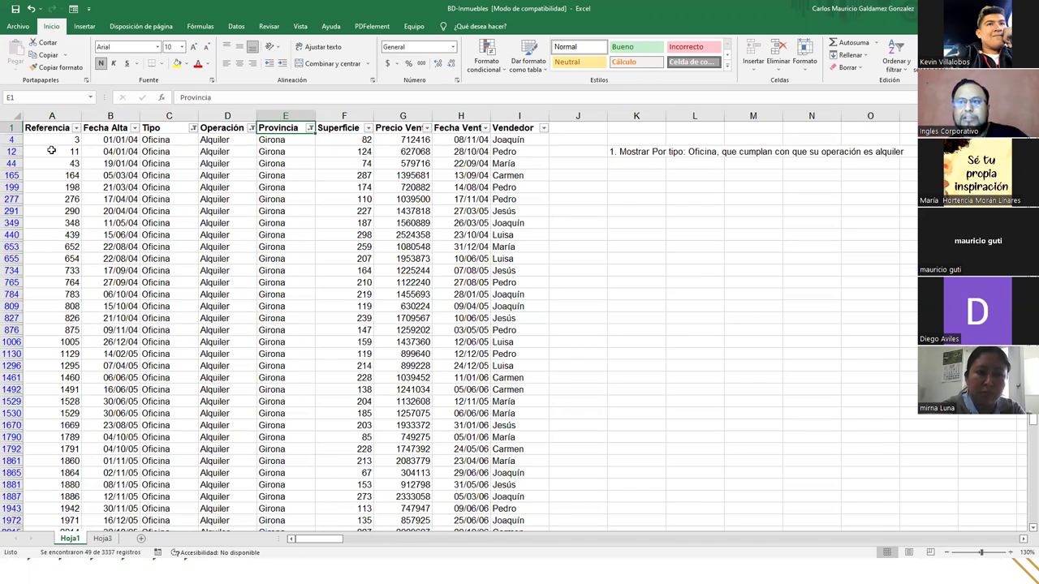
- Check the Tipo, Operación and Provincia values of the first filtered record, and select the Girona values down to the last one
click(147, 141)
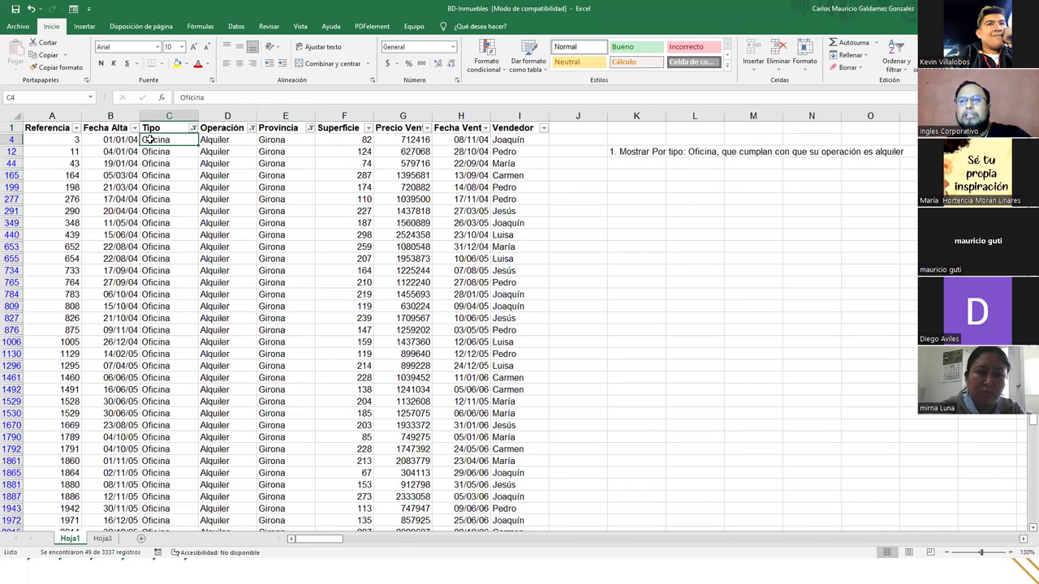
click(215, 139)
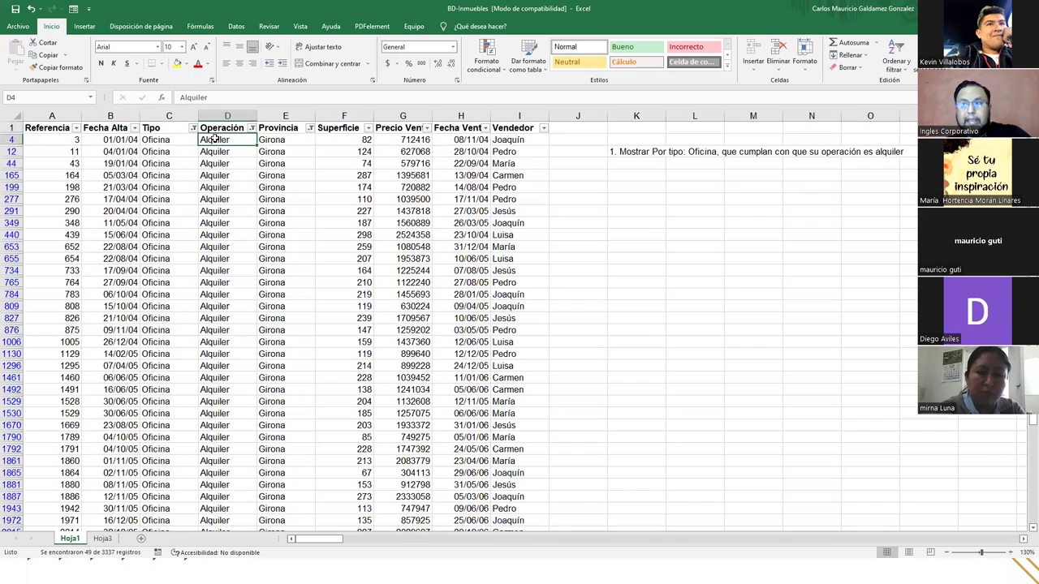
click(271, 143)
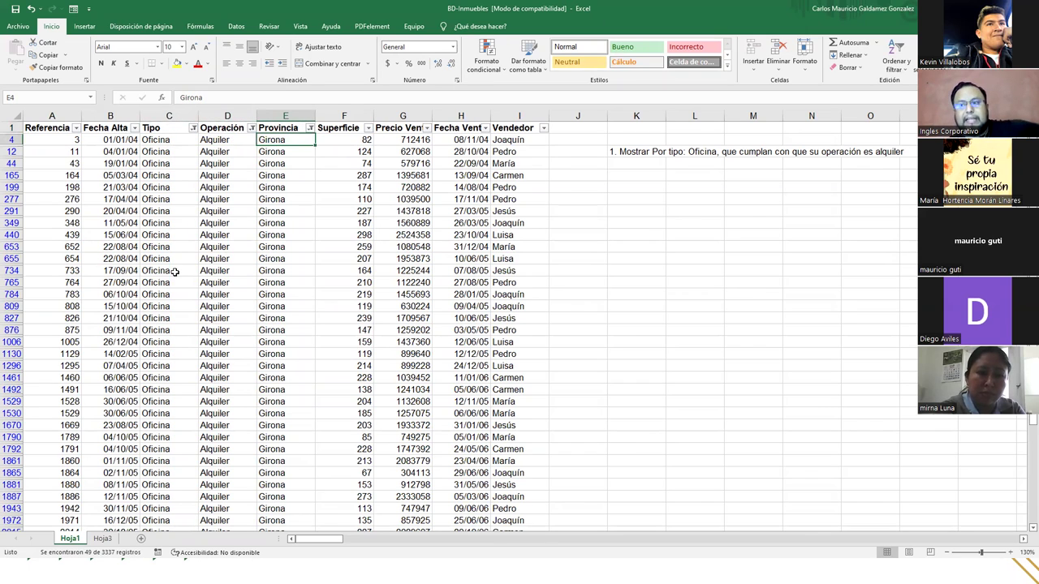
scroll(192, 277, down, 1)
key(ctrl+shift+Down)
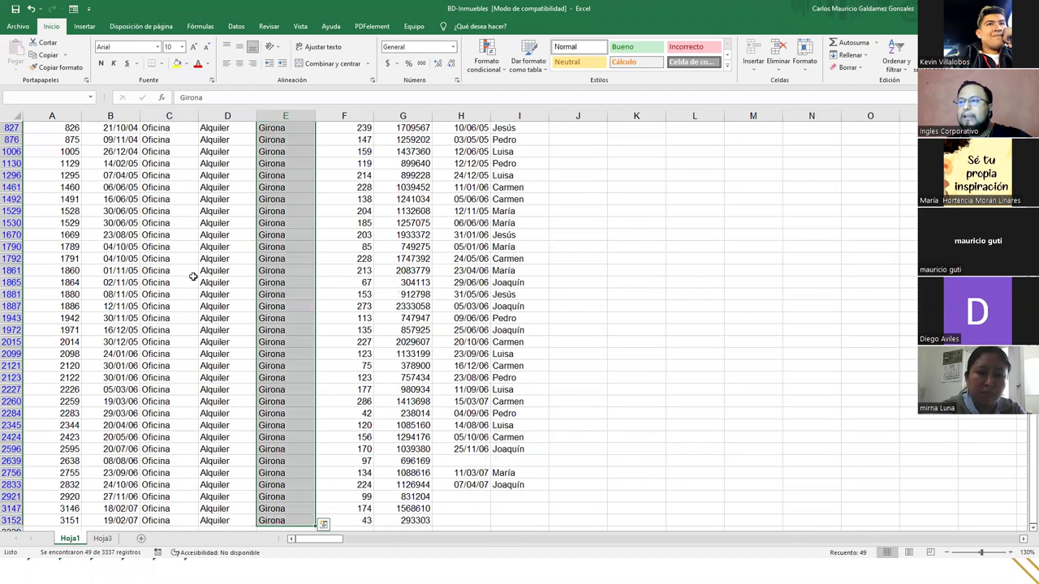
scroll(780, 365, up, 5)
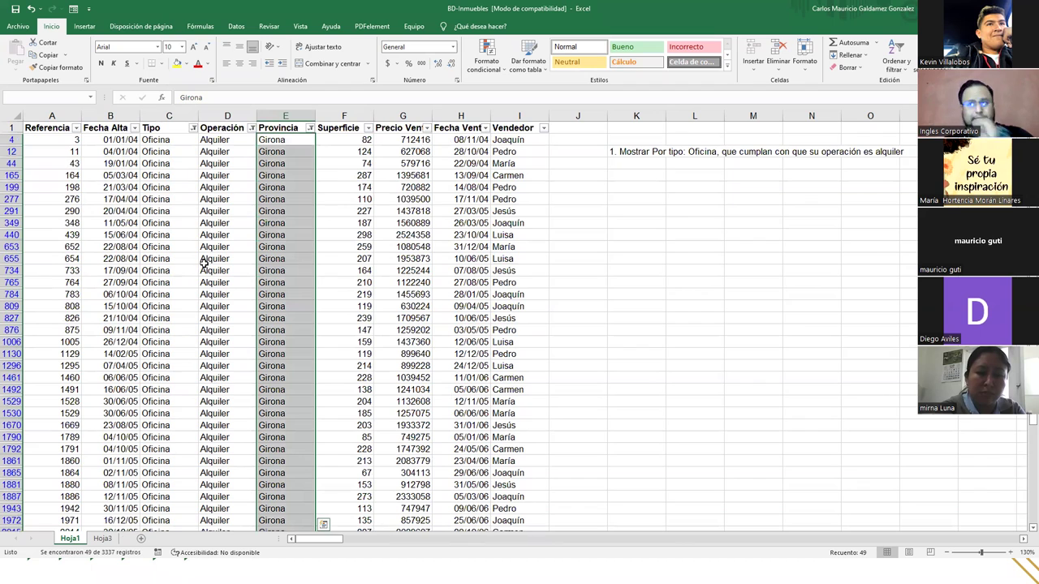
- Clear the filters from the Tipo, Operación and Provincia columns of the property table
click(617, 152)
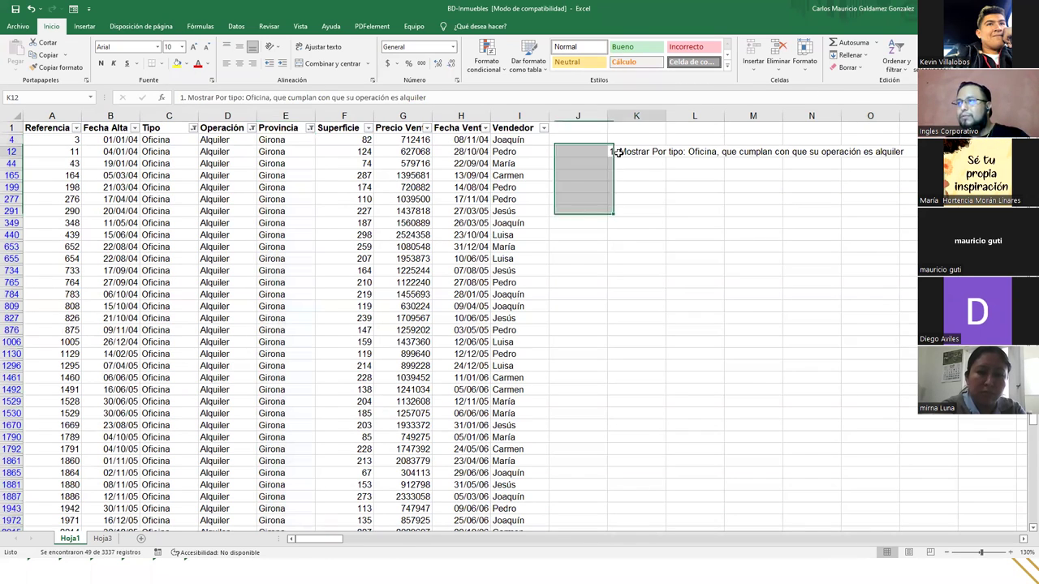
click(192, 129)
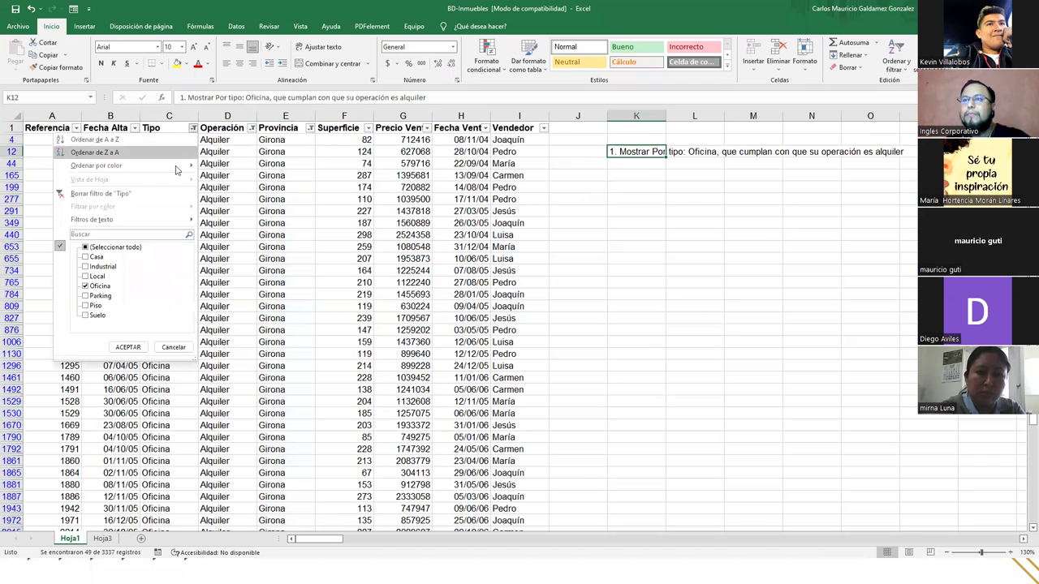
click(94, 194)
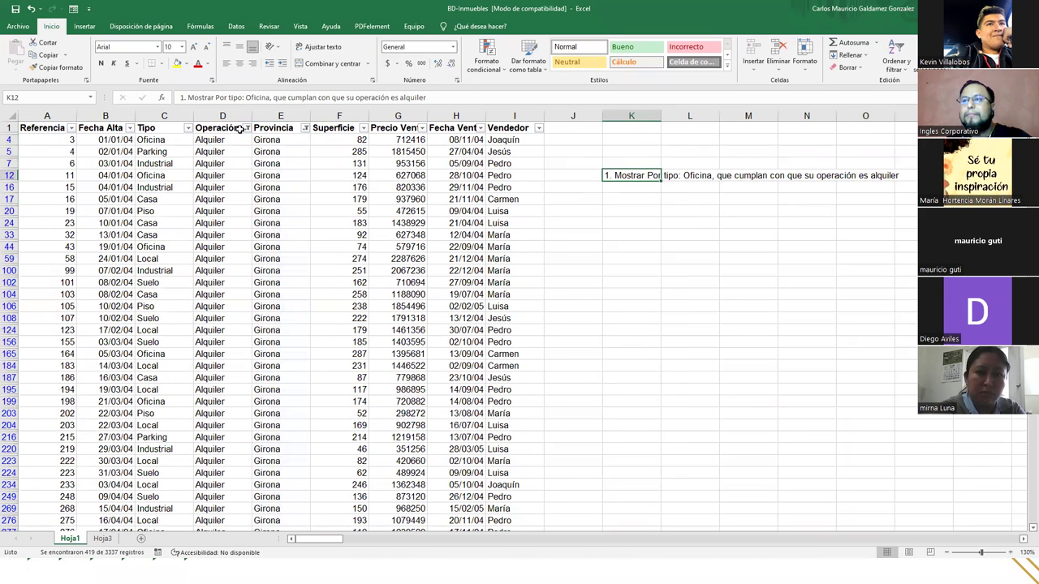
click(247, 132)
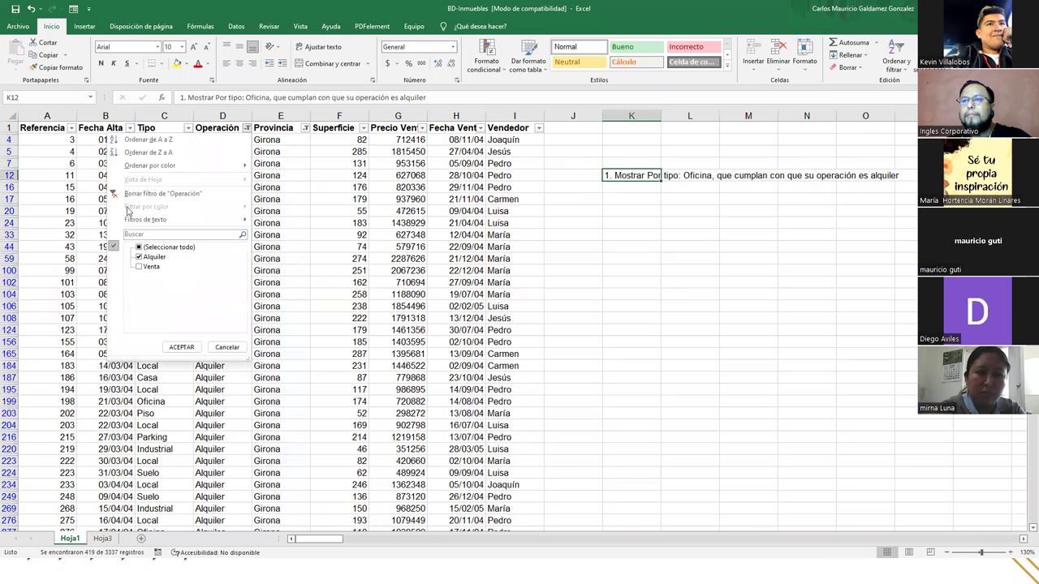
click(195, 194)
click(305, 128)
click(213, 247)
click(209, 195)
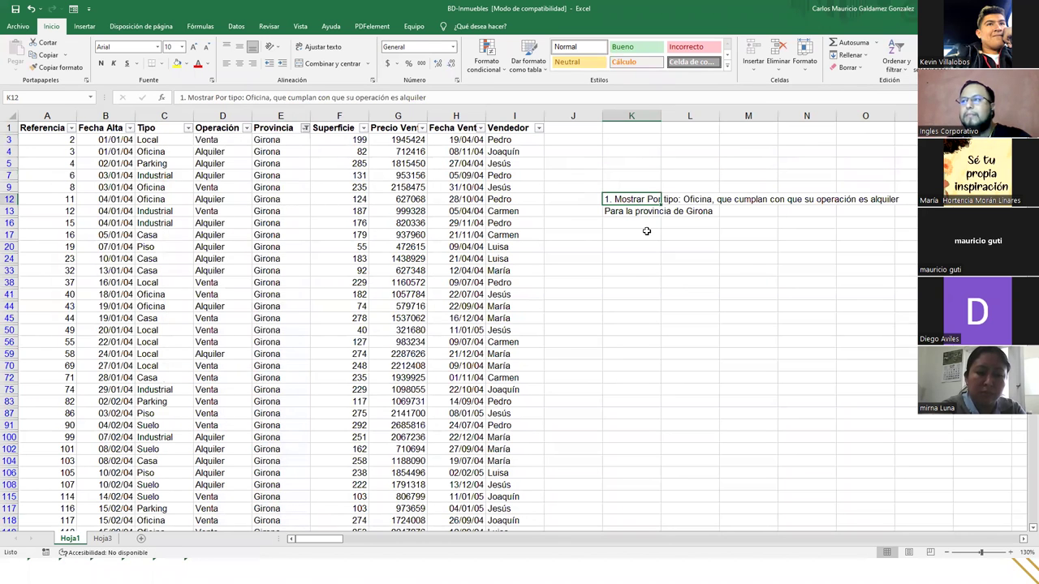
- Enter 49 as the exercise's answer in cell M13, and look over the instructions in K10:K13
click(754, 270)
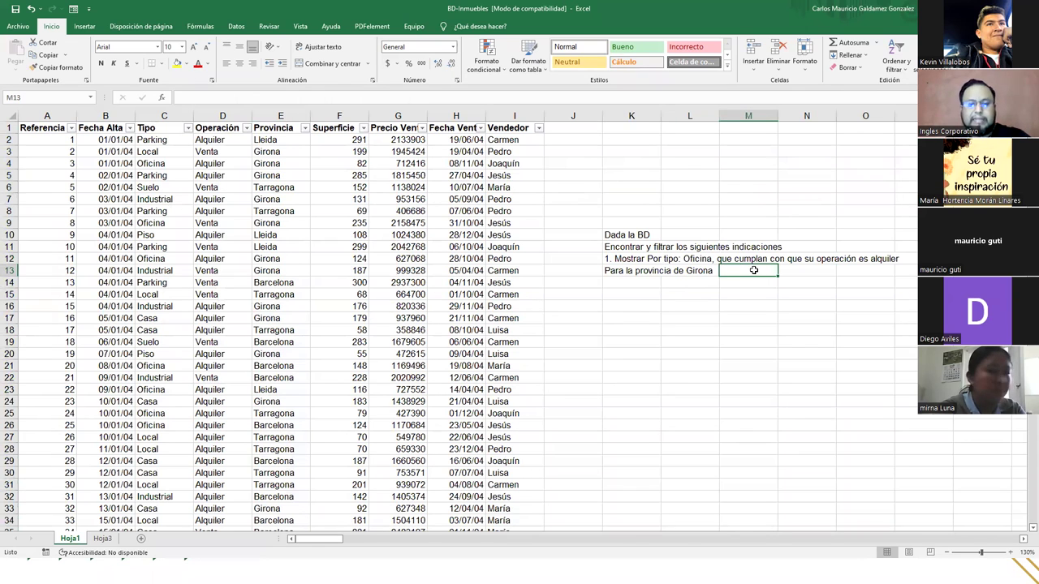
text(49)
key(Return)
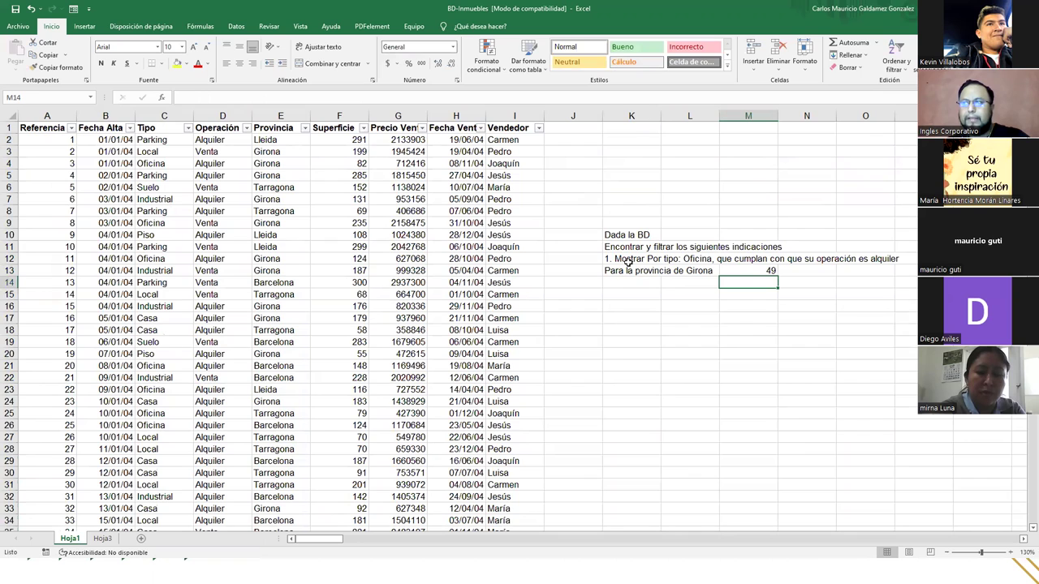
drag(620, 260, 627, 270)
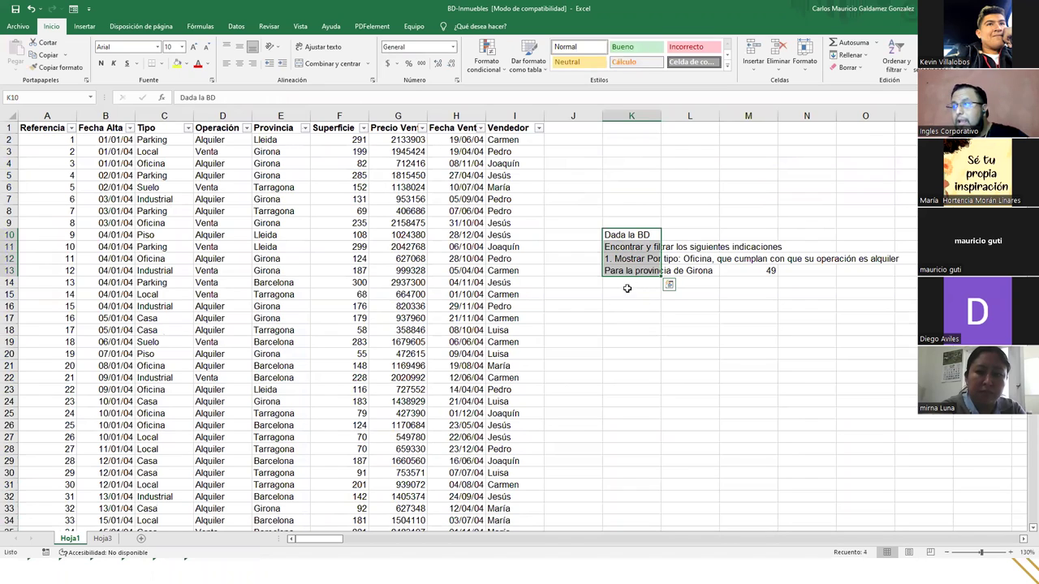
click(621, 306)
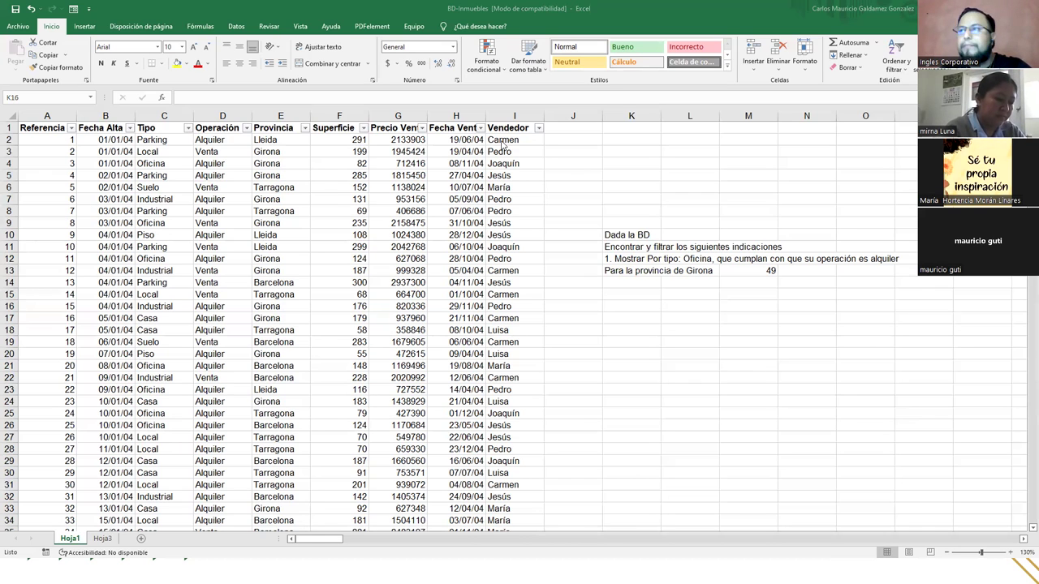
- Close the BD-Inmuebles workbook without saving the changes
click(17, 28)
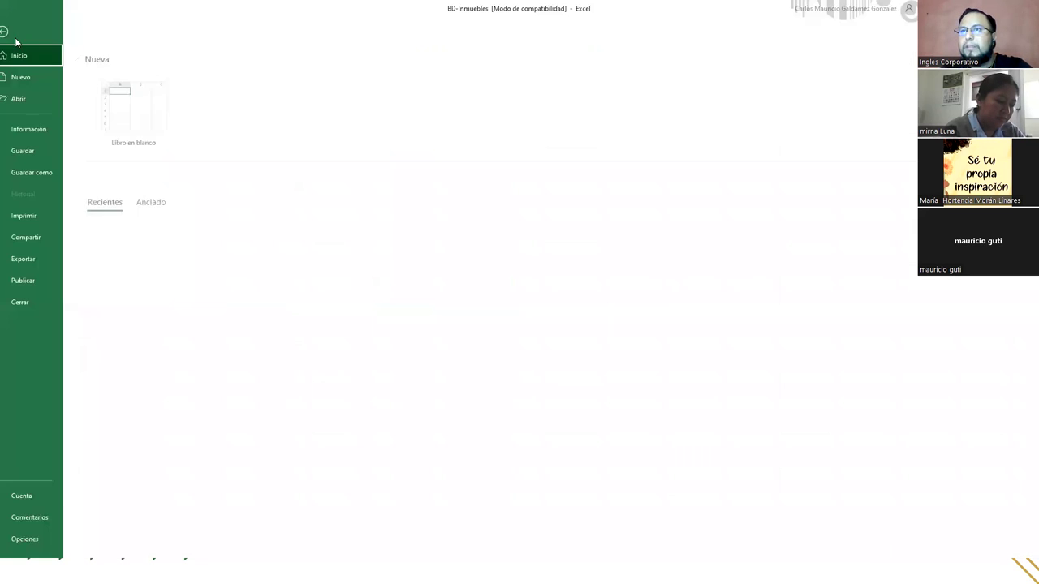
click(32, 300)
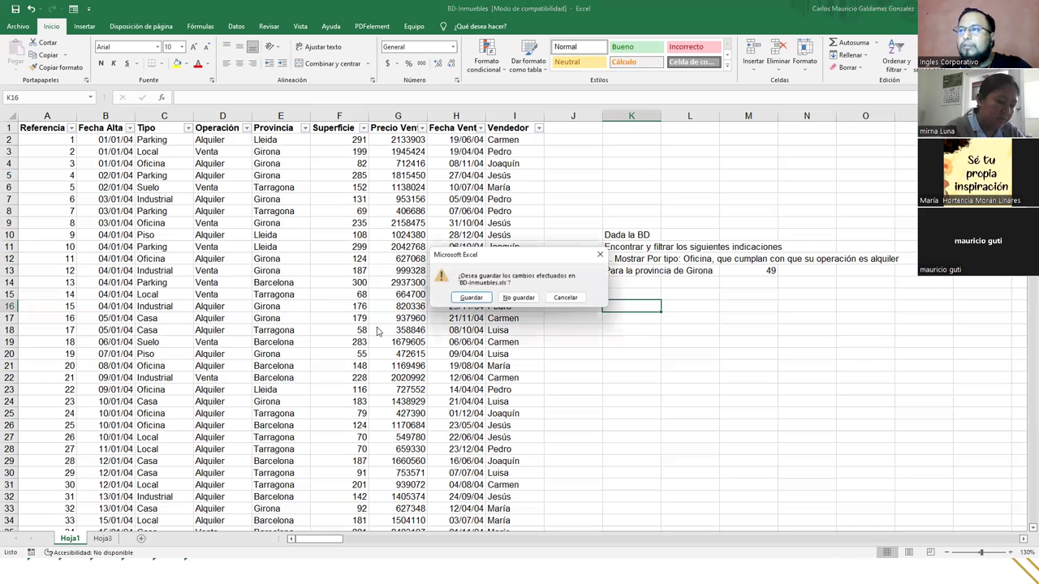
click(517, 297)
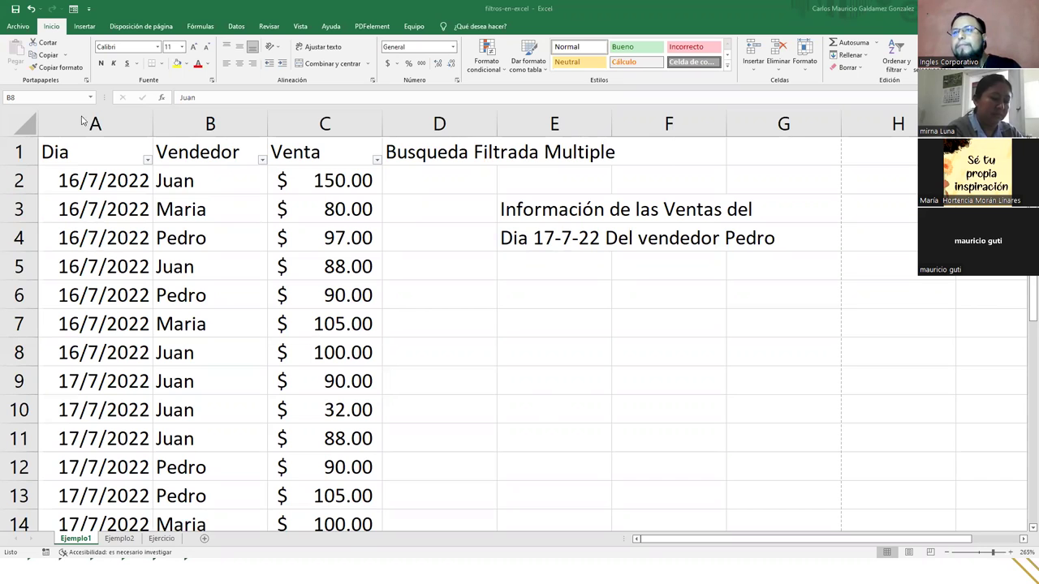
- Reopen the original BD-Inmuebles workbook and enlarge the sheet view to 115%
click(20, 34)
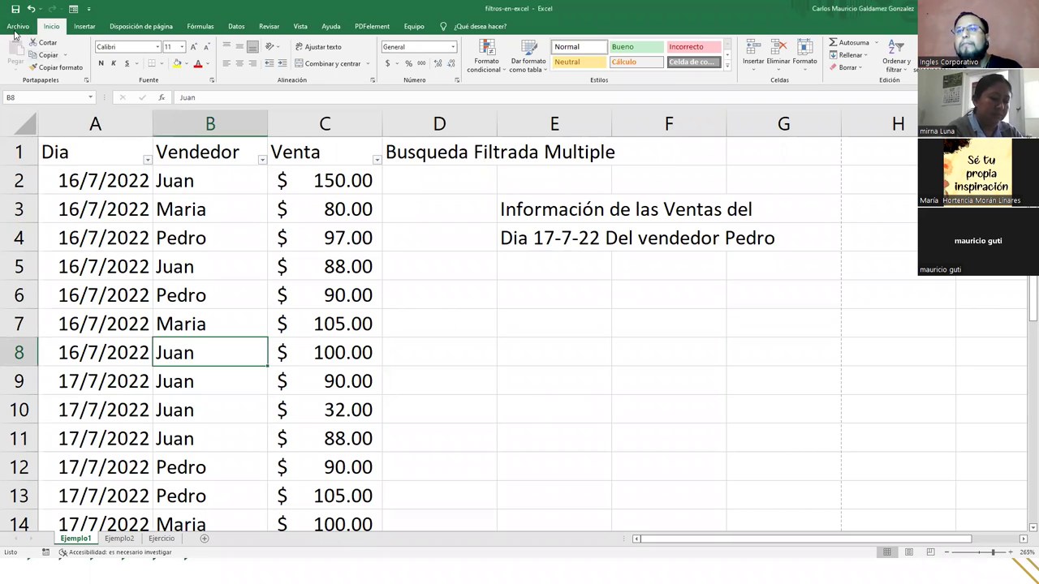
click(18, 26)
click(134, 250)
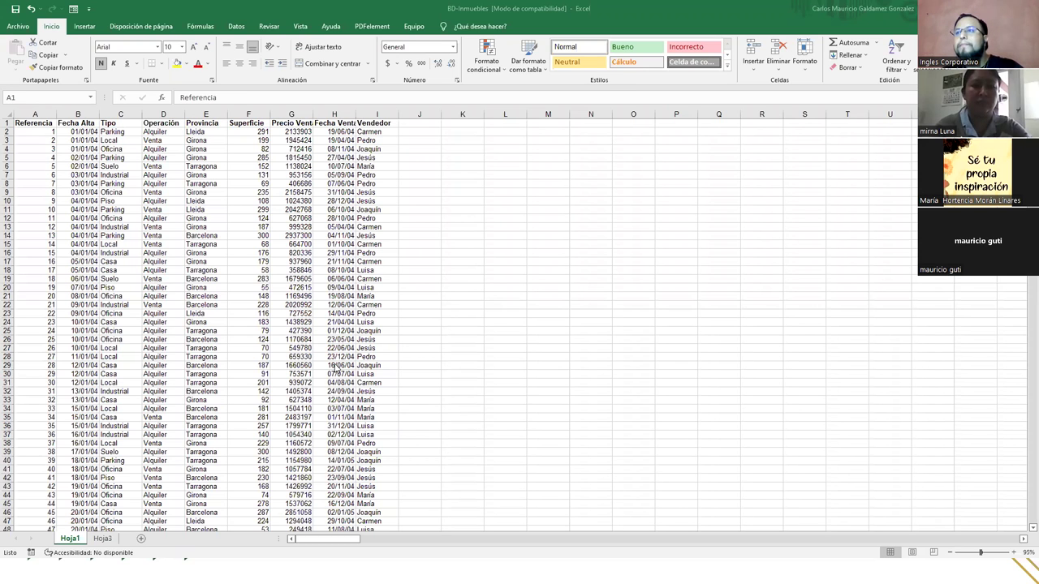
scroll(335, 369, up, 2)
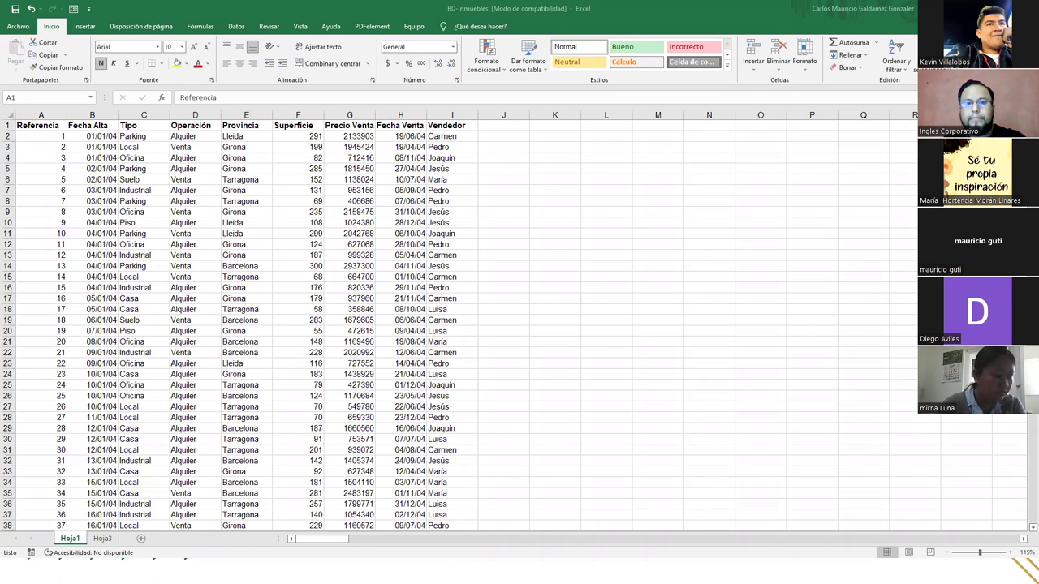
- Look at sheet Hoja3, moving to cell D6, and return to sheet Hoja1
key(alt+Tab)
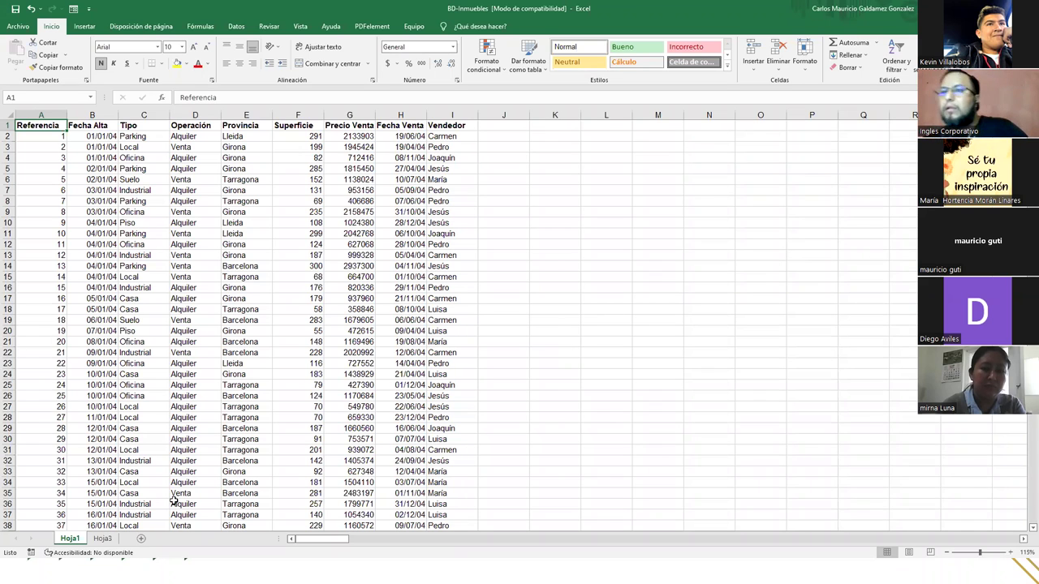
click(101, 539)
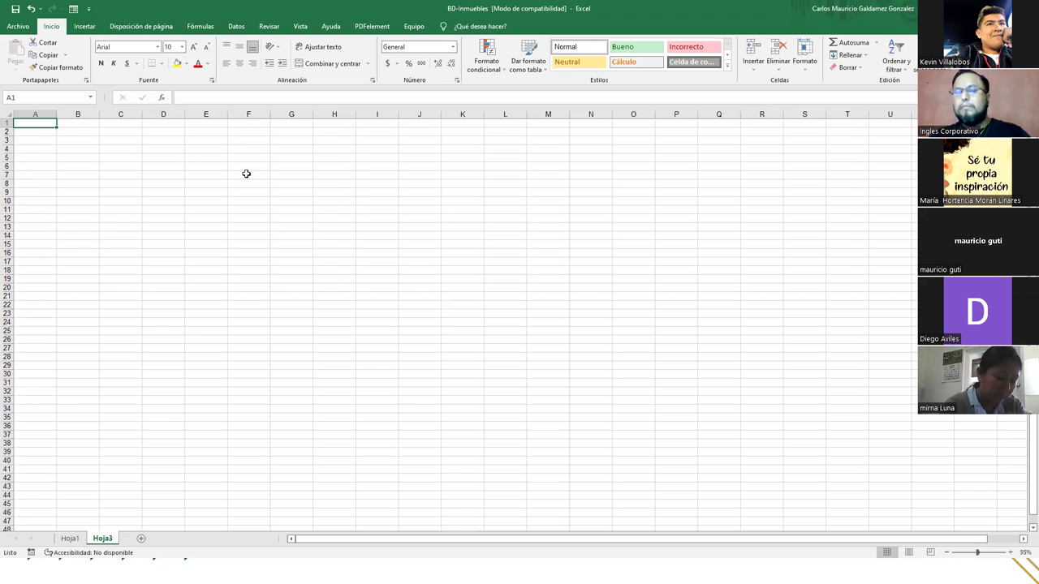
key(Right)
key(Right)
key(Right)
key(Down)
key(Down)
key(Down)
key(Down)
key(Down)
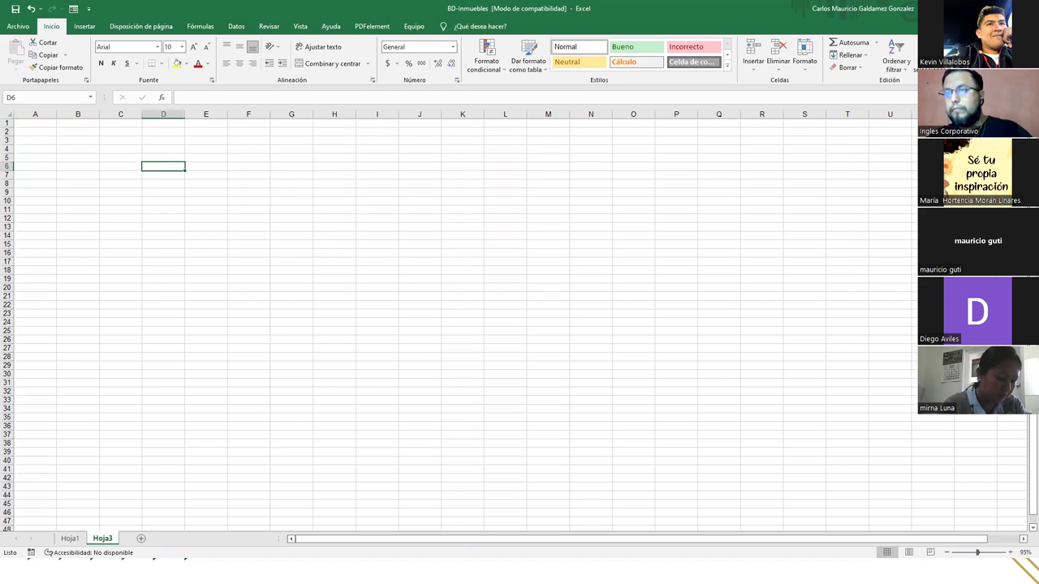
click(70, 540)
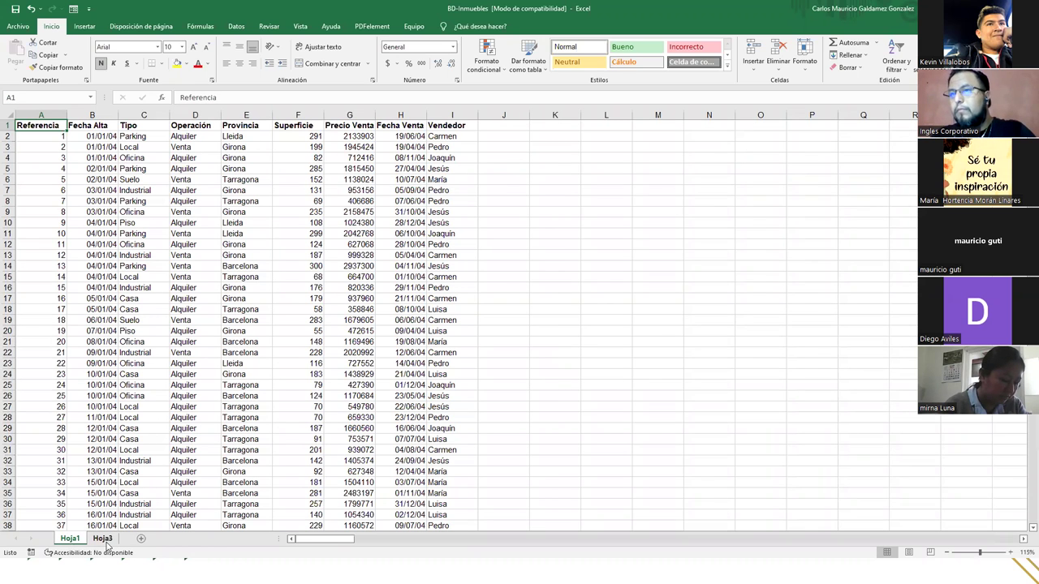
- Enter the heading "Ejercicios" in cell K10 and the text "Dada la base" in cell K11 of Hoja1
click(572, 223)
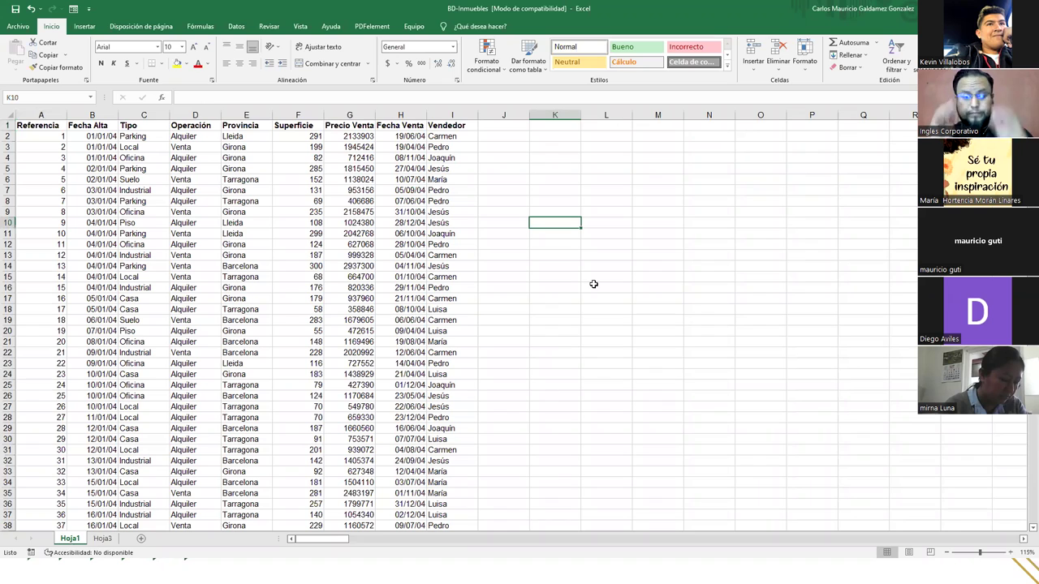
text(Ejercicios)
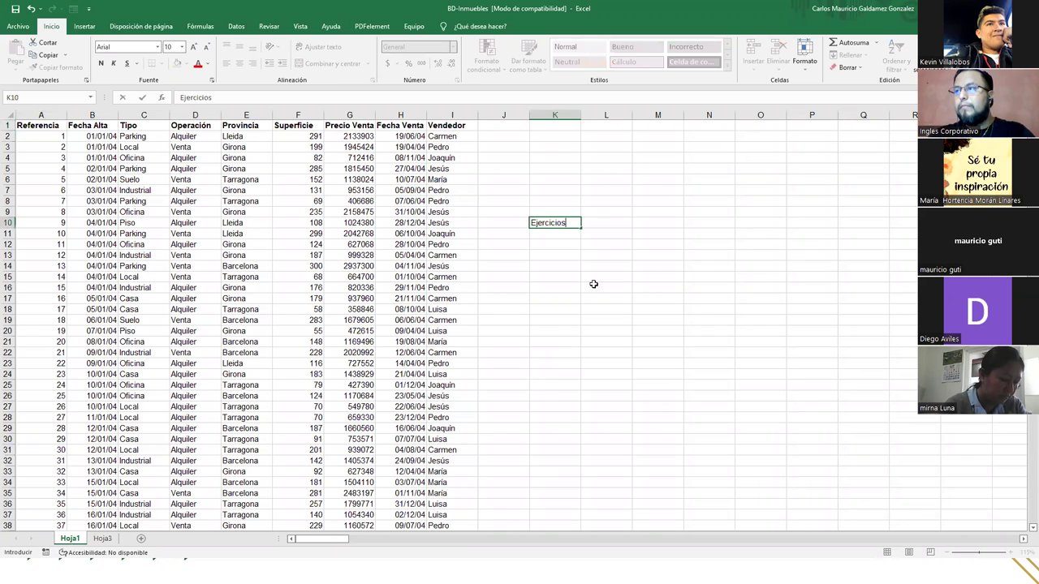
key(Return)
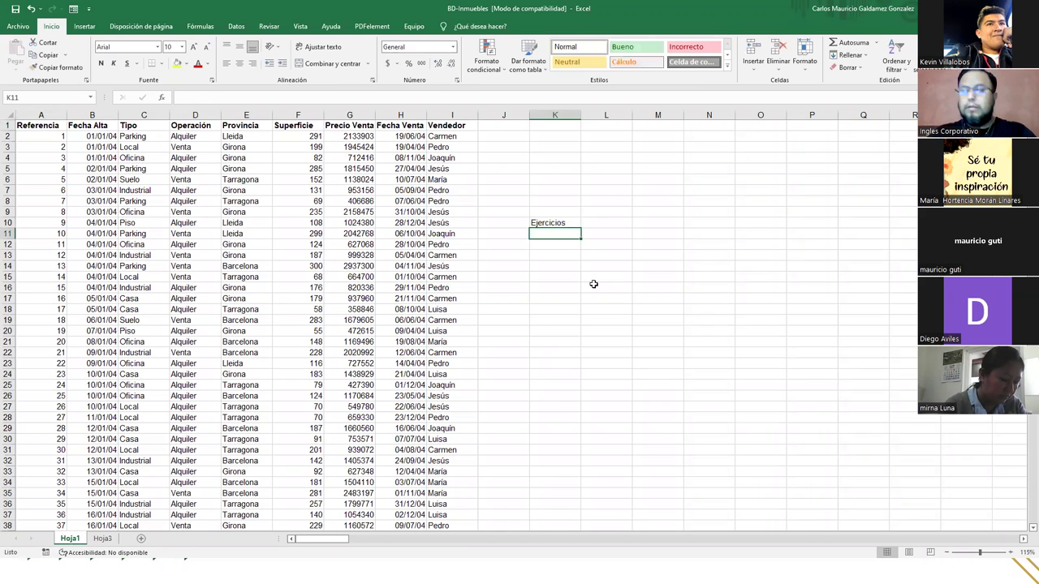
text(Dada la base)
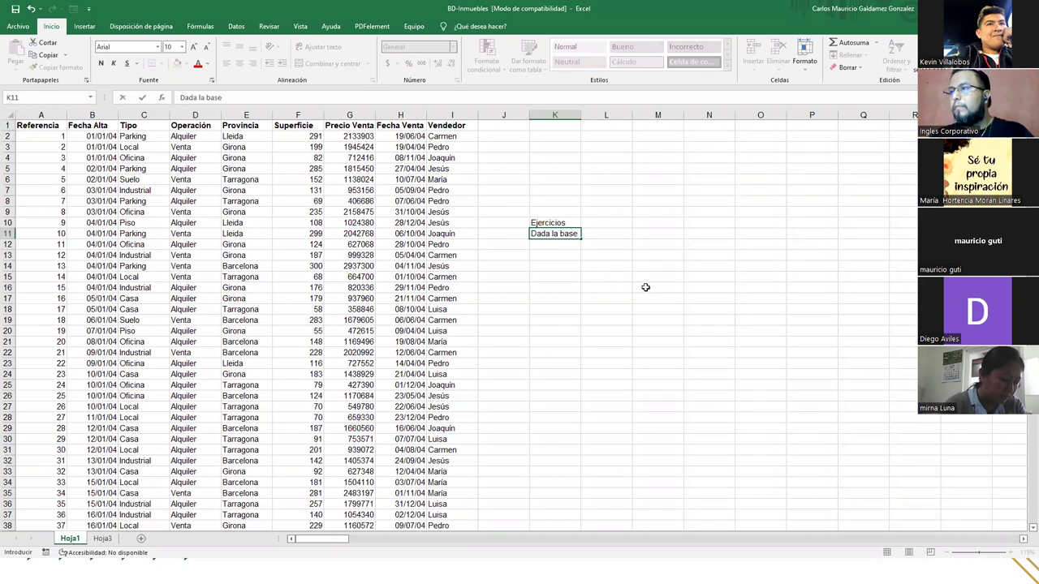
click(645, 287)
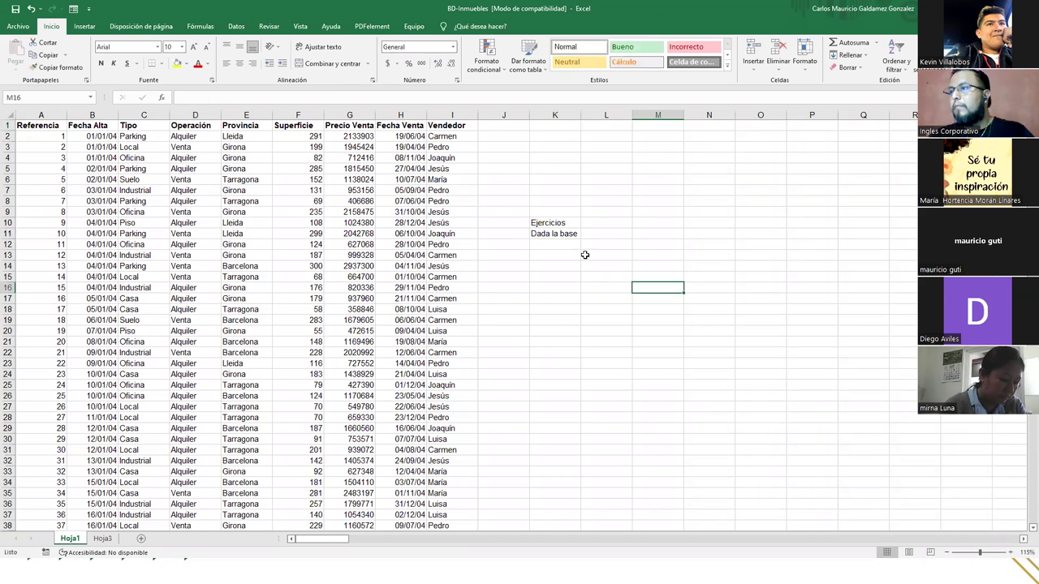
- Merge and center the range K11:P21 that holds the "Dada la base" text
drag(565, 233, 759, 276)
shift+click(811, 342)
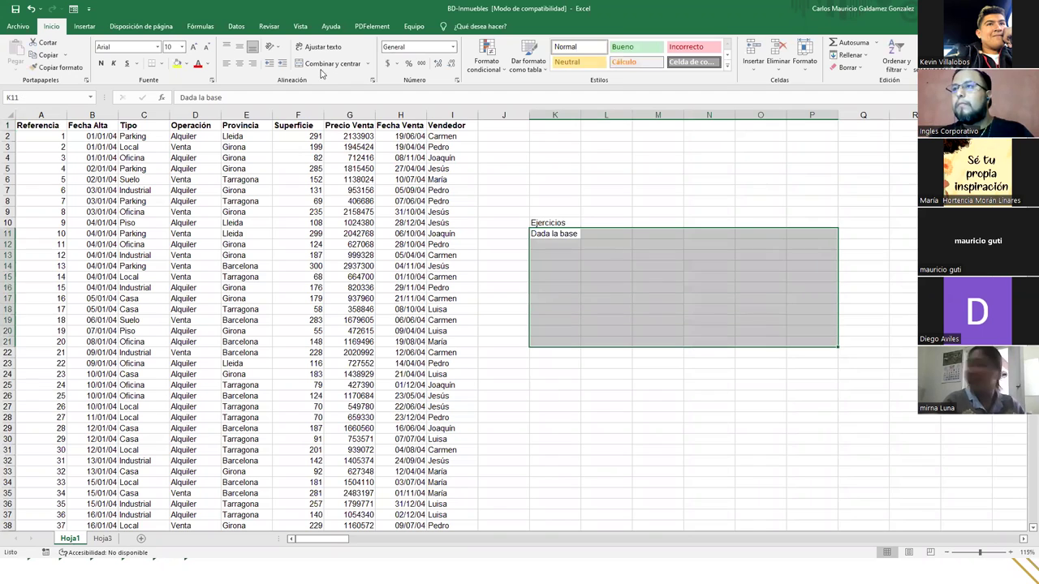
click(325, 64)
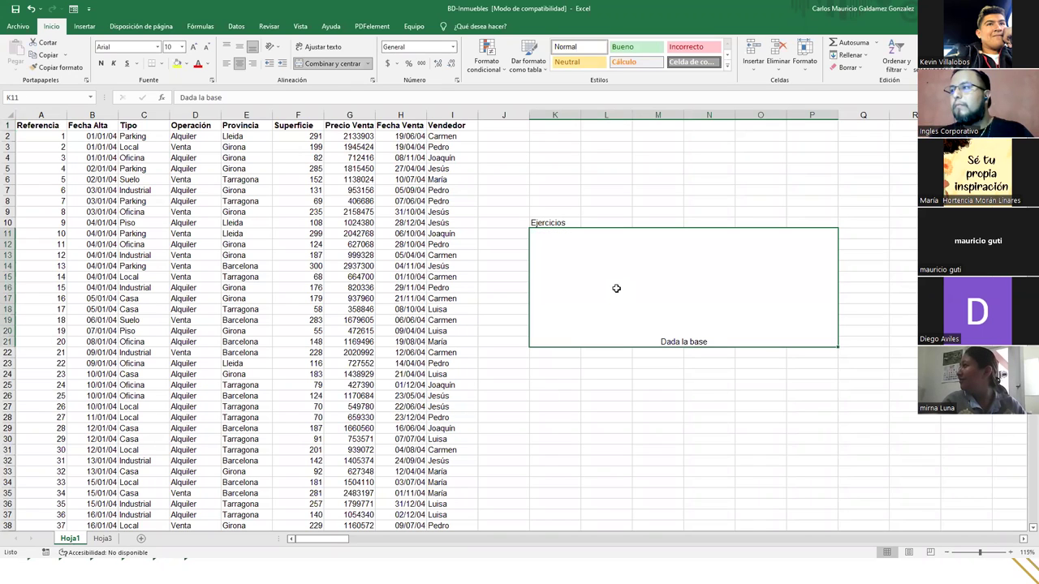
- Extend the merged cell's text to "Dada la base realizar los siguientes procesos de busqueda."
double_click(714, 339)
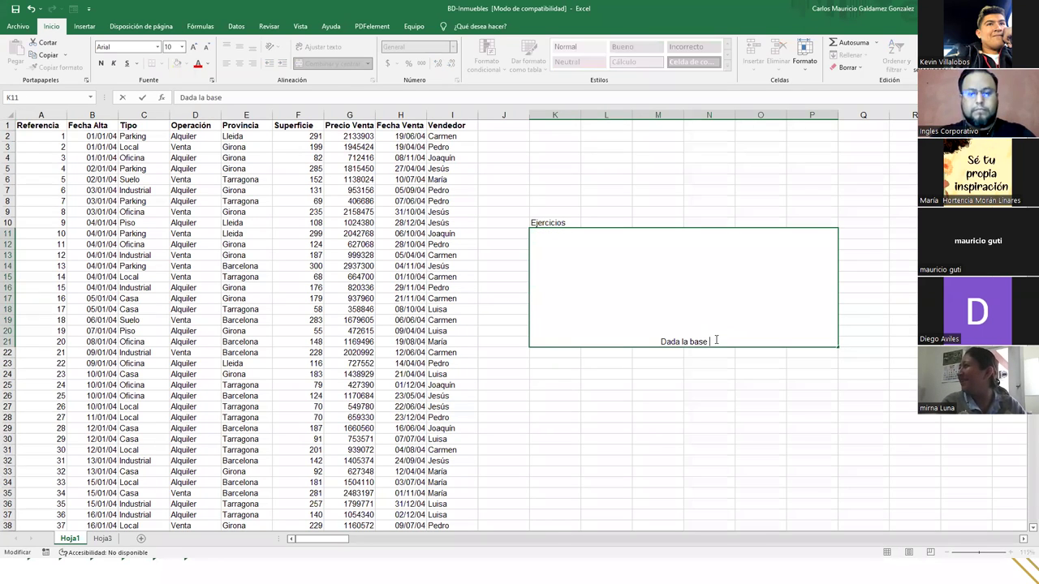
text(realizar los)
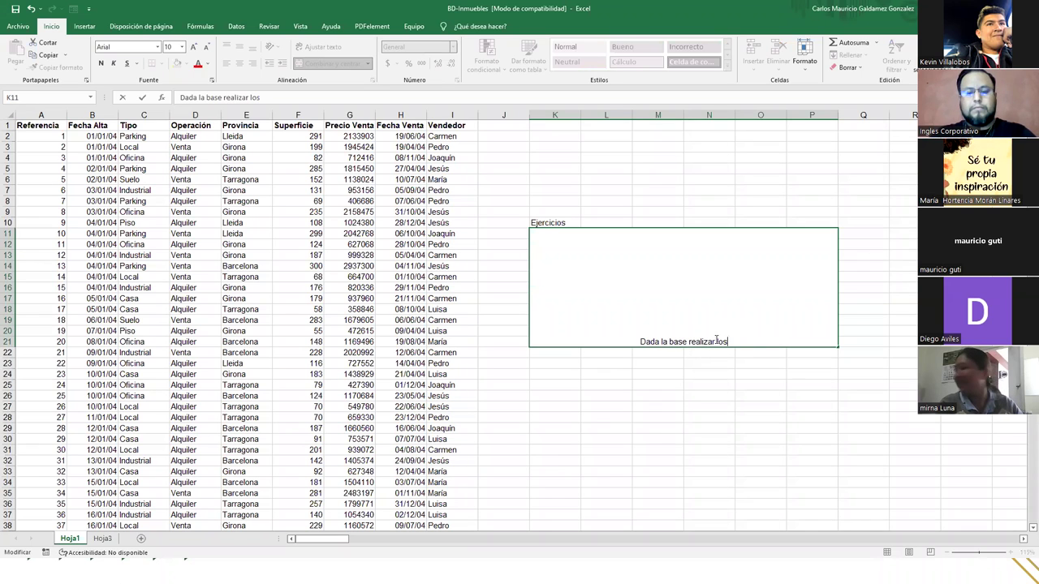
text( siguientes pr)
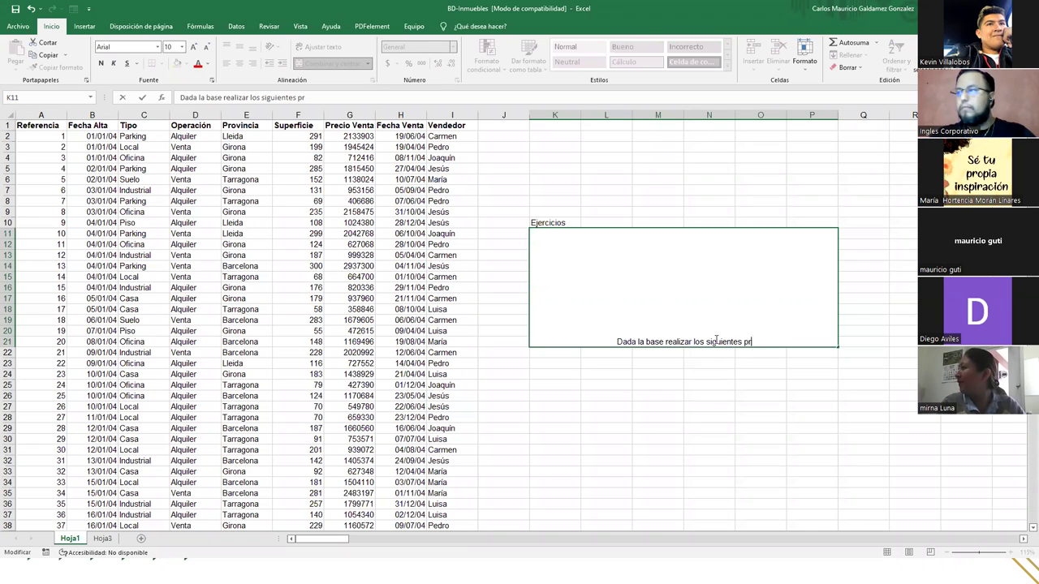
text(ocesos de bus)
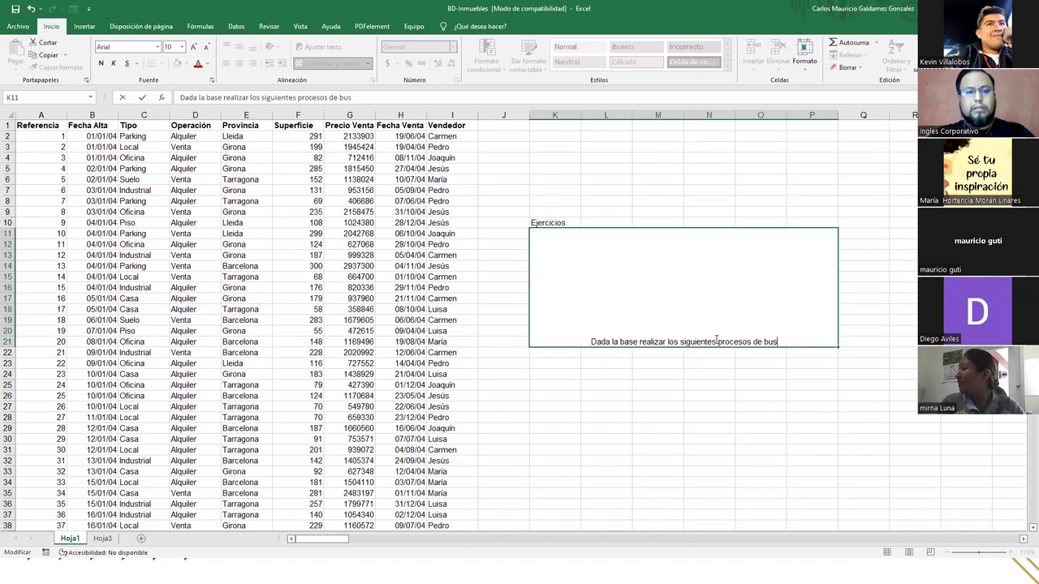
text(queda.)
key(Return)
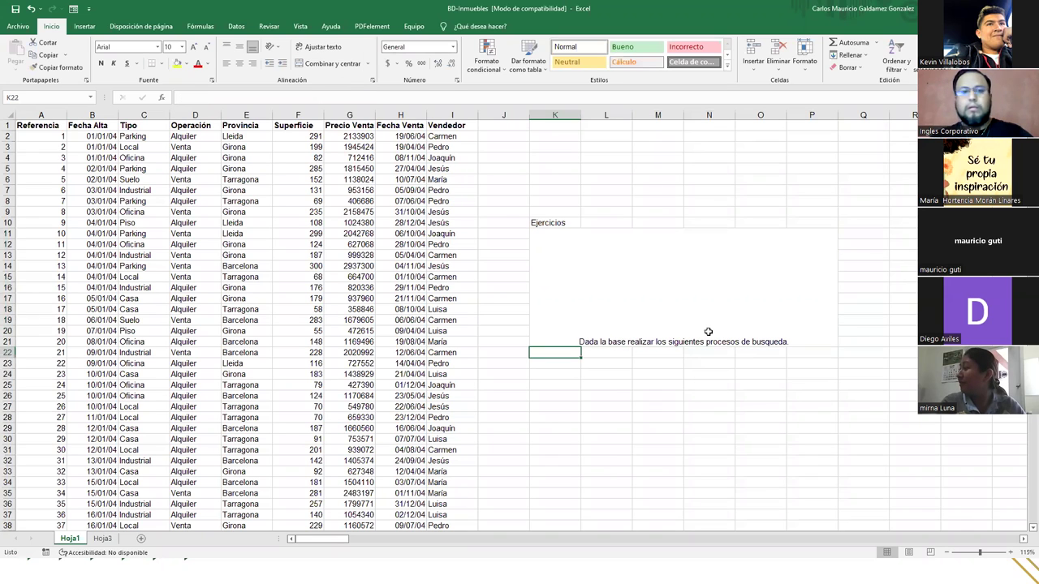
click(602, 276)
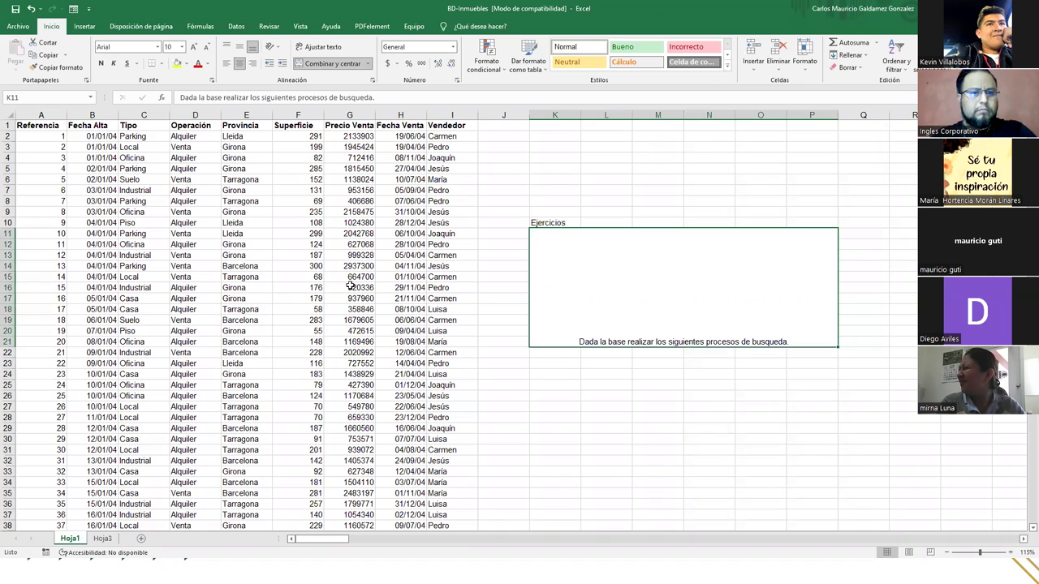
key(alt+Tab)
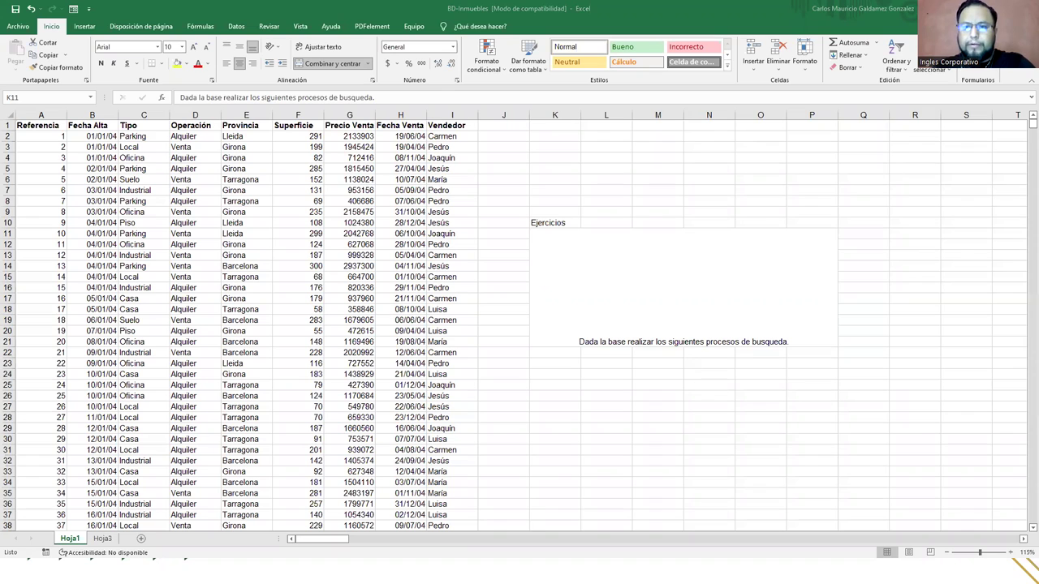
double_click(629, 286)
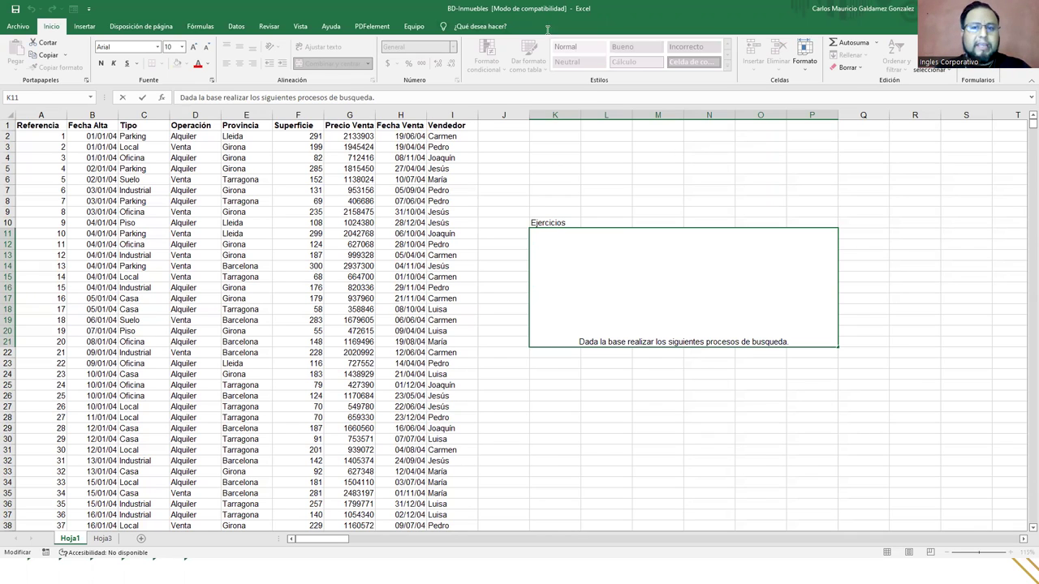
click(795, 342)
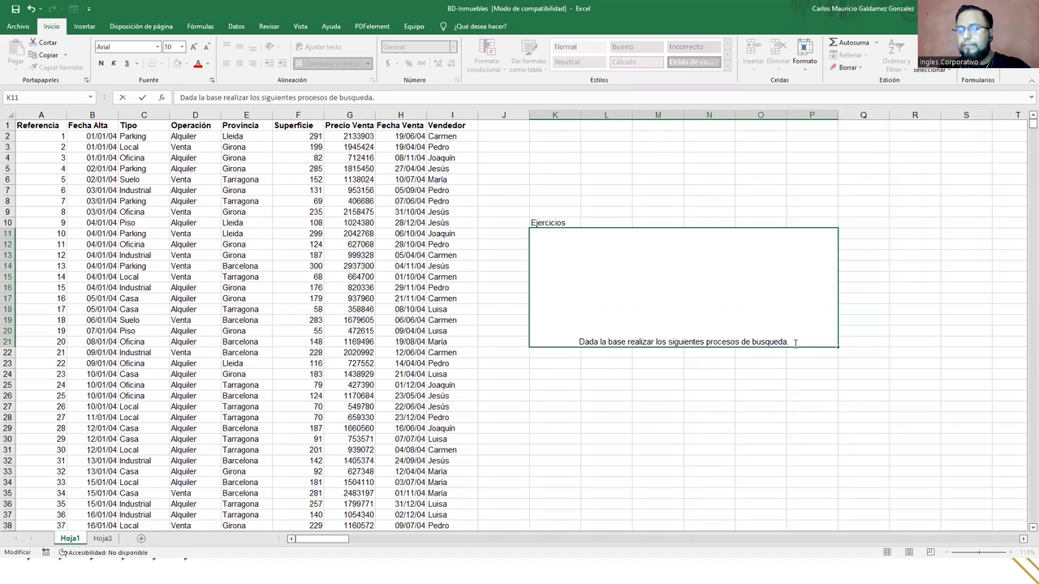
key(ctrl+Return)
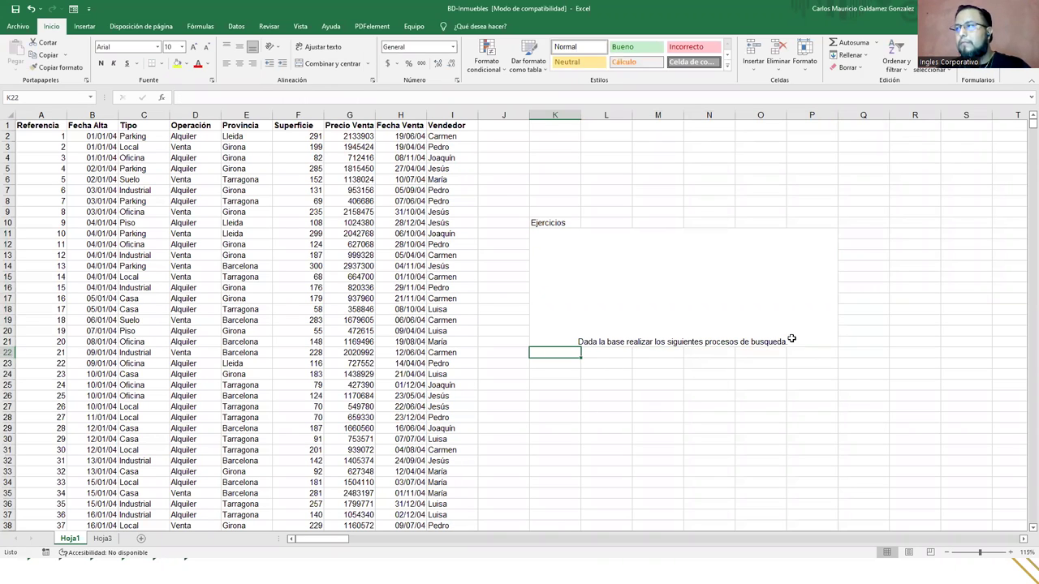
double_click(802, 344)
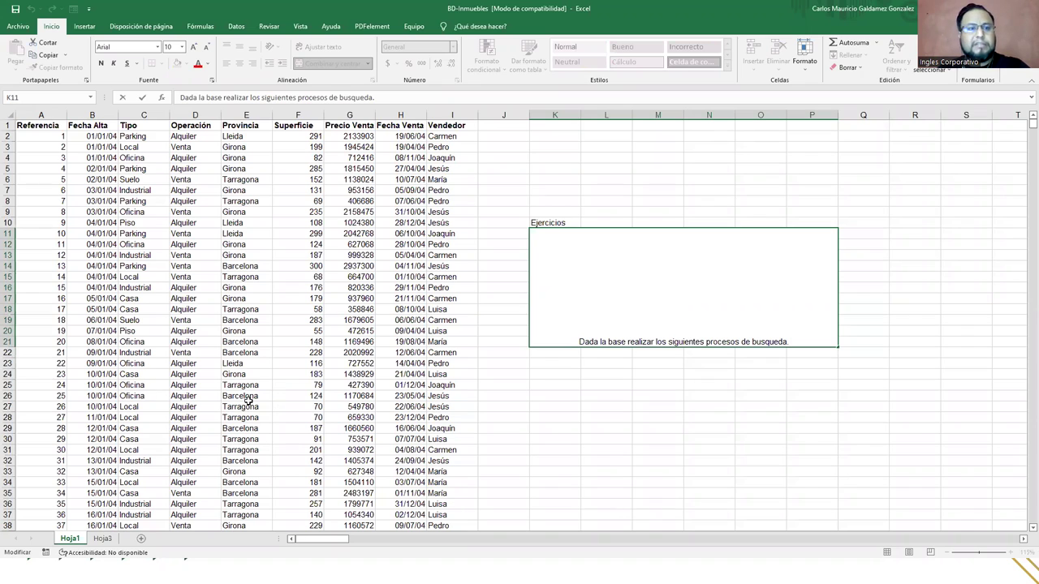
key(Return)
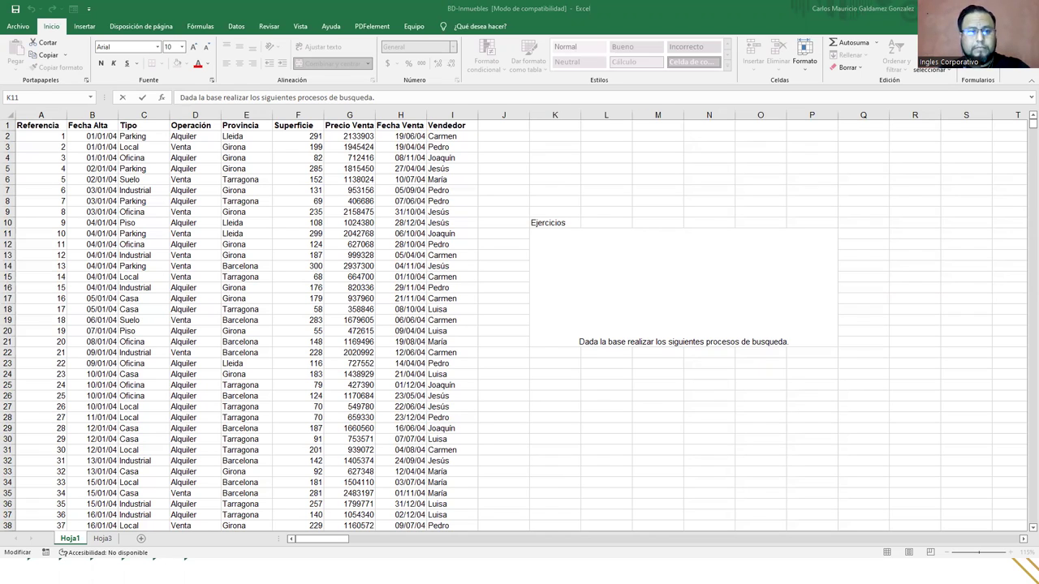
click(731, 307)
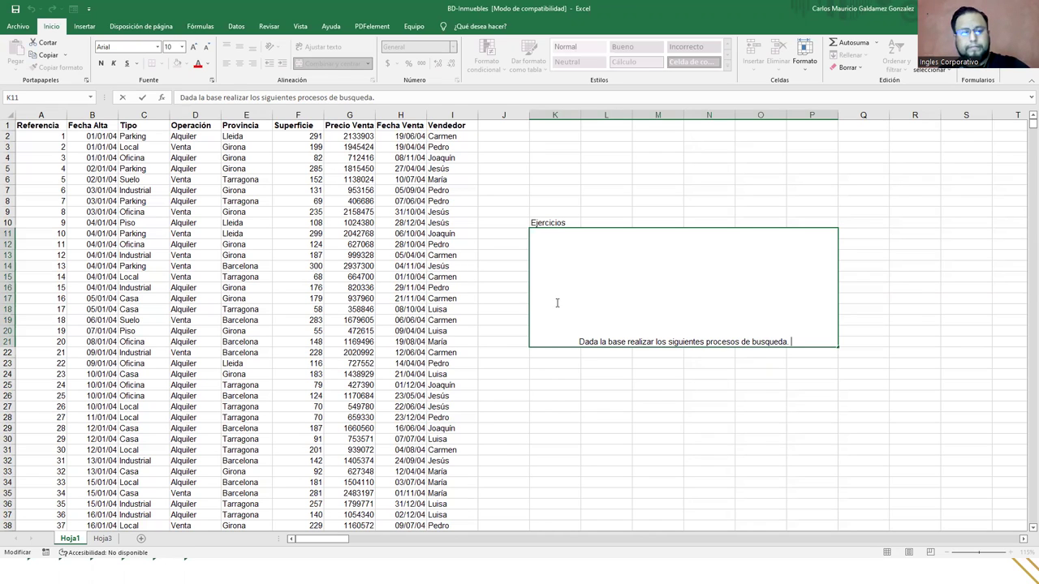
- Clear the statement text and replace the merged block K11:P21 with a merged and centered K11:P12
key(Escape)
key(Delete)
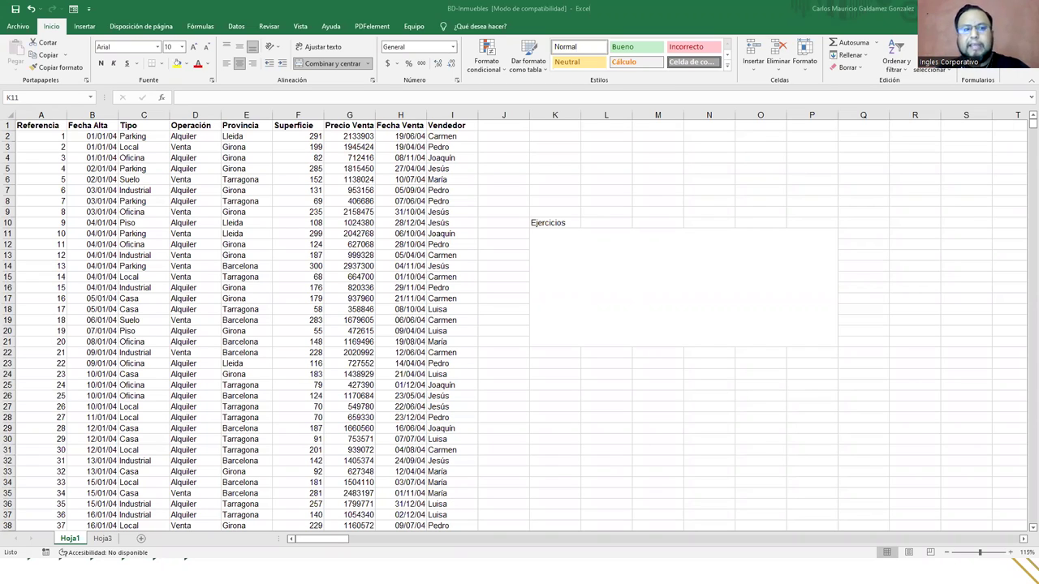
click(663, 250)
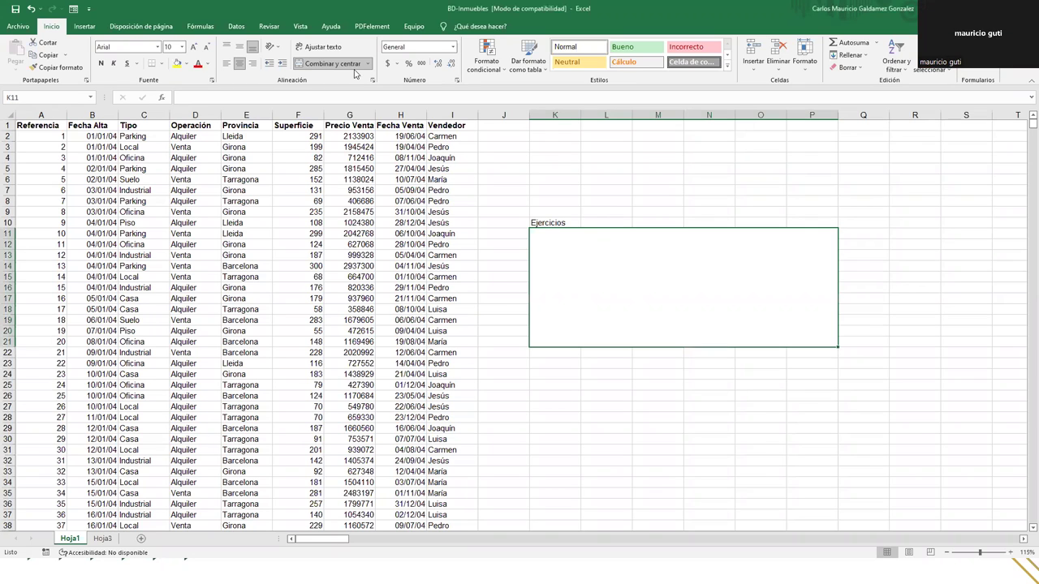
key(ctrl+z)
drag(551, 236, 812, 246)
click(332, 64)
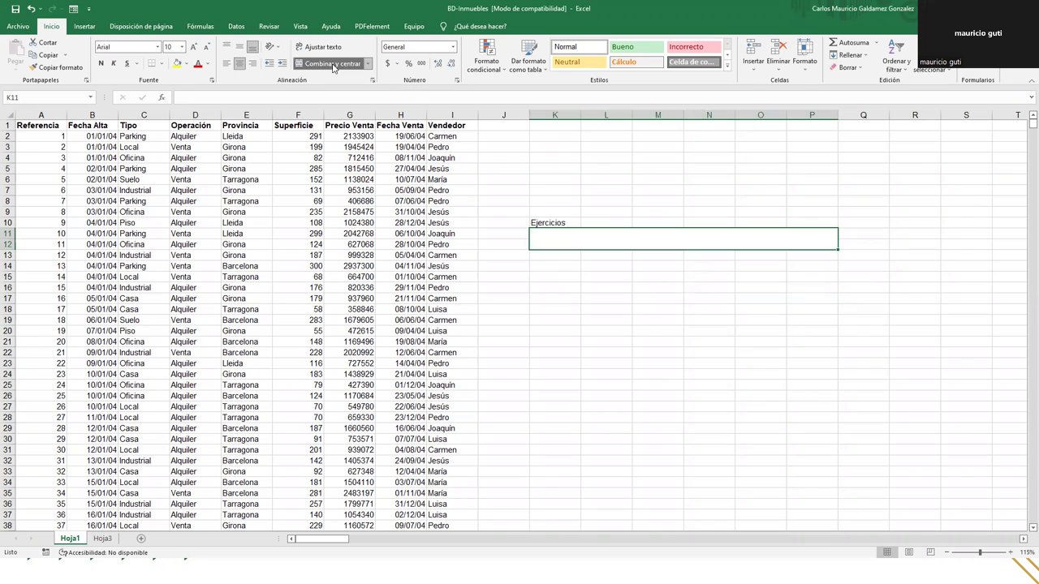
- Enter "1. Filtrar Tipo Local, con operación Venta, para vendedor" plus the vendor's first name in the merged cell K11
text(1. Fil)
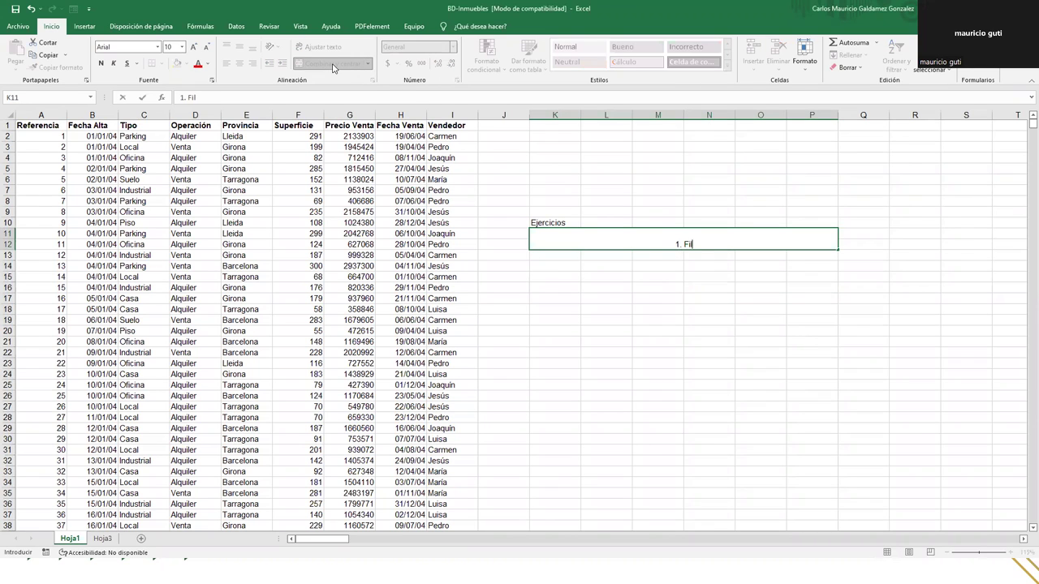
text(trar Tipo)
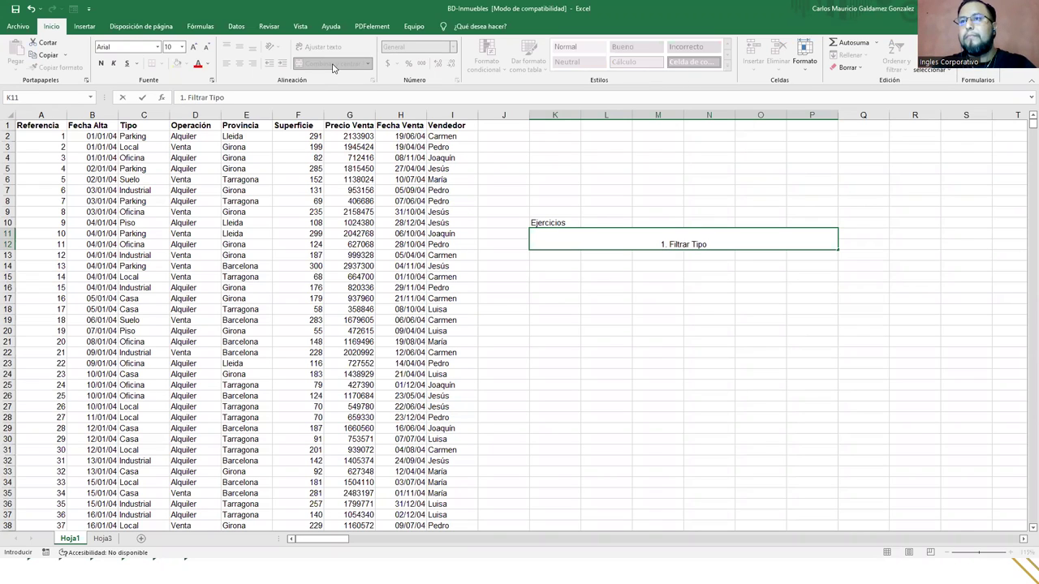
text( Local, con )
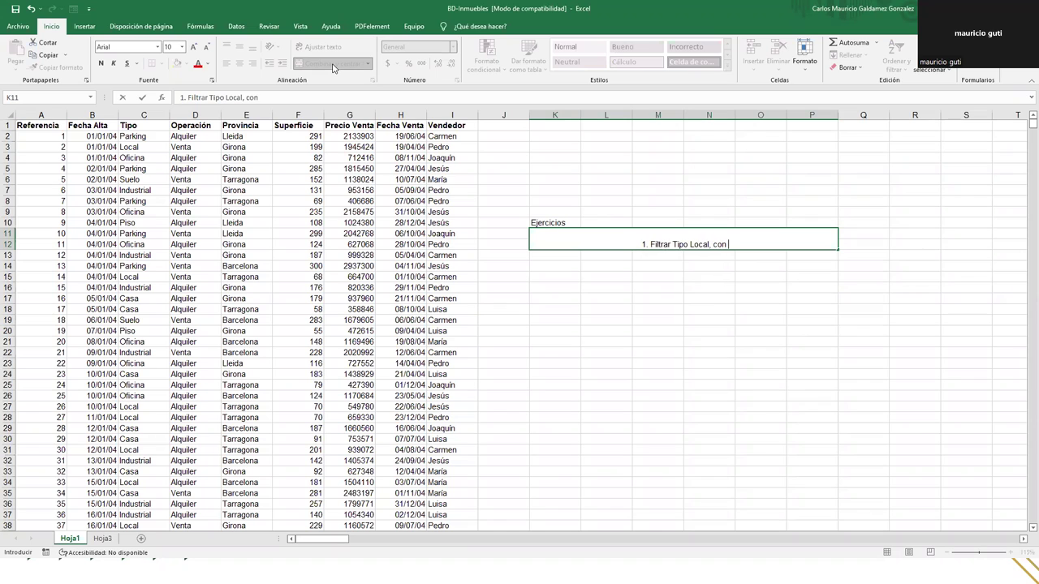
text(operación )
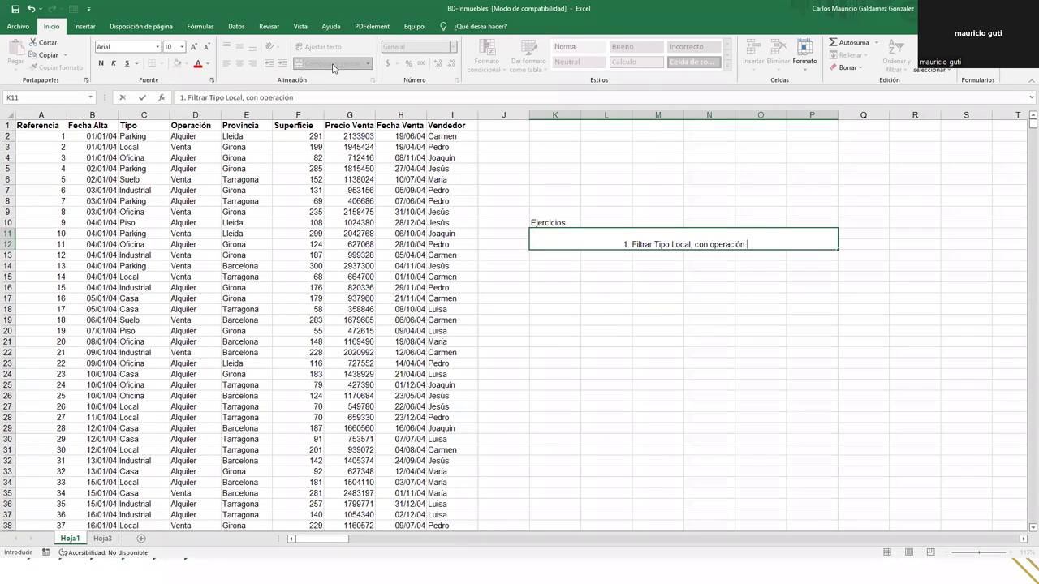
text(Venta, para vendedor Carmen)
key(Return)
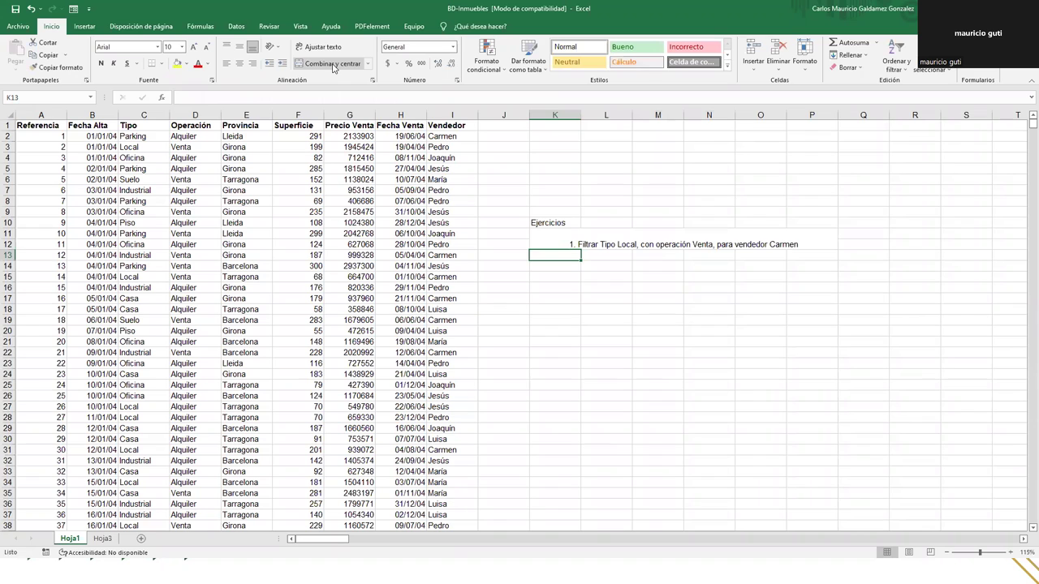
- Merge and center K13:P14 and enter "2. Filtrar Tipo Alquiler con Provincia Barcelona" in it
drag(573, 255, 803, 266)
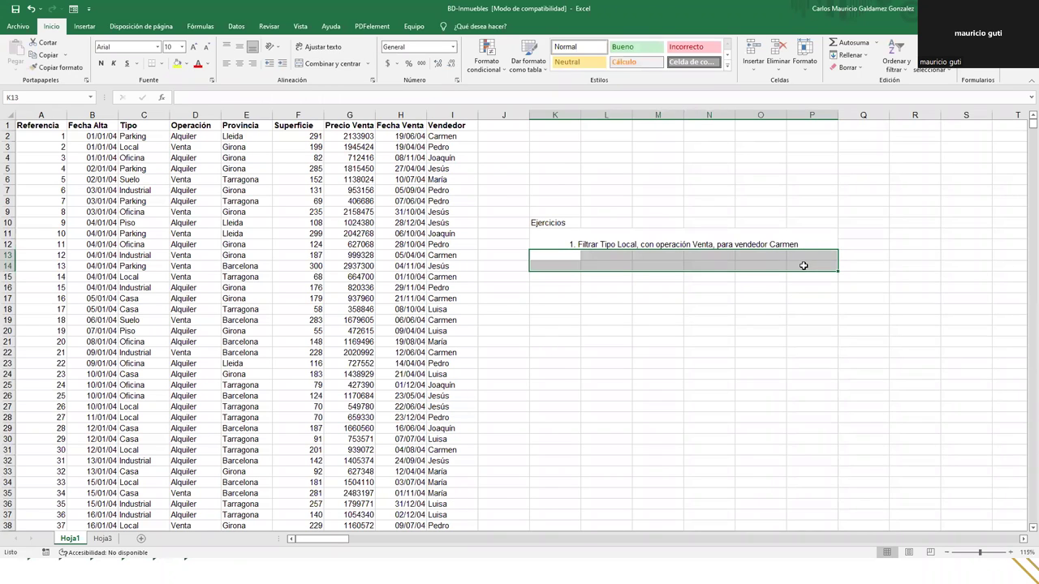
click(336, 67)
text(2.)
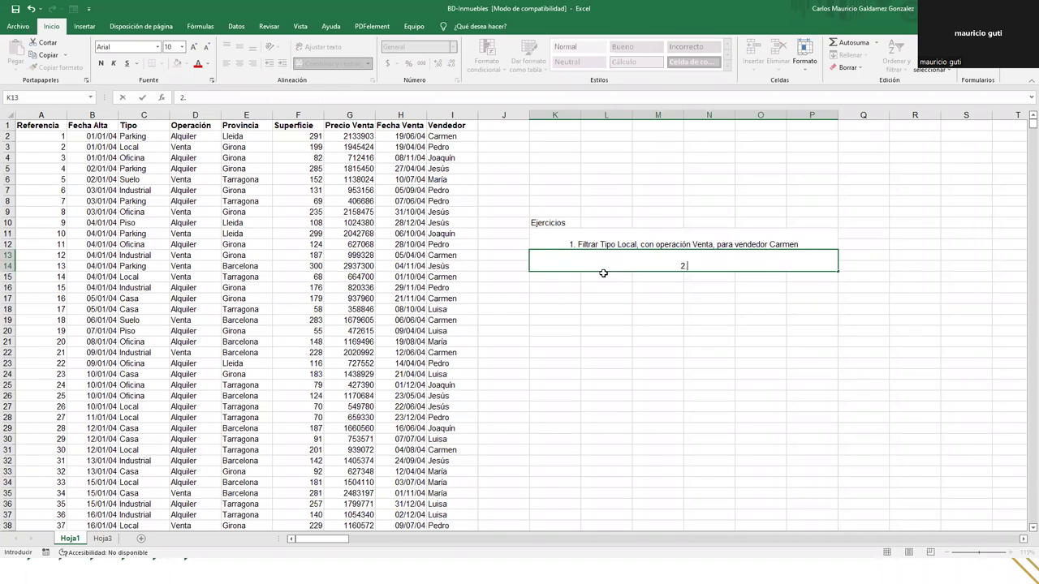
text( Filtrar Tipo Alquiler )
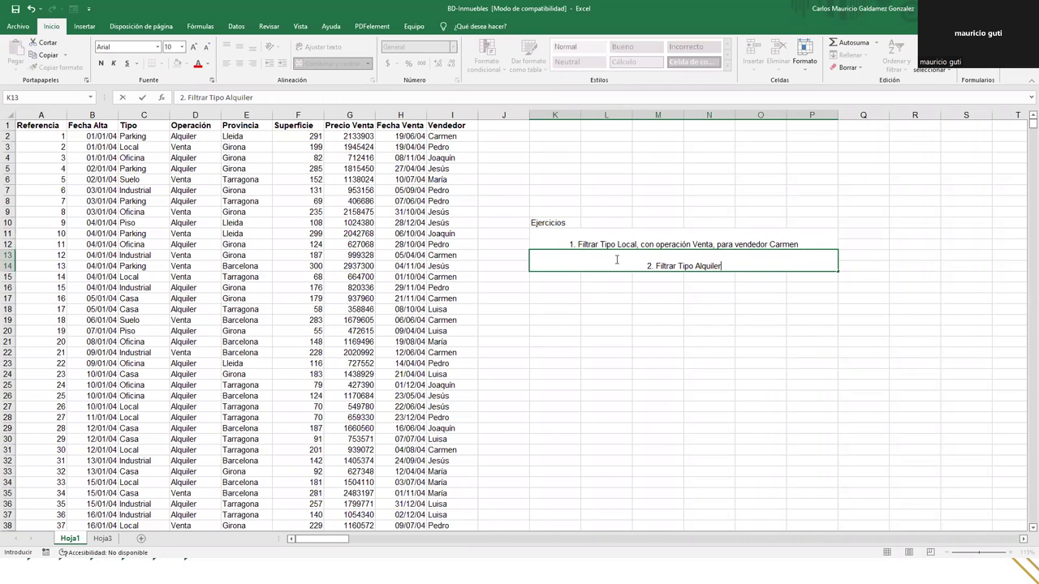
text(con Provincia B)
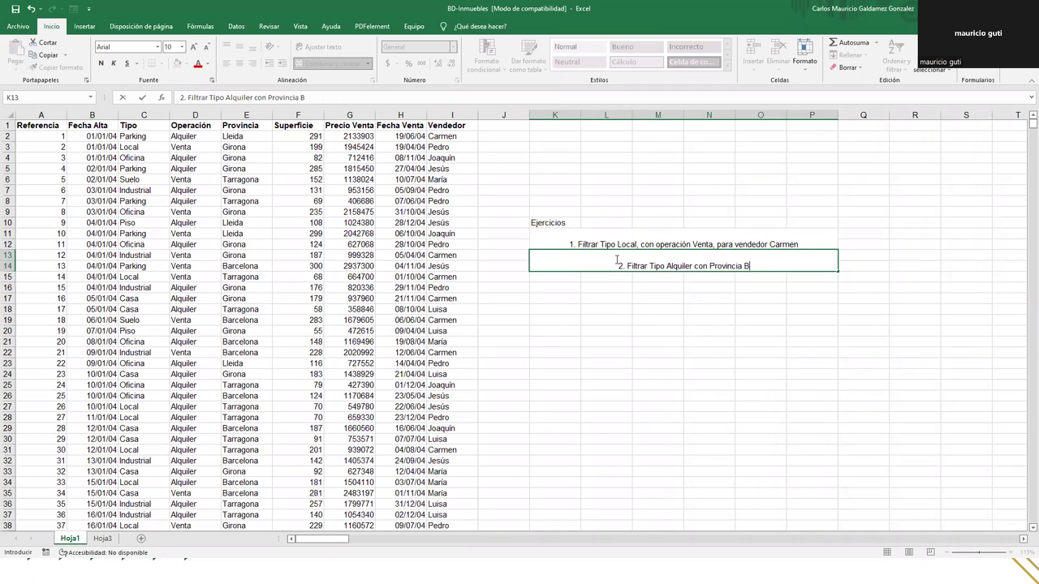
text(arcelona)
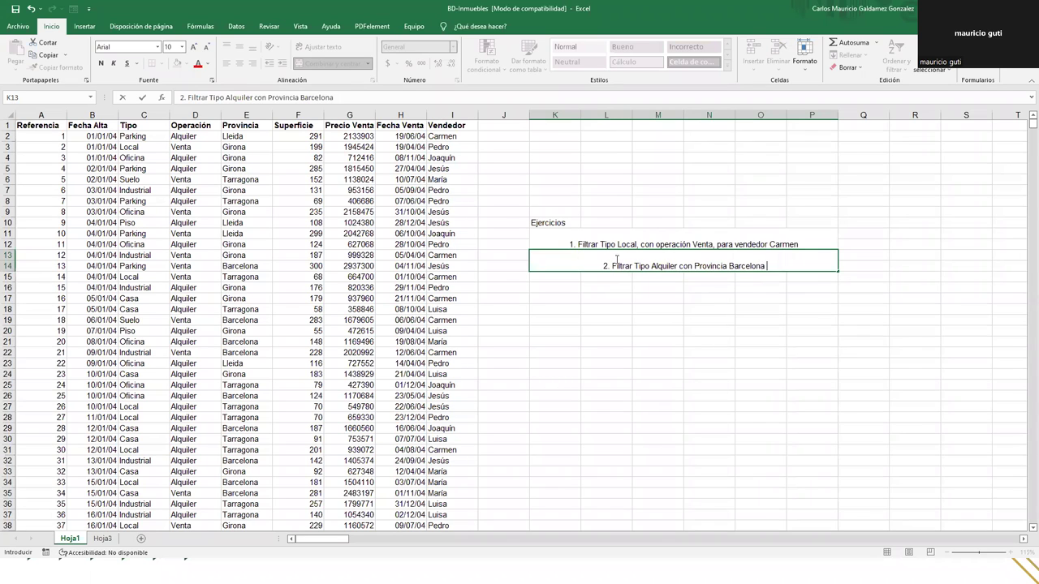
key(Return)
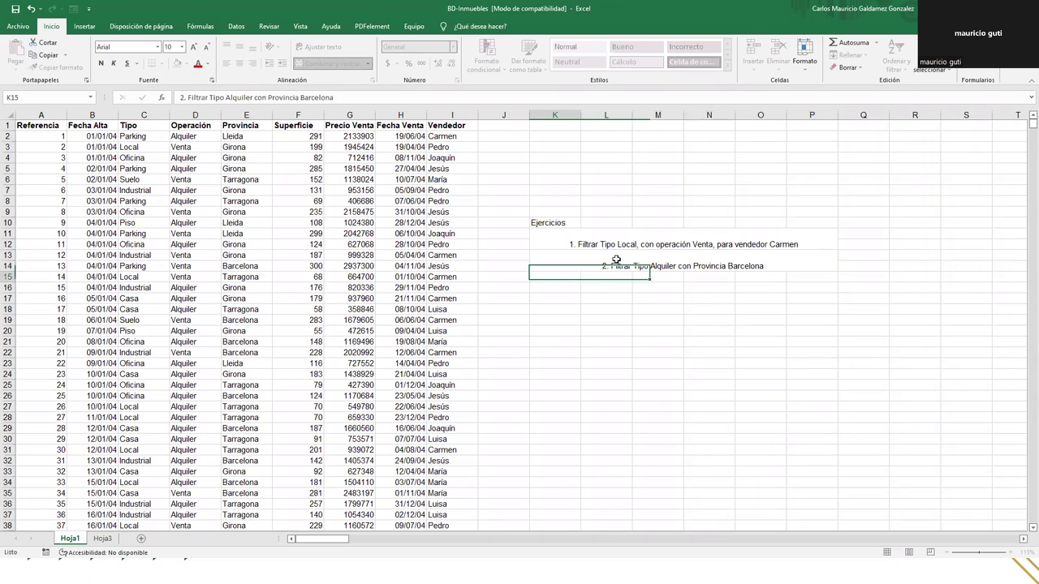
- Merge and center K15:P16 and enter "3. Filtrar Fecha desde 010104 al 160104" in it
shift+click(800, 287)
click(315, 63)
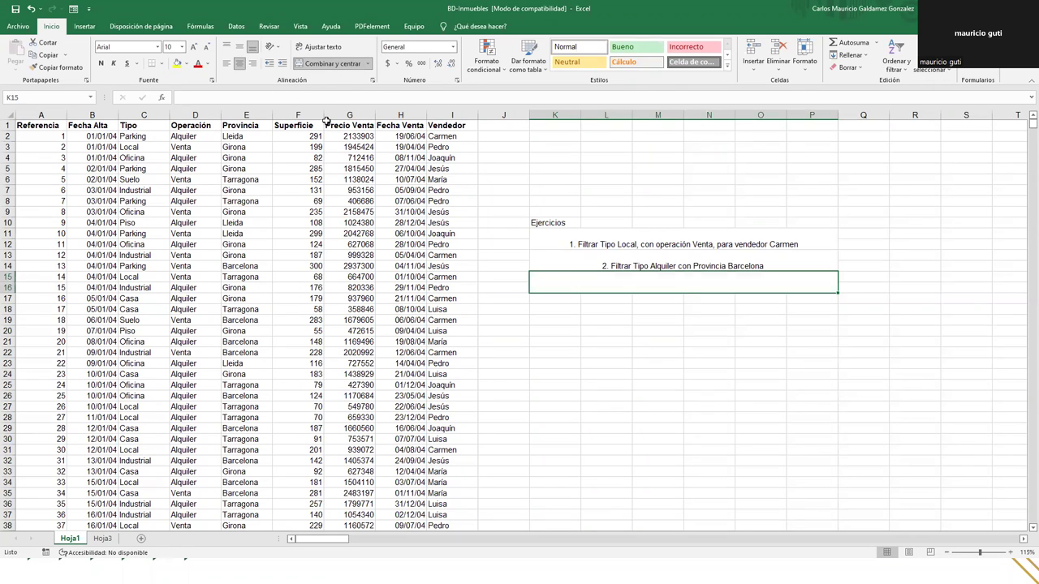
text(3. Fi)
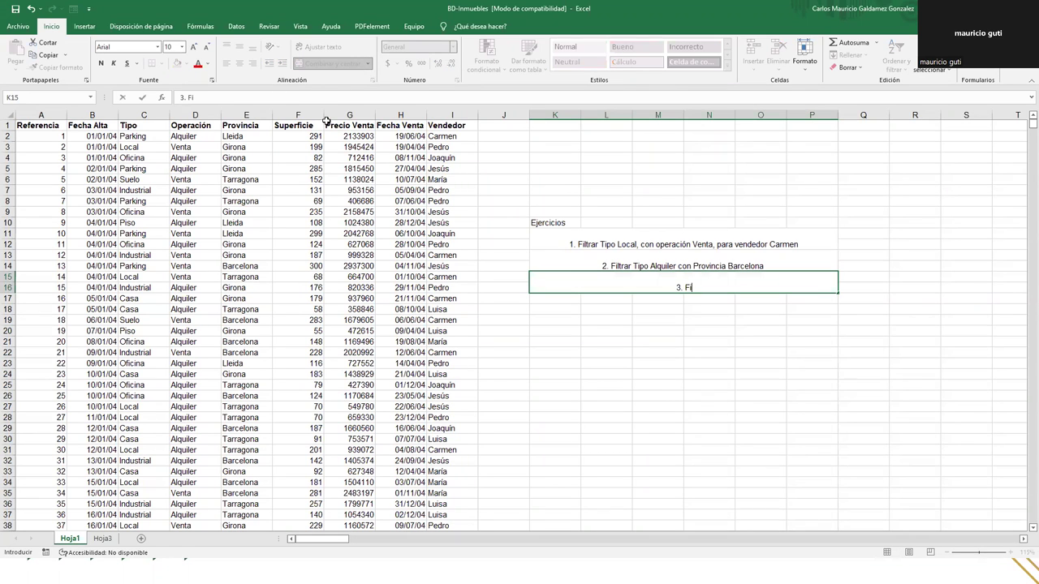
text(ltrar Feca)
key(BackSpace)
key(BackSpace)
text(cha desde )
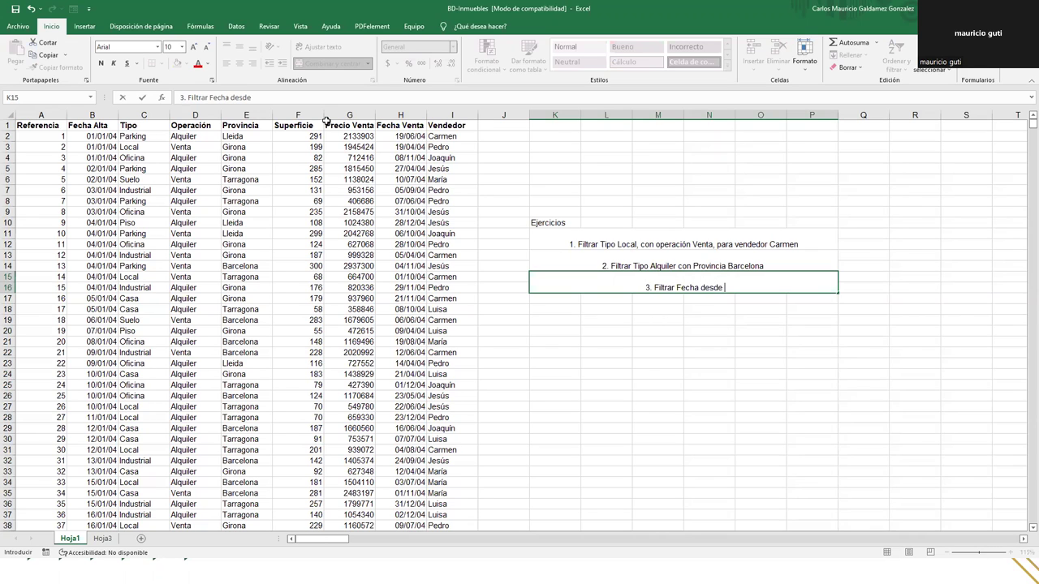
text(010104 al)
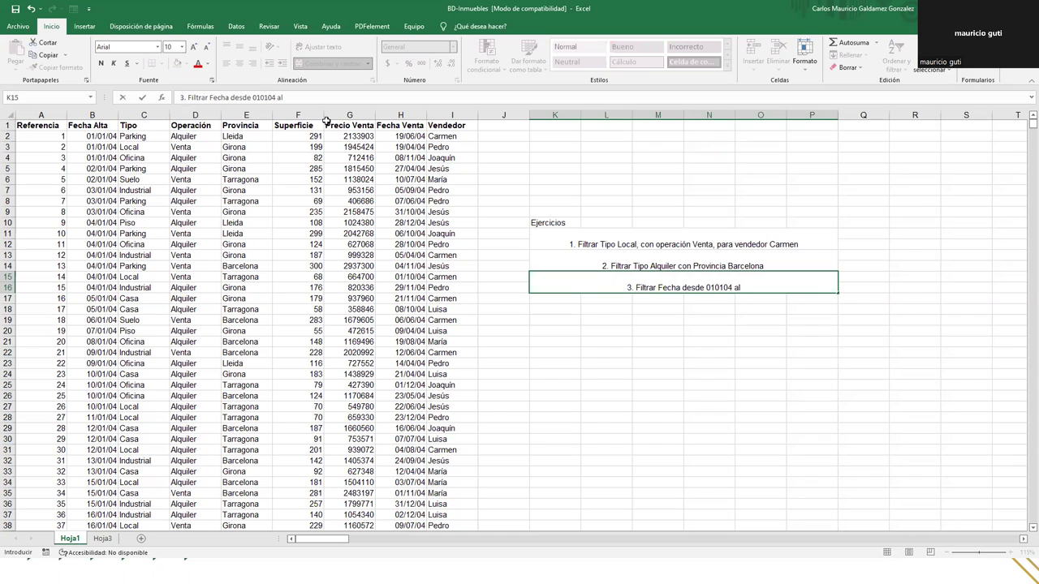
text( 160)
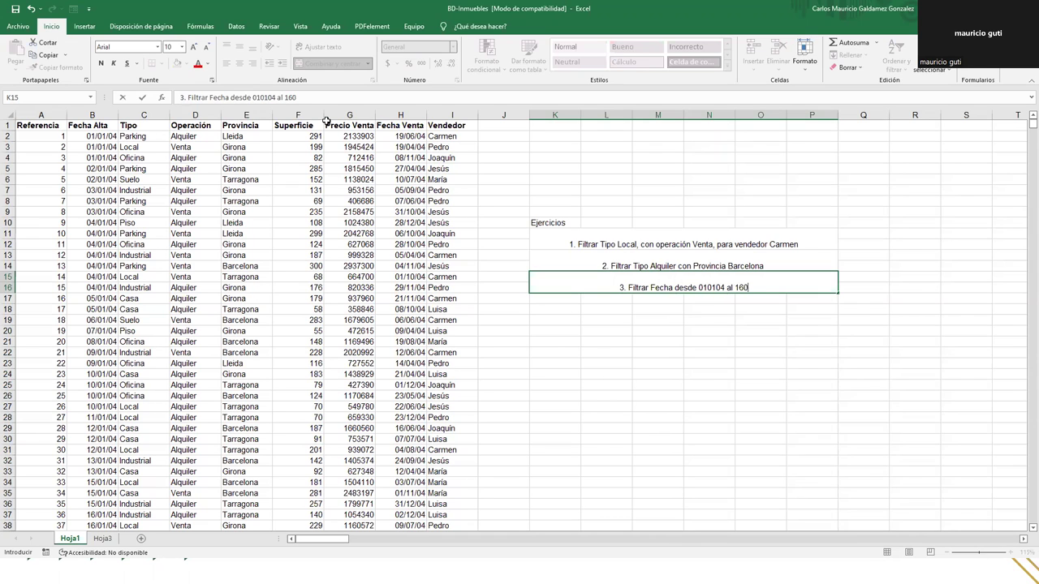
text(10)
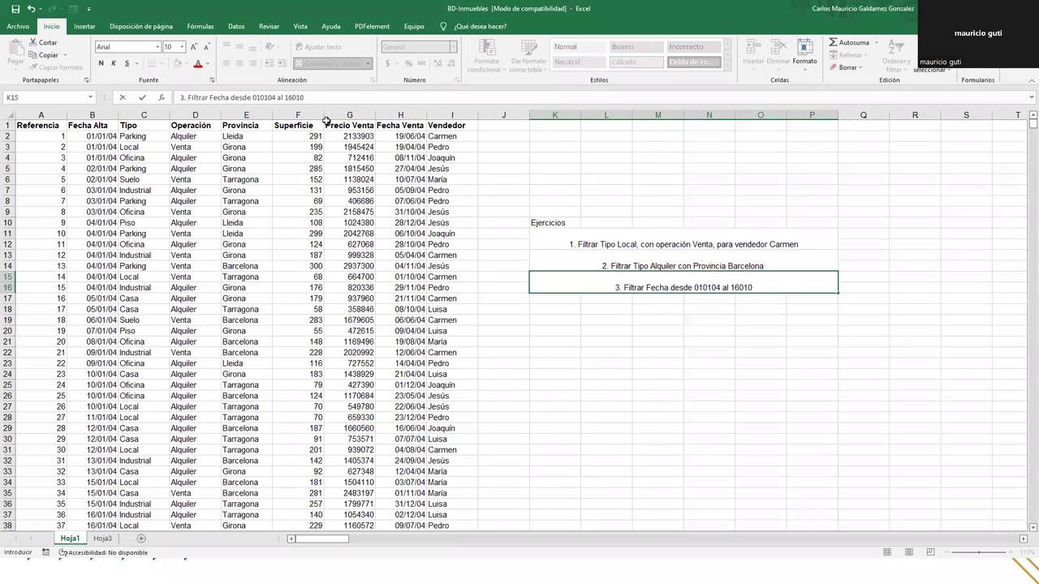
text(4)
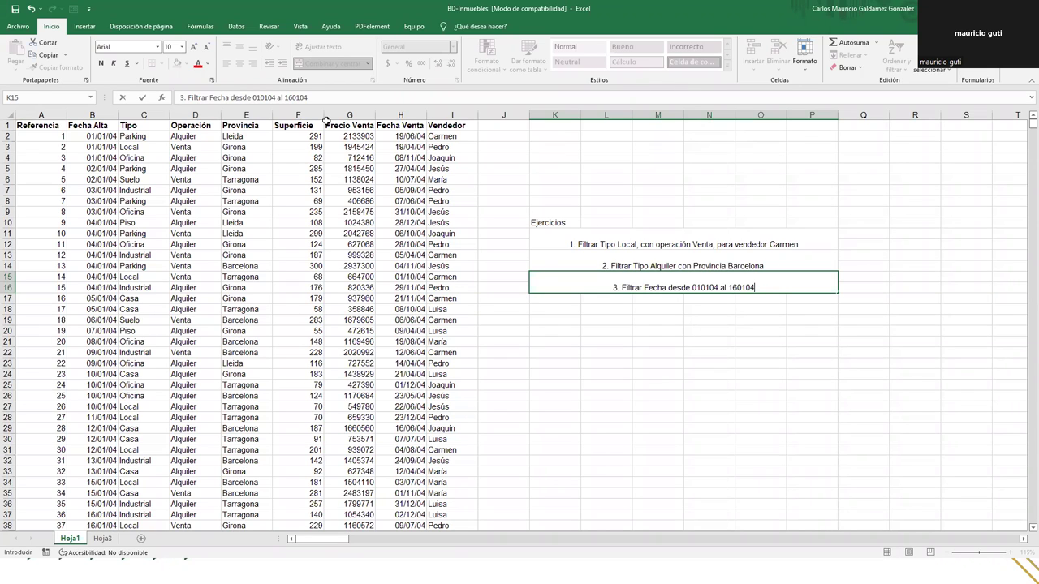
- Complete exercise 3 in K15 with ", con vendedor" plus the vendor's first name
text(, )
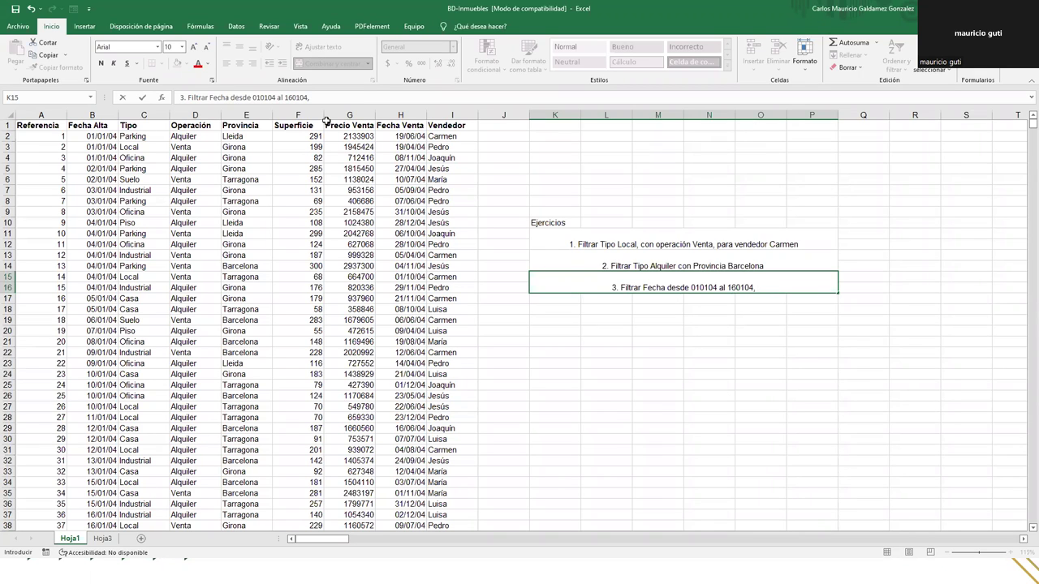
text(con )
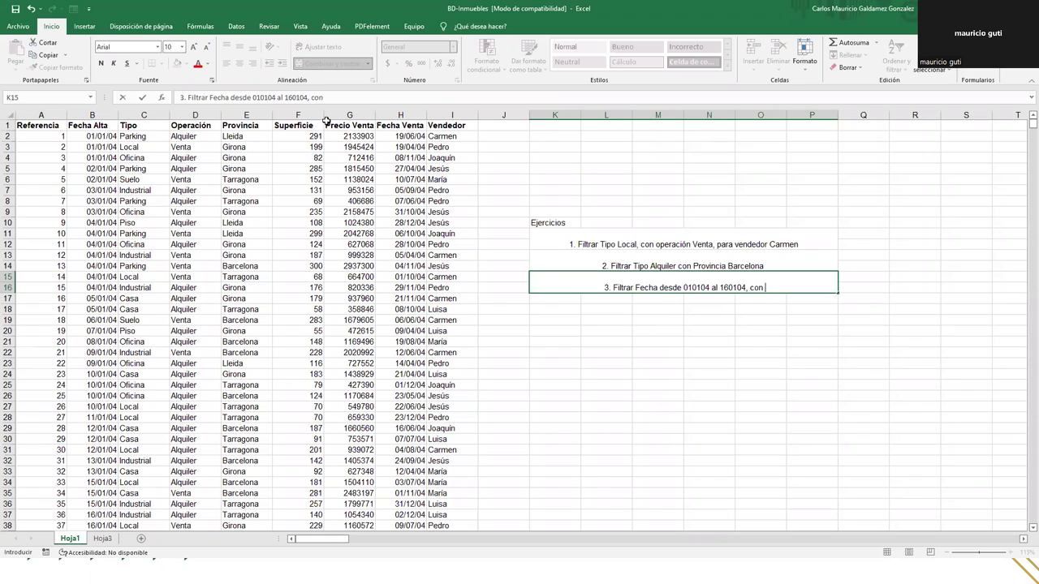
text(vendedo)
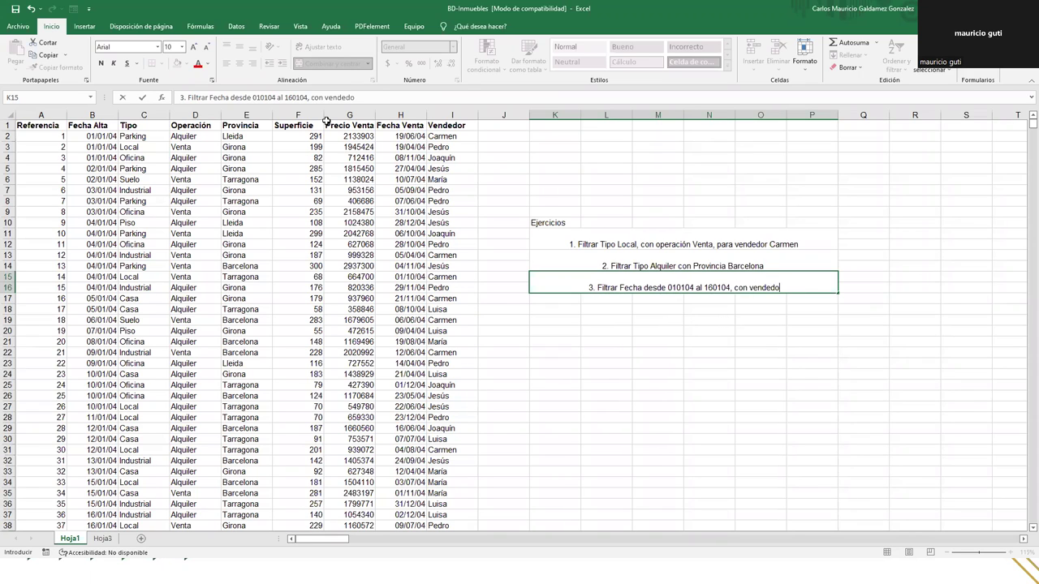
text(r Carmen)
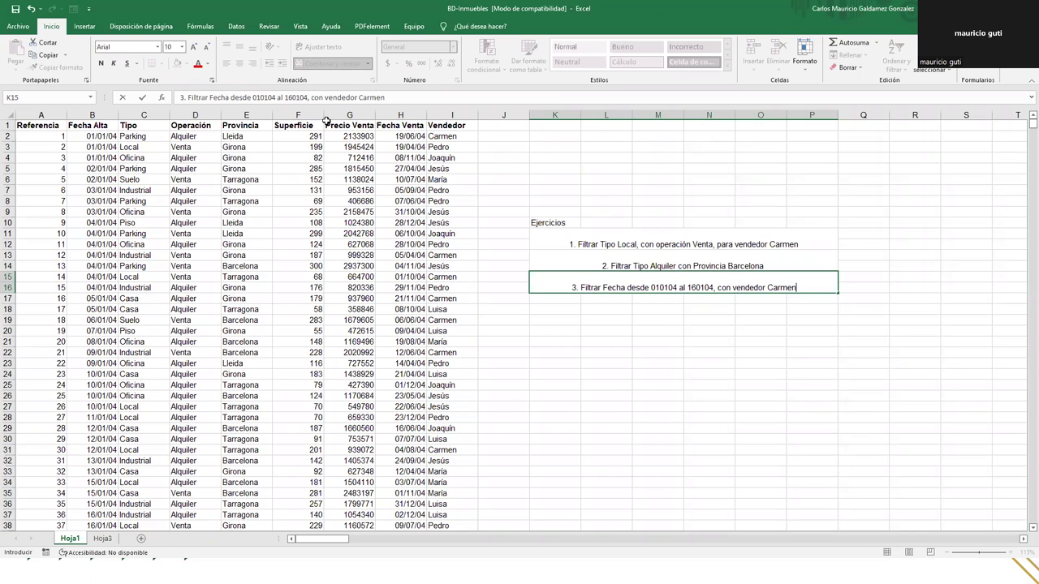
key(Return)
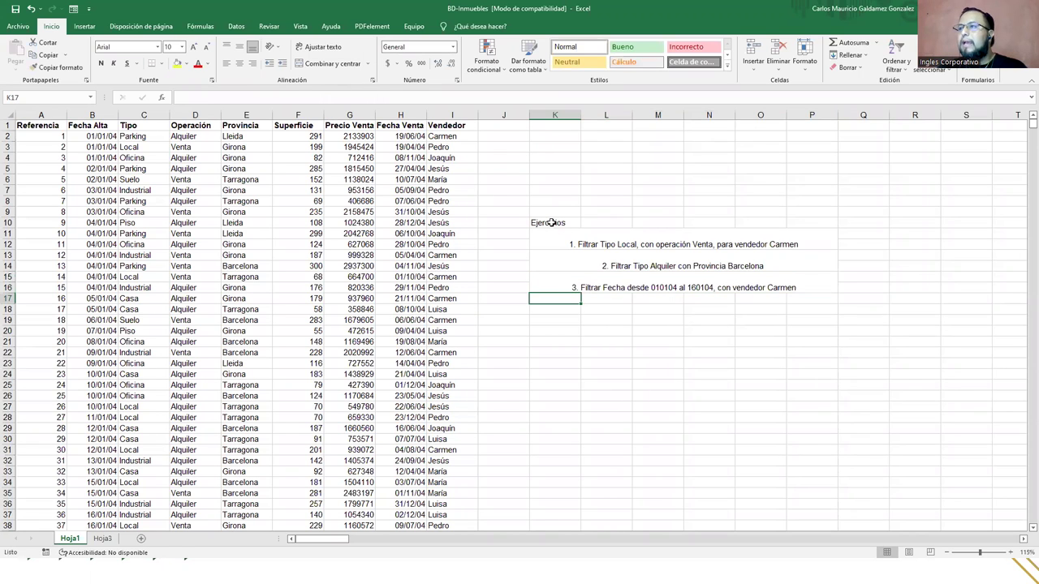
- Copy the block K10:P16 containing the Ejercicios heading and the three numbered exercises
drag(562, 222, 559, 284)
key(ctrl+c)
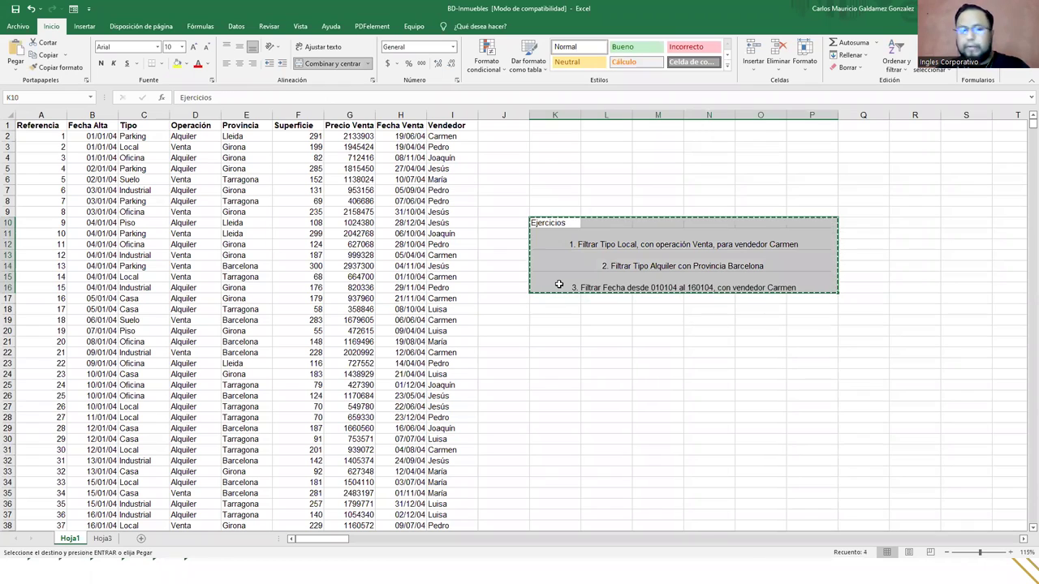
key(alt+Tab)
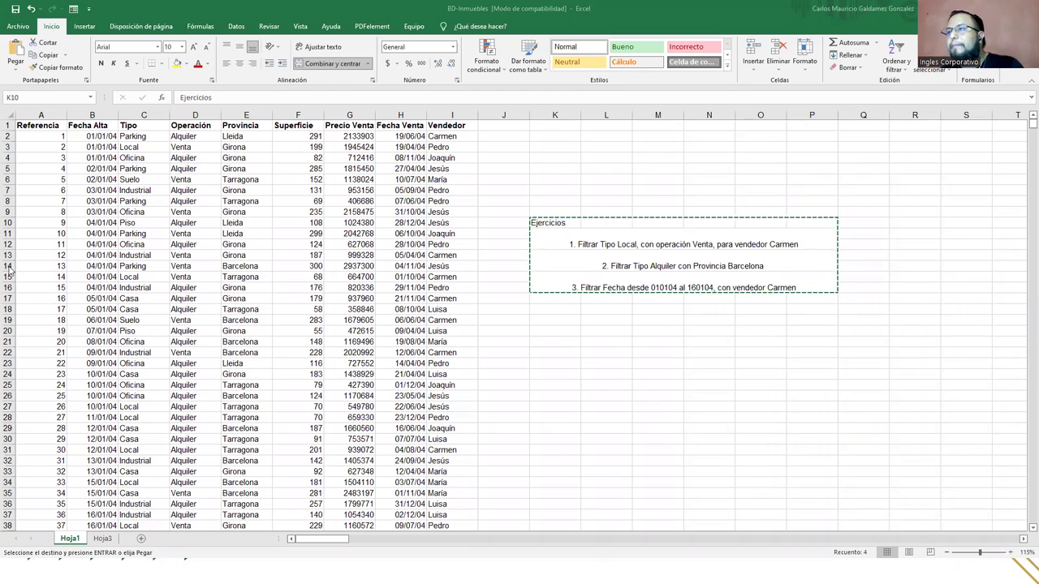
click(556, 240)
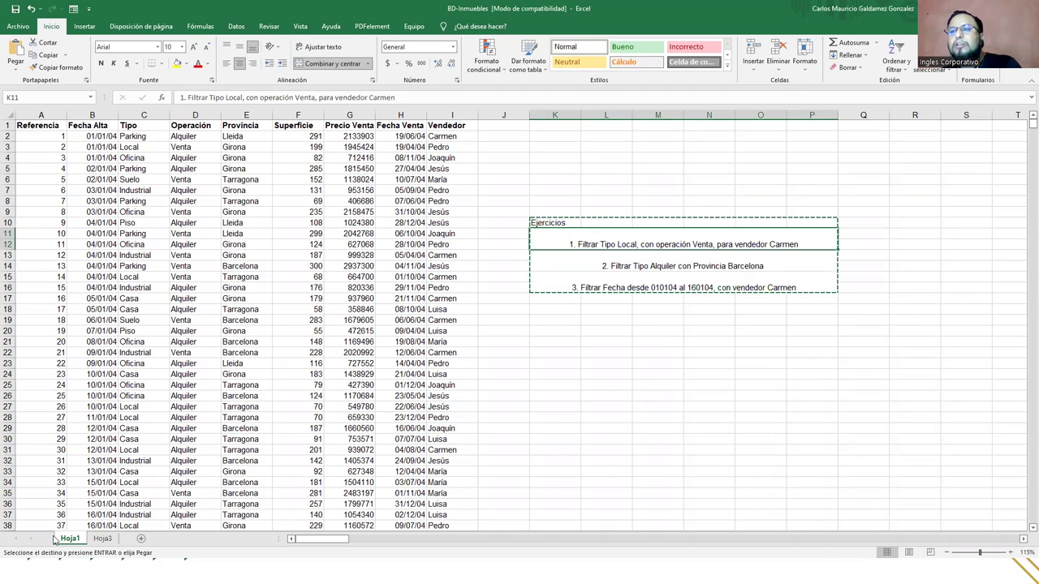
- Add two blank sheets, Hoja2 and Hoja4, after Hoja3 and return to the data on Hoja1
click(102, 538)
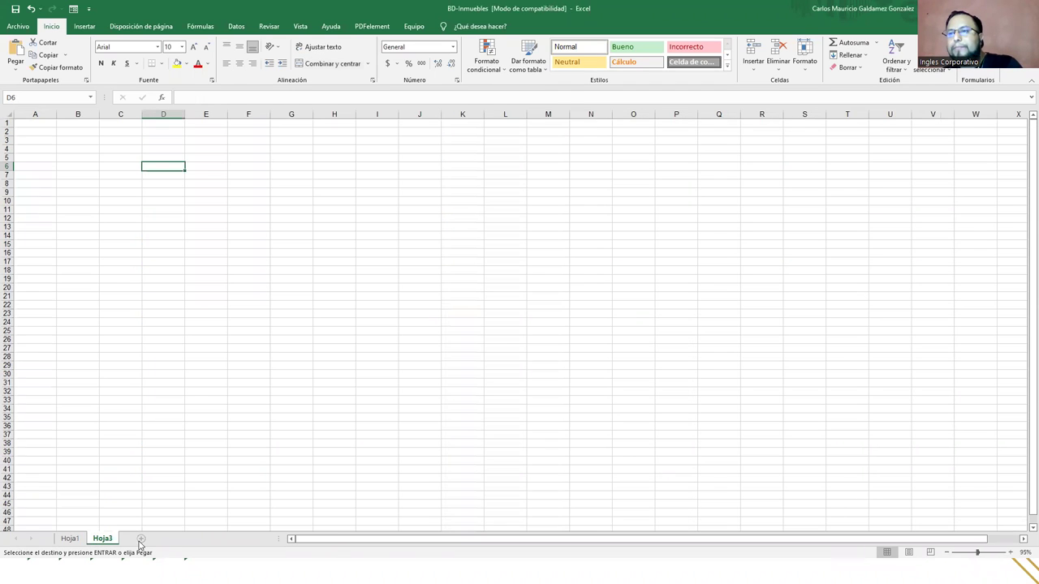
click(140, 538)
click(171, 539)
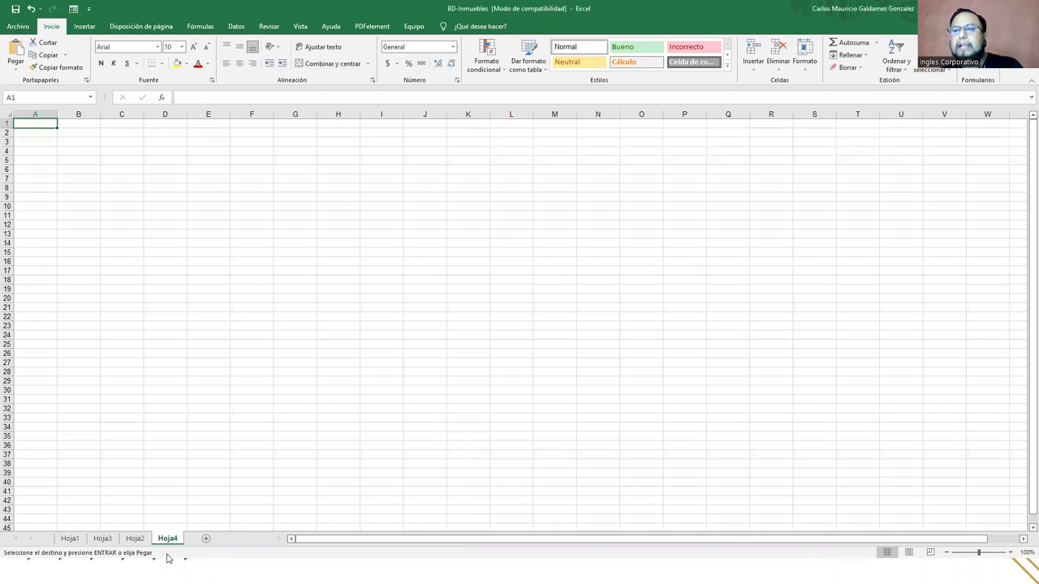
click(69, 539)
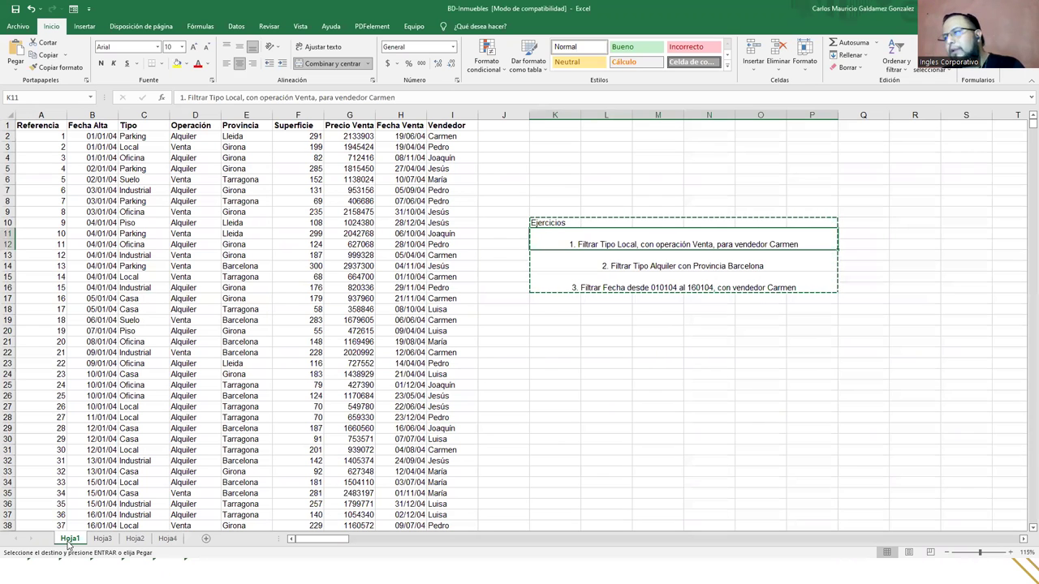
click(168, 540)
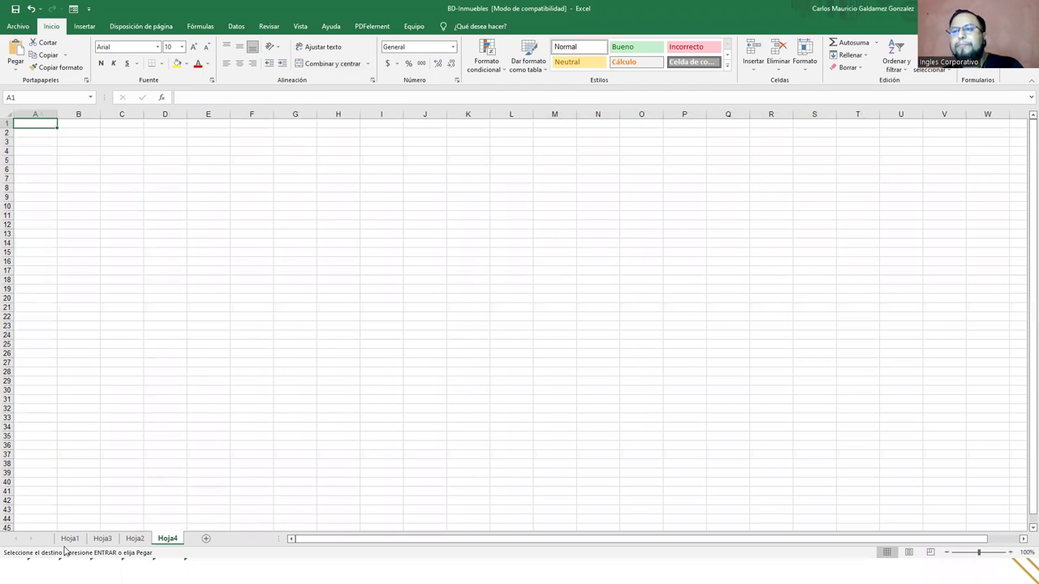
click(69, 539)
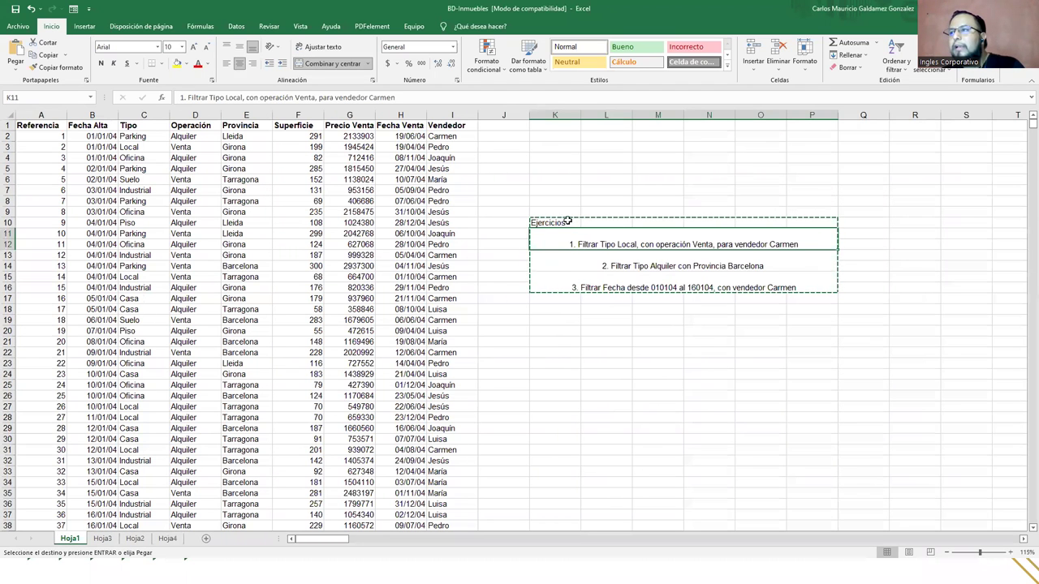
- Delete the sheet Hoja4, move Hoja3 after Hoja2, and return to Hoja1
click(104, 540)
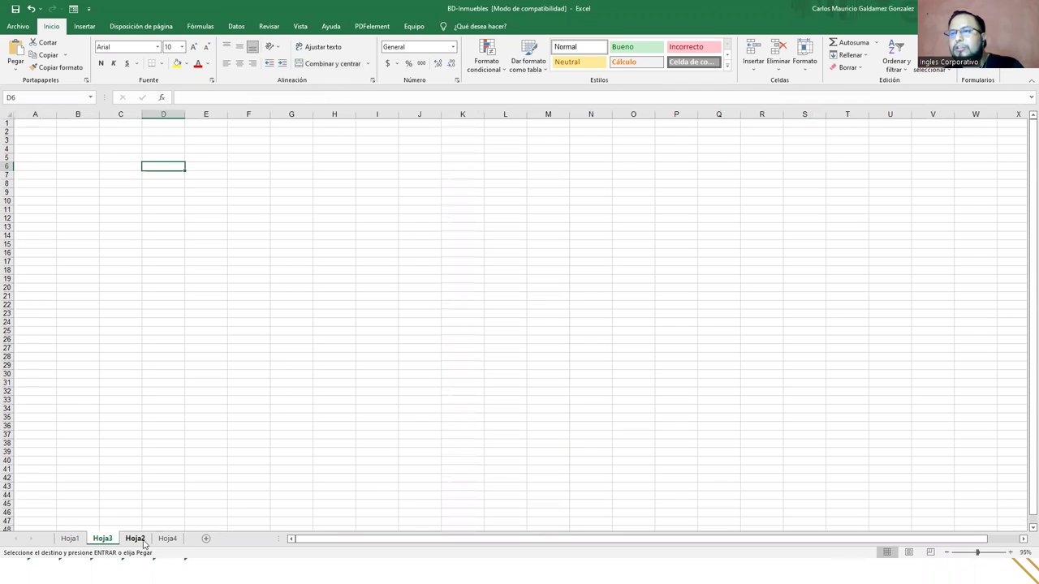
click(142, 541)
click(167, 539)
right_click(162, 539)
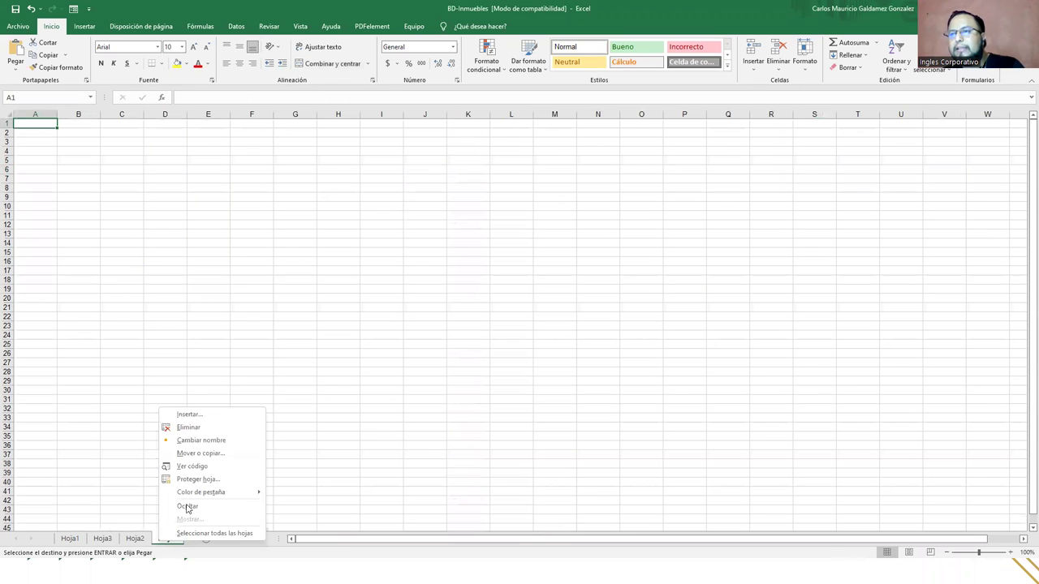
click(205, 427)
drag(103, 539, 150, 539)
click(71, 540)
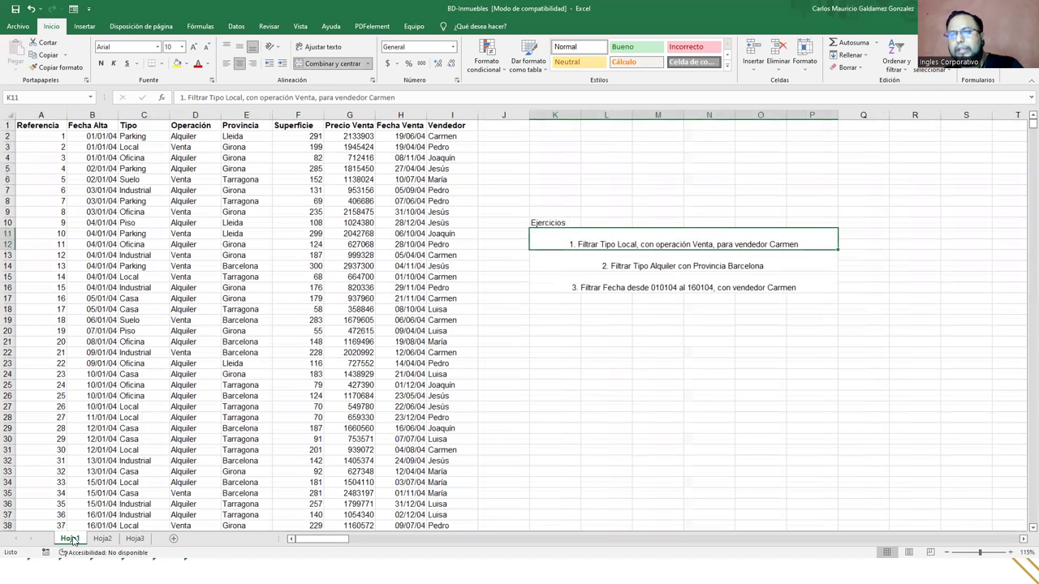
click(198, 328)
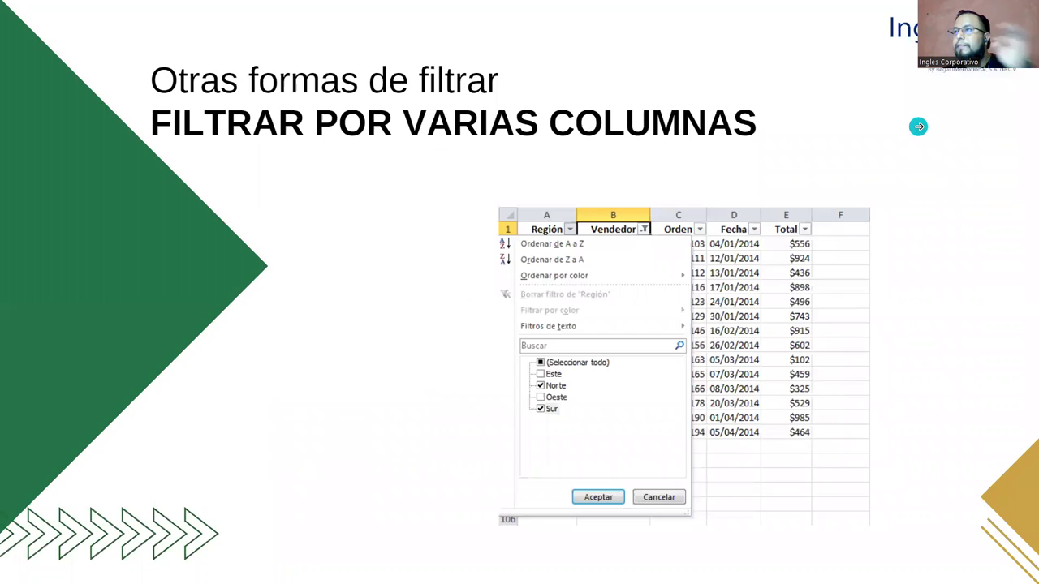
click(918, 126)
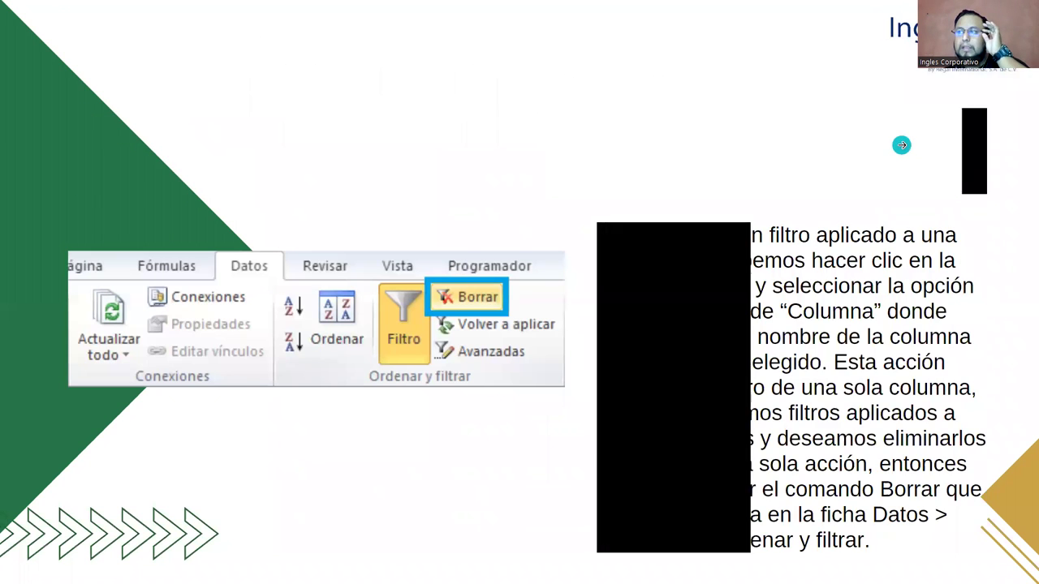
click(901, 144)
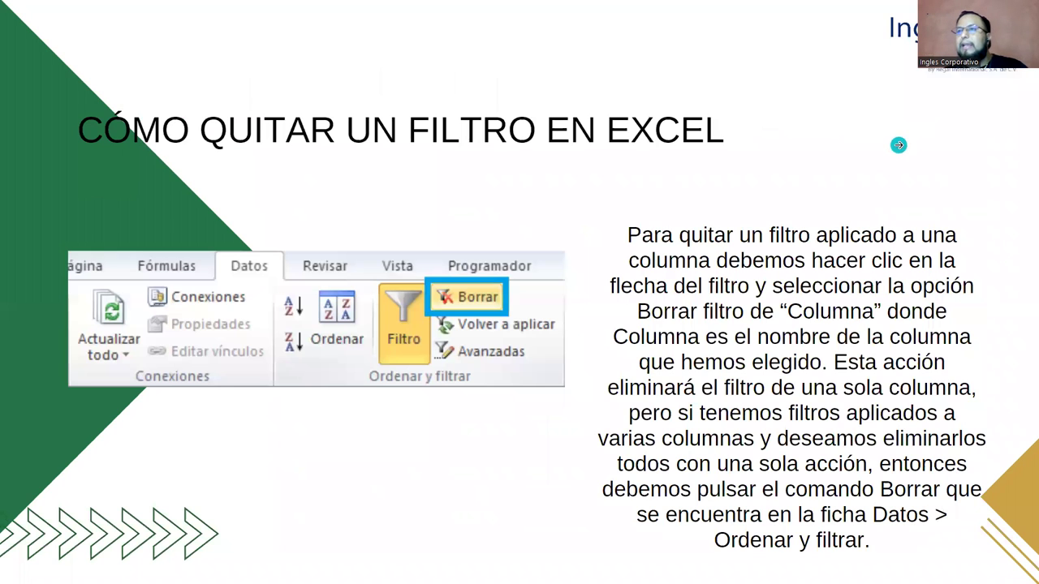